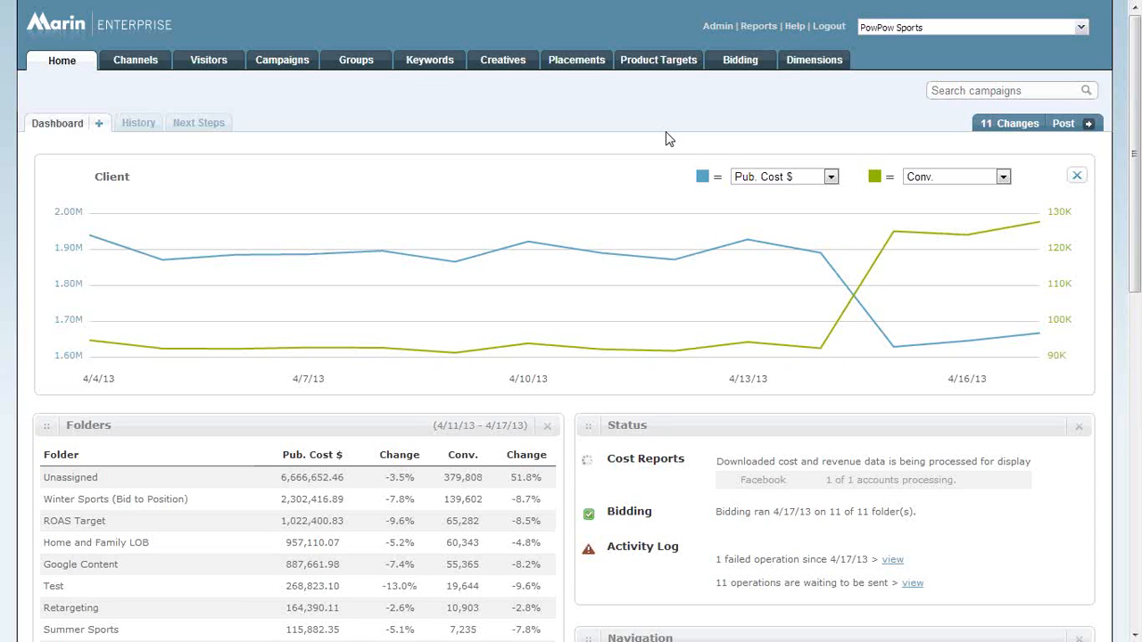
# Open the campaigns list and review the traffic/cost and conversions/revenue column options, including the Revenue $ percentage change, without saving changes.
pyautogui.click(282, 63)
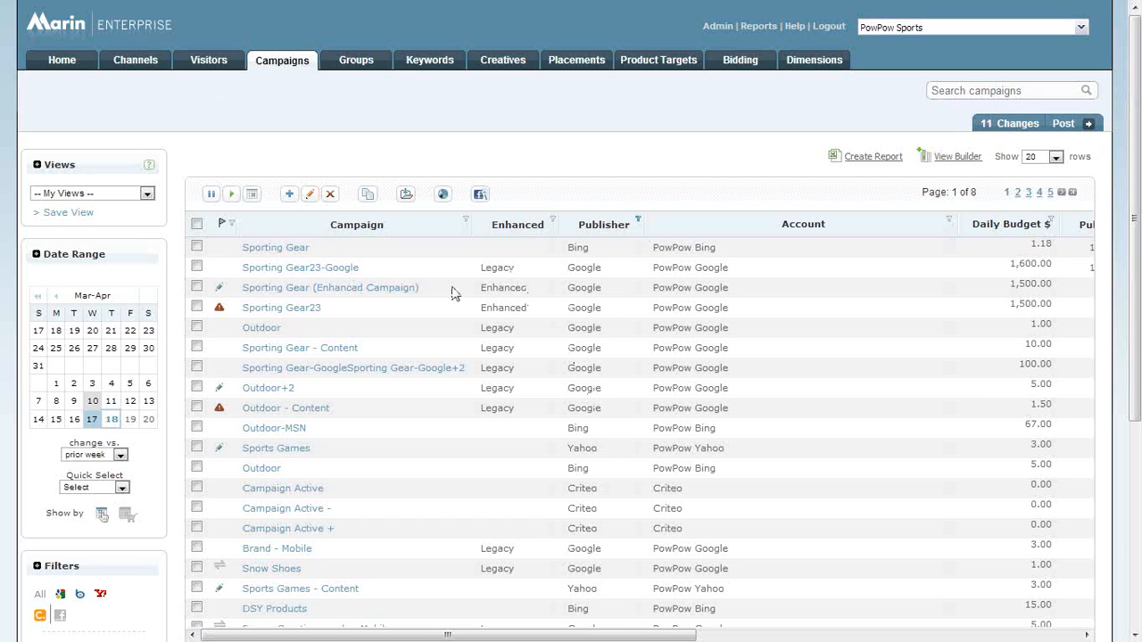
pyautogui.moveTo(676, 637); pyautogui.dragTo(1071, 638)
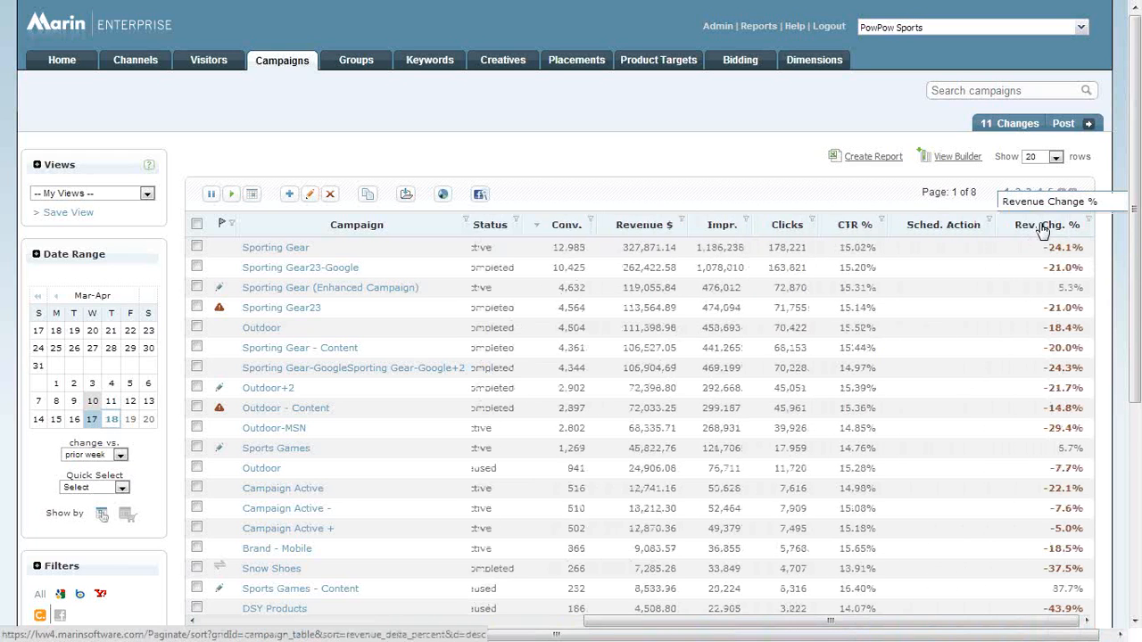
pyautogui.click(963, 159)
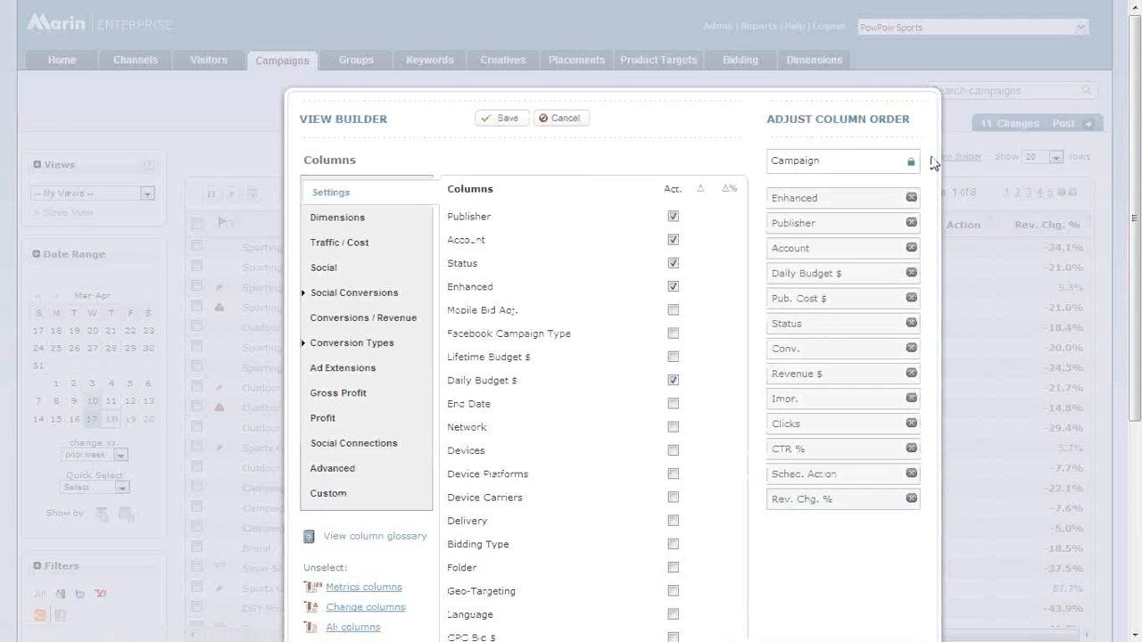
pyautogui.click(385, 248)
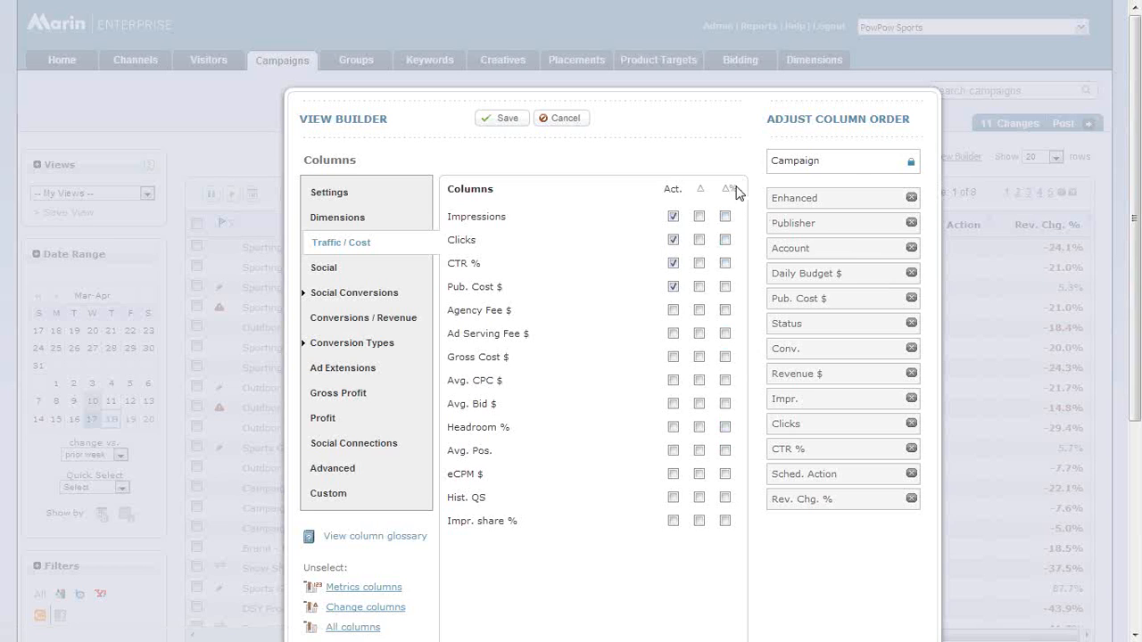
pyautogui.click(362, 321)
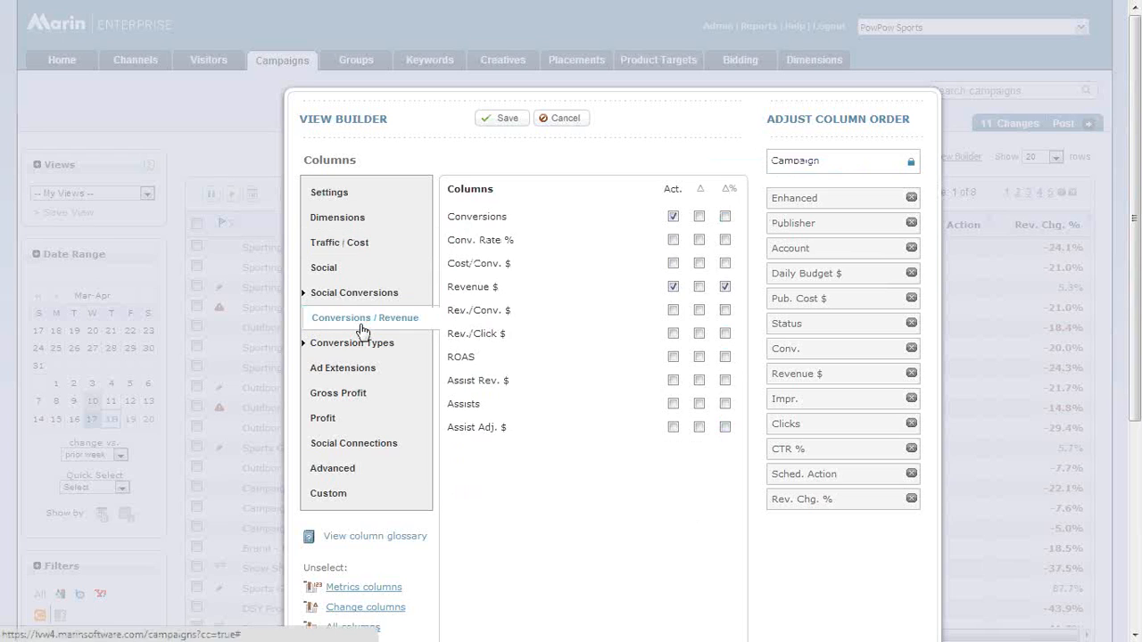
pyautogui.moveTo(449, 286); pyautogui.dragTo(512, 286)
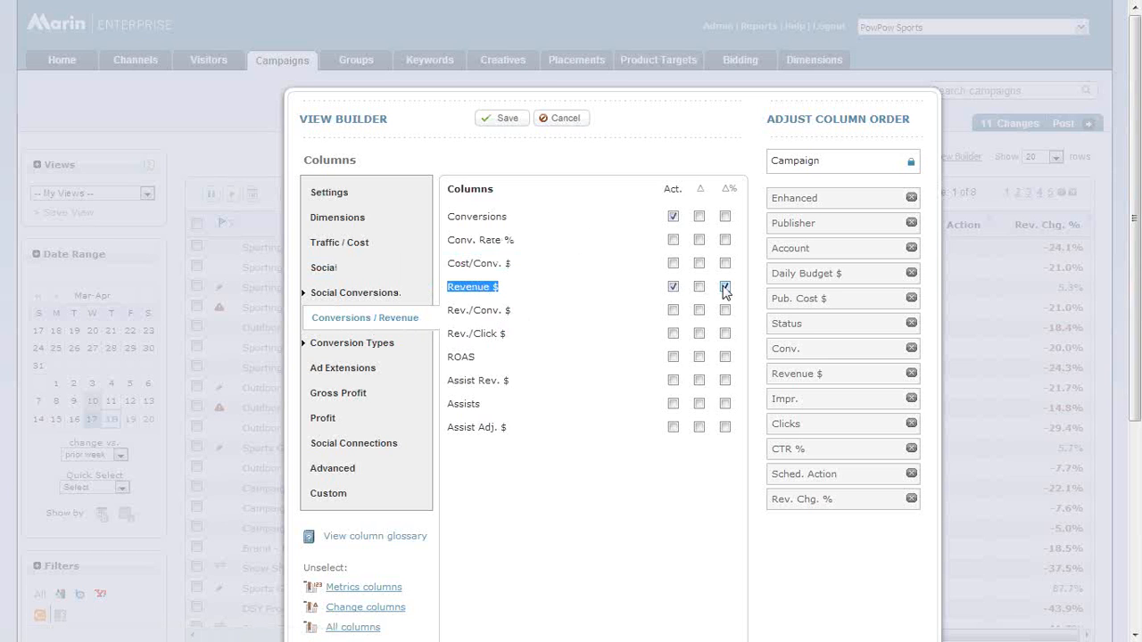
pyautogui.click(564, 119)
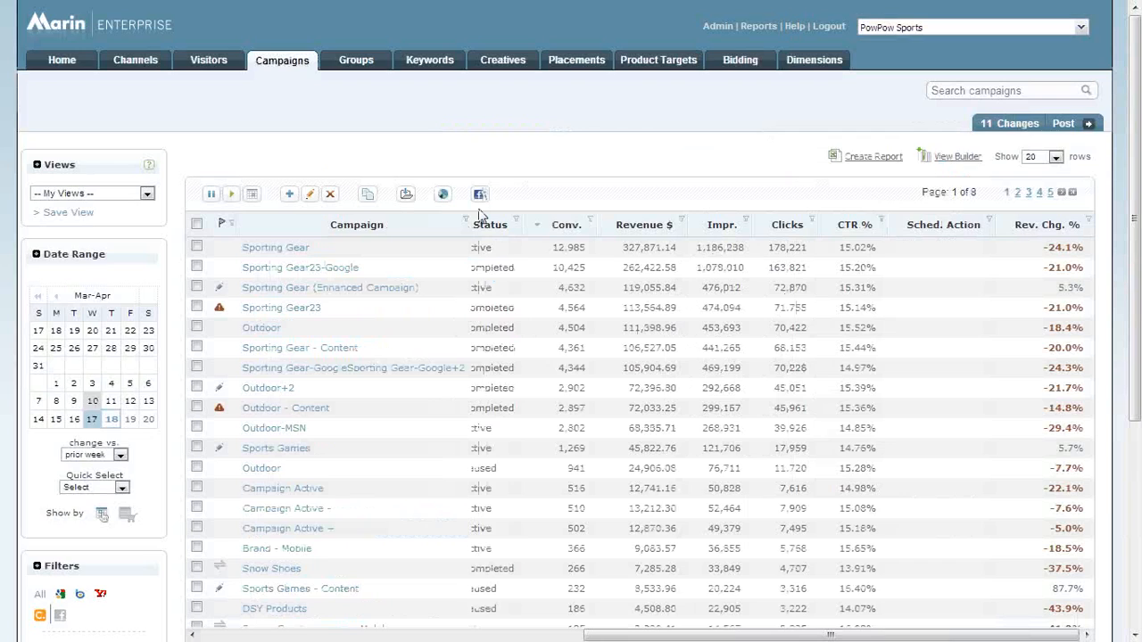
# Set the campaign date range's change comparison to prior day(s).
pyautogui.scroll(-3, 455, 251)
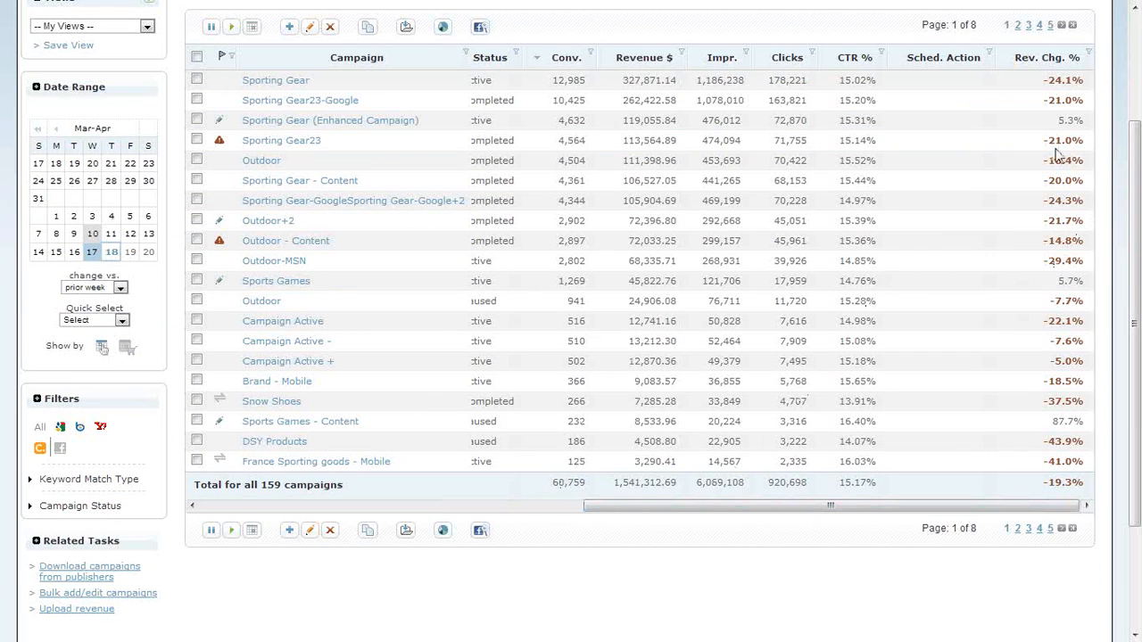
pyautogui.click(107, 321)
pyautogui.click(108, 321)
pyautogui.click(109, 289)
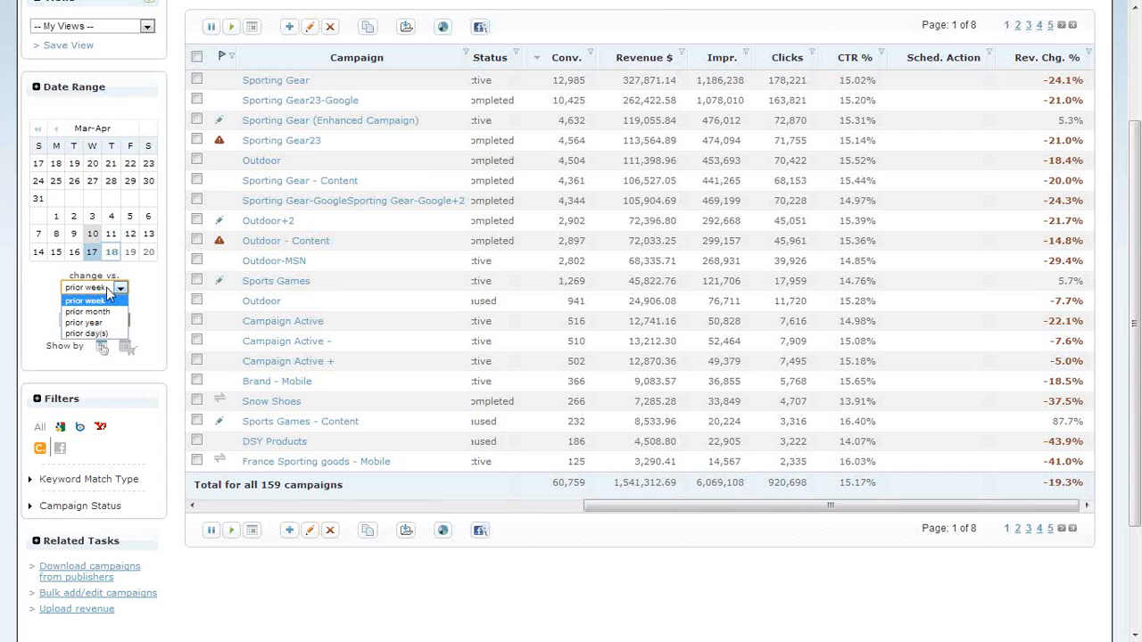
pyautogui.click(105, 334)
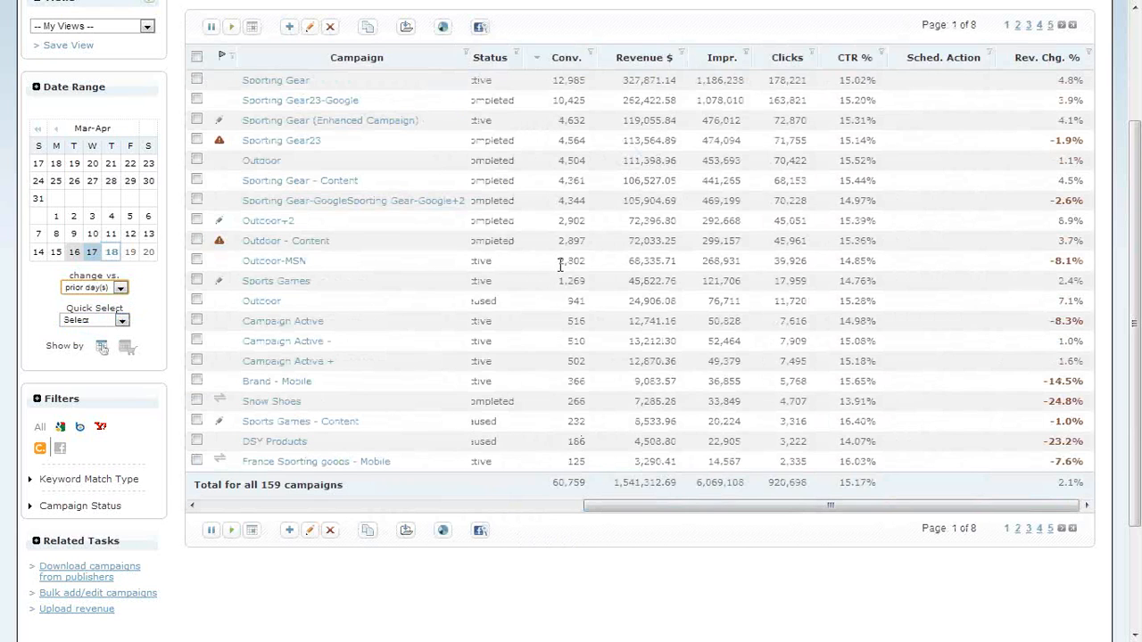
# Filter the campaigns to Rev. Chg. % less than -90 and check the status and performance of the matching rows.
pyautogui.click(1088, 52)
pyautogui.click(994, 272)
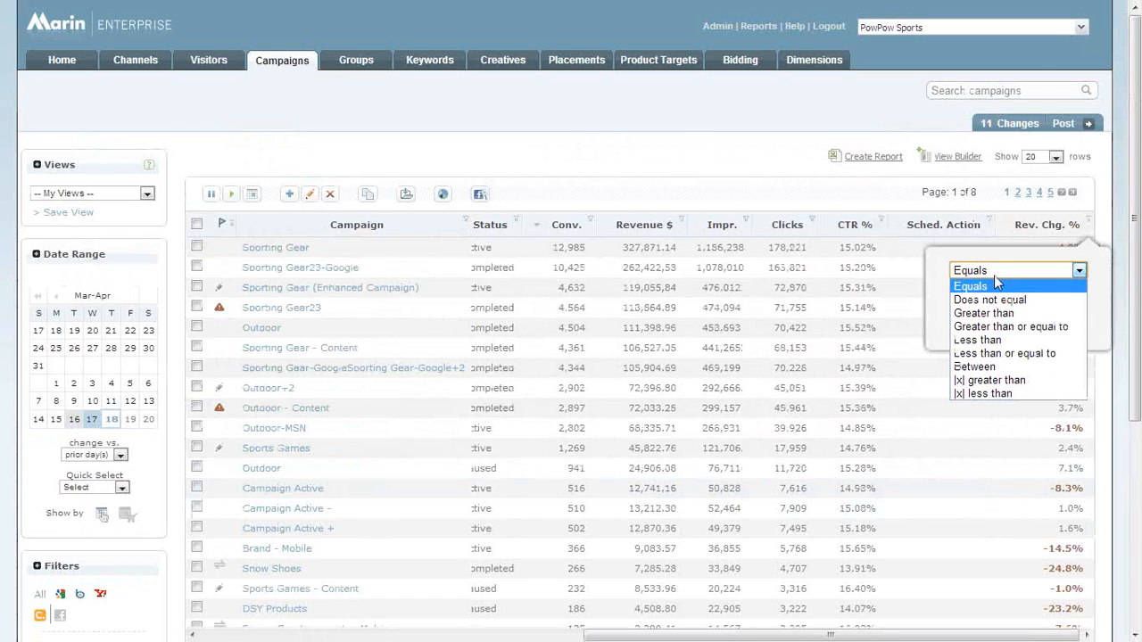
pyautogui.click(977, 340)
pyautogui.click(1018, 302)
pyautogui.write('-30')
pyautogui.press('Return')
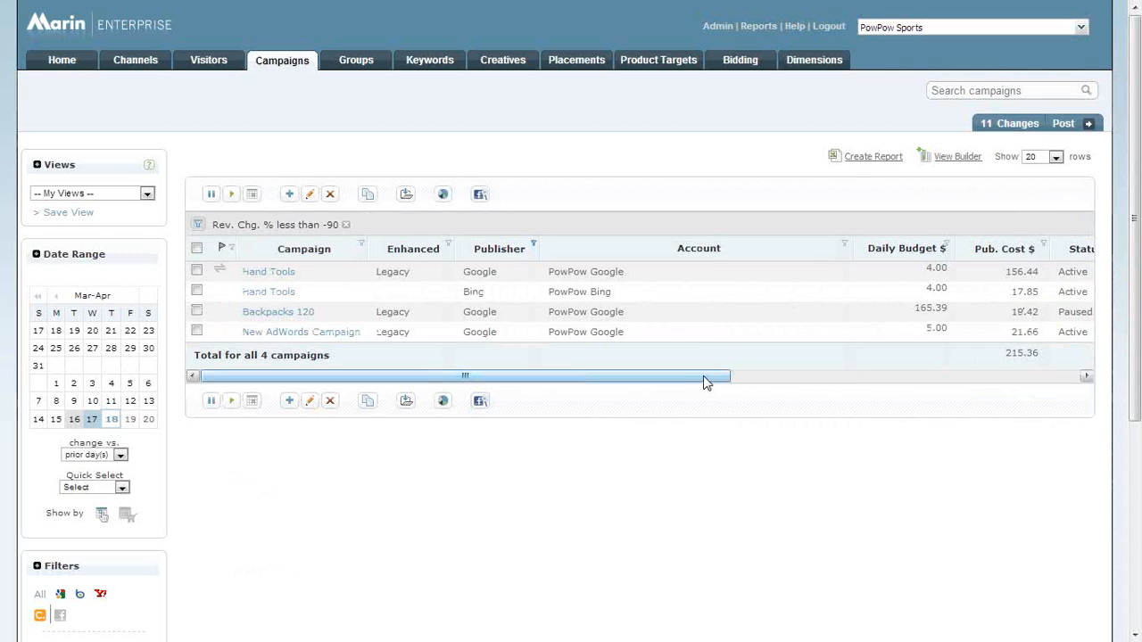
pyautogui.moveTo(703, 376); pyautogui.dragTo(546, 389)
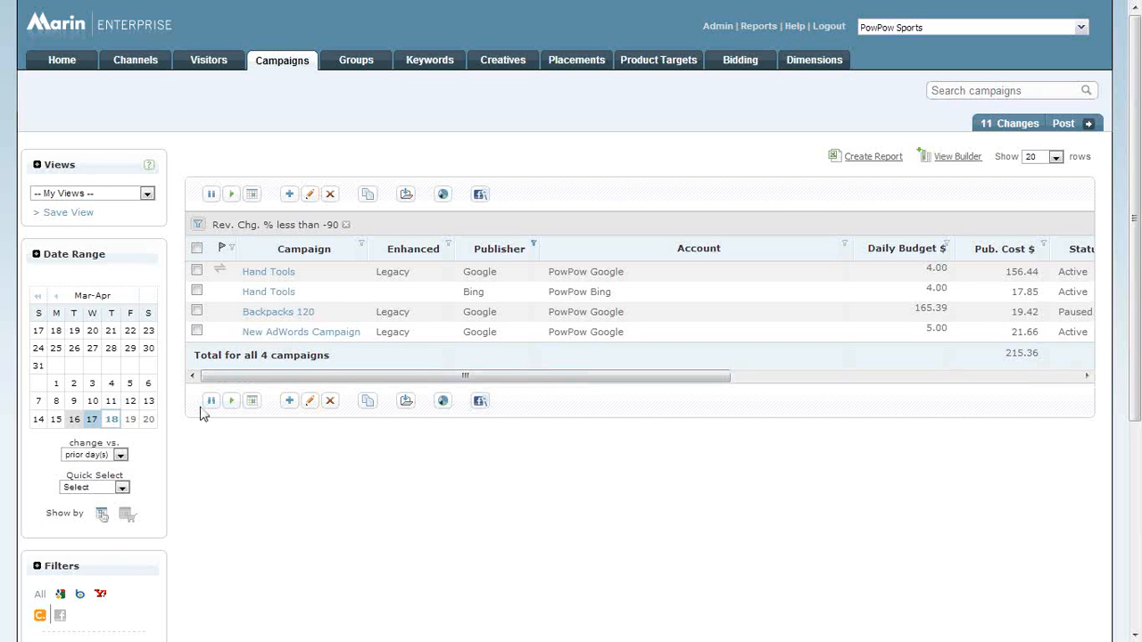
pyautogui.moveTo(357, 385); pyautogui.dragTo(854, 389)
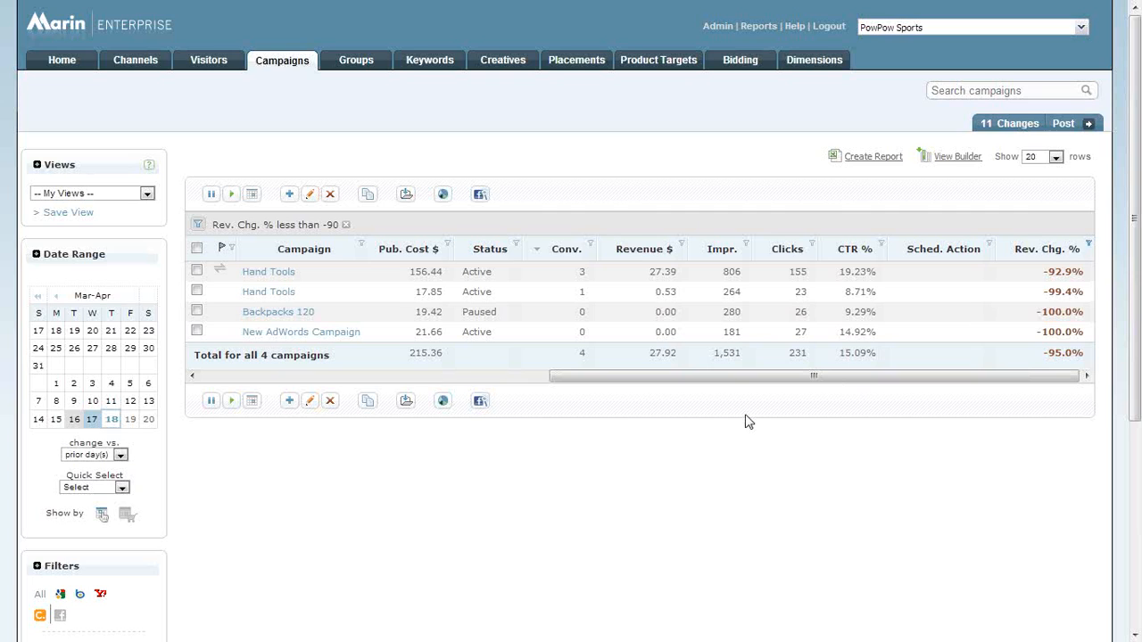
pyautogui.moveTo(505, 306); pyautogui.dragTo(466, 313)
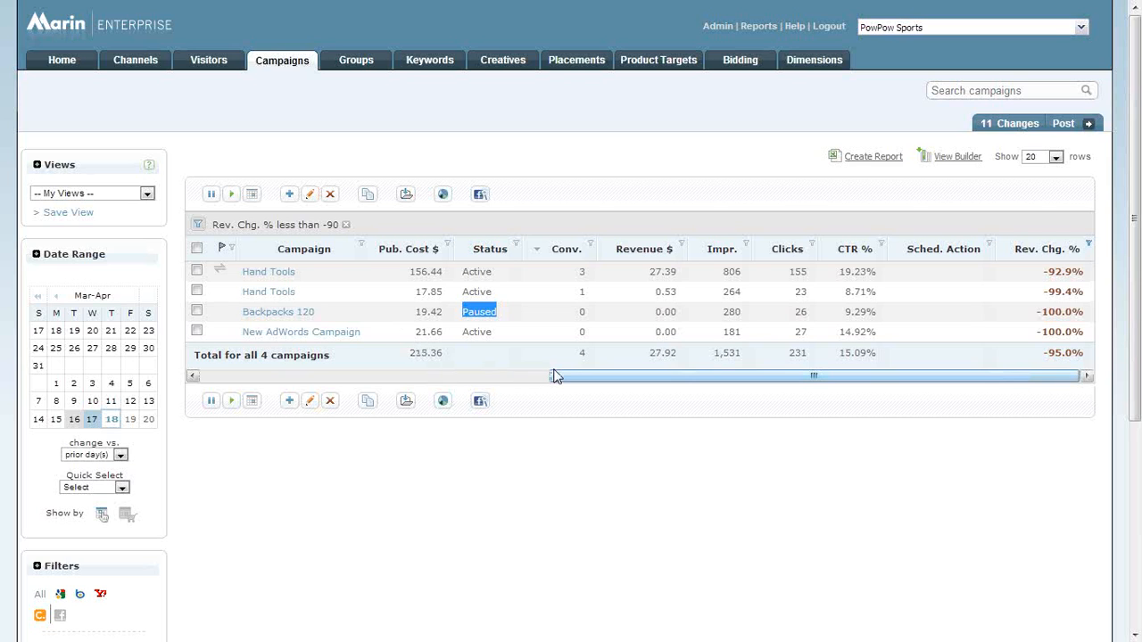
pyautogui.click(811, 244)
pyautogui.click(828, 295)
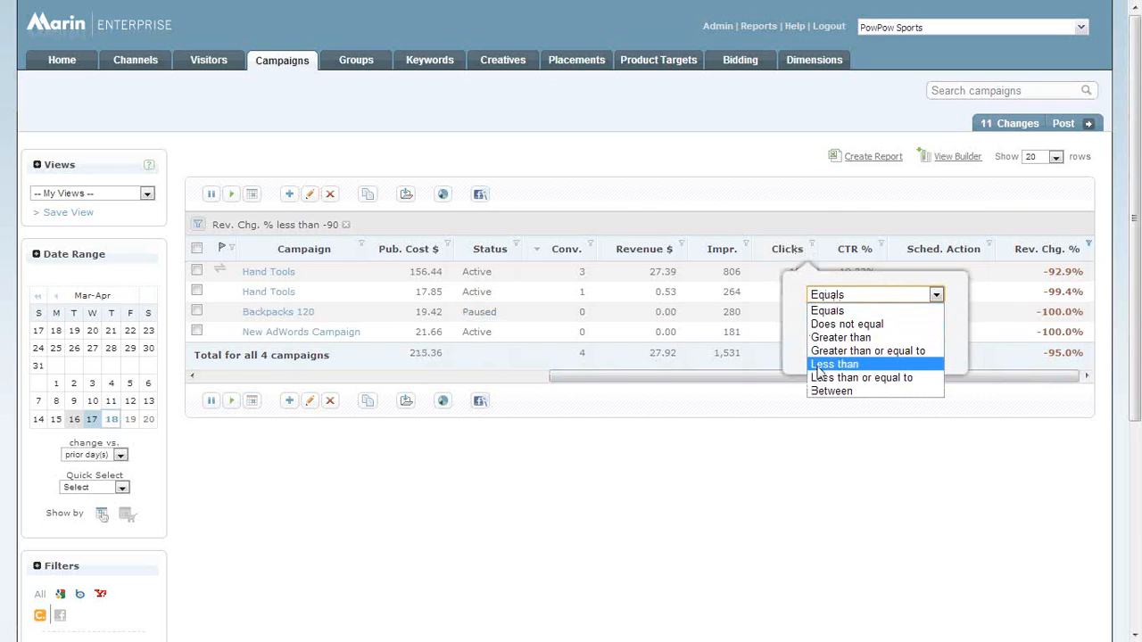
pyautogui.click(841, 338)
pyautogui.write('100')
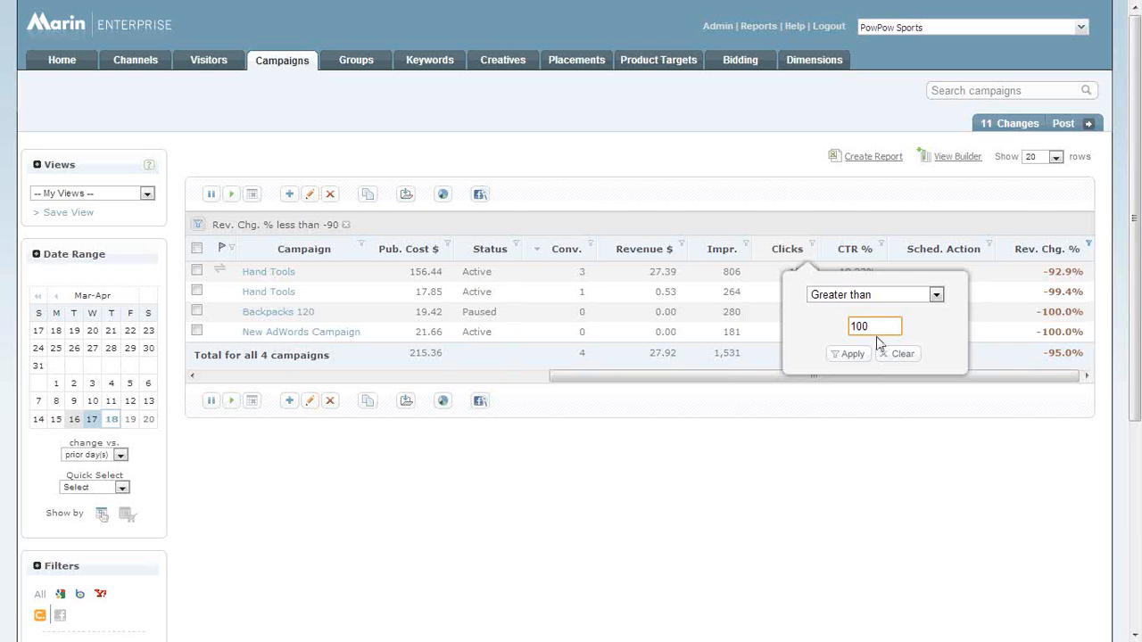
pyautogui.click(791, 445)
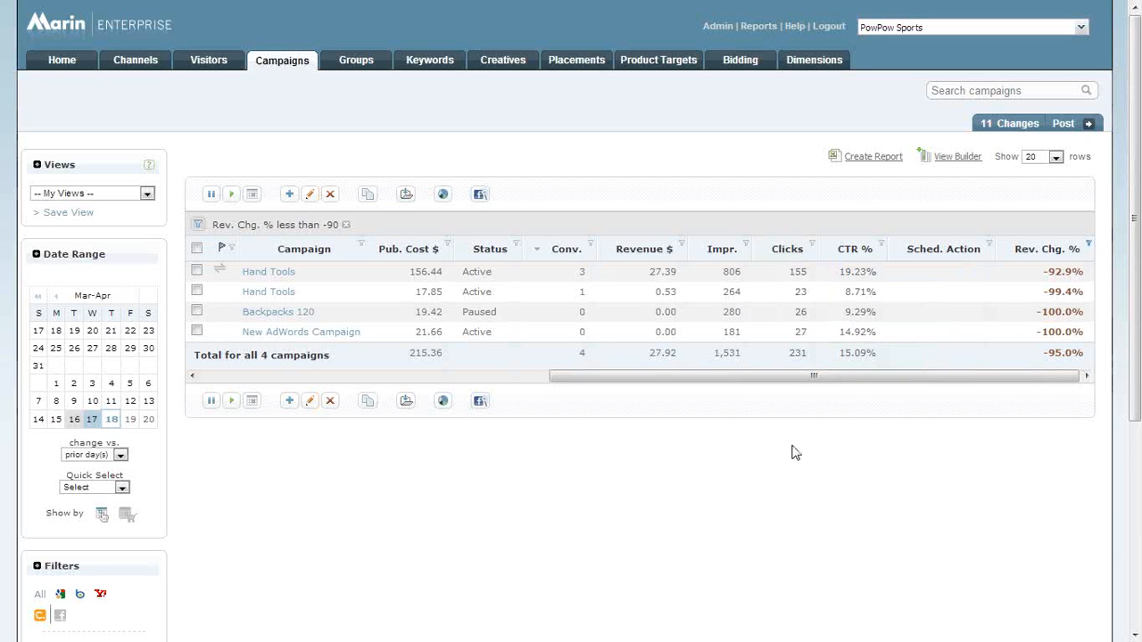
pyautogui.click(516, 245)
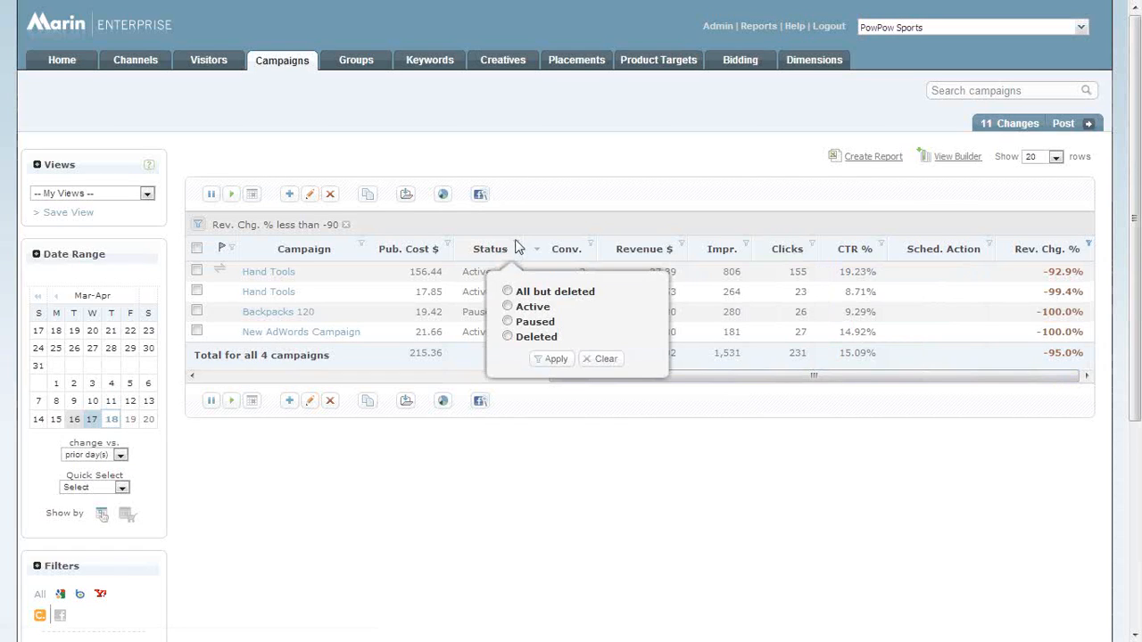
pyautogui.click(521, 449)
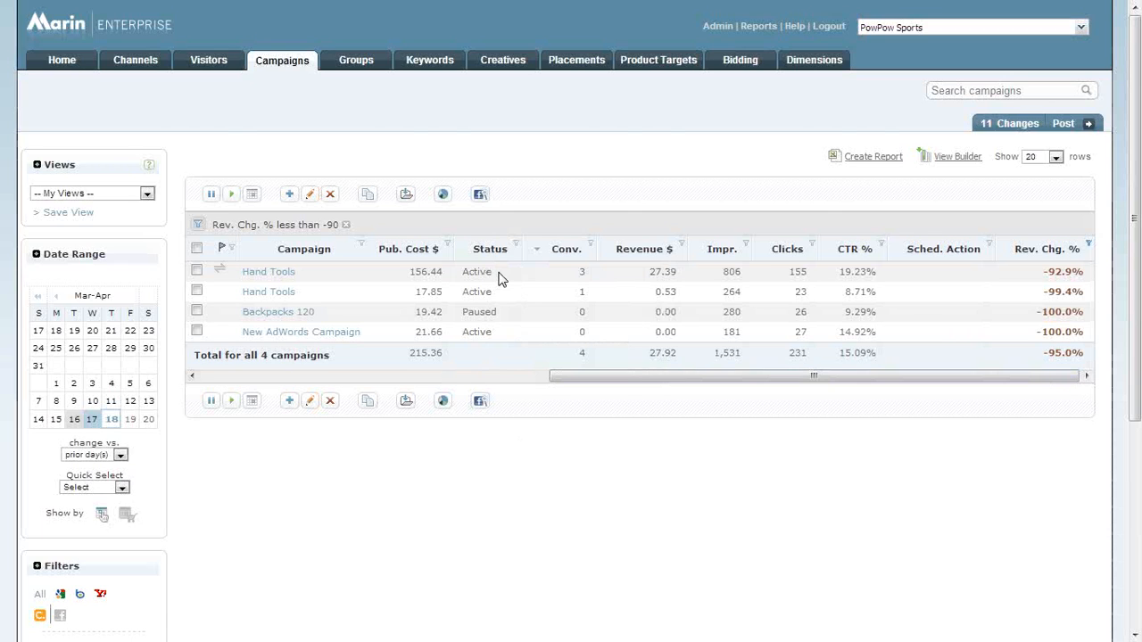
# Open the groups list and review the advanced column options for Active Keywords and Active Creatives, without saving changes.
pyautogui.click(357, 64)
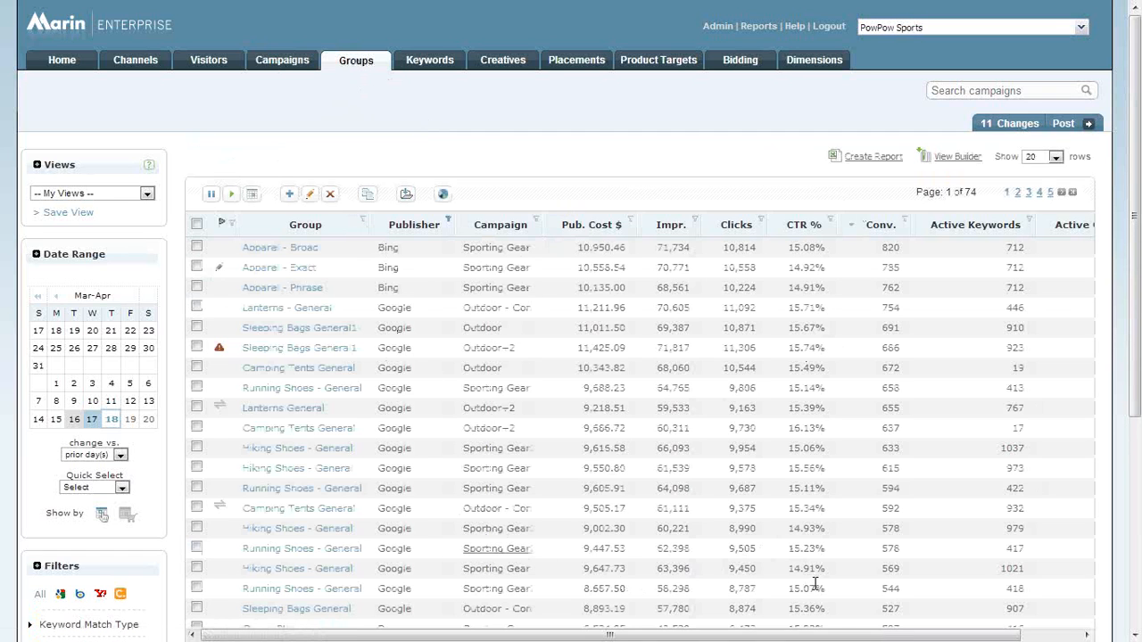
pyautogui.moveTo(860, 636); pyautogui.dragTo(922, 636)
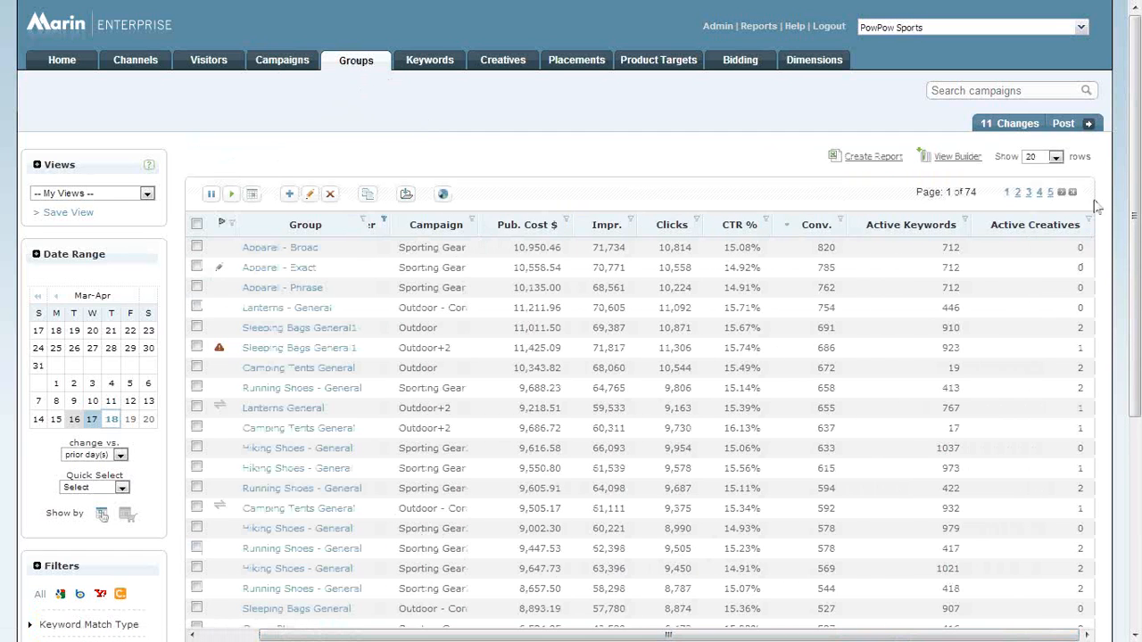
pyautogui.click(957, 156)
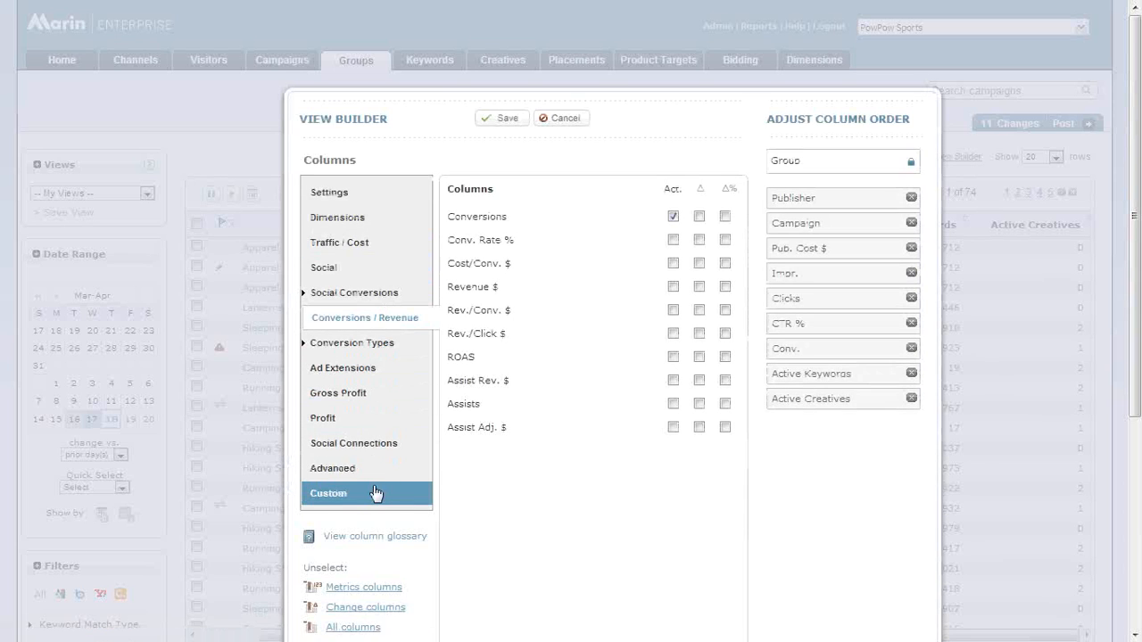
pyautogui.click(358, 479)
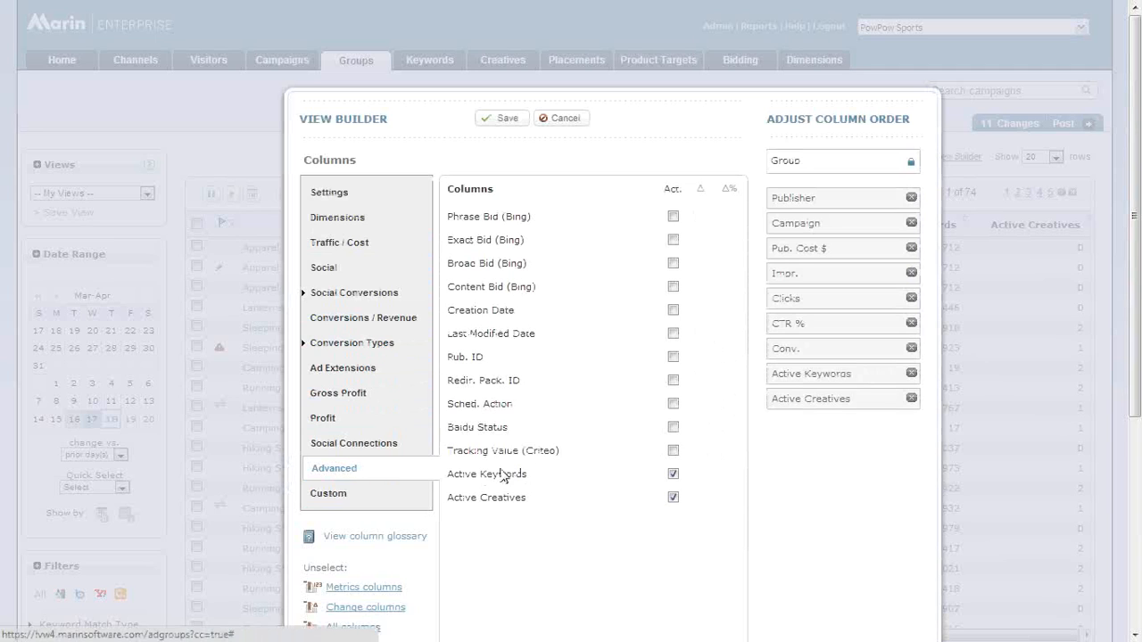
pyautogui.tripleClick(546, 473)
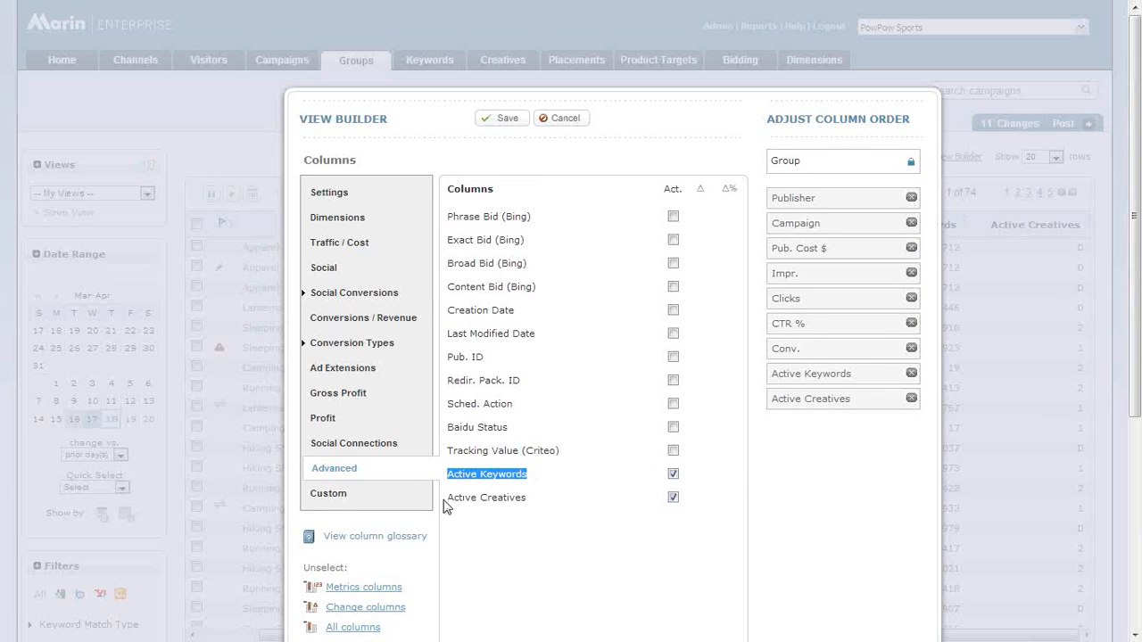
pyautogui.moveTo(448, 498); pyautogui.dragTo(554, 500)
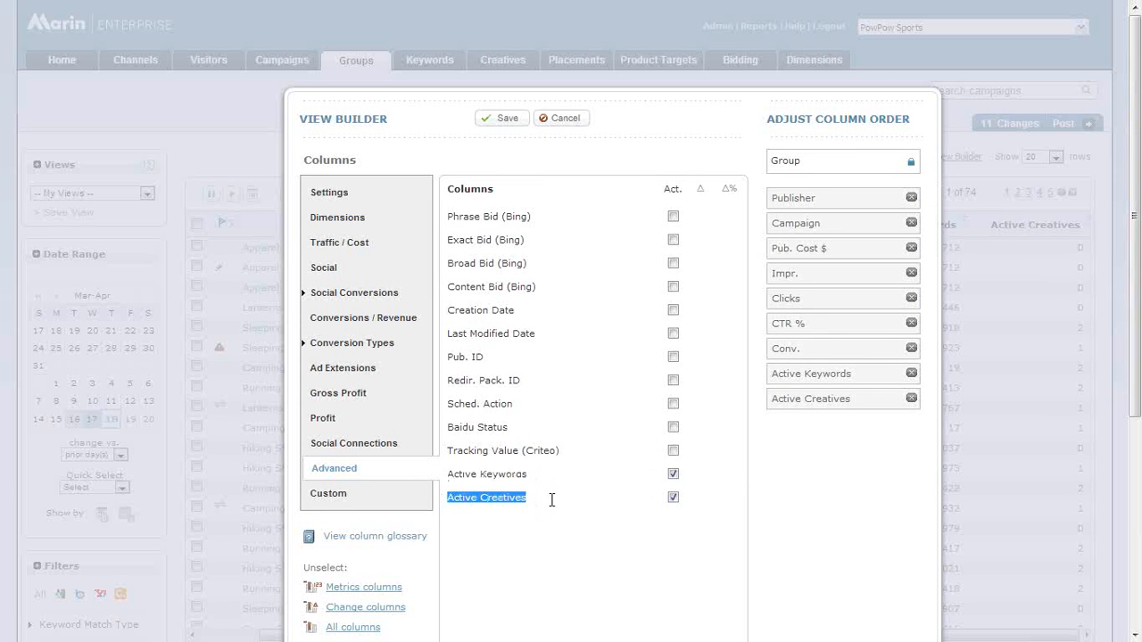
pyautogui.click(569, 117)
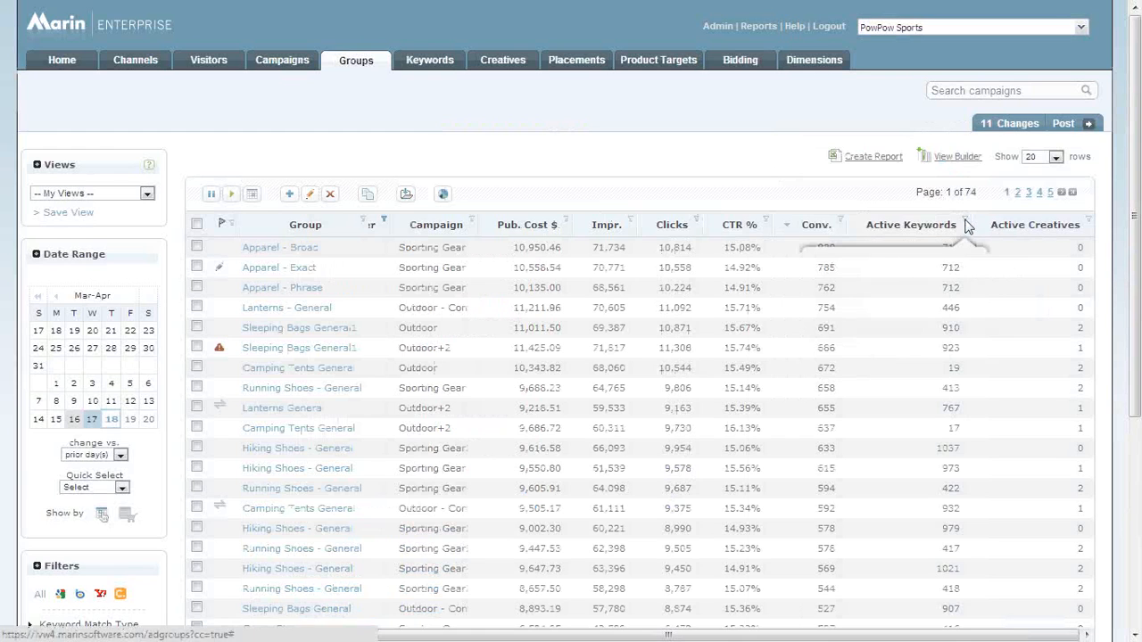
# Filter the groups to those with Active Keywords greater than 0.
pyautogui.click(965, 219)
pyautogui.click(900, 272)
pyautogui.click(889, 312)
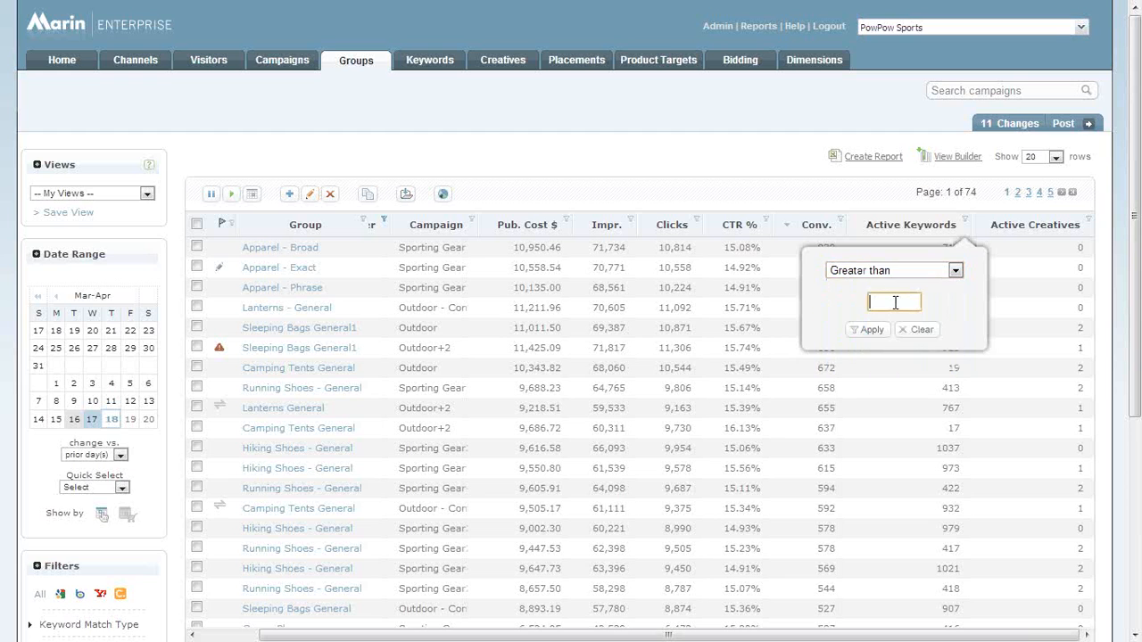
pyautogui.write('0')
pyautogui.press('Return')
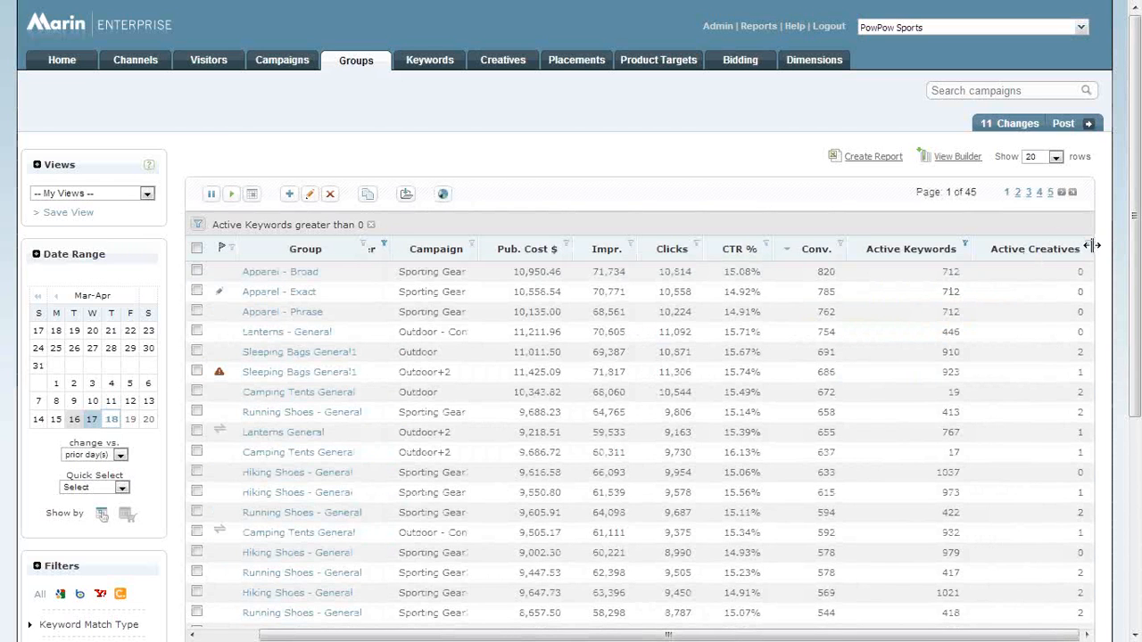
# Add a filter for Active Creatives equals 0 and check the keyword and creative counts of the matching groups.
pyautogui.click(1089, 245)
pyautogui.write('0')
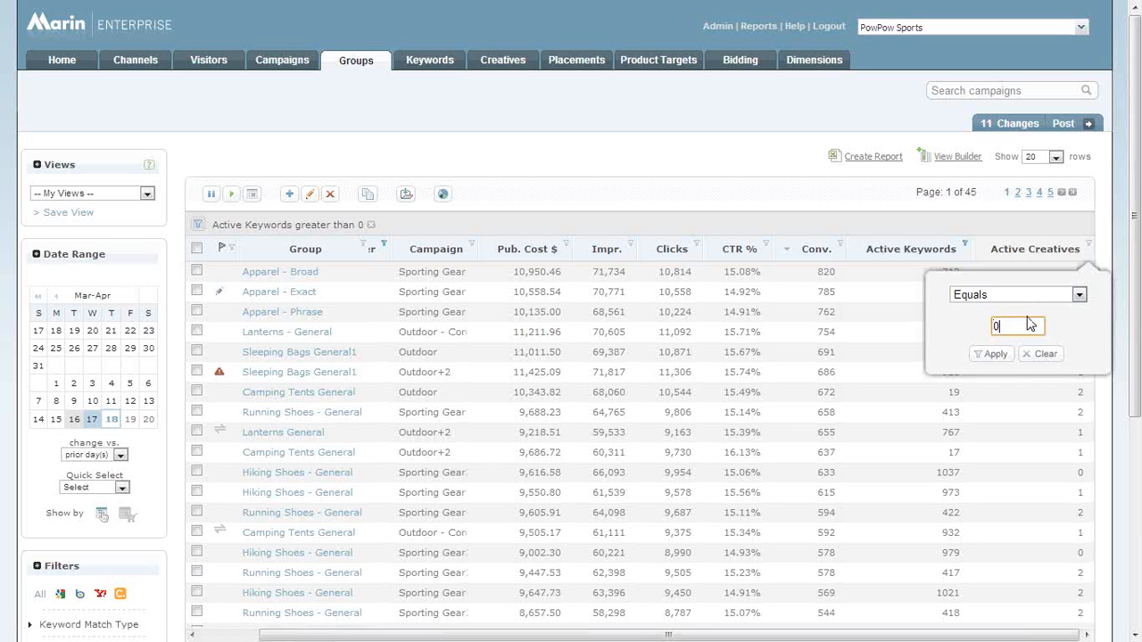
pyautogui.press('Return')
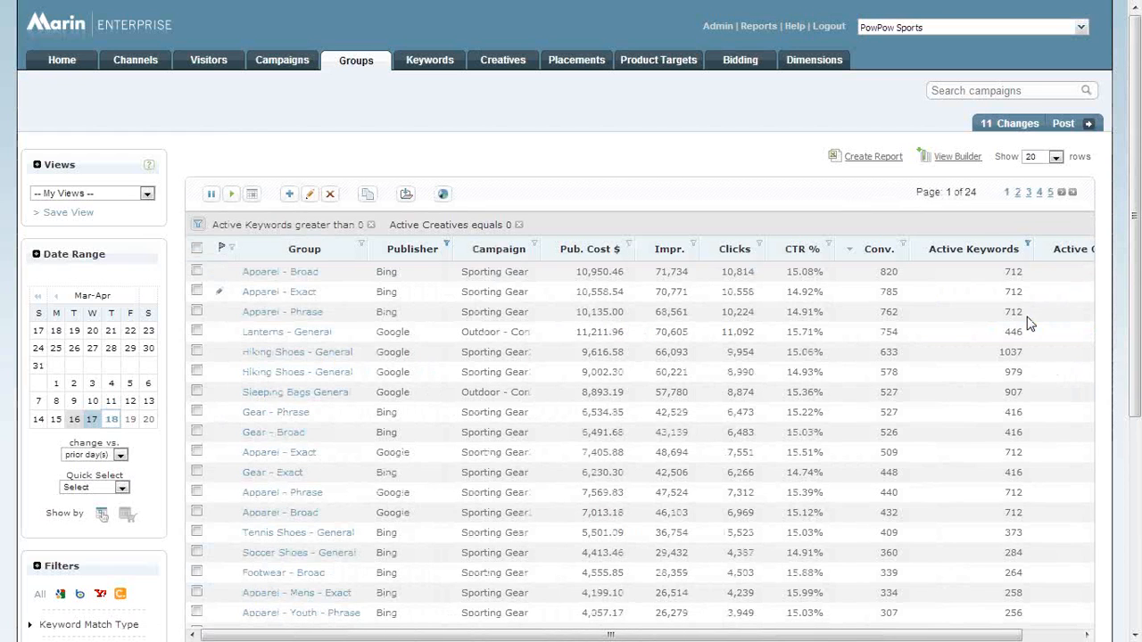
pyautogui.scroll(-2, 1026, 323)
pyautogui.click(1055, 615)
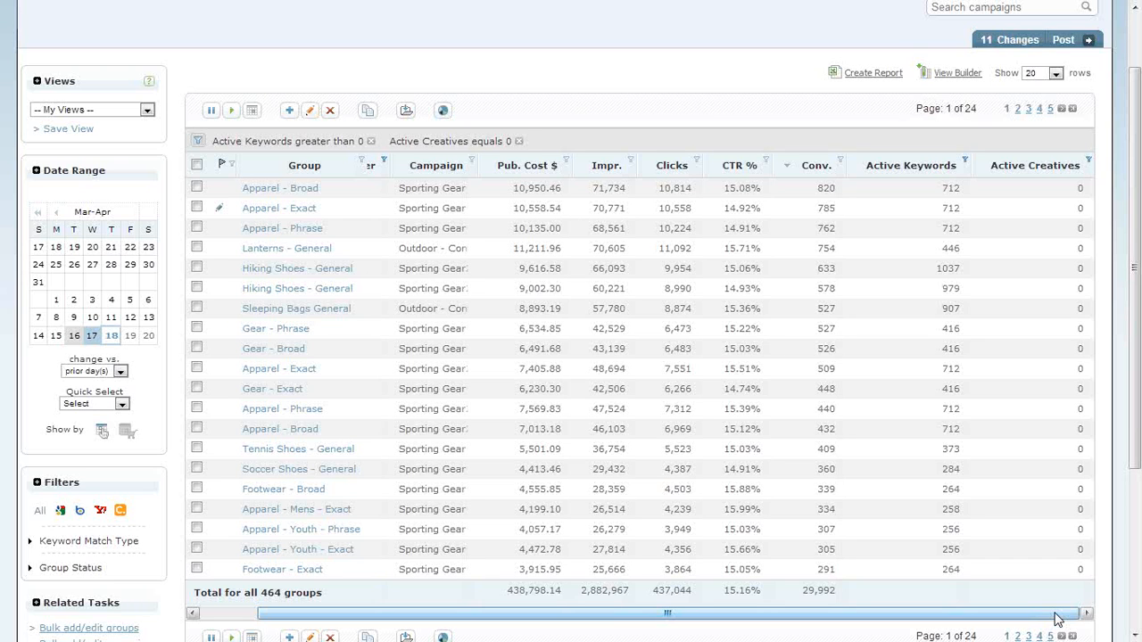
pyautogui.scroll(2, 946, 628)
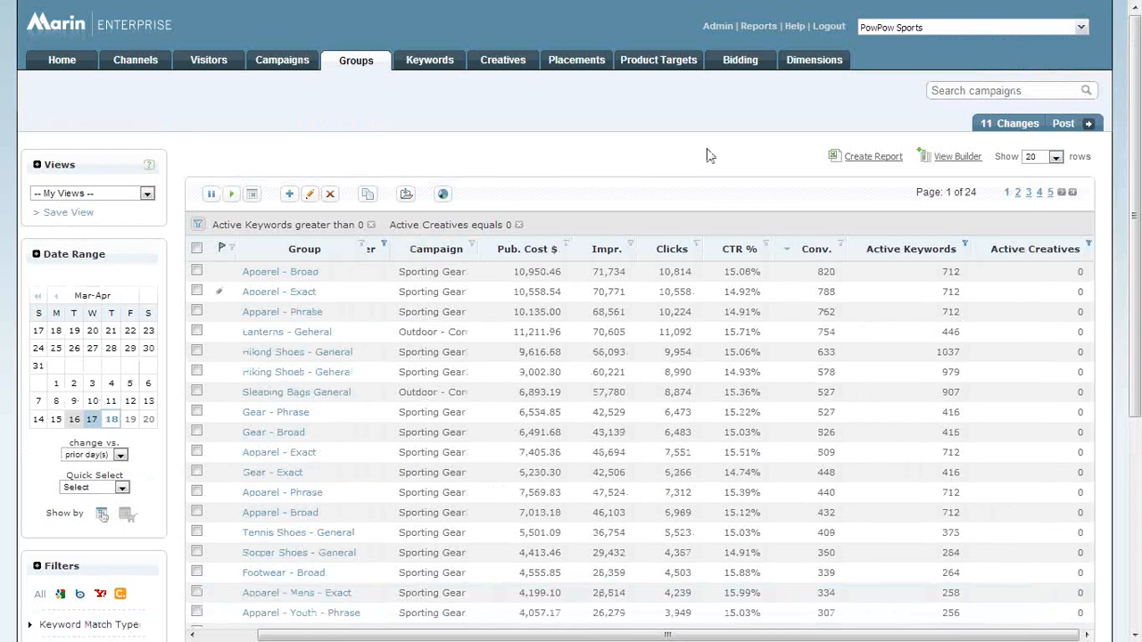
# Open the list of report templates in the reports area.
pyautogui.click(758, 27)
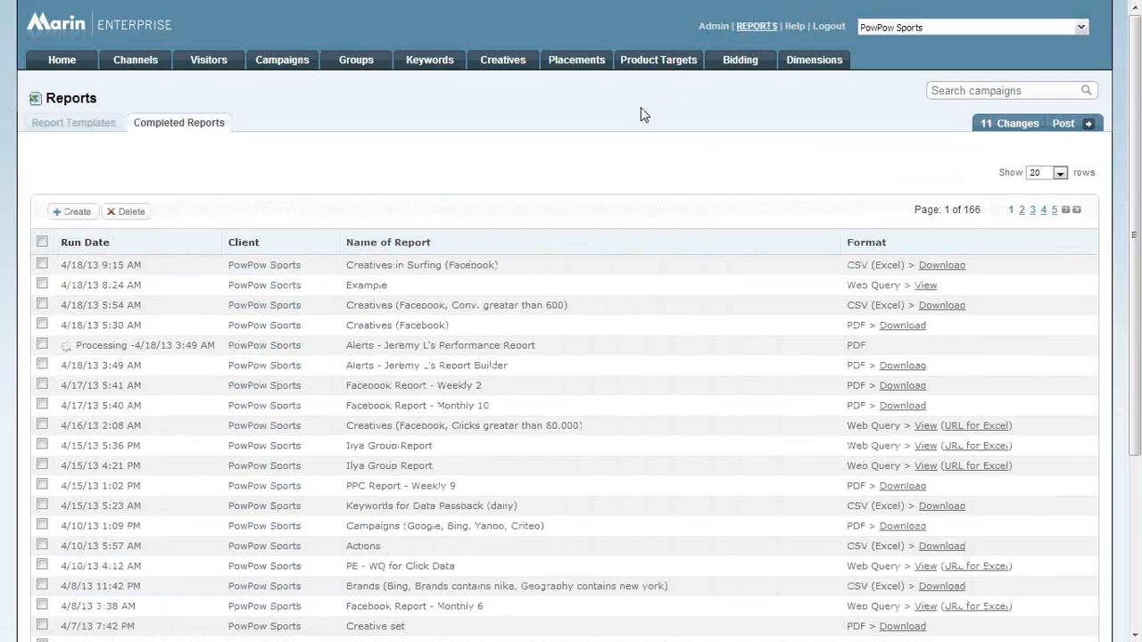
pyautogui.click(101, 130)
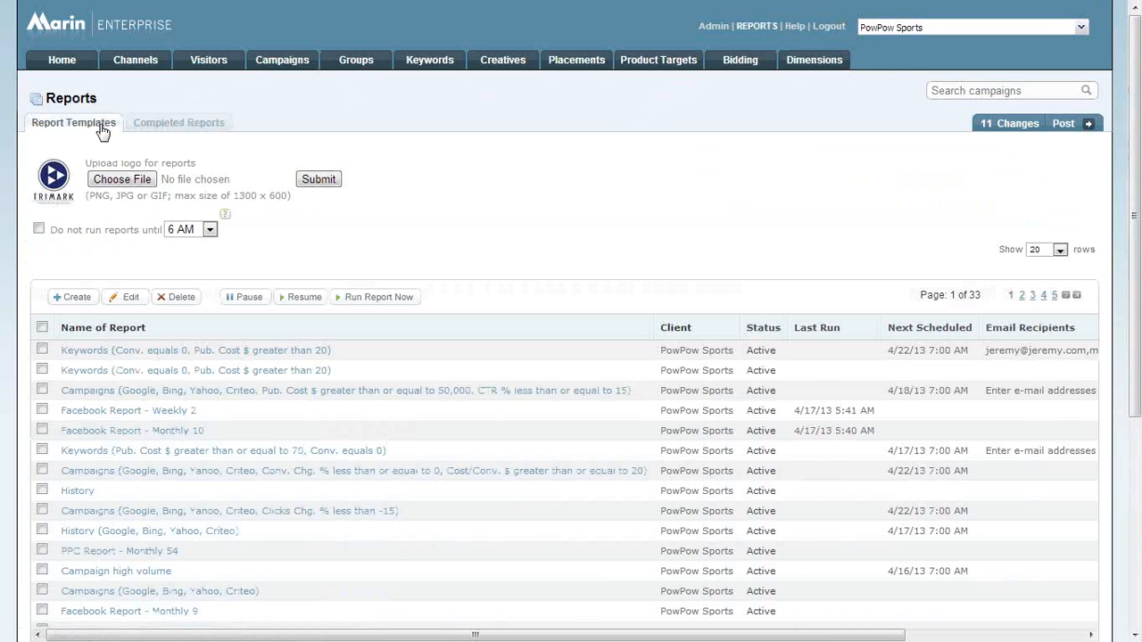
# Examine the report templates' schedules, email recipients and formats, and open the list of completed reports.
pyautogui.scroll(-3, 319, 391)
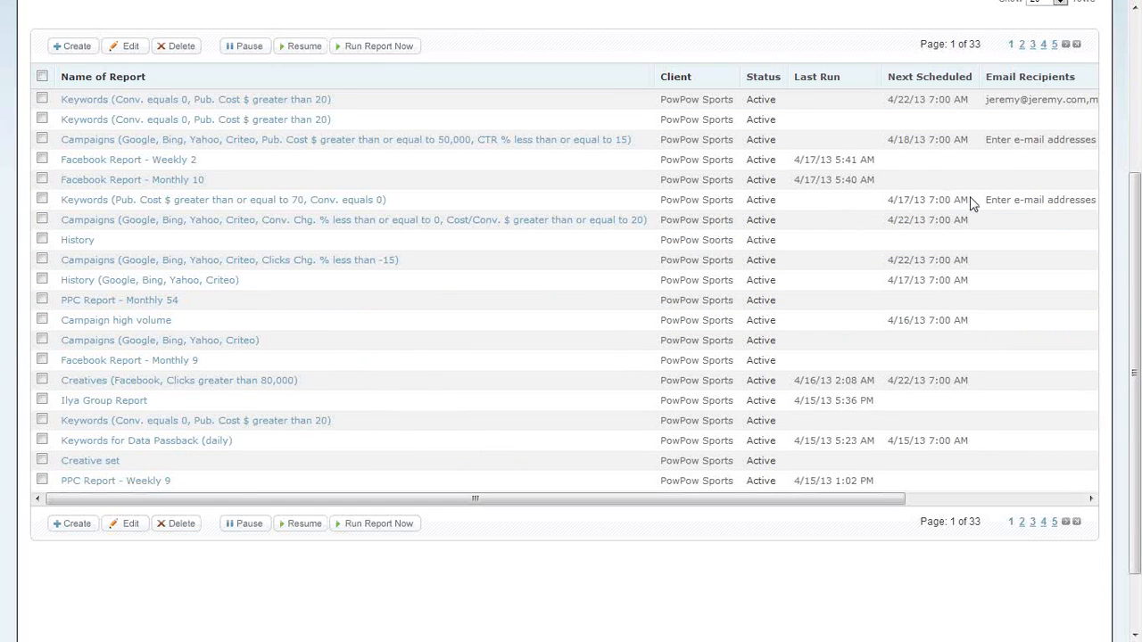
pyautogui.moveTo(766, 502); pyautogui.dragTo(924, 502)
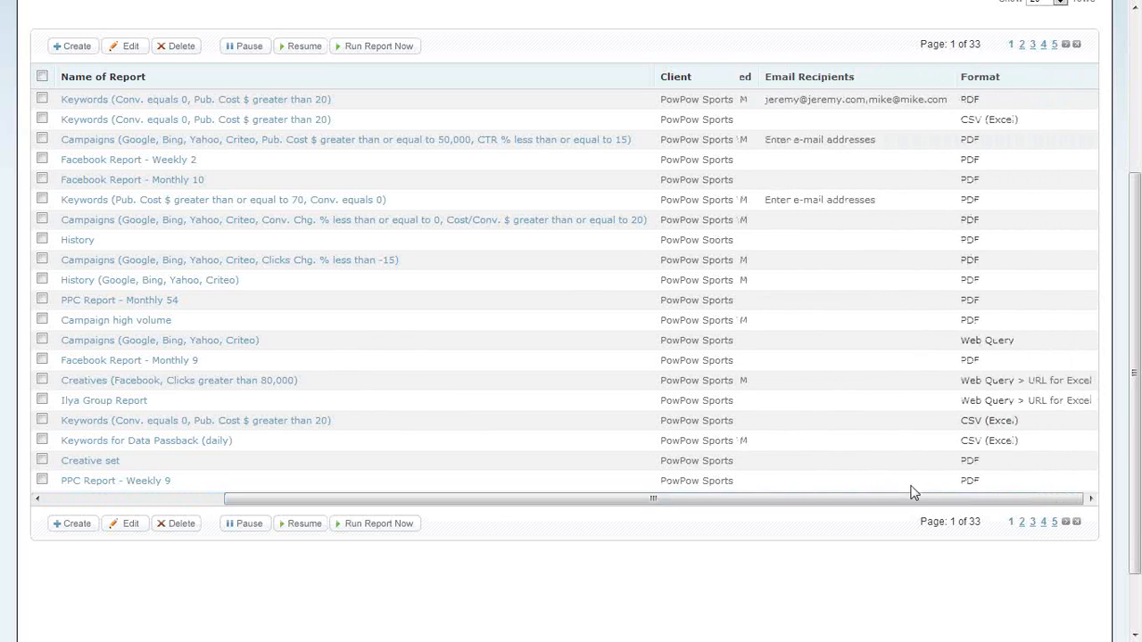
pyautogui.moveTo(900, 200); pyautogui.dragTo(791, 208)
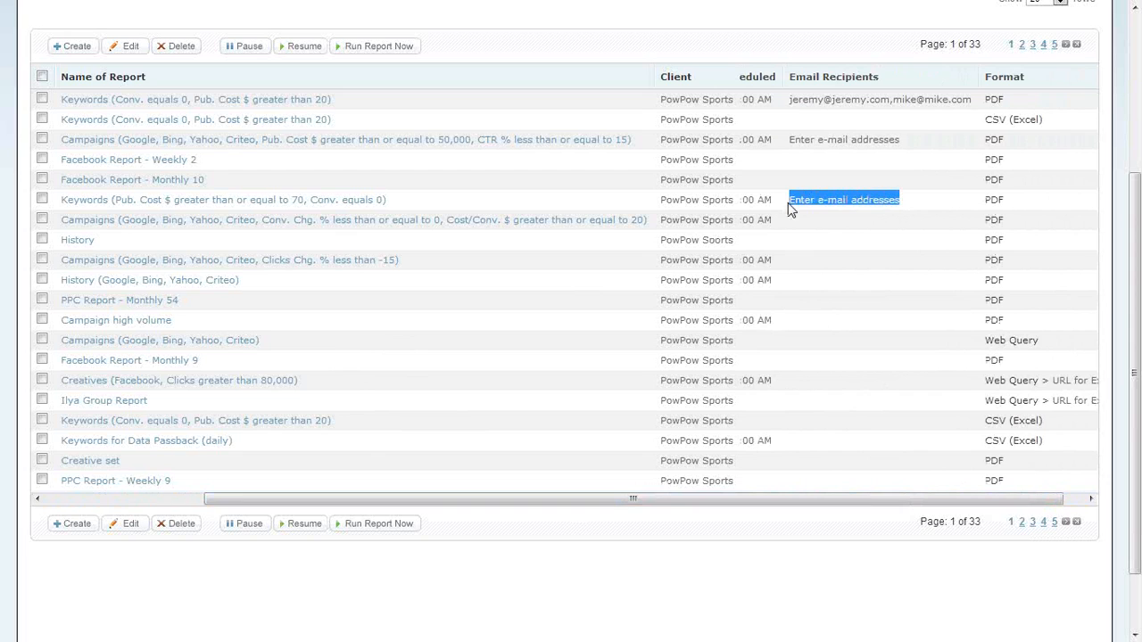
pyautogui.scroll(2, 791, 210)
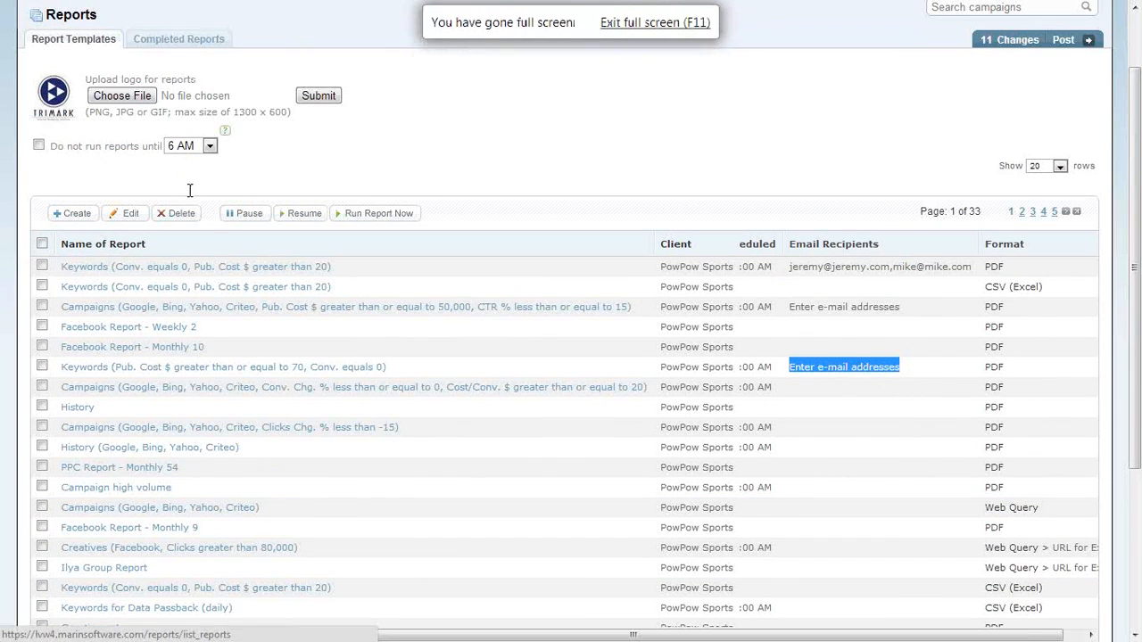
pyautogui.scroll(1, 189, 190)
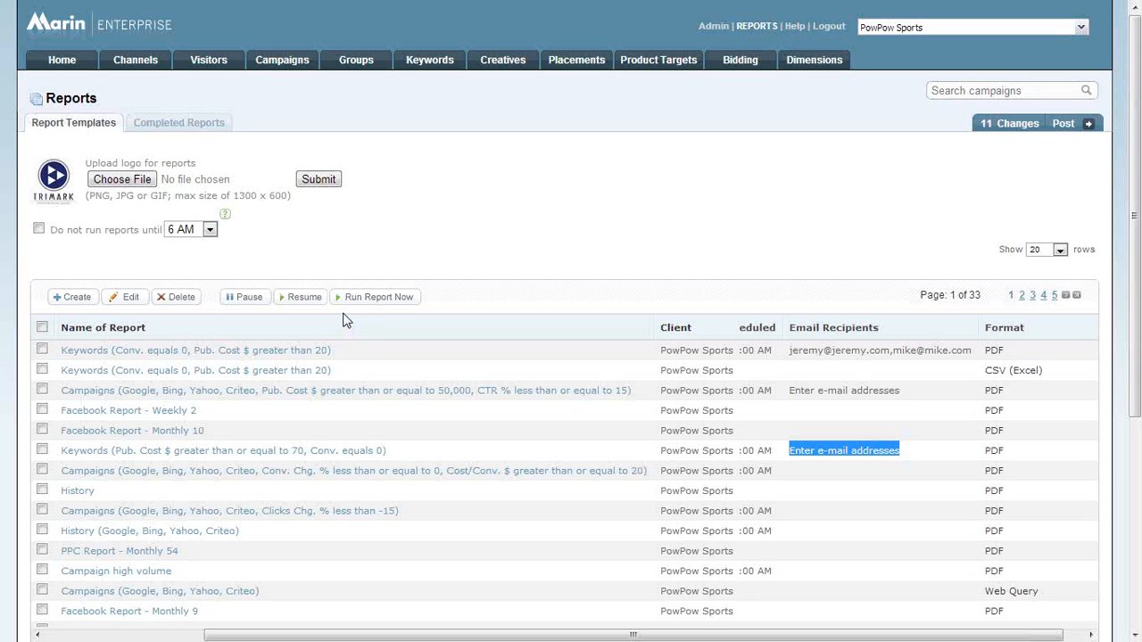
pyautogui.click(219, 127)
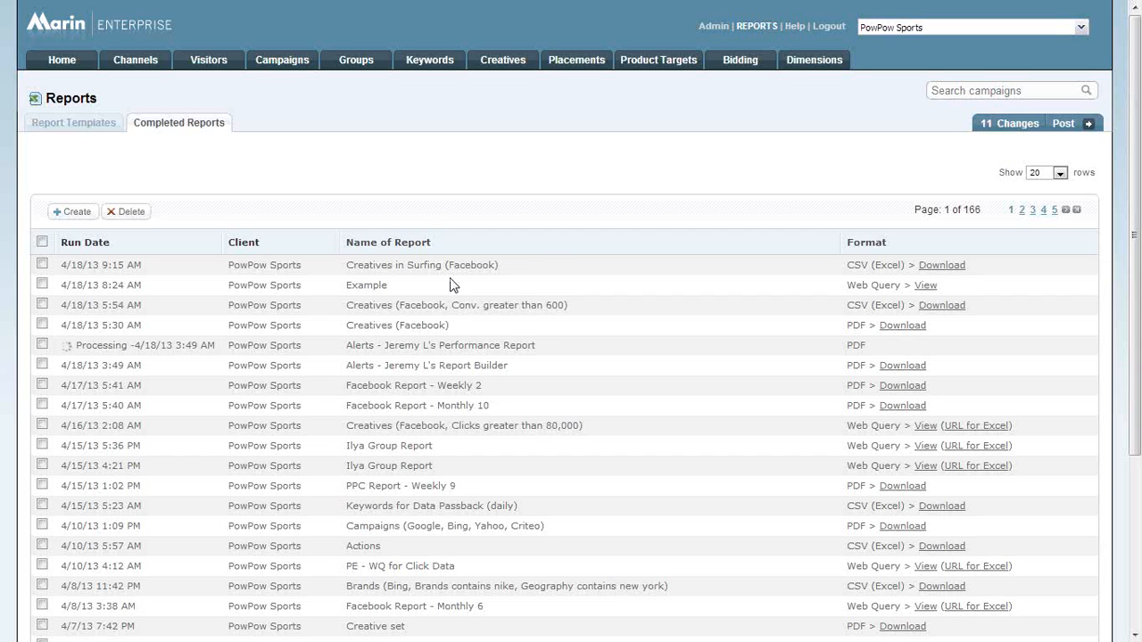
# Open the campaigns list and remove its Rev. Chg. % less than -90 filter.
pyautogui.click(295, 64)
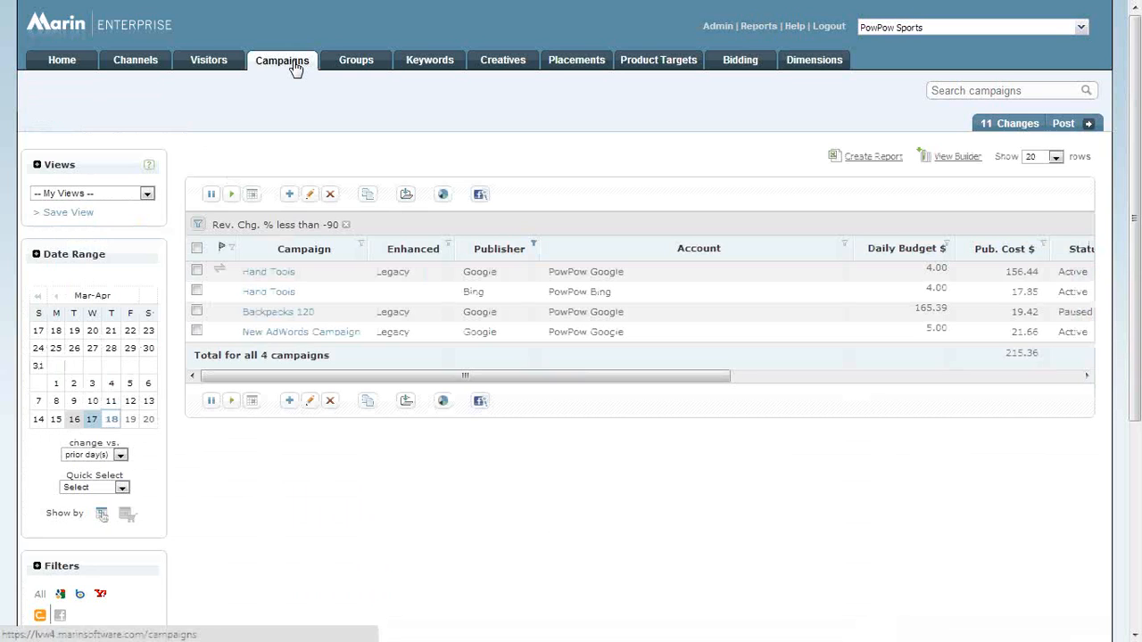
pyautogui.click(347, 227)
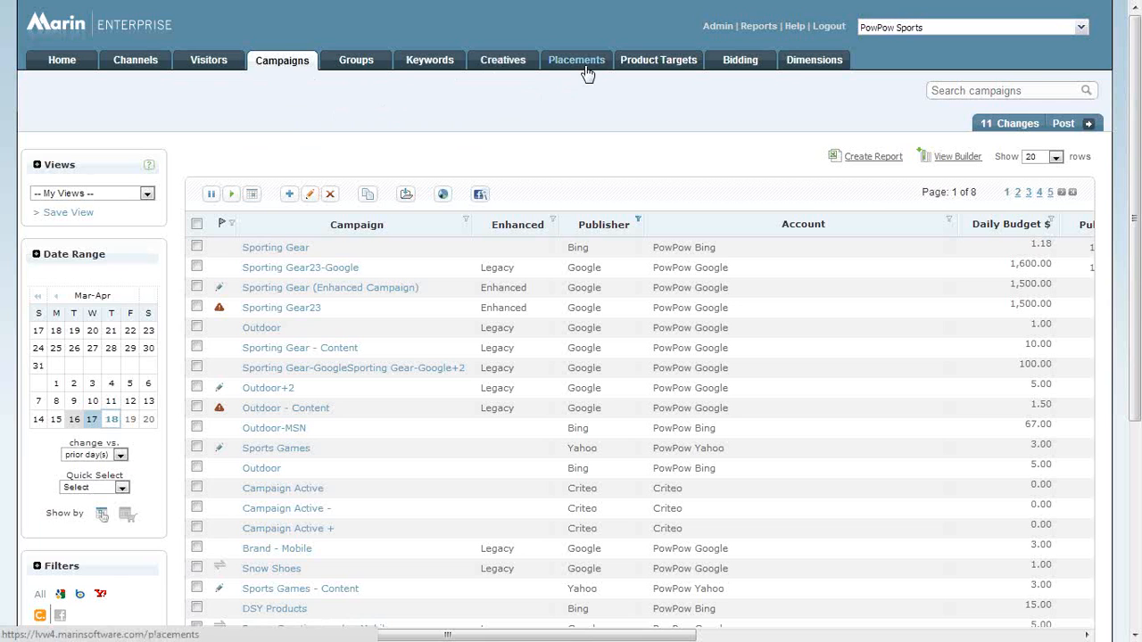
pyautogui.scroll(-3, 625, 312)
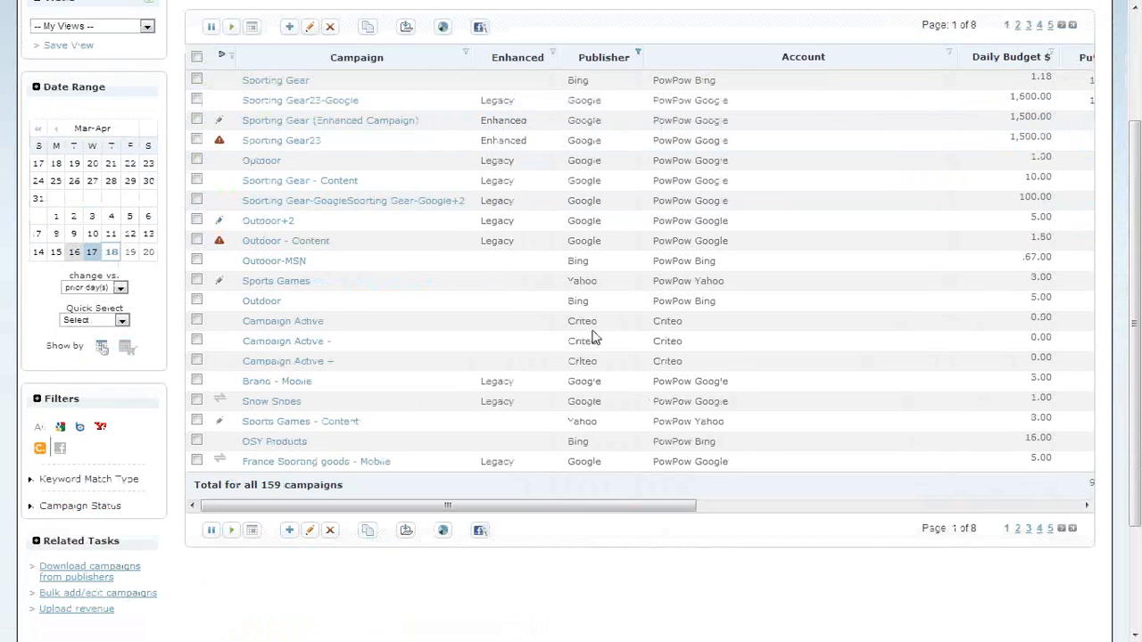
# Review the column options and the campaign name filter for the campaigns list without applying any changes.
pyautogui.scroll(2, 594, 338)
pyautogui.click(955, 73)
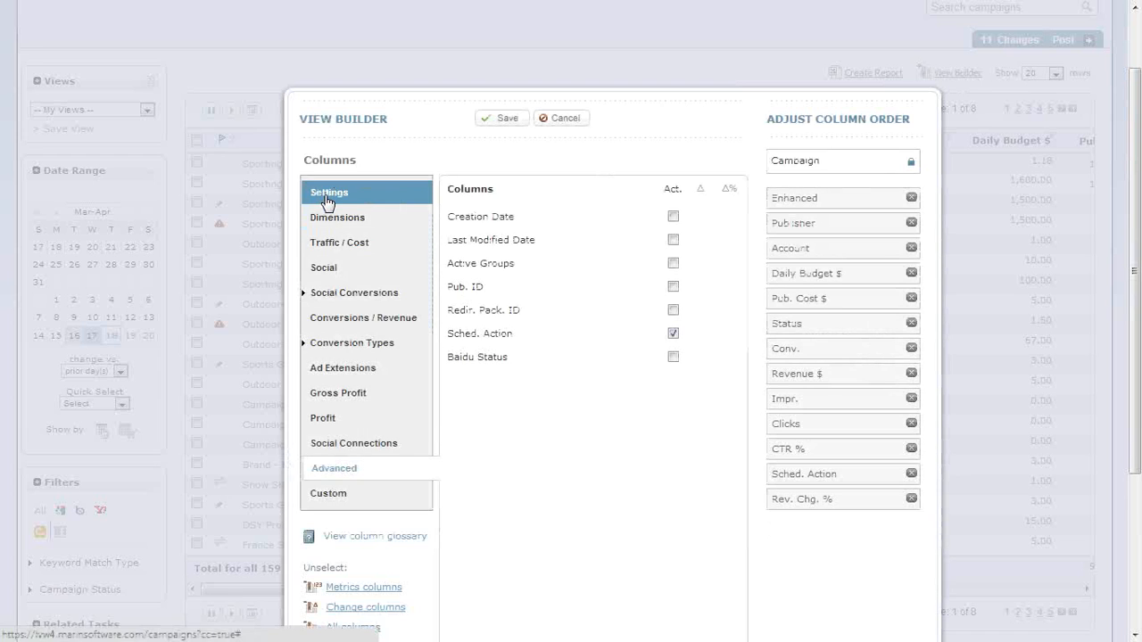
pyautogui.click(555, 117)
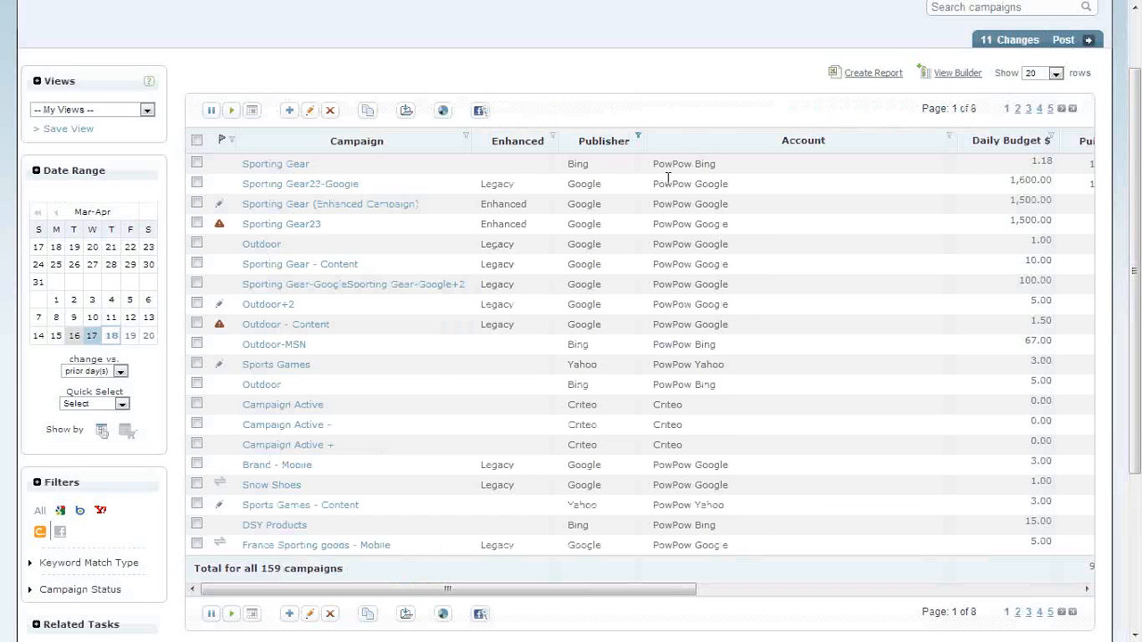
pyautogui.click(466, 143)
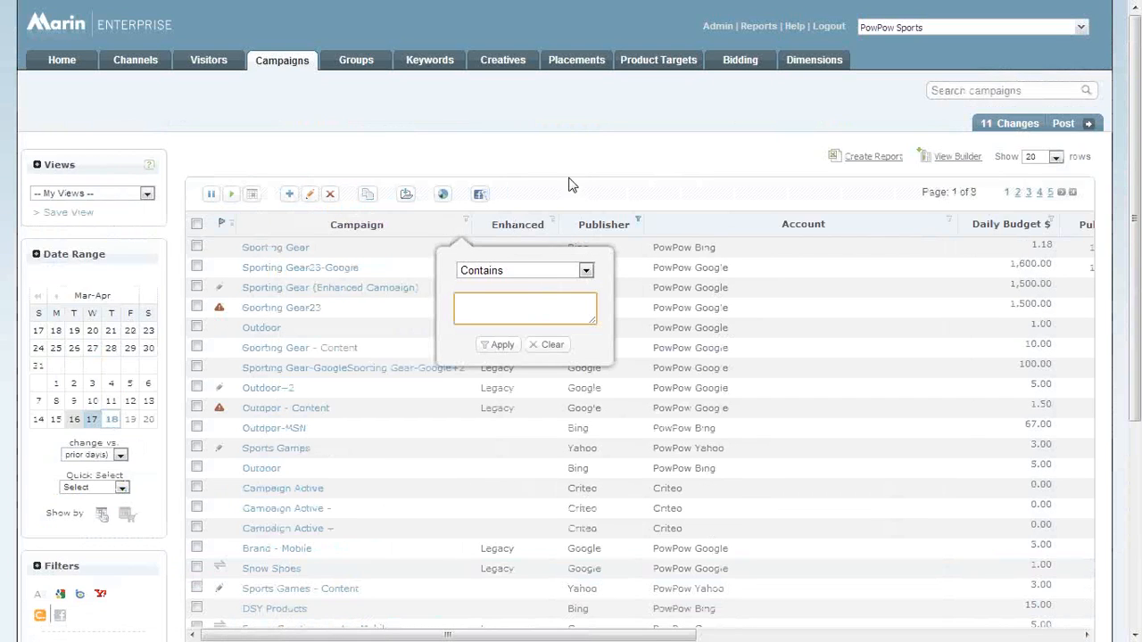
pyautogui.click(572, 185)
# Create a recurring report named Example from the campaigns list, adding it as a new report.
pyautogui.click(874, 158)
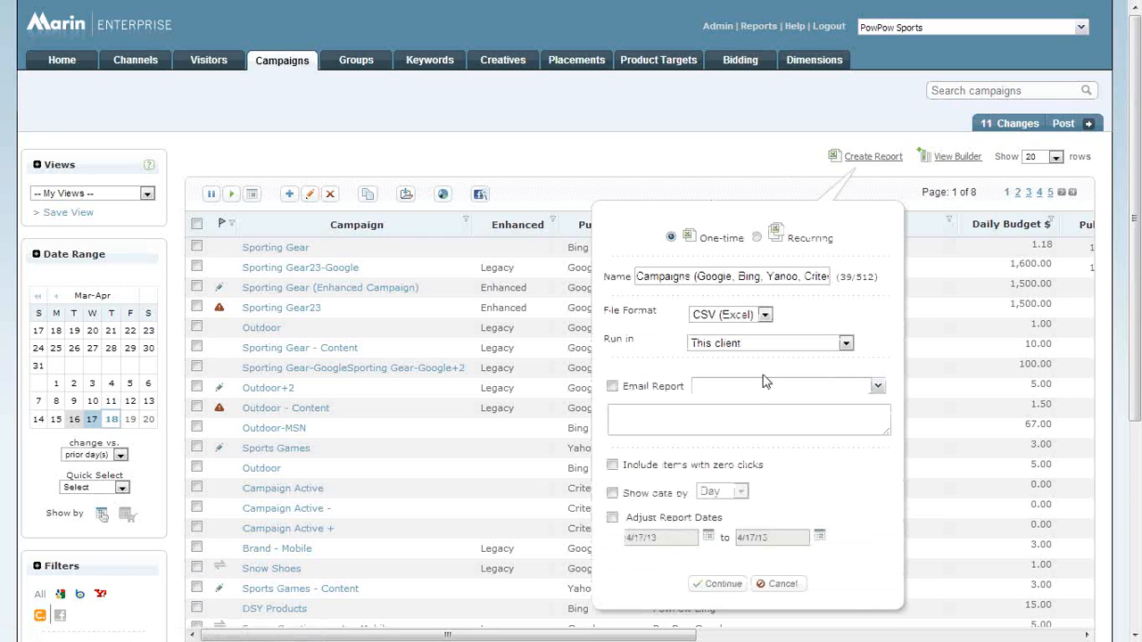
pyautogui.click(758, 238)
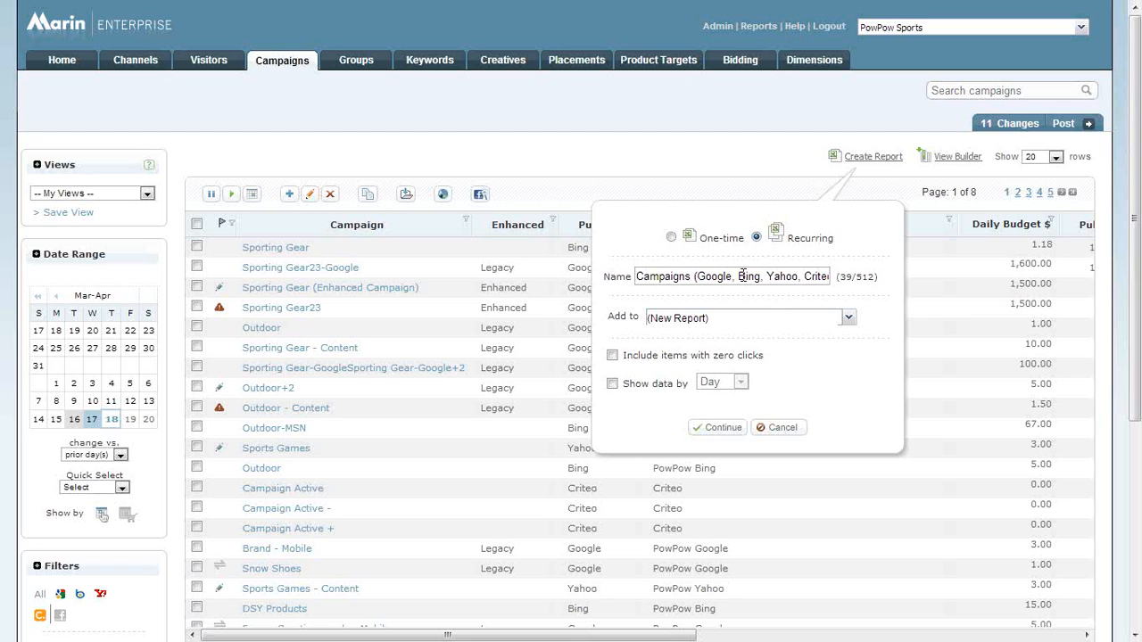
pyautogui.tripleClick(741, 276)
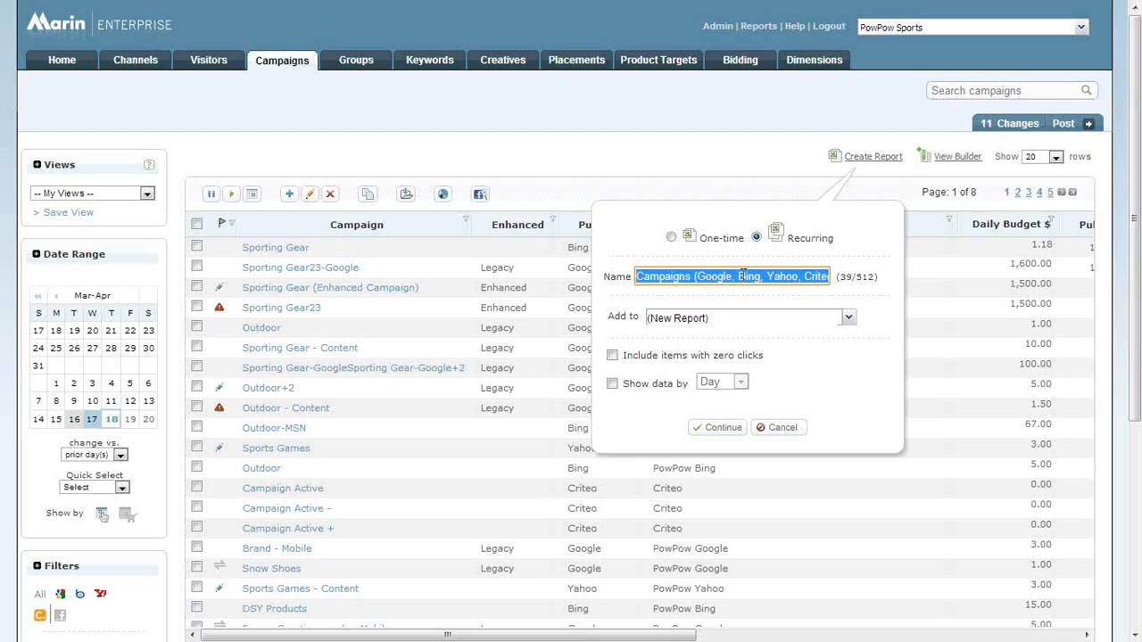
pyautogui.write('Example')
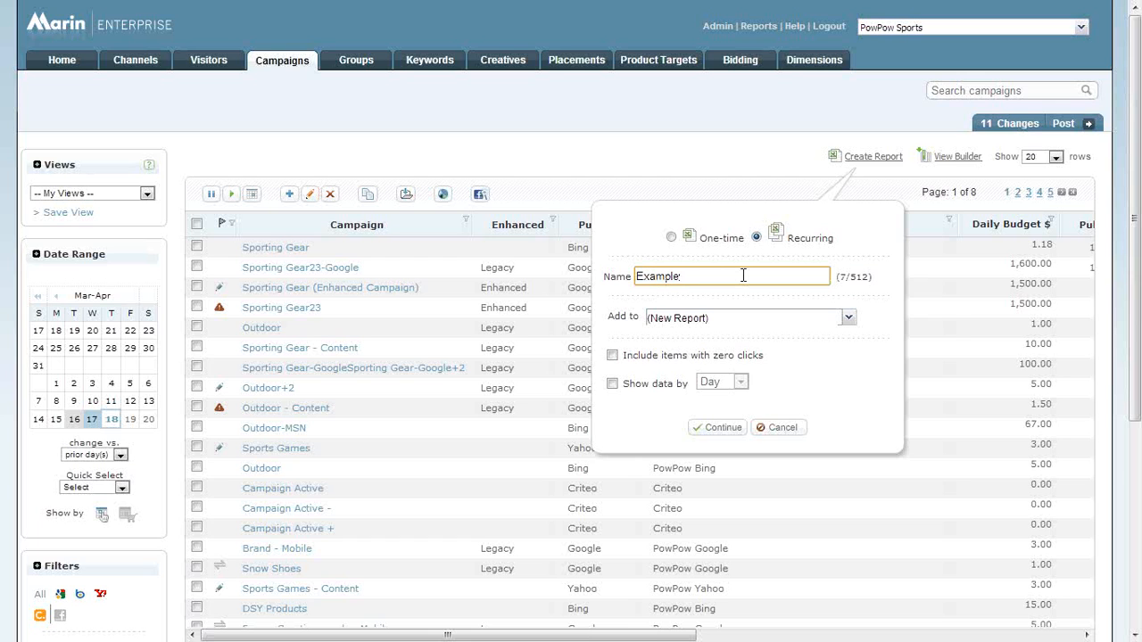
pyautogui.click(728, 432)
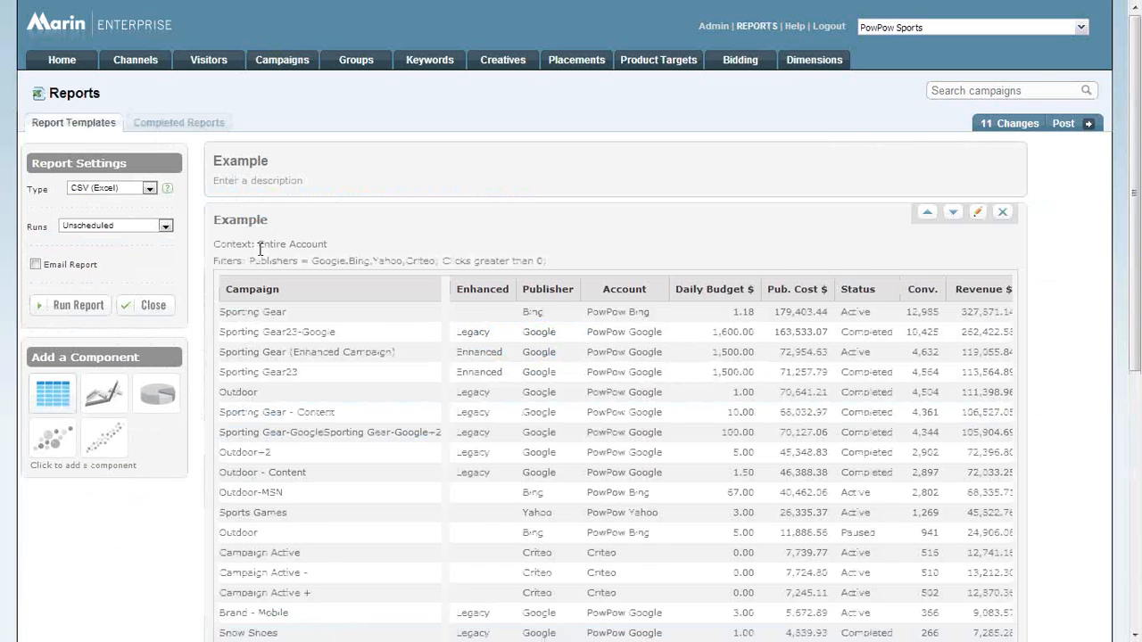
pyautogui.scroll(-1, 260, 250)
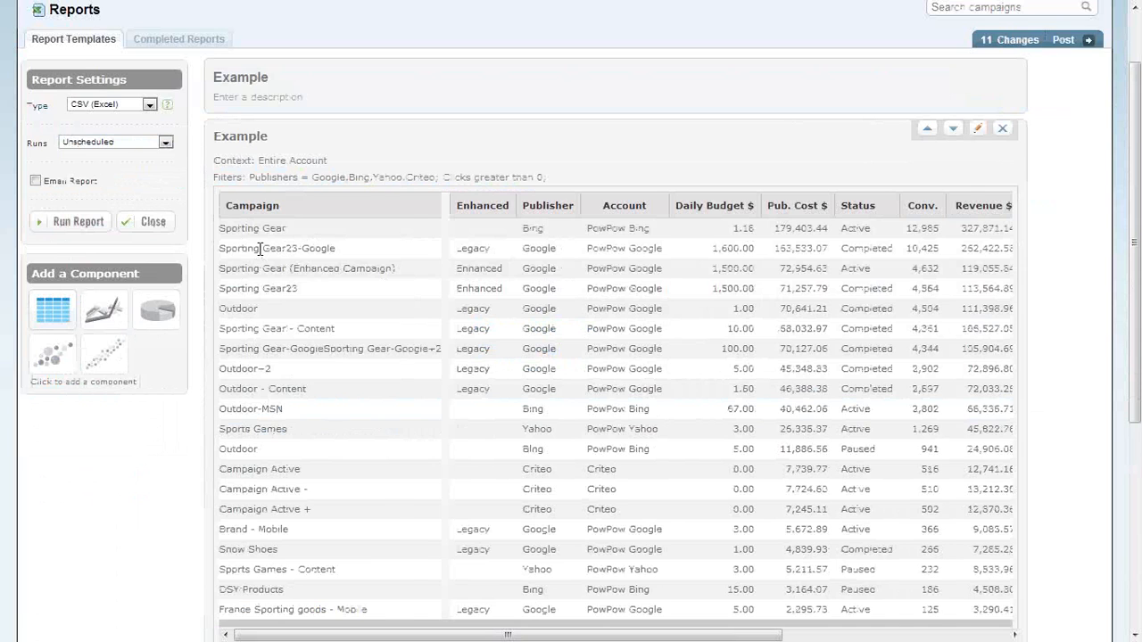
pyautogui.scroll(1, 260, 250)
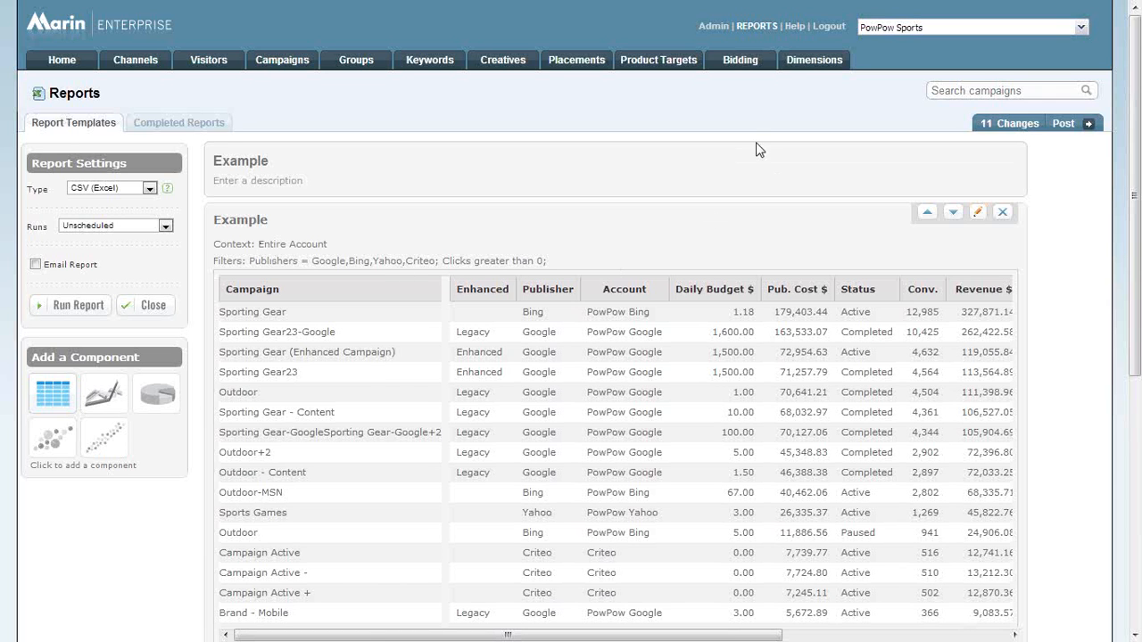
# Return to the report templates list and review the predefined report types available for a new report, without creating one.
pyautogui.click(758, 27)
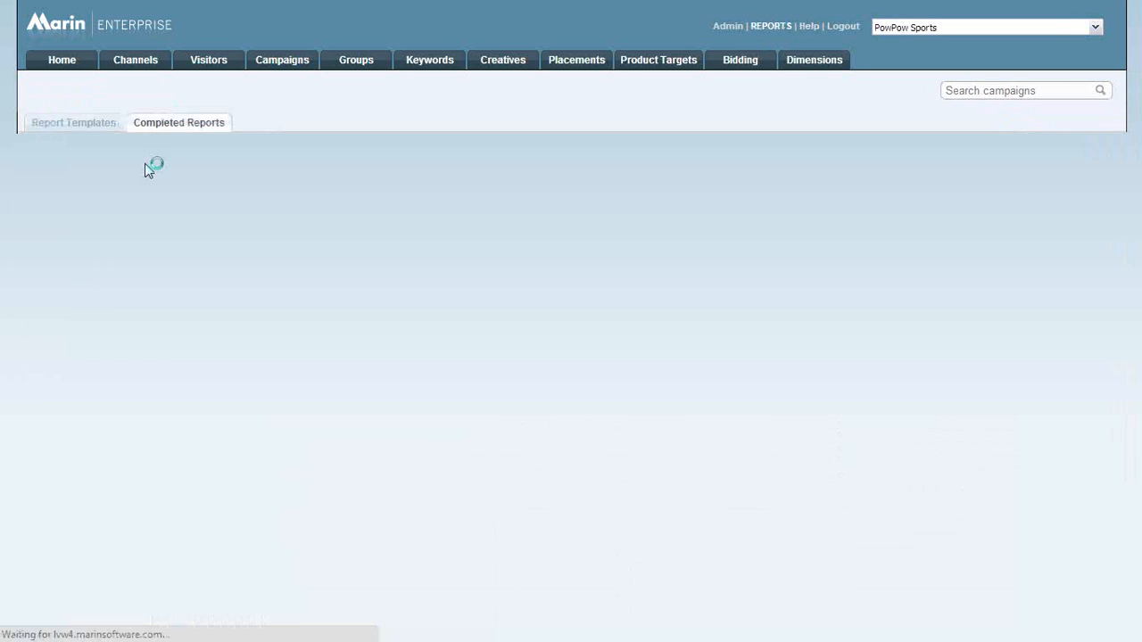
pyautogui.click(77, 127)
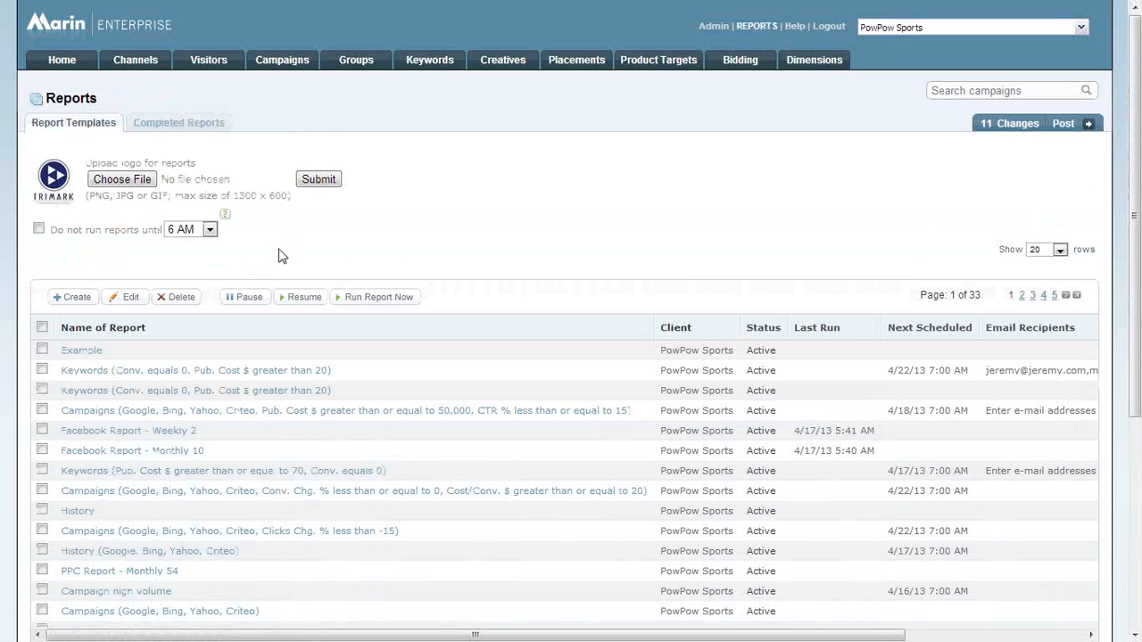
pyautogui.click(78, 298)
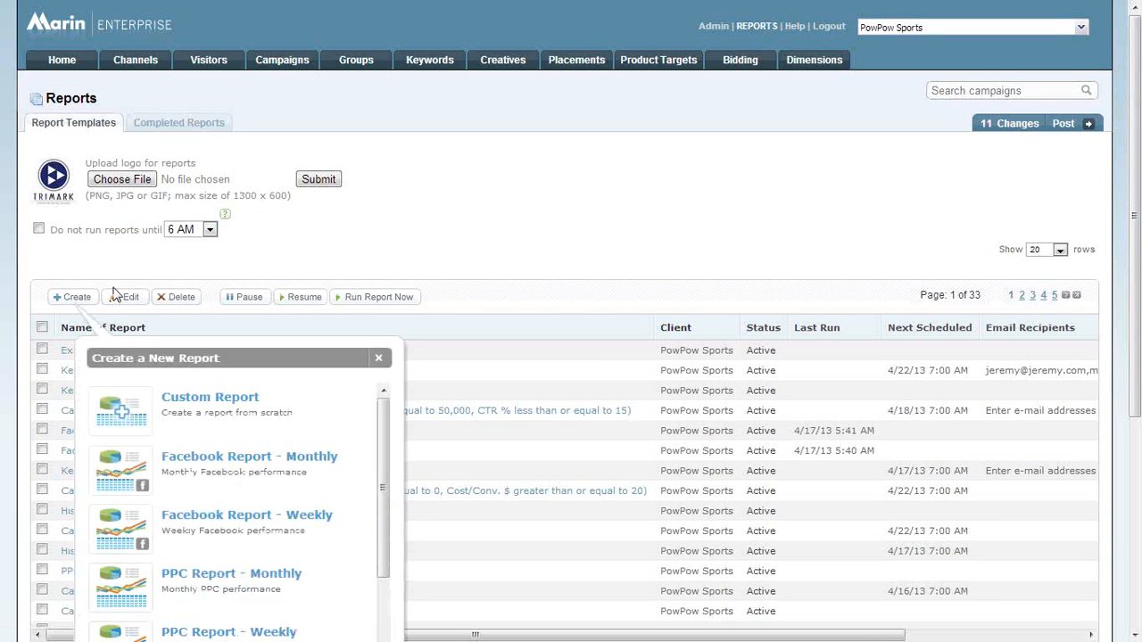
pyautogui.scroll(-2, 158, 250)
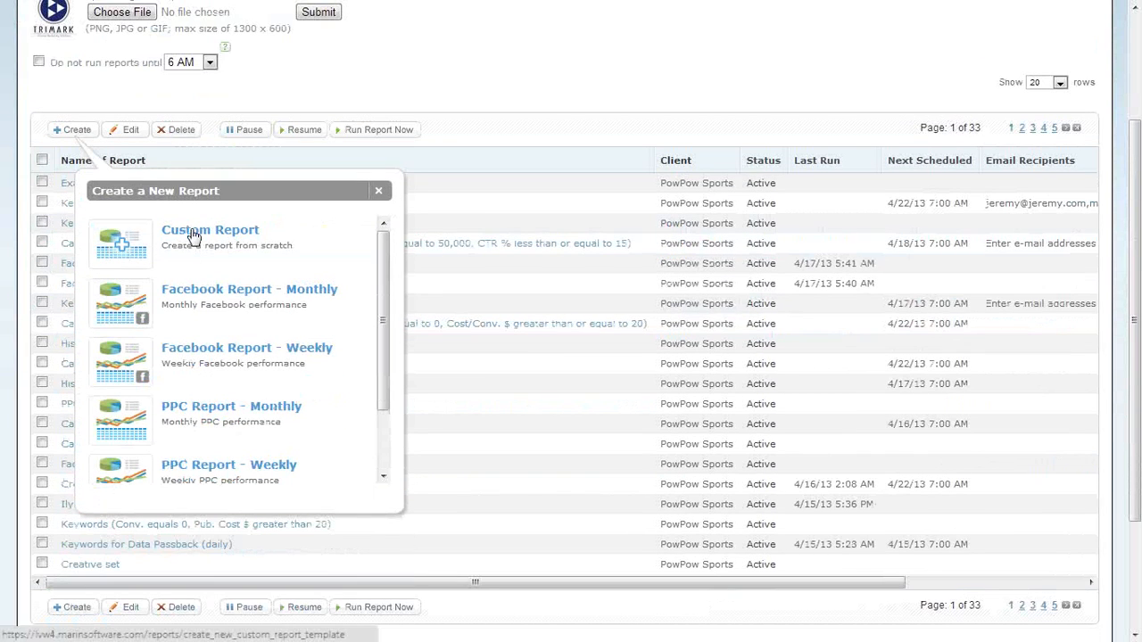
pyautogui.scroll(-3, 217, 294)
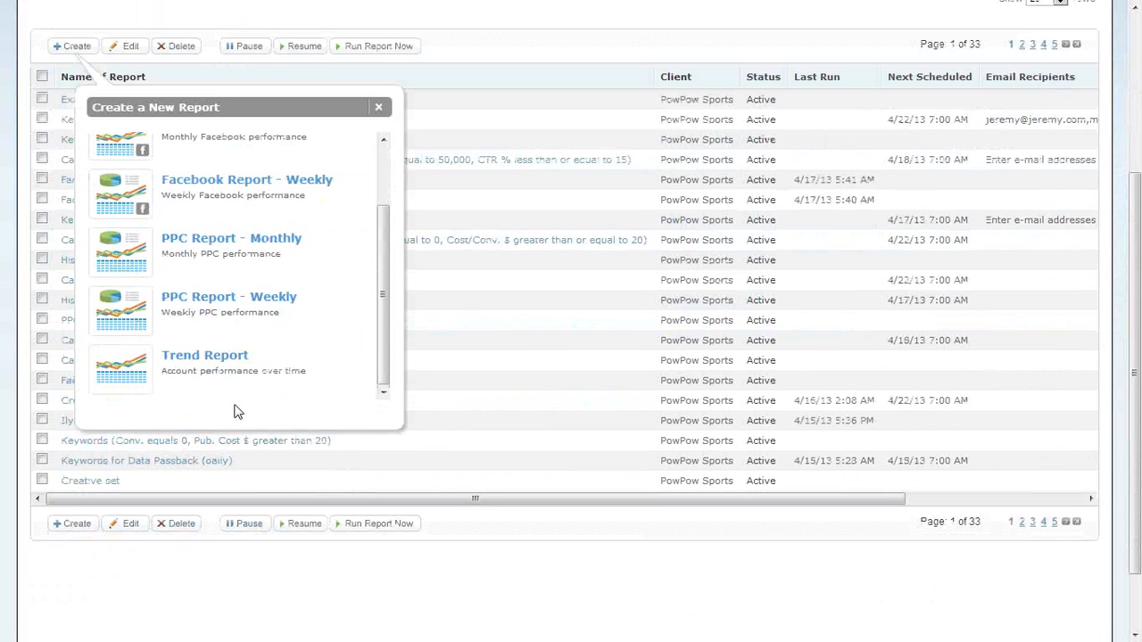
pyautogui.scroll(5, 239, 389)
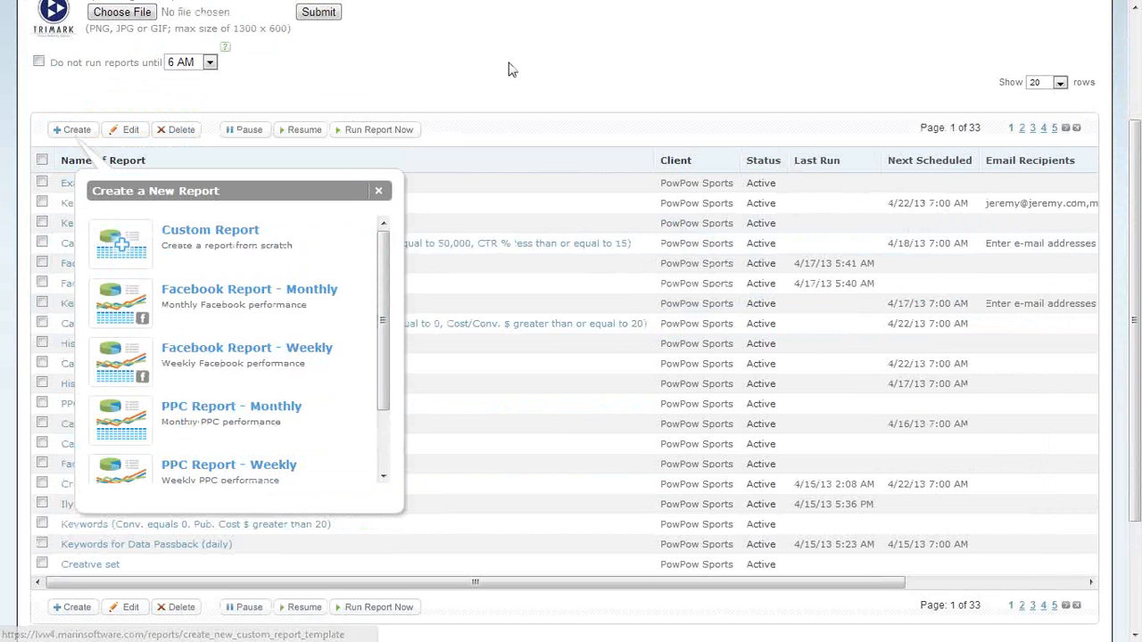
pyautogui.click(511, 69)
# Open the Example report template and check its file type setting.
pyautogui.click(93, 184)
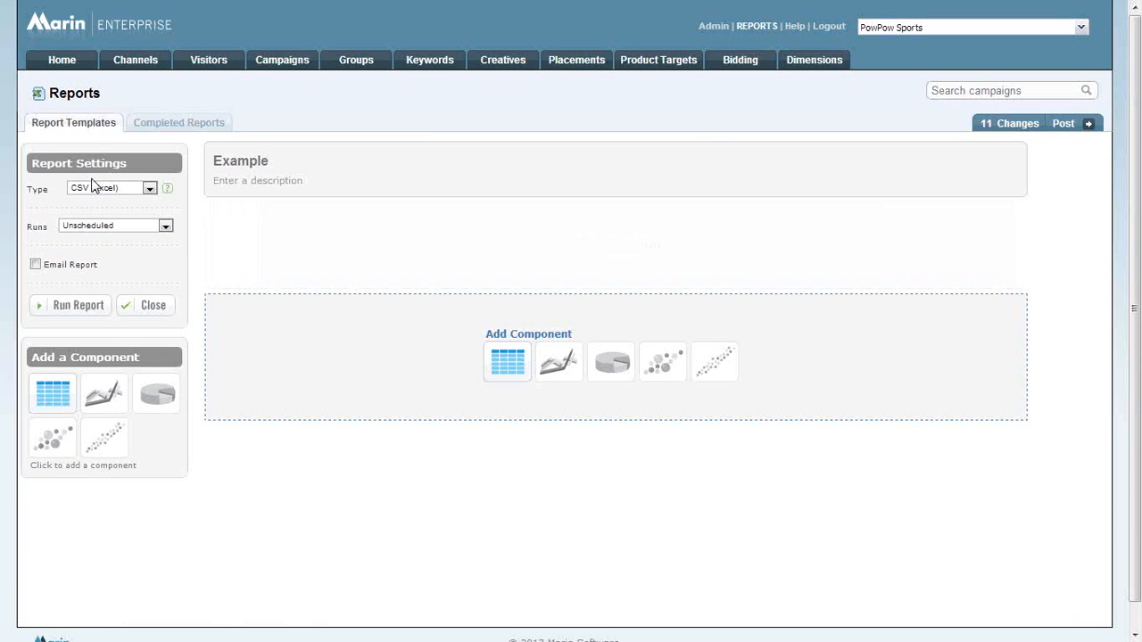
pyautogui.scroll(-2, 348, 316)
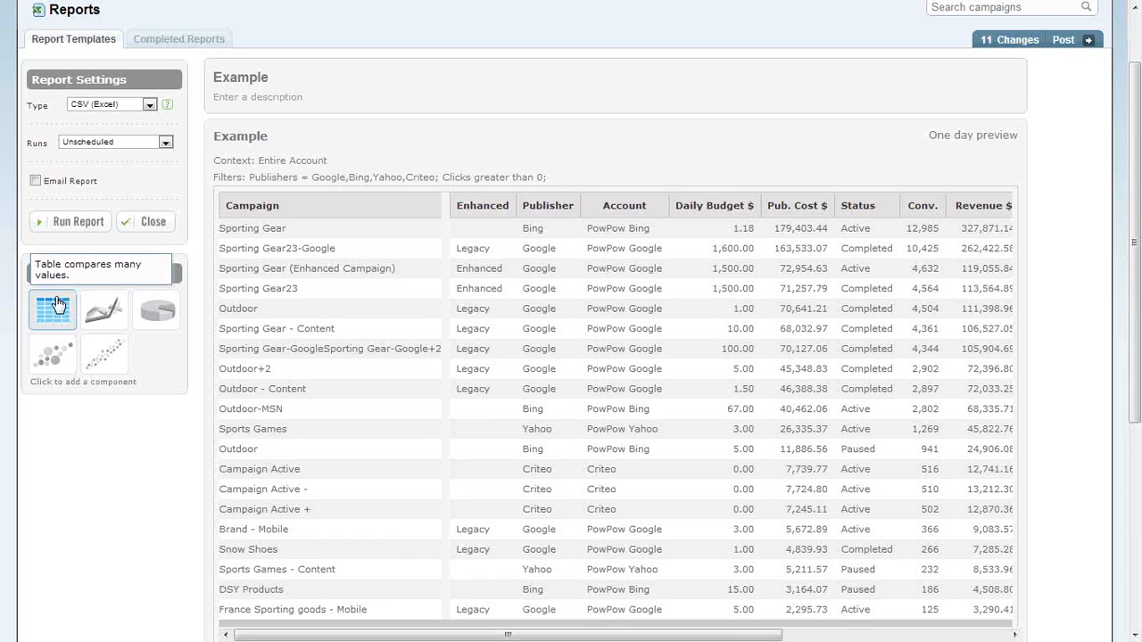
pyautogui.click(124, 106)
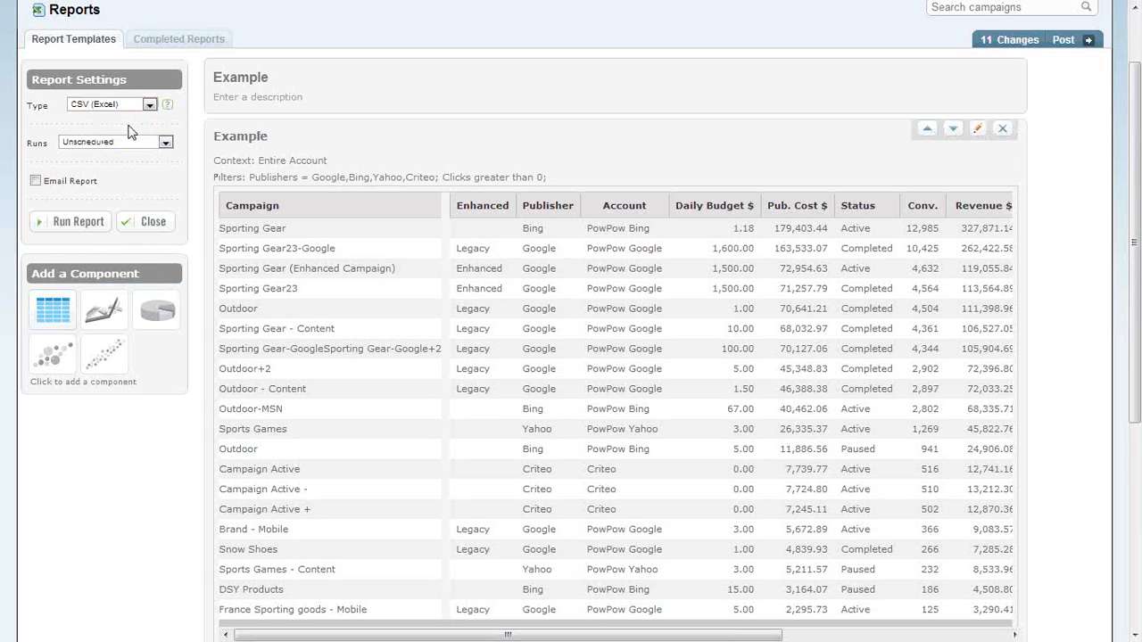
# Review the run schedule options without changing them, and turn on email delivery for the Example report.
pyautogui.click(128, 143)
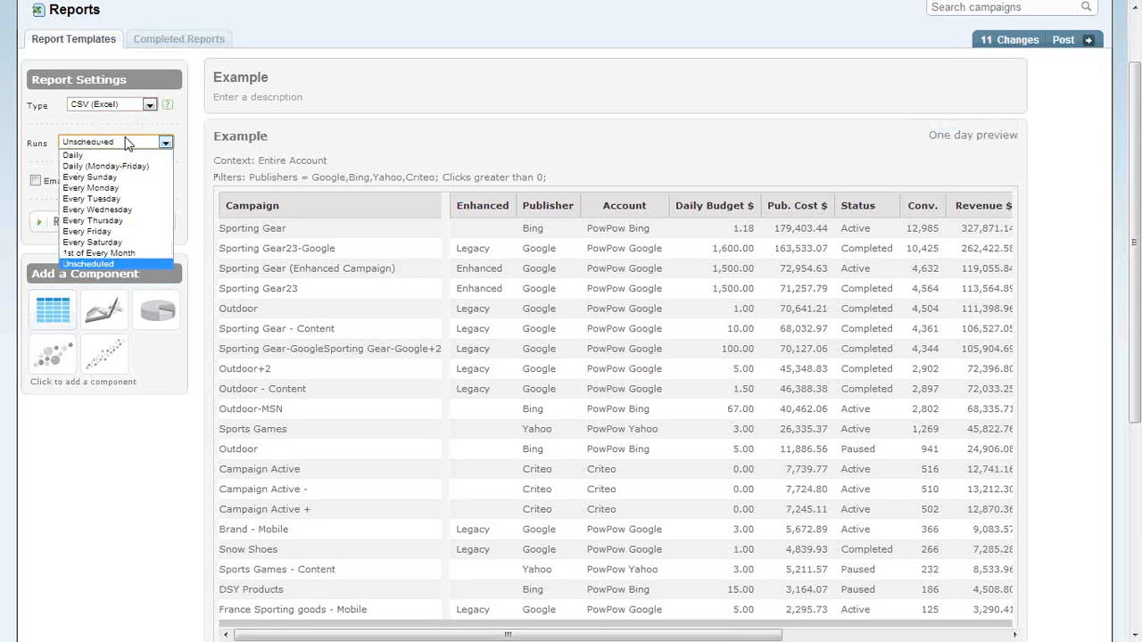
pyautogui.click(128, 142)
pyautogui.click(36, 181)
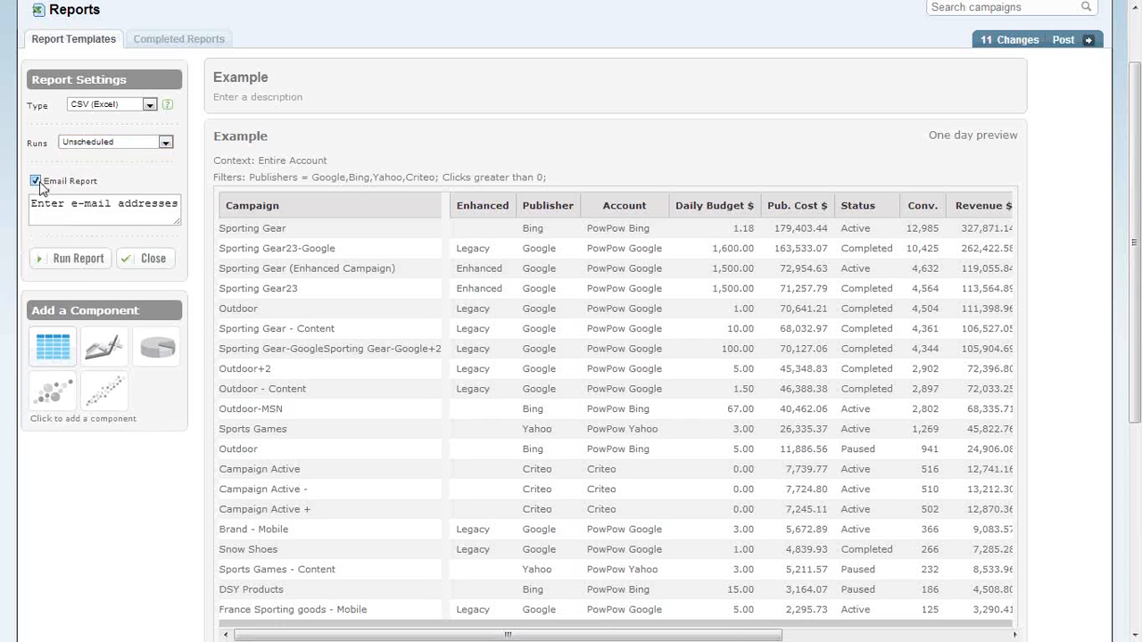
pyautogui.click(77, 203)
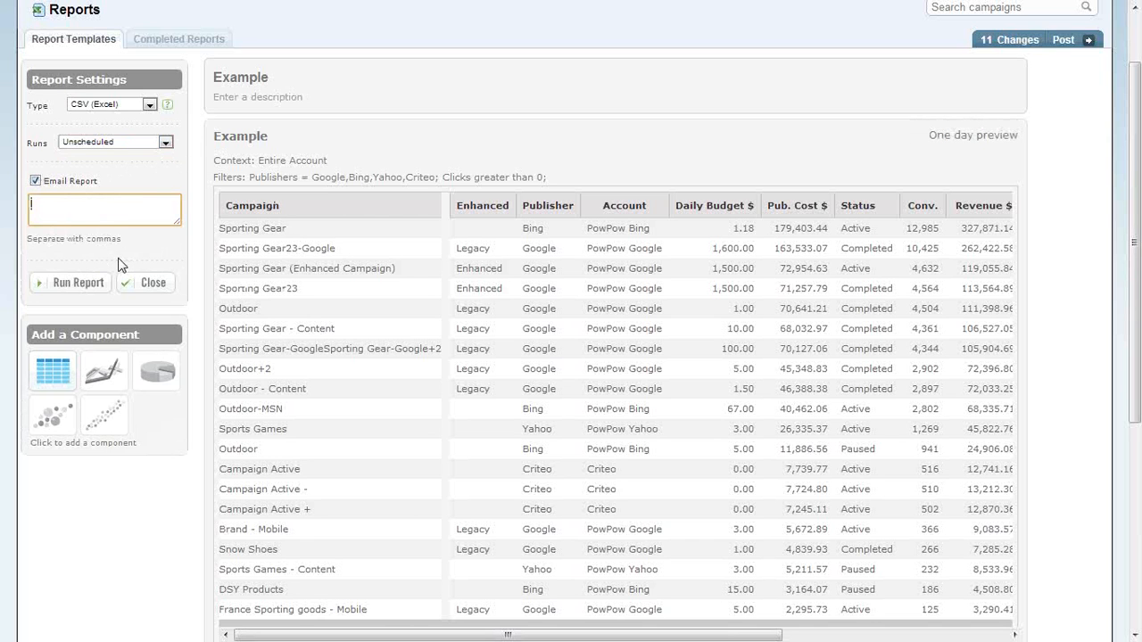
# Examine the report preview and the components that can be added, and open the report title for editing without changing it.
pyautogui.scroll(-3, 438, 223)
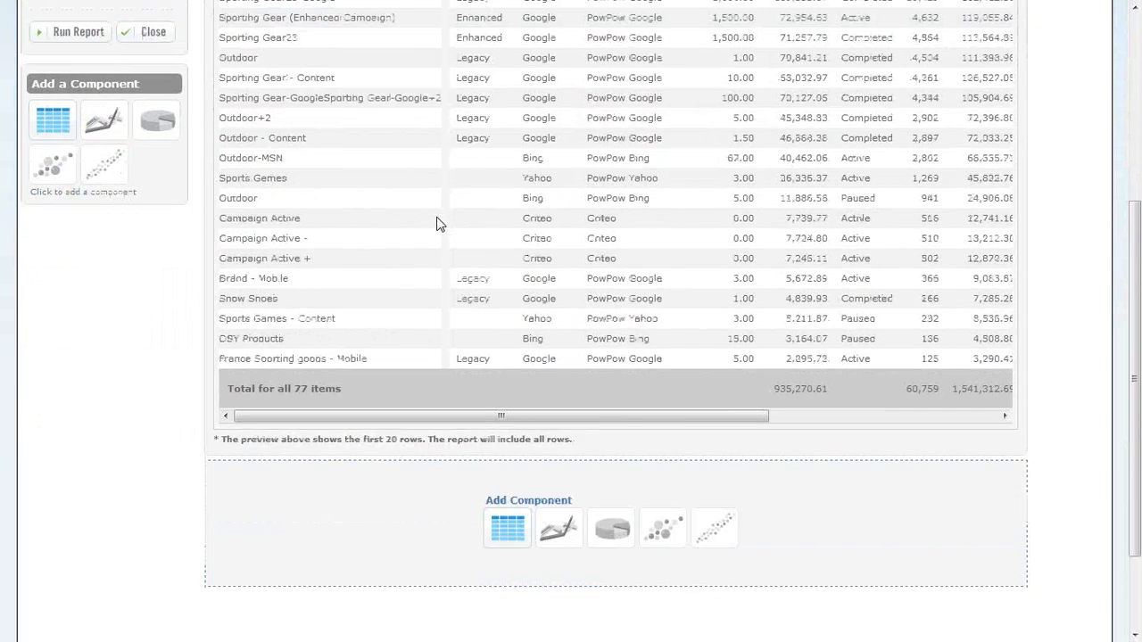
pyautogui.scroll(-1, 437, 223)
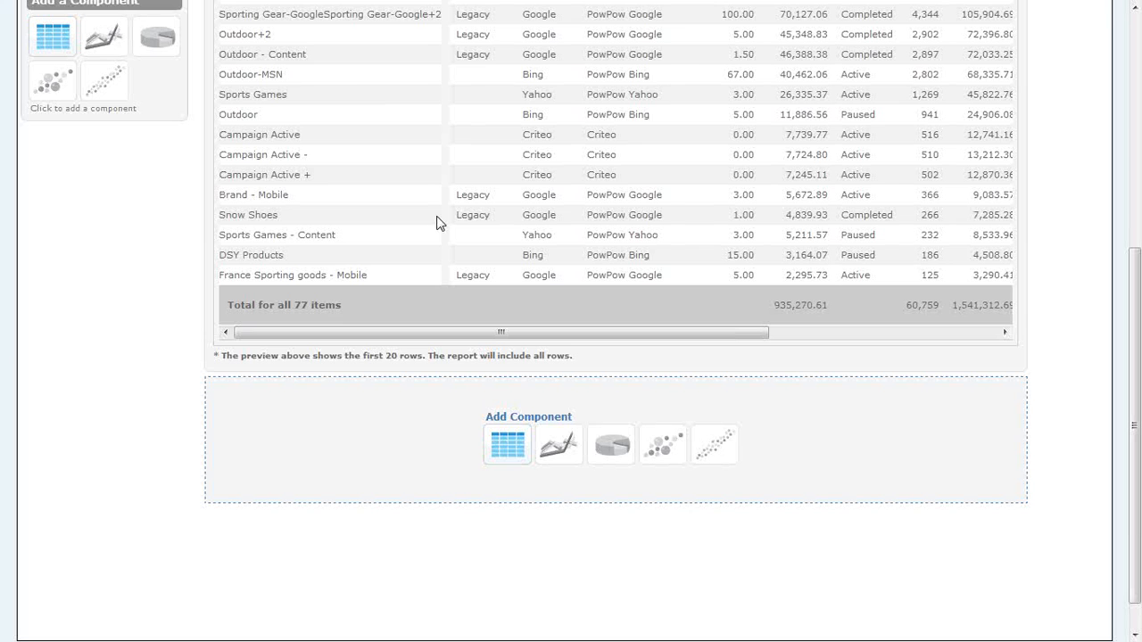
pyautogui.scroll(5, 438, 223)
pyautogui.click(250, 164)
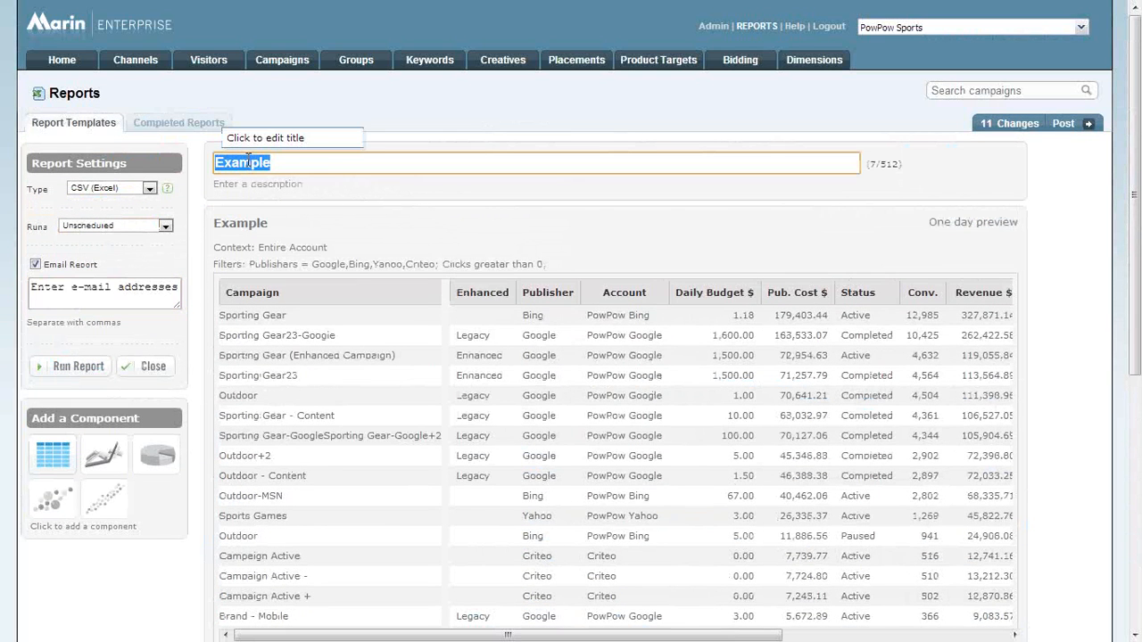
pyautogui.click(434, 237)
pyautogui.scroll(-1, 604, 288)
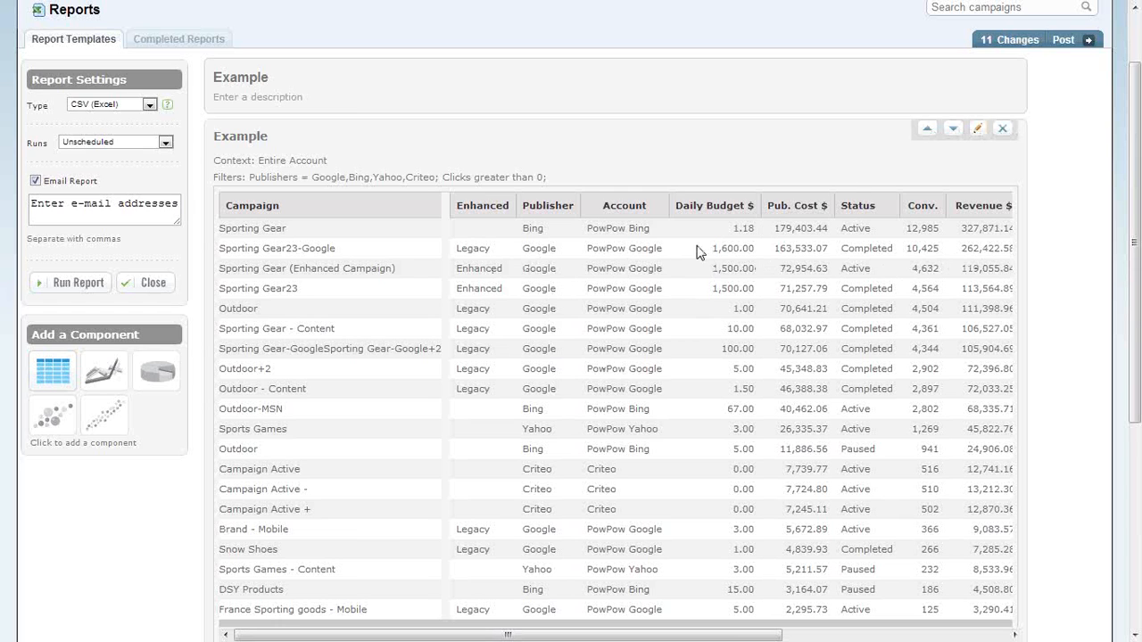
# Open the Example table component's settings and review which item types it can display, keeping Campaigns.
pyautogui.click(979, 131)
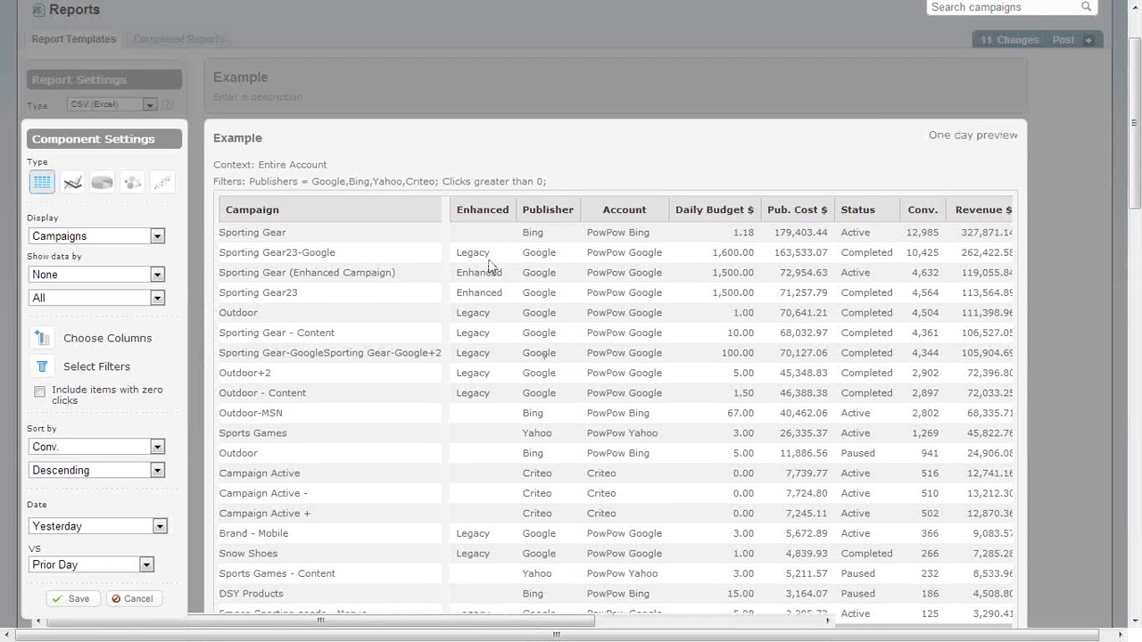
pyautogui.scroll(-2, 471, 268)
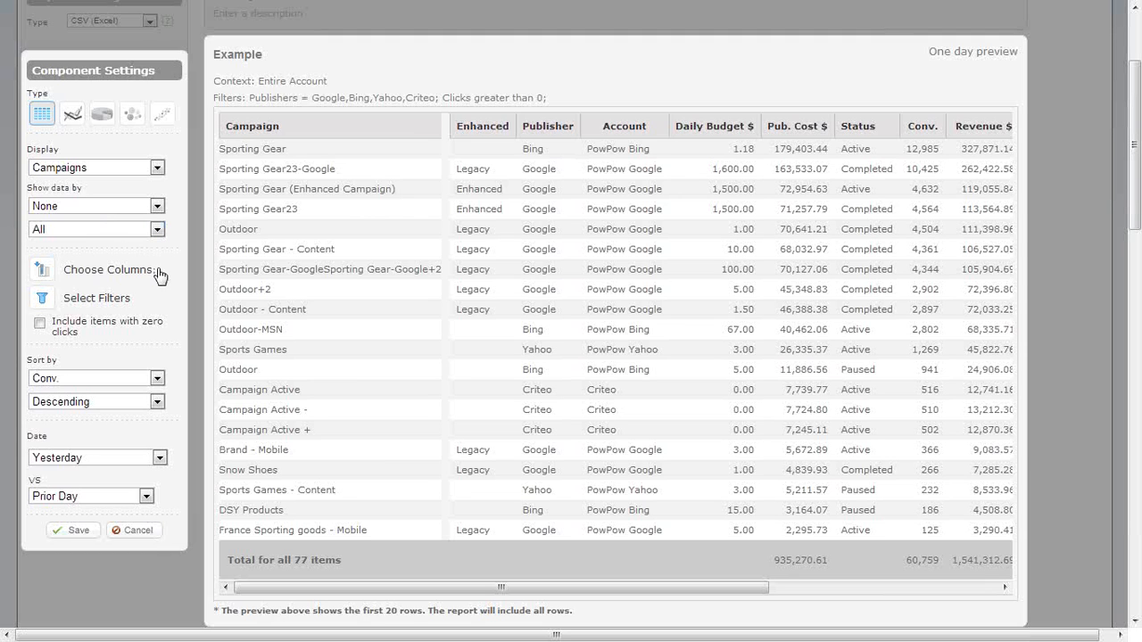
pyautogui.click(133, 170)
pyautogui.click(134, 171)
pyautogui.click(148, 173)
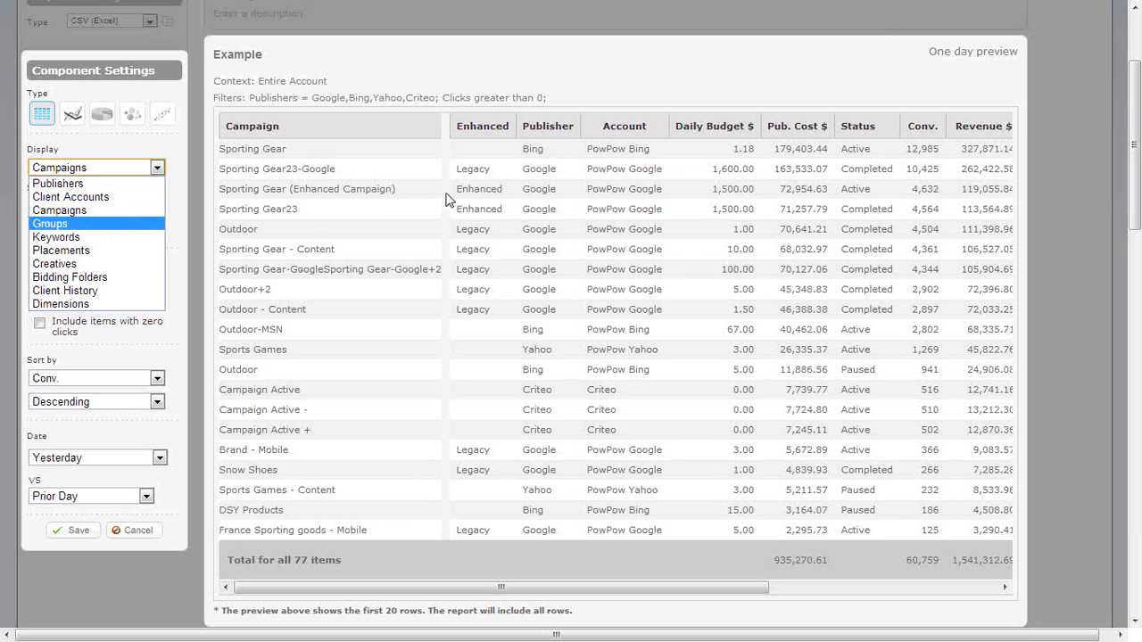
pyautogui.click(98, 169)
pyautogui.click(98, 170)
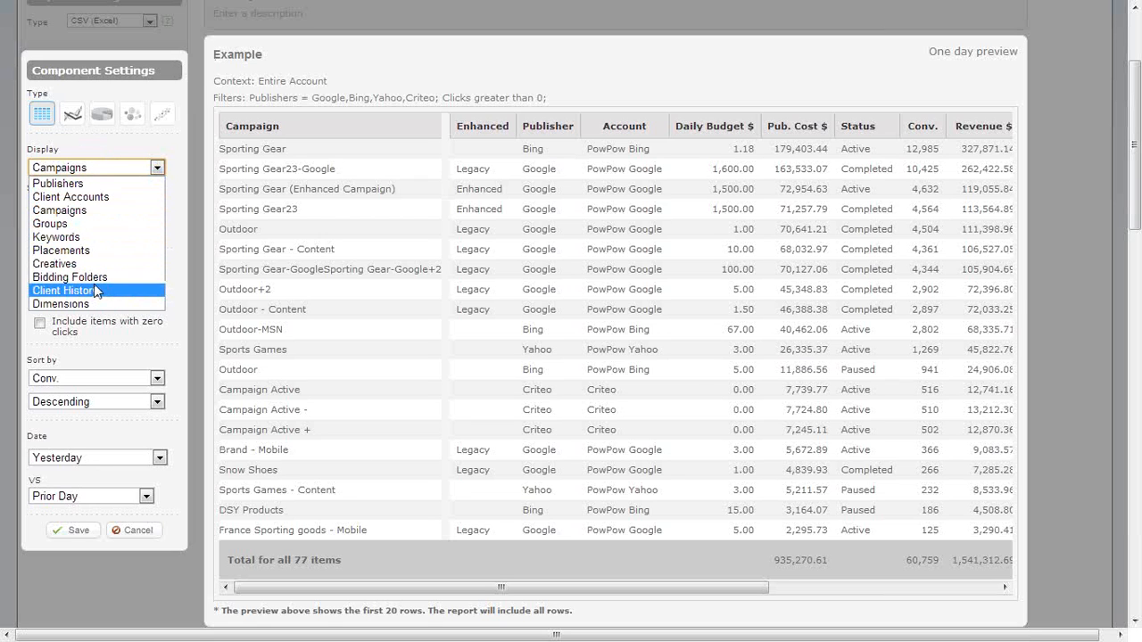
pyautogui.click(133, 148)
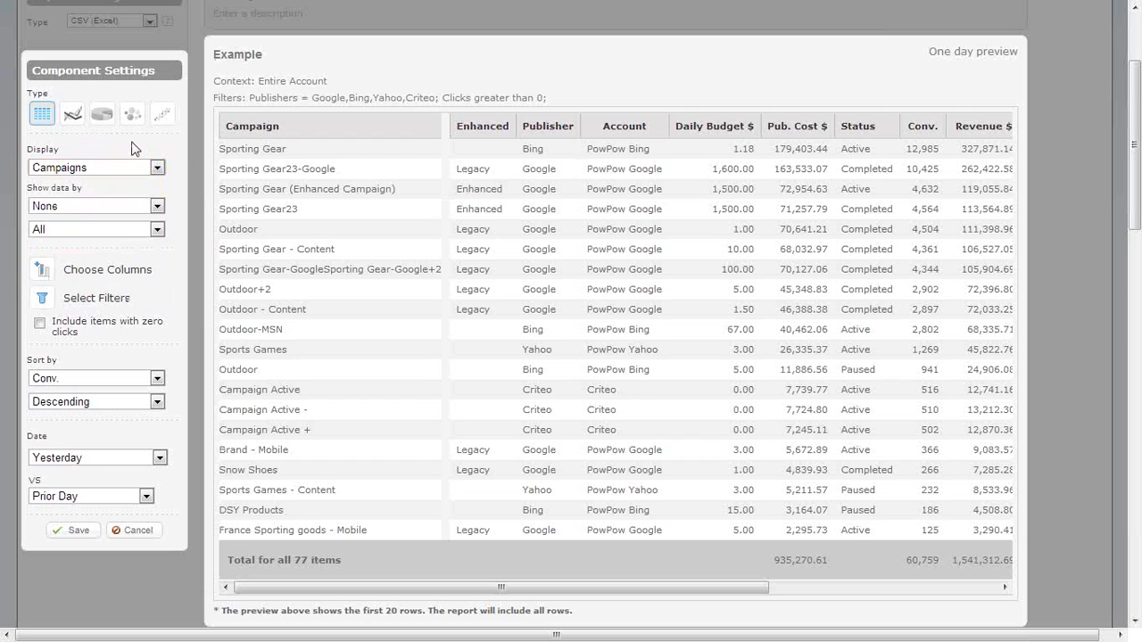
# Review the component's time breakdown and row limit options, keeping None and All.
pyautogui.click(124, 209)
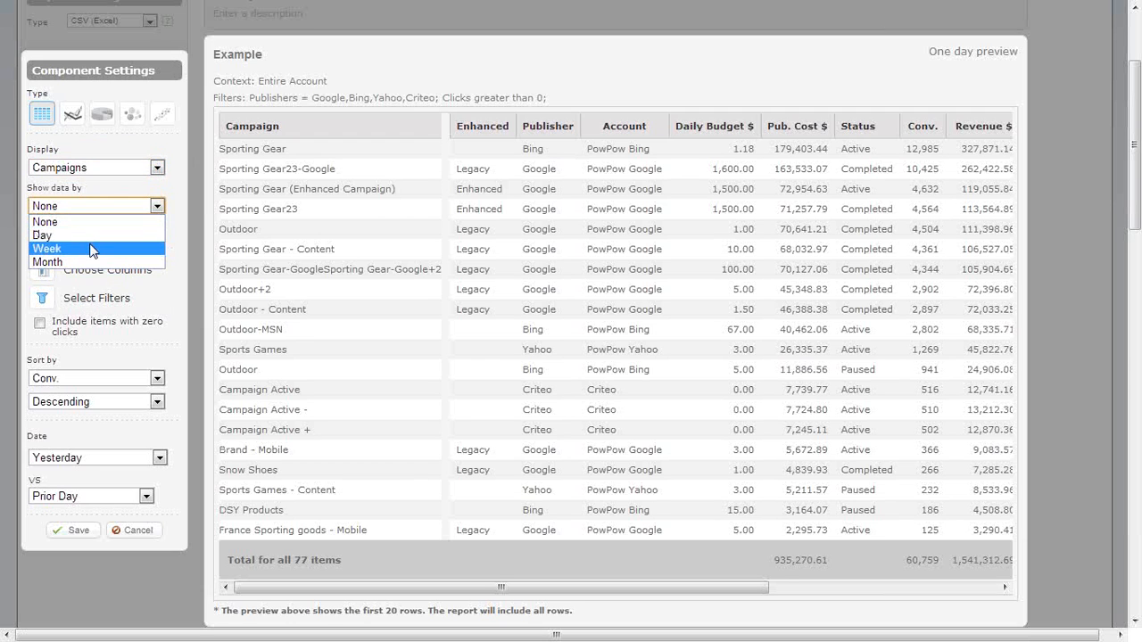
pyautogui.click(104, 209)
pyautogui.click(113, 229)
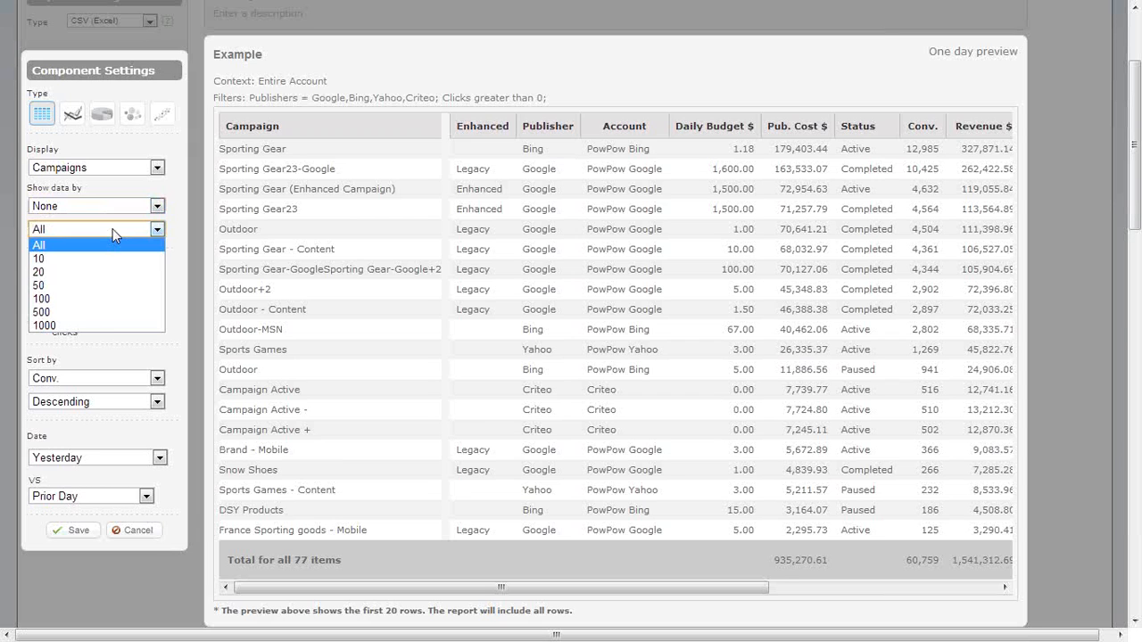
pyautogui.click(113, 228)
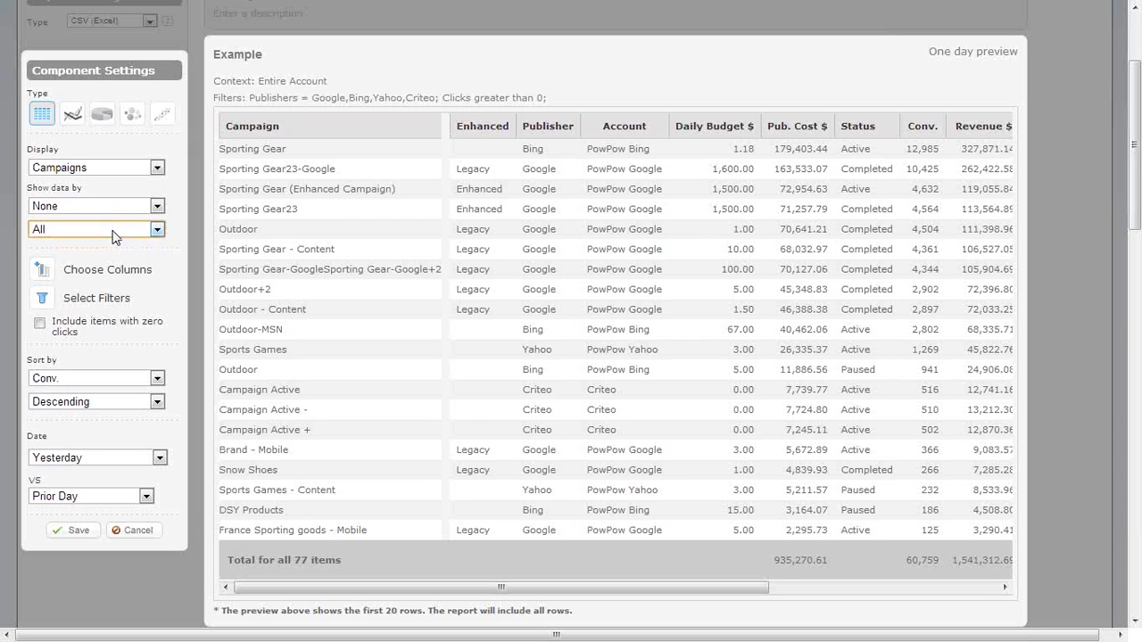
# Review the Settings, Dimensions and Traffic / Cost columns available for the component, and leave the column selection without applying changes.
pyautogui.click(86, 277)
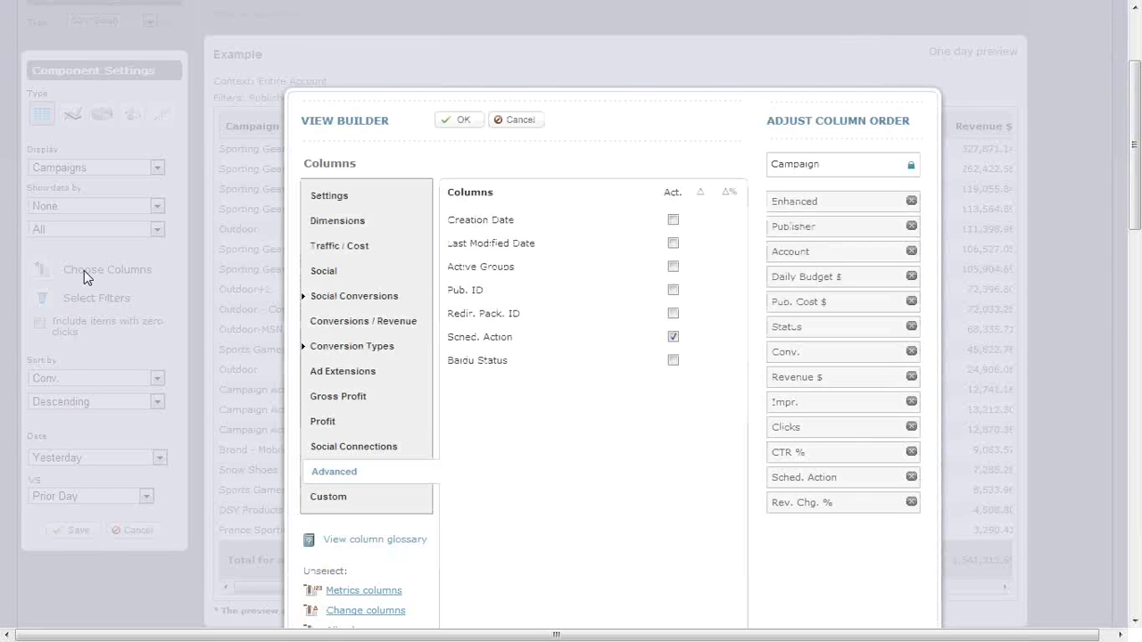
pyautogui.click(368, 202)
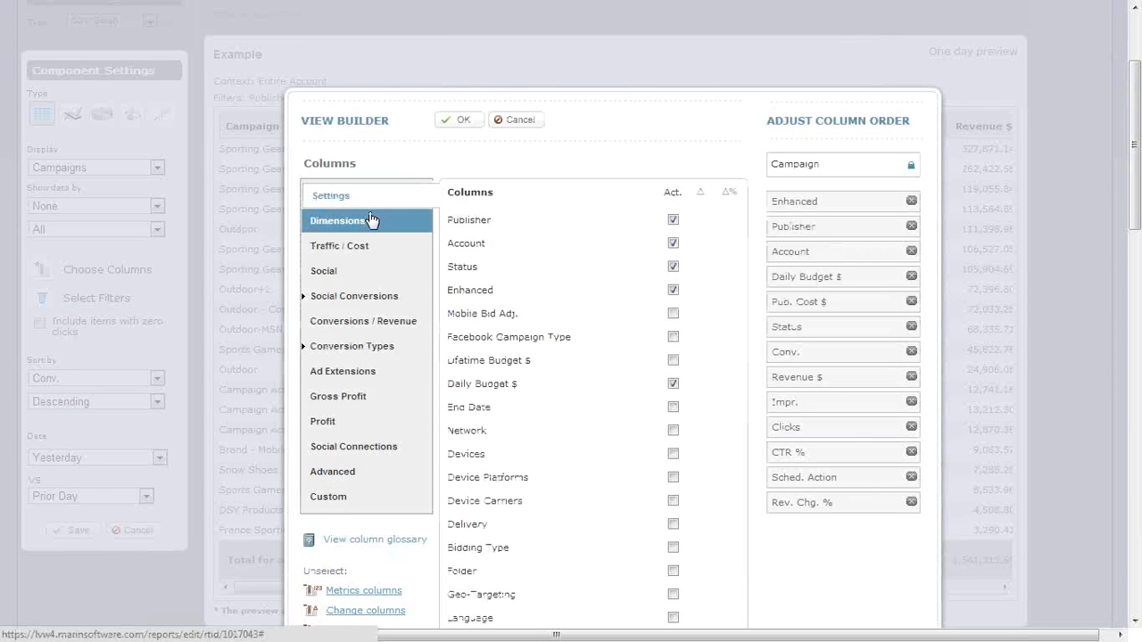
pyautogui.click(369, 223)
pyautogui.click(368, 249)
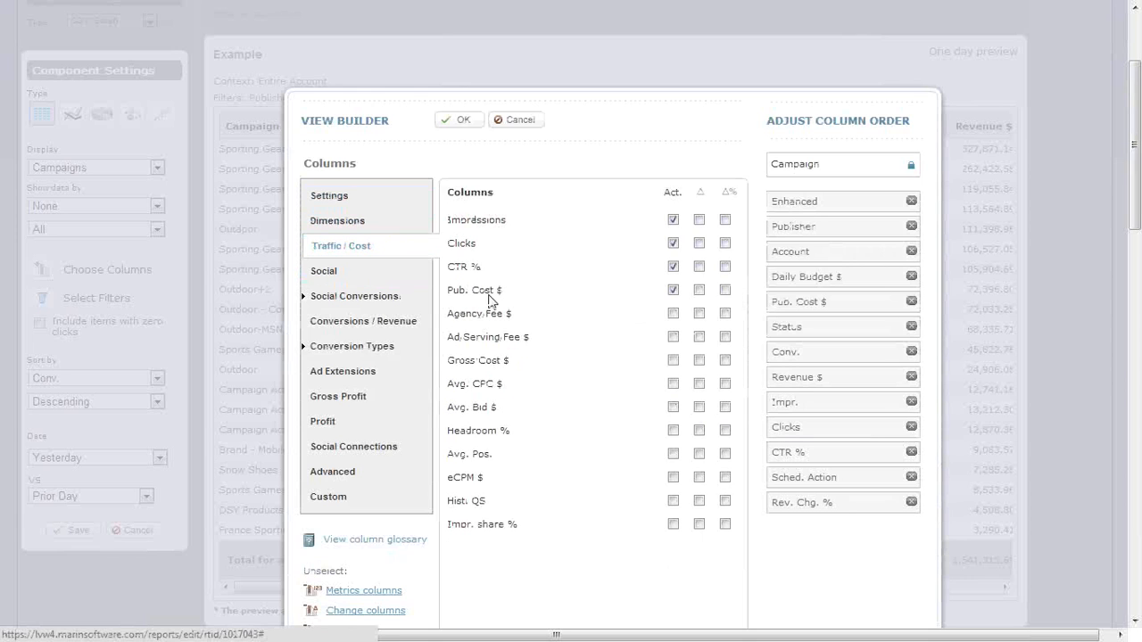
pyautogui.click(520, 121)
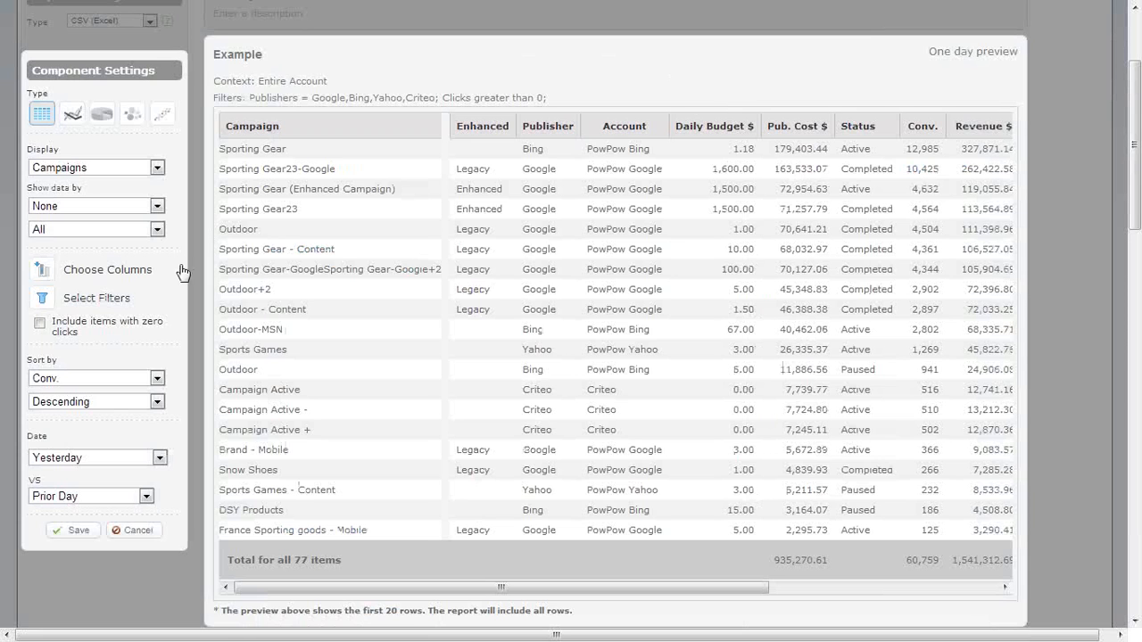
# Try adding three extra filter conditions to the component, remove them again and leave the filters without applying anything.
pyautogui.click(59, 303)
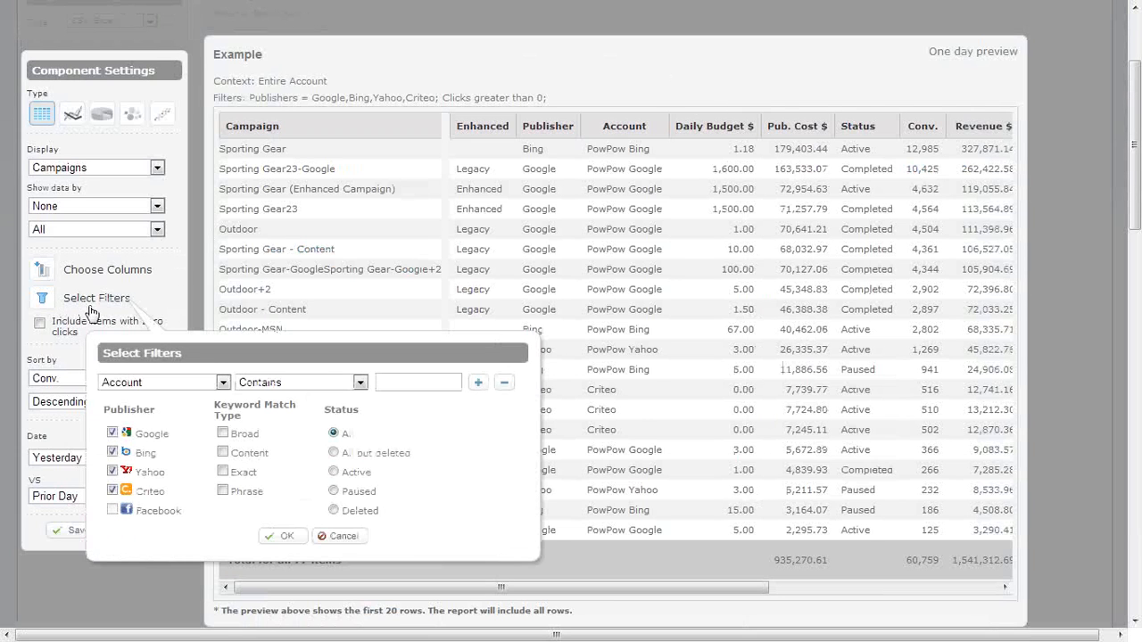
pyautogui.scroll(-1, 107, 317)
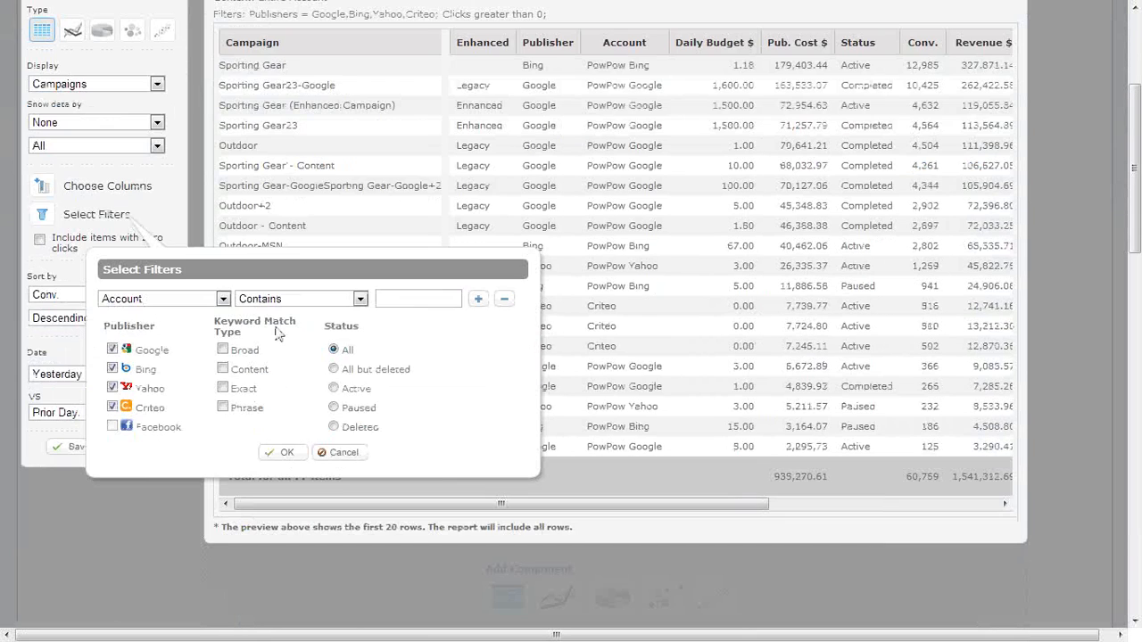
pyautogui.click(478, 299)
pyautogui.click(479, 325)
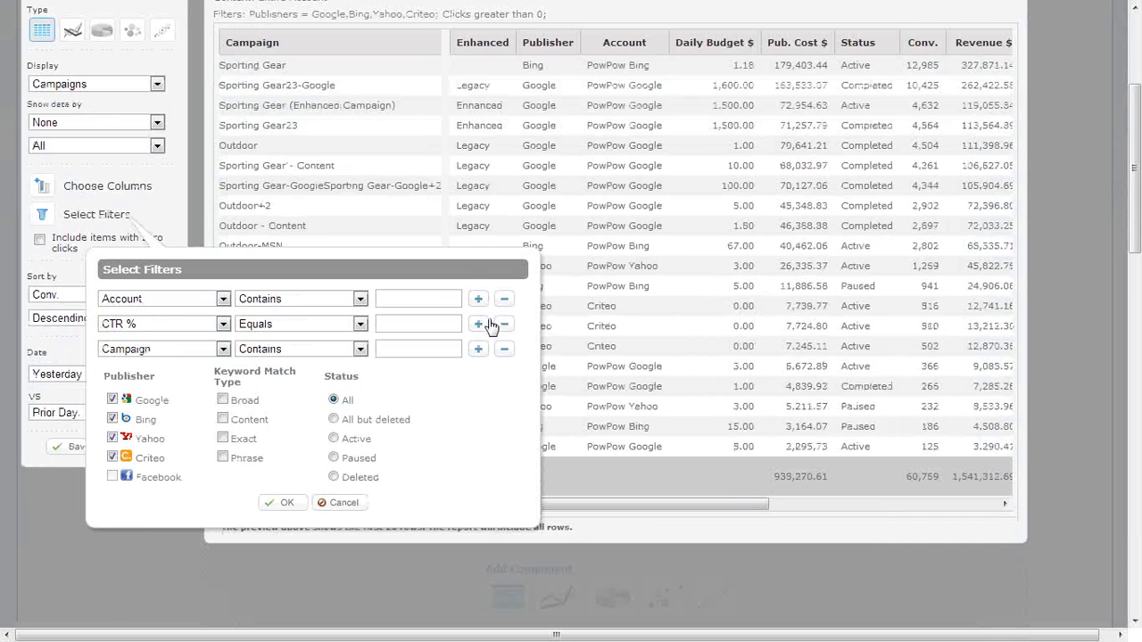
pyautogui.click(478, 350)
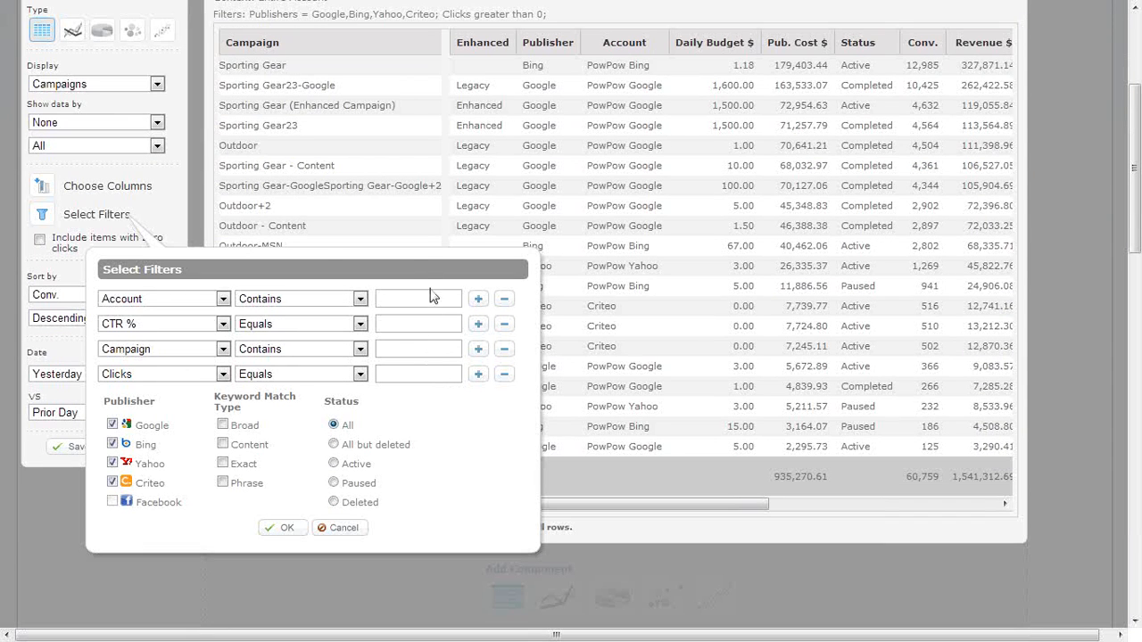
pyautogui.click(507, 373)
pyautogui.click(507, 349)
pyautogui.click(506, 326)
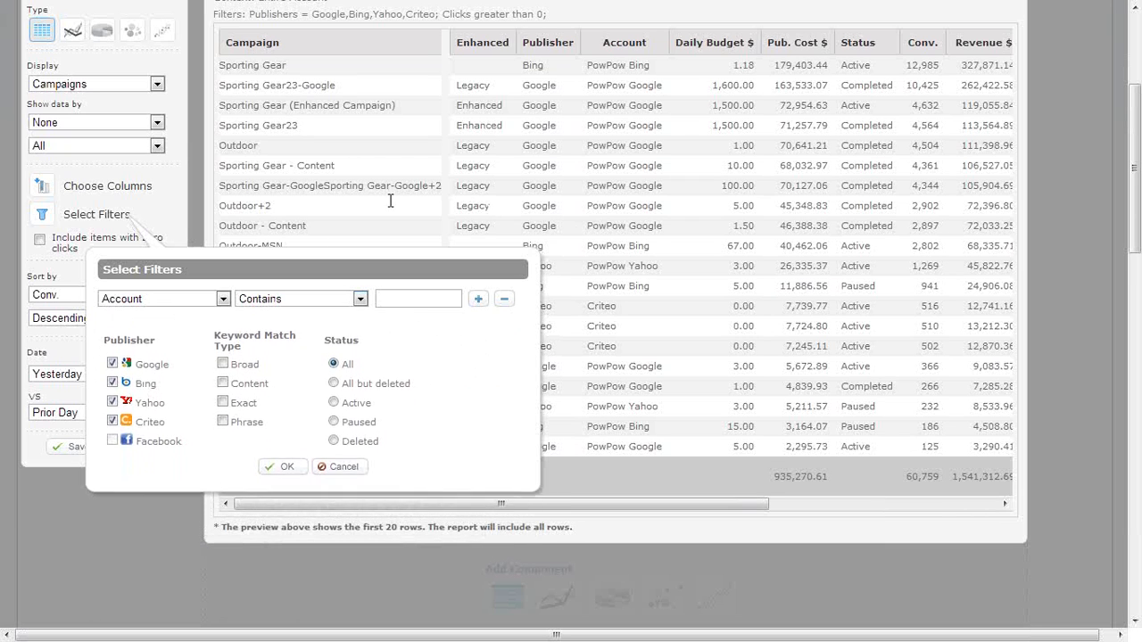
pyautogui.click(340, 455)
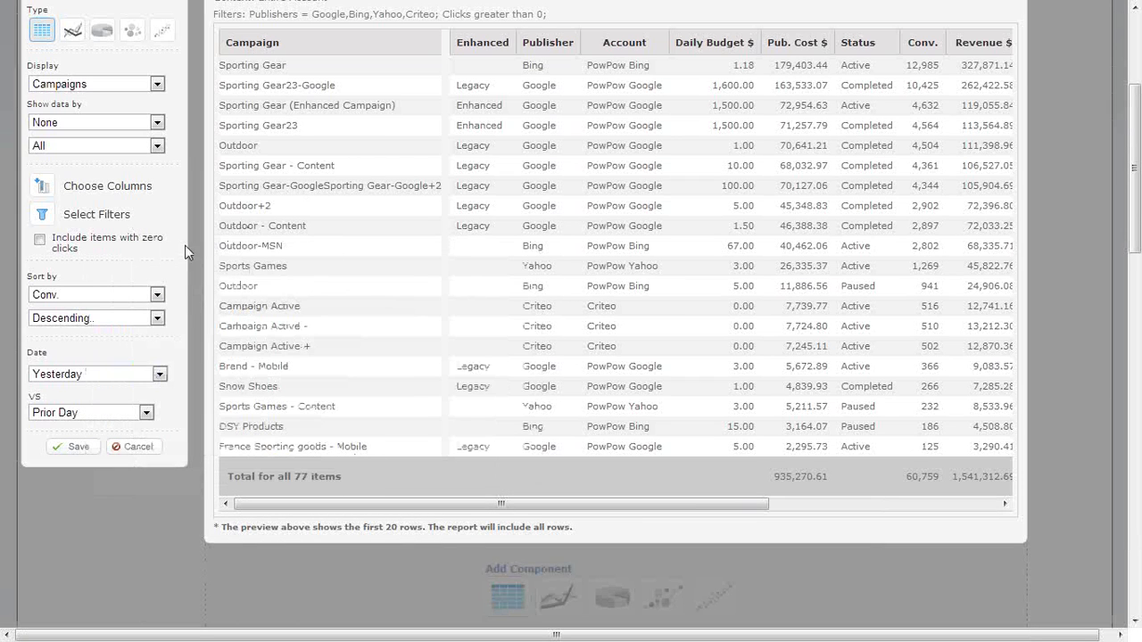
# Review the component's sort column choices and row limit options, keeping Conv. and All.
pyautogui.click(98, 299)
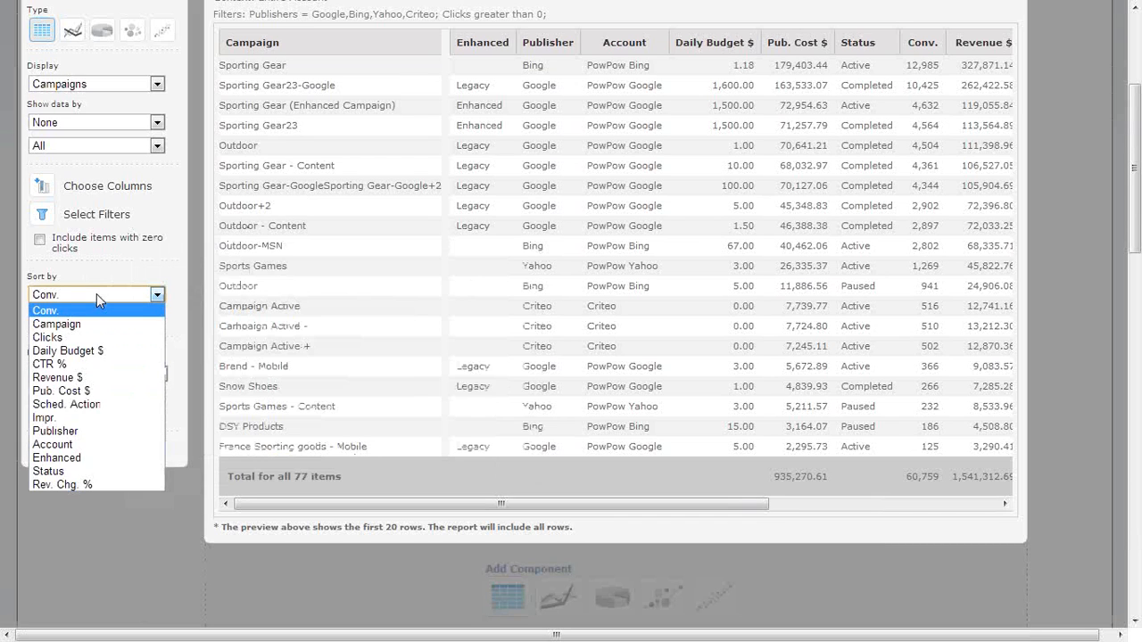
pyautogui.click(97, 293)
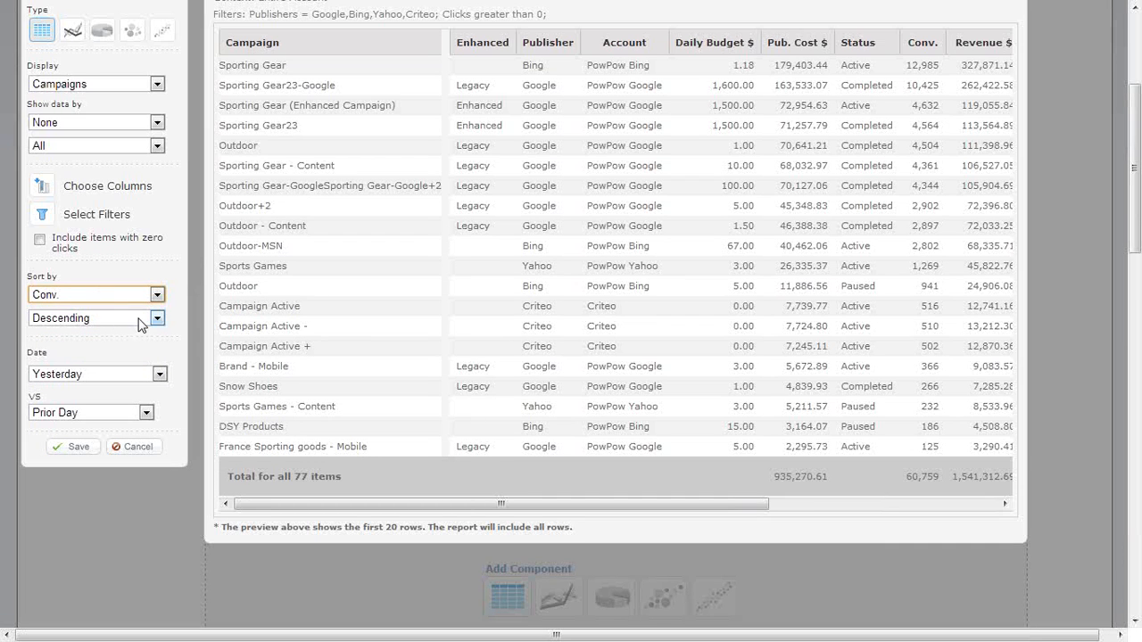
pyautogui.click(106, 144)
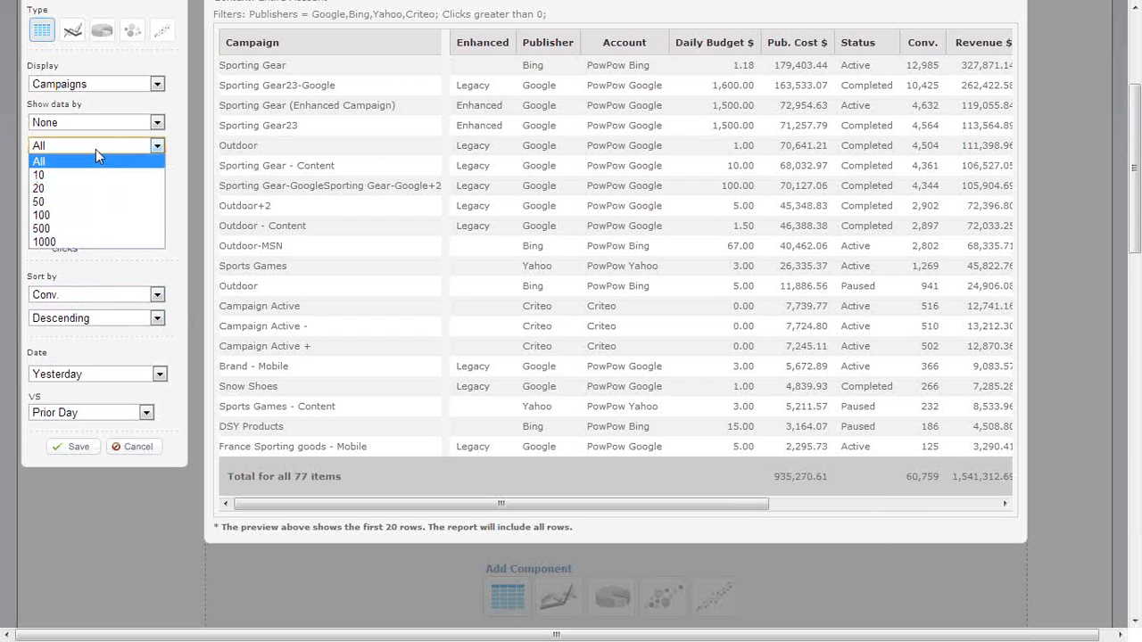
pyautogui.click(98, 145)
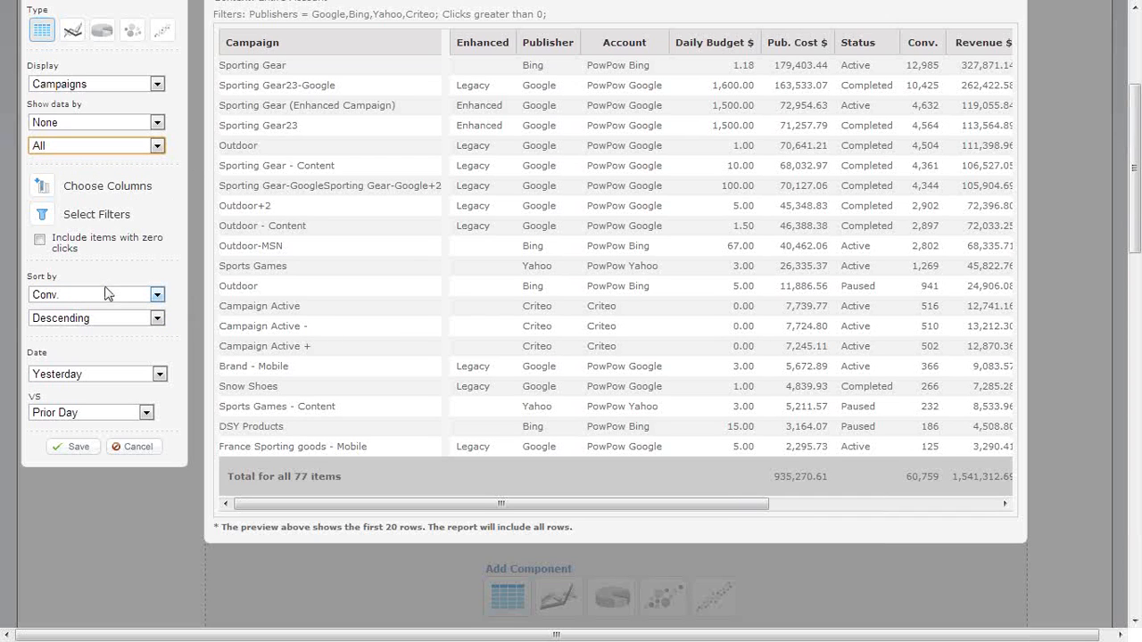
# Review the date range and comparison period options for the component, keeping Yesterday and Prior Day.
pyautogui.click(115, 375)
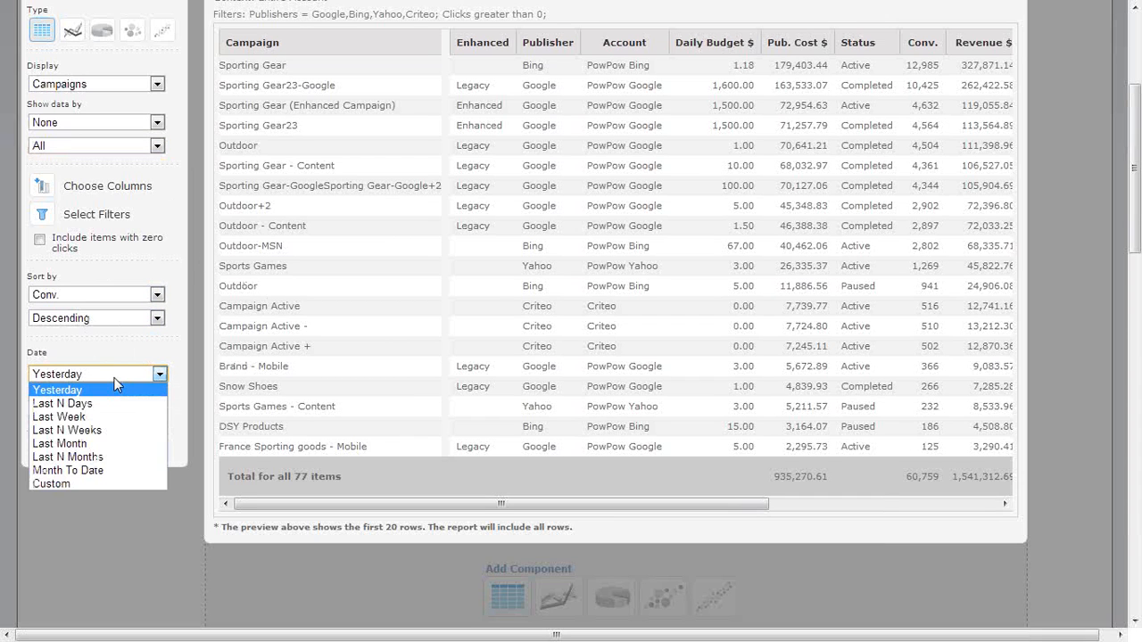
pyautogui.click(114, 380)
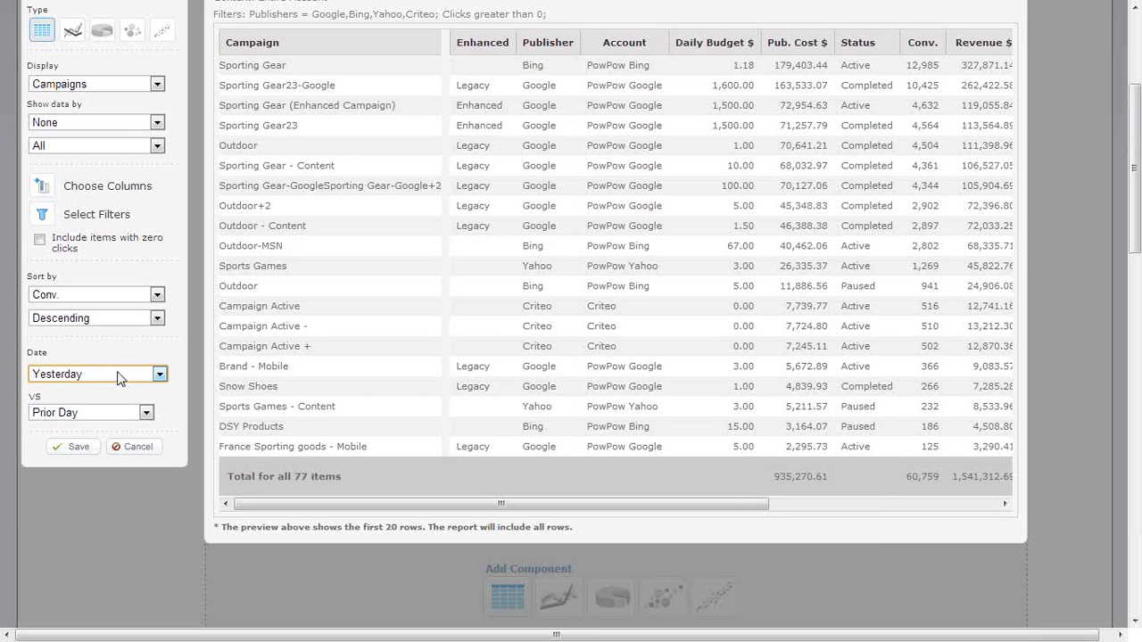
pyautogui.click(118, 376)
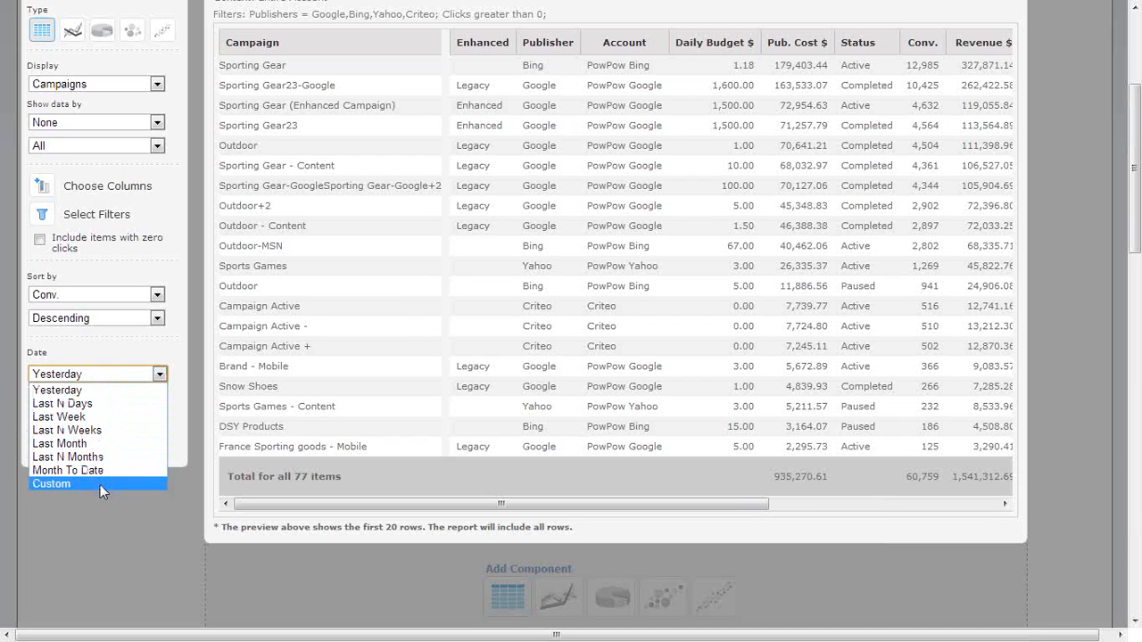
pyautogui.click(93, 390)
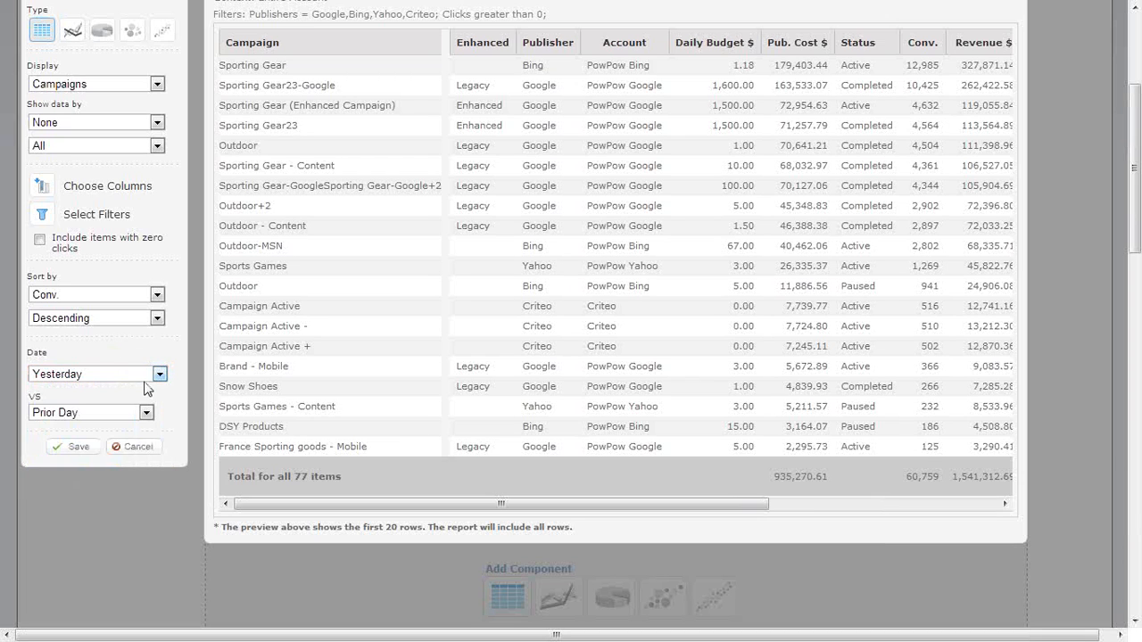
pyautogui.click(127, 412)
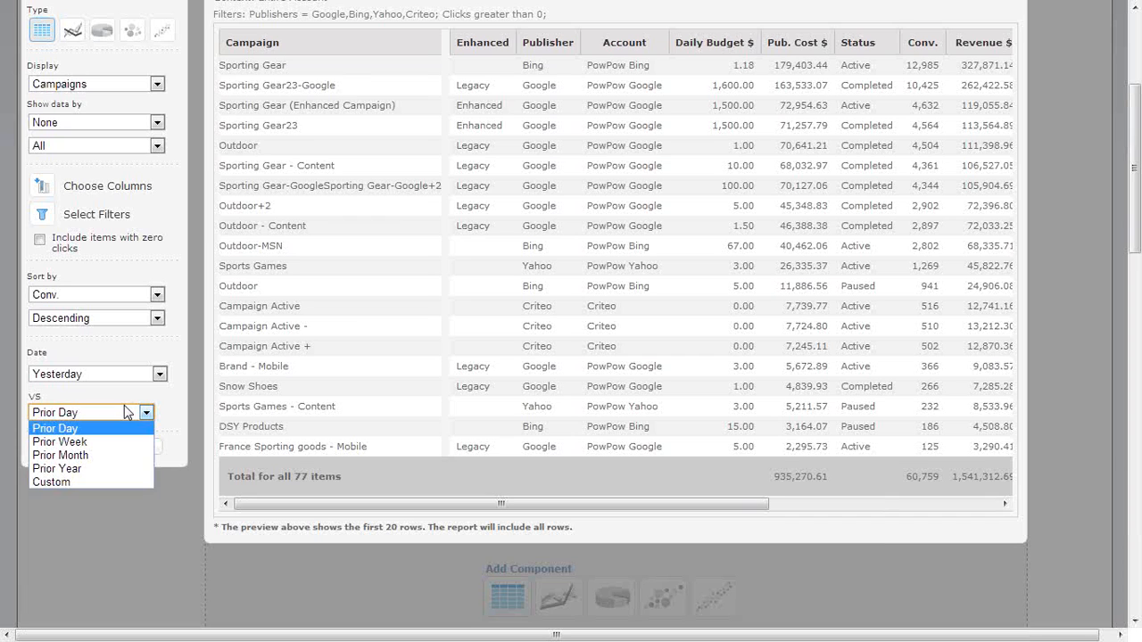
pyautogui.click(139, 407)
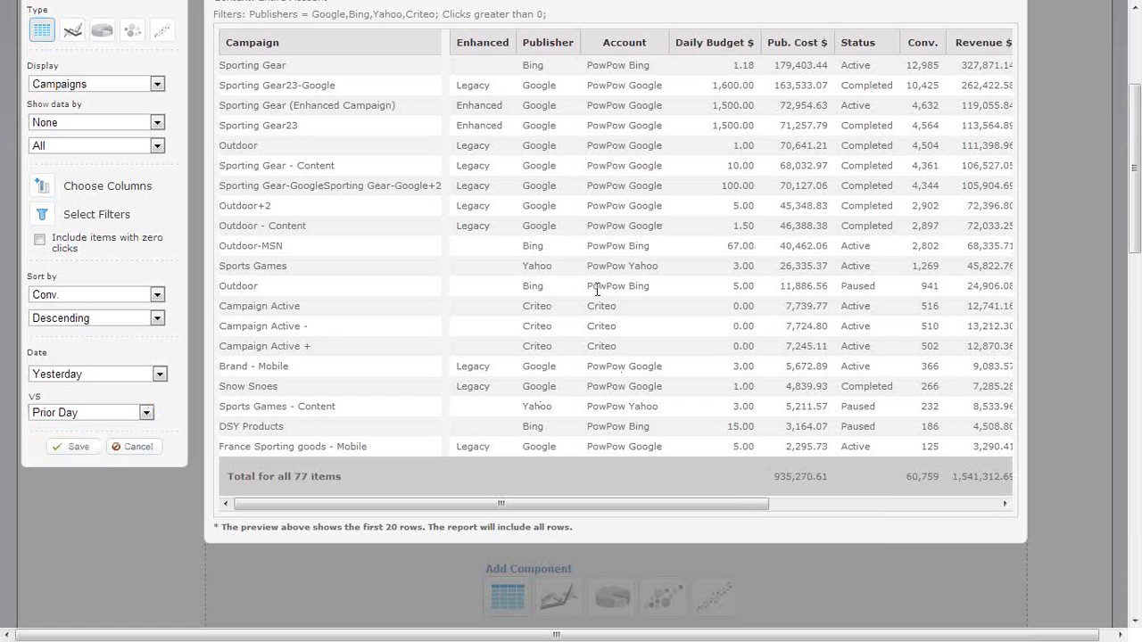
# Try a custom date range from 1/1/13 to 12/31/13 for the component, and discard the component changes.
pyautogui.click(132, 374)
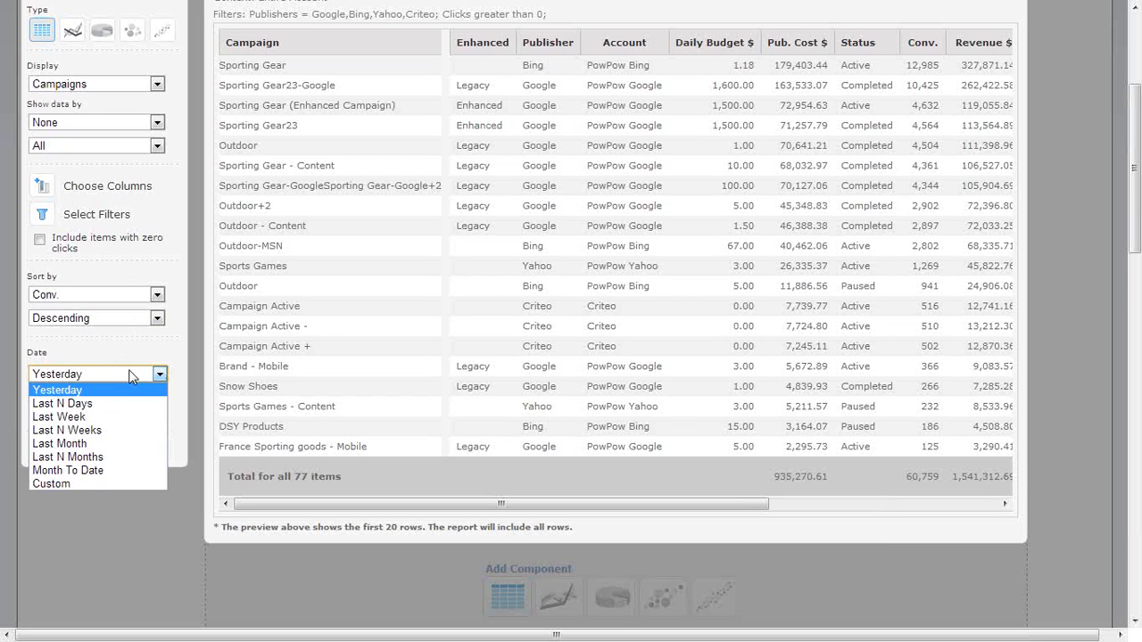
pyautogui.click(123, 483)
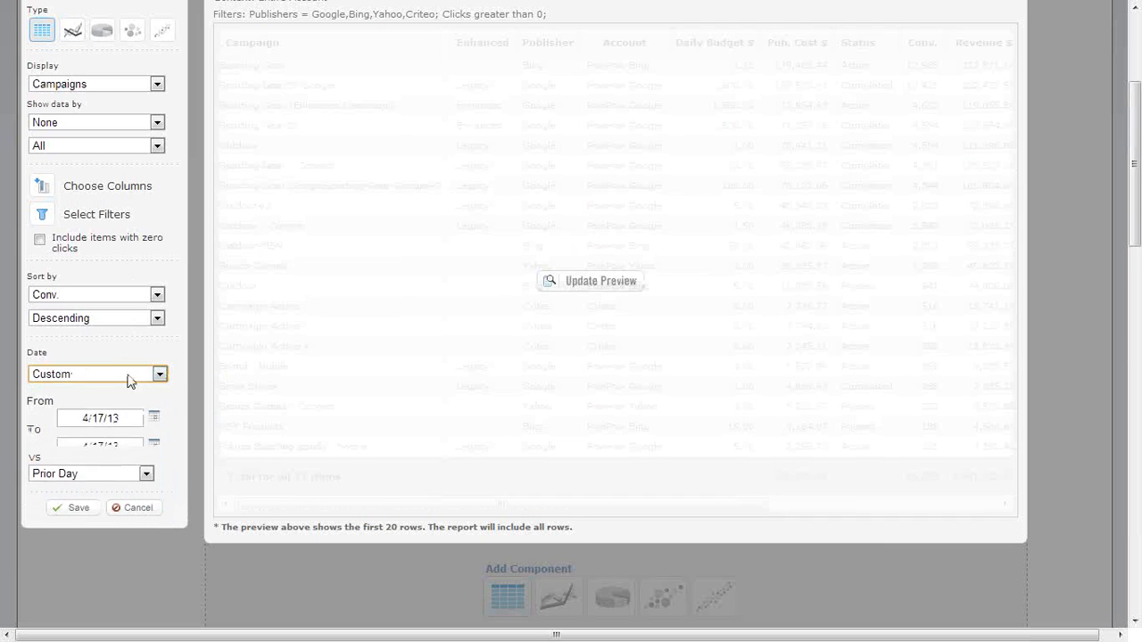
pyautogui.click(125, 417)
pyautogui.write('1/1/13')
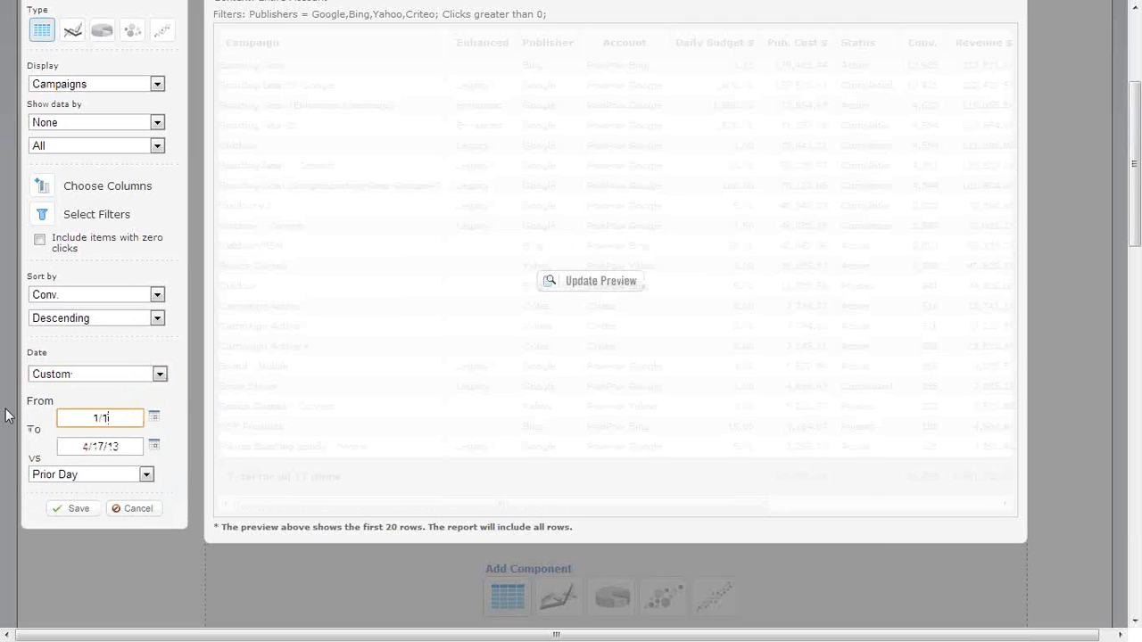
pyautogui.click(143, 444)
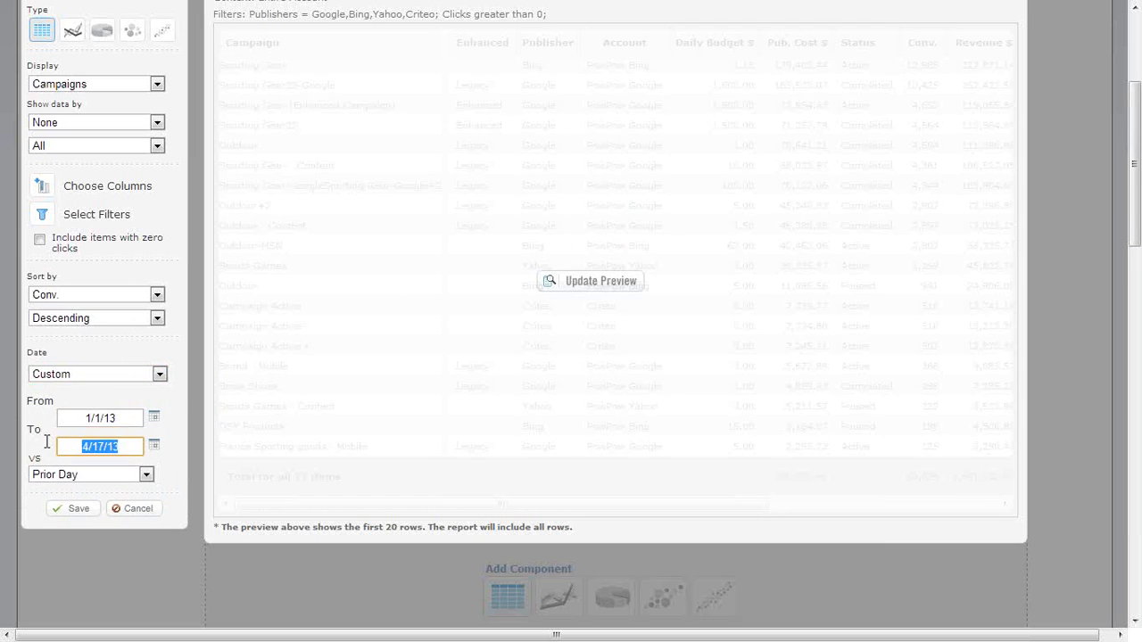
pyautogui.write('12/31/13')
pyautogui.moveTo(137, 446); pyautogui.dragTo(71, 454)
pyautogui.click(131, 410)
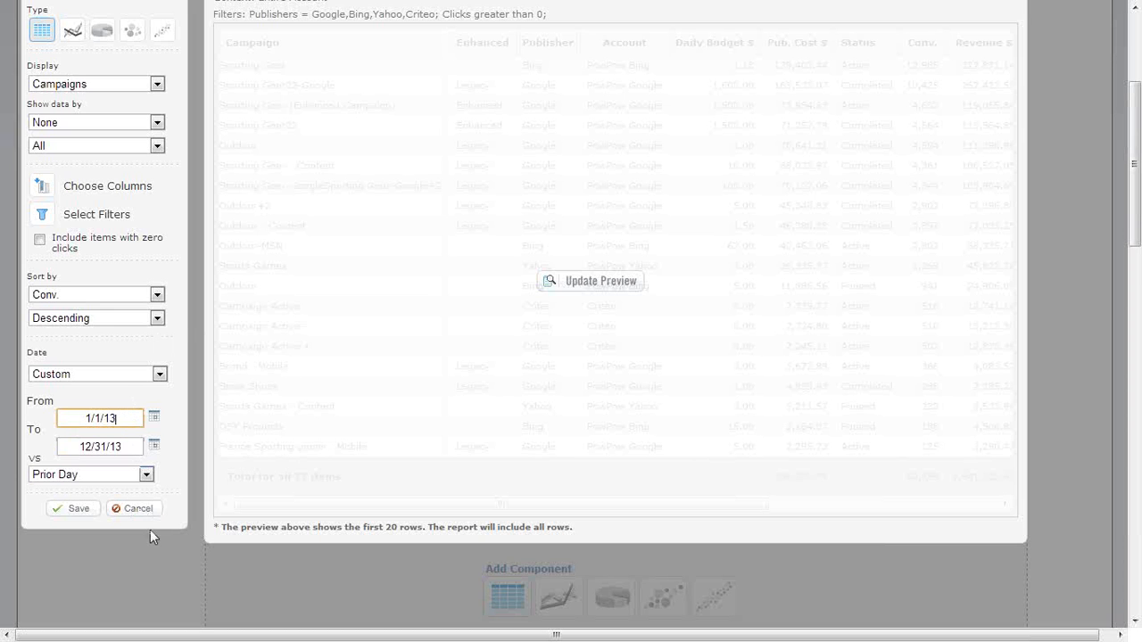
pyautogui.click(133, 507)
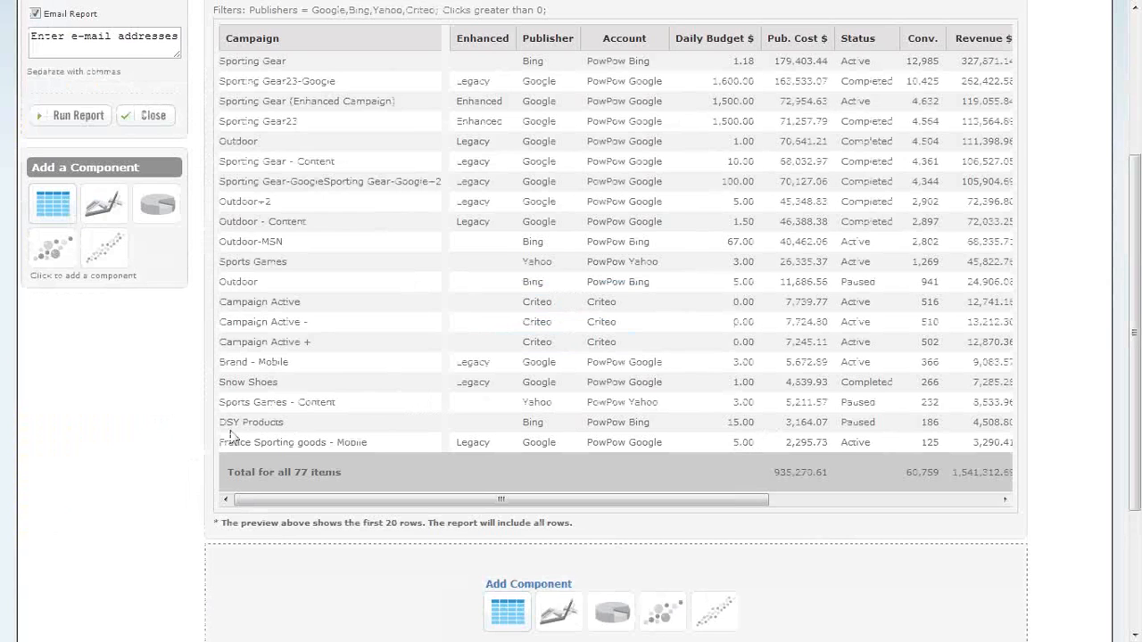
pyautogui.scroll(1, 147, 446)
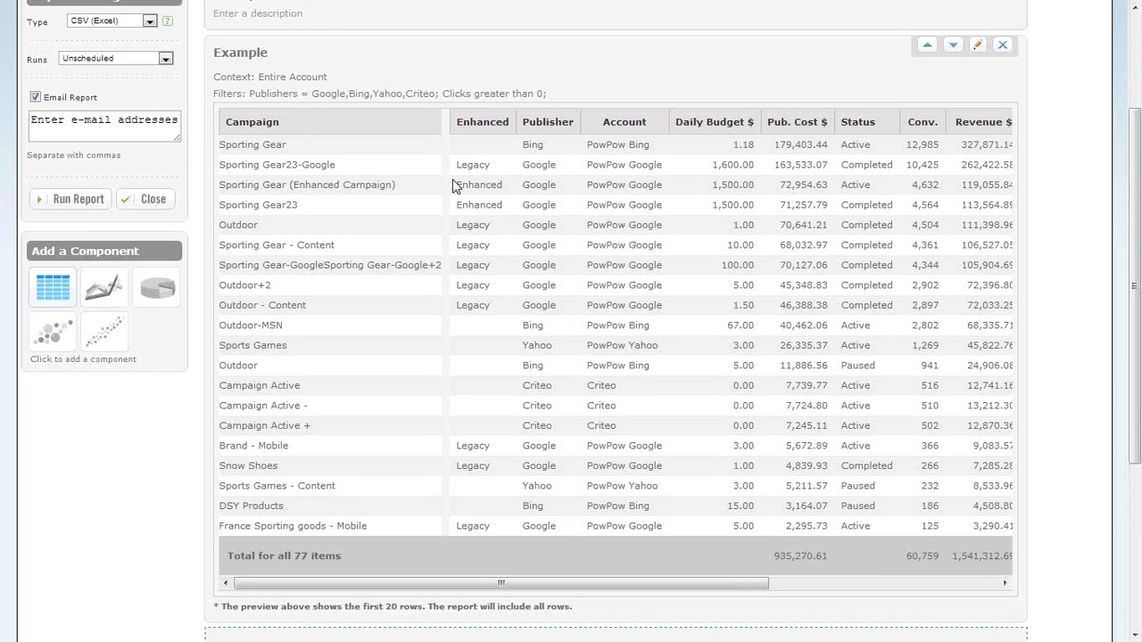
# Review the Example report's run schedule options, keeping it Unscheduled.
pyautogui.scroll(1, 198, 257)
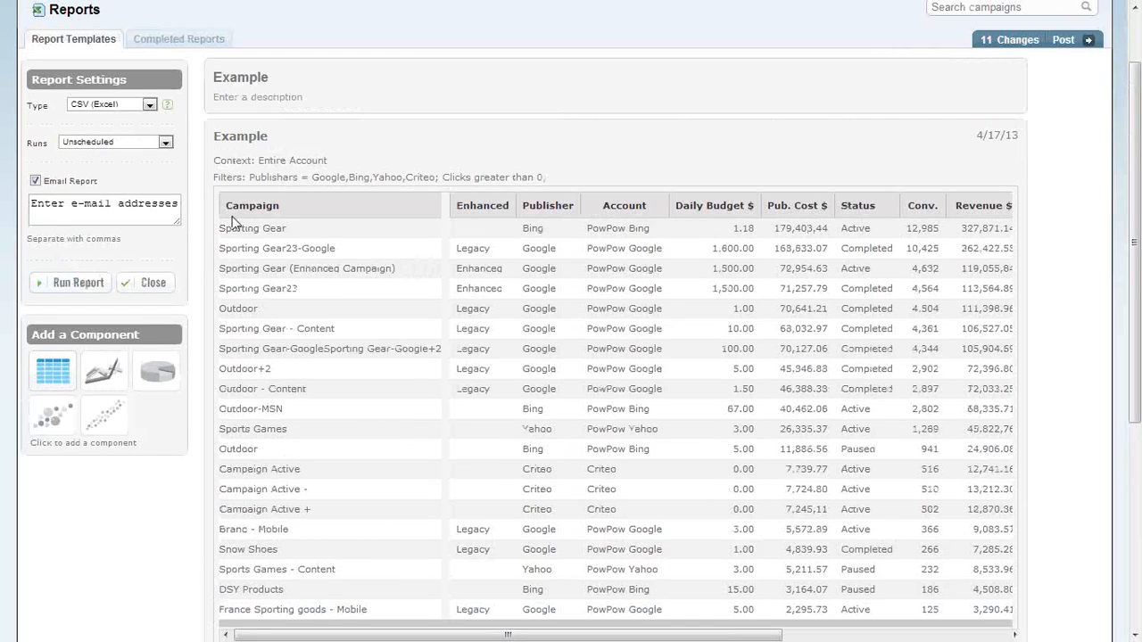
pyautogui.click(145, 142)
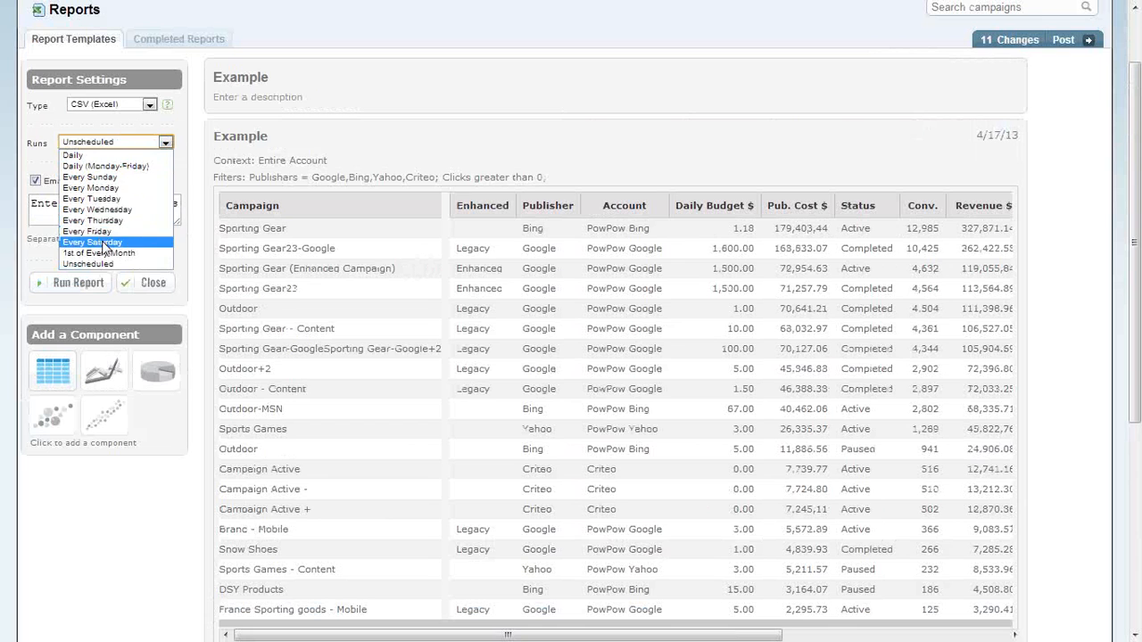
pyautogui.click(119, 145)
pyautogui.scroll(-2, 268, 214)
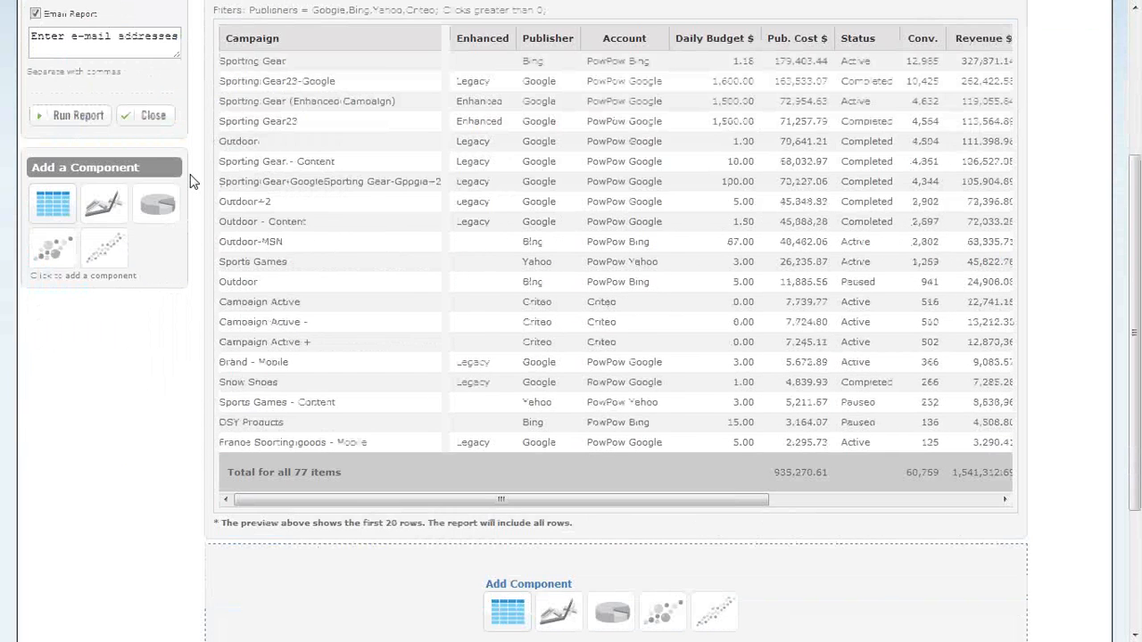
pyautogui.scroll(1, 523, 284)
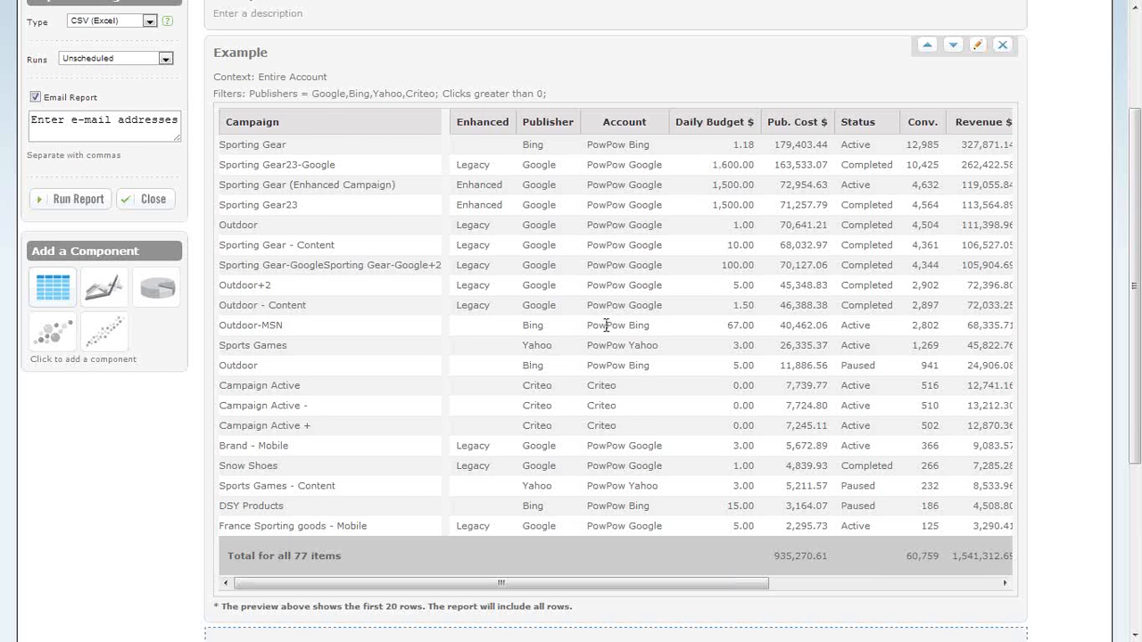
# Add a second table component that displays Bidding Folders and save it to the report.
pyautogui.scroll(-3, 516, 375)
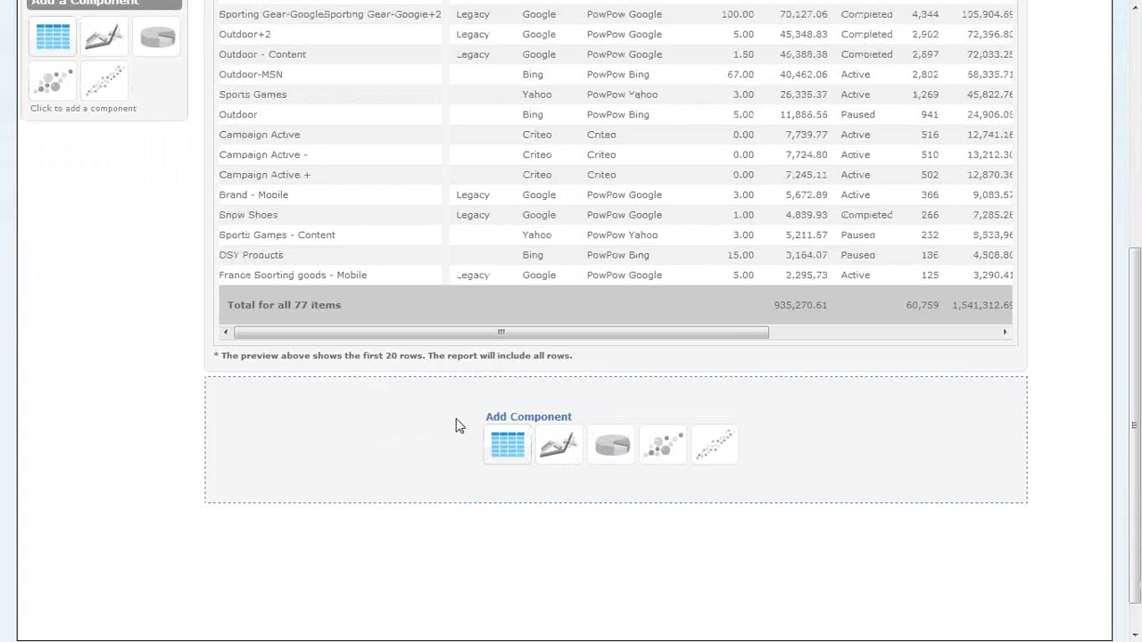
pyautogui.click(493, 448)
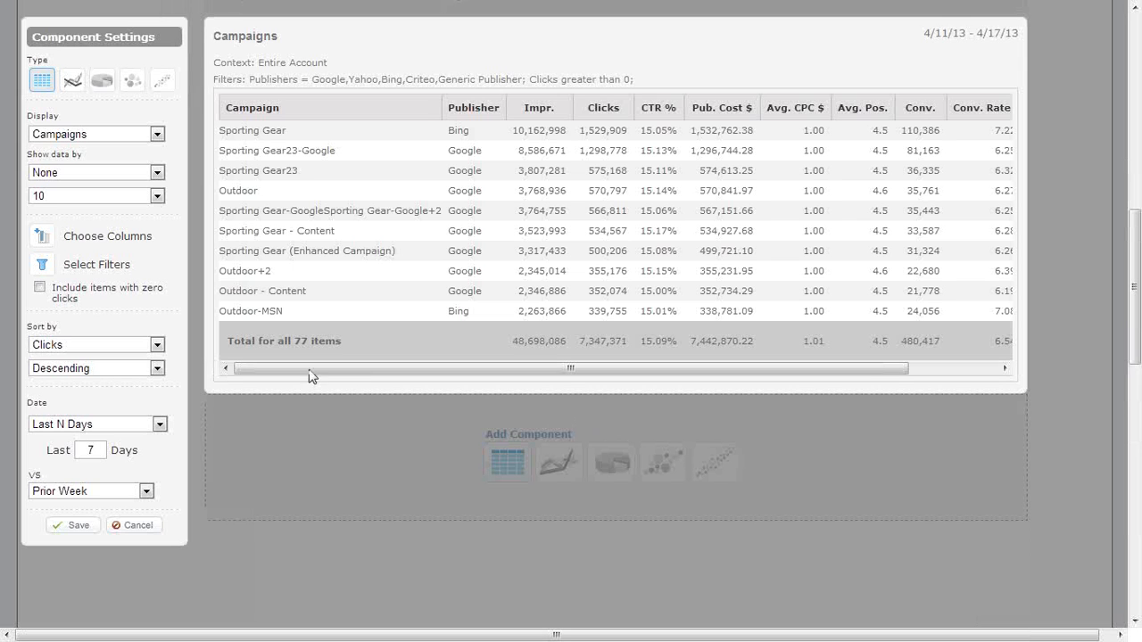
pyautogui.click(153, 134)
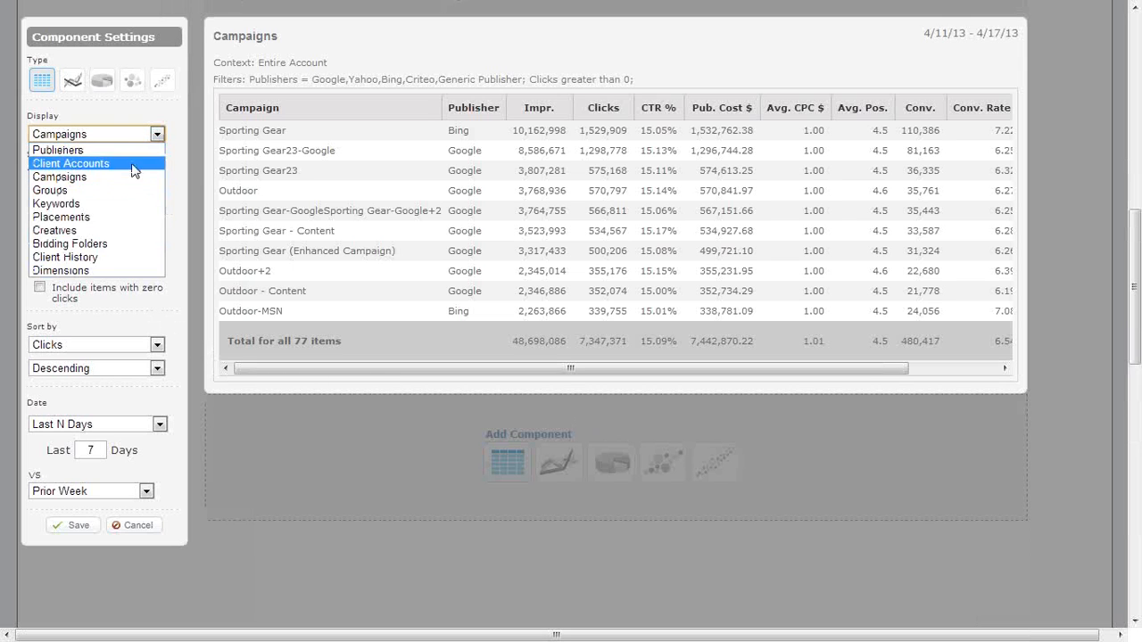
pyautogui.click(114, 248)
pyautogui.click(103, 174)
pyautogui.click(101, 173)
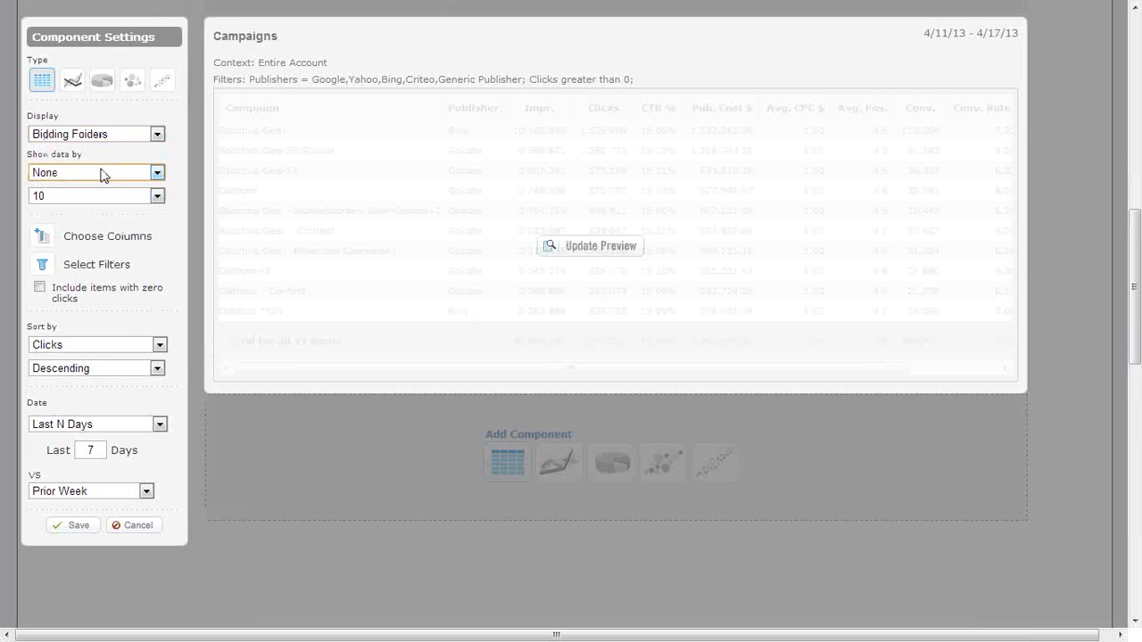
pyautogui.click(90, 530)
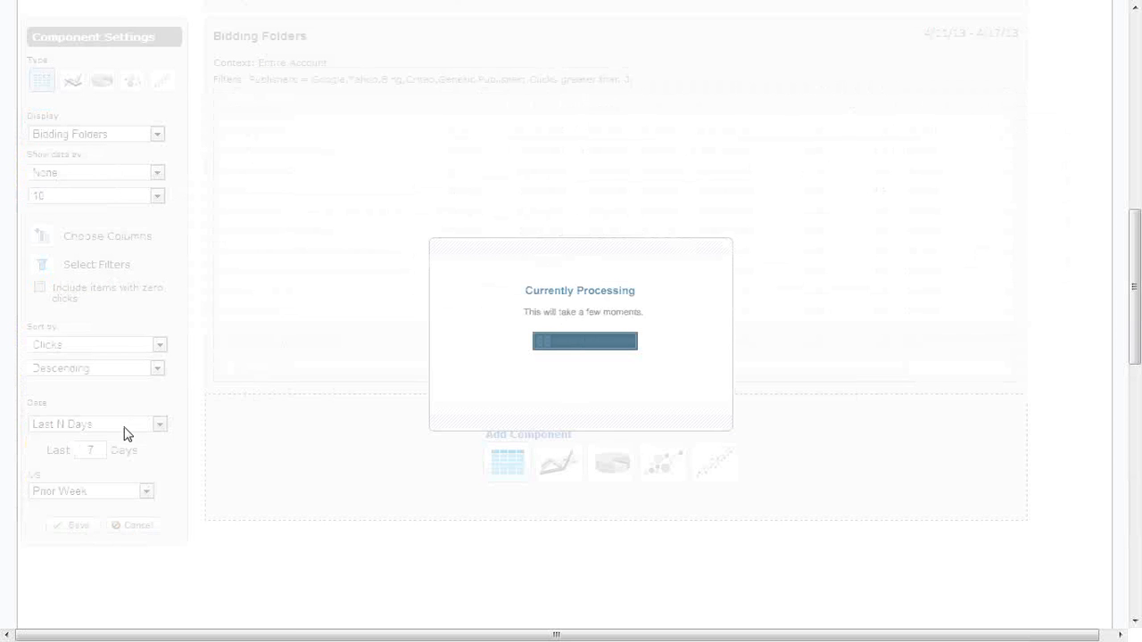
# Turn off emailing for the report and look over its campaign and Bidding Folders tables.
pyautogui.scroll(5, 236, 446)
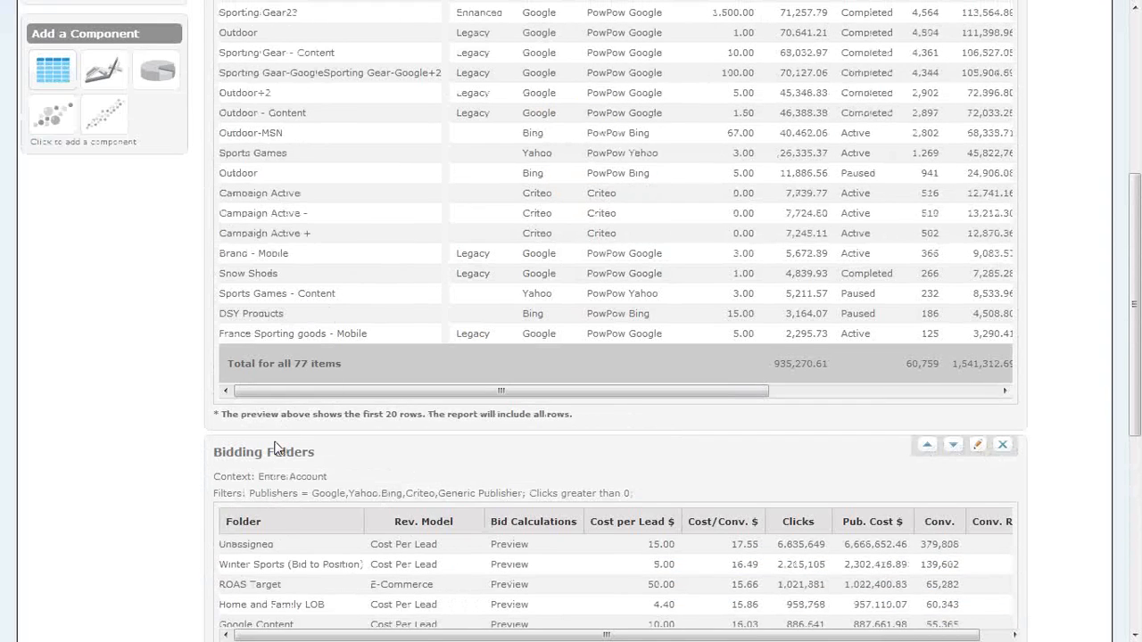
pyautogui.scroll(2, 284, 444)
pyautogui.scroll(1, 277, 441)
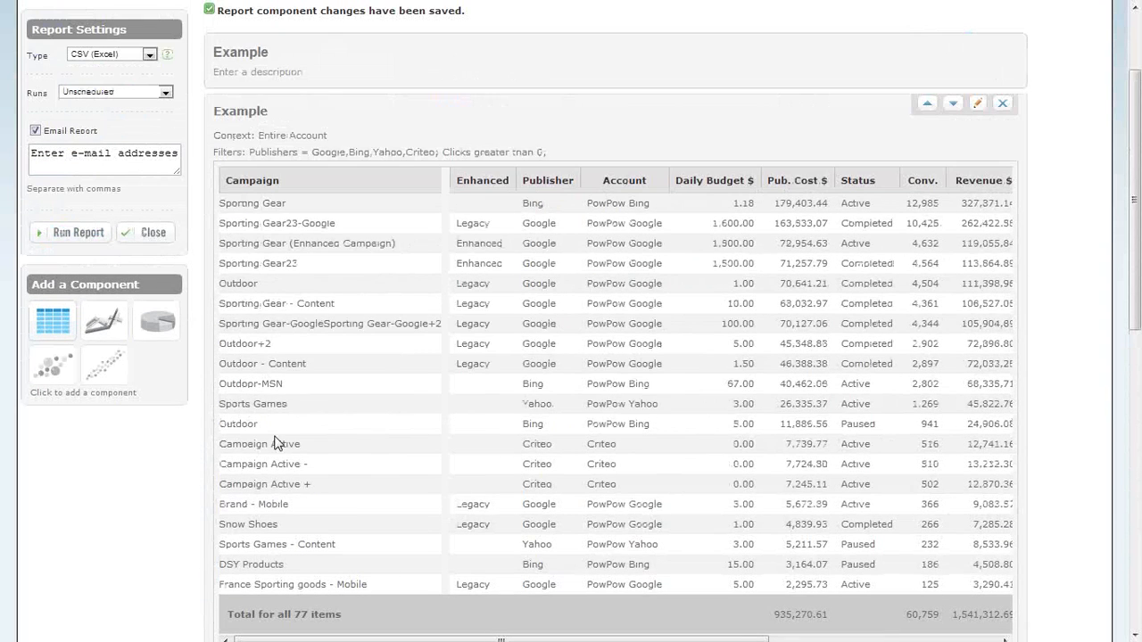
pyautogui.click(36, 130)
pyautogui.scroll(-7, 382, 319)
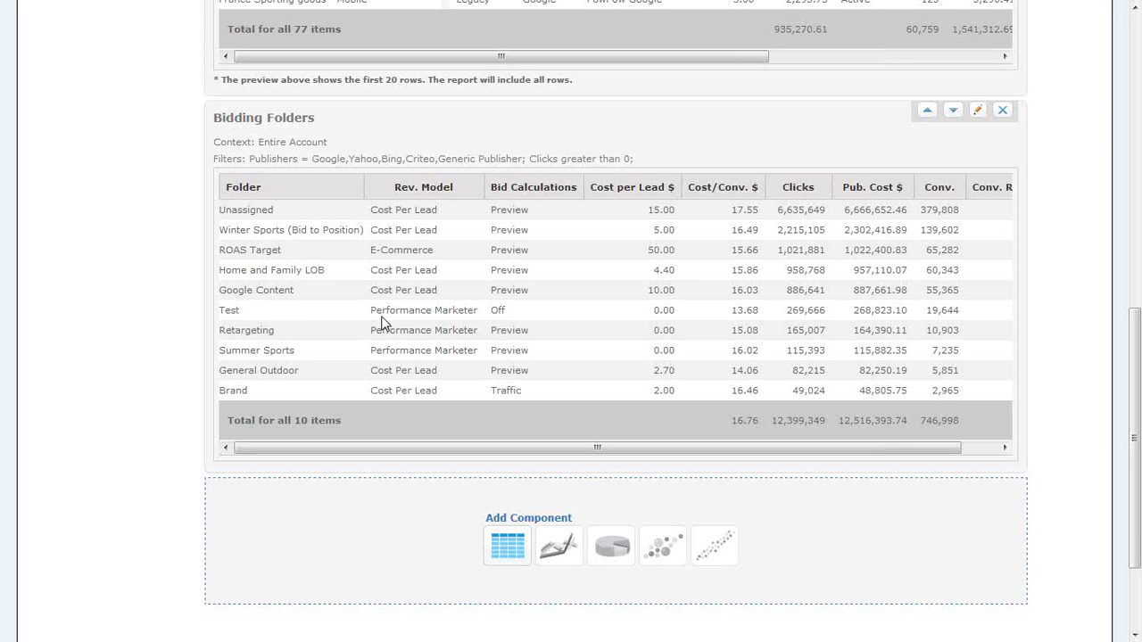
pyautogui.scroll(8, 382, 323)
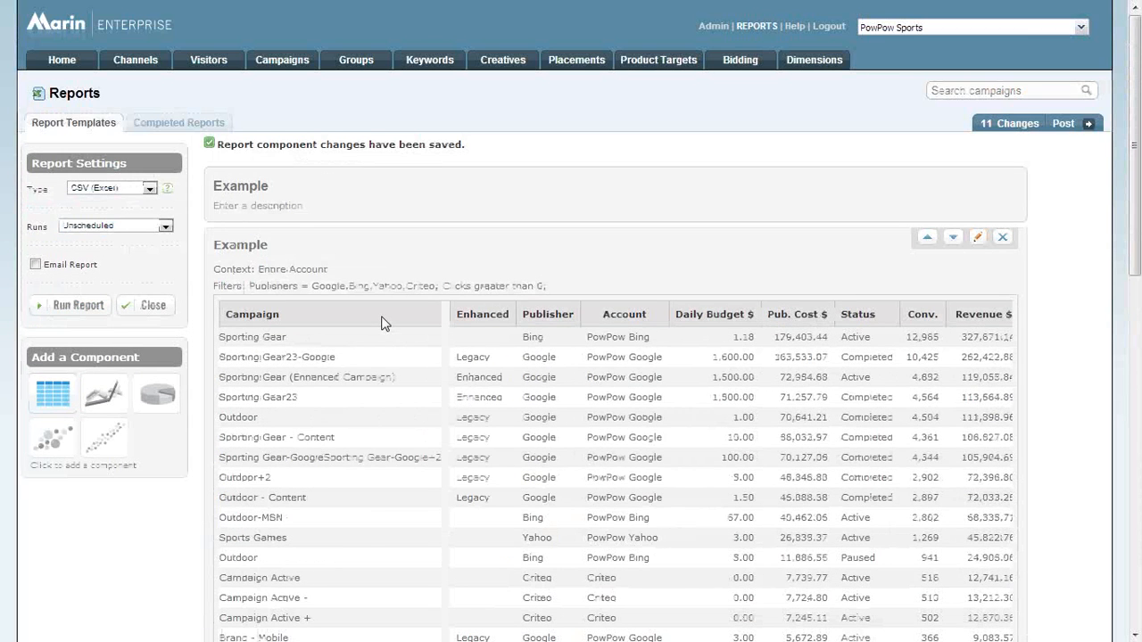
# Compare the PDF and CSV (Excel) report types, leaving the report set to PDF.
pyautogui.click(150, 188)
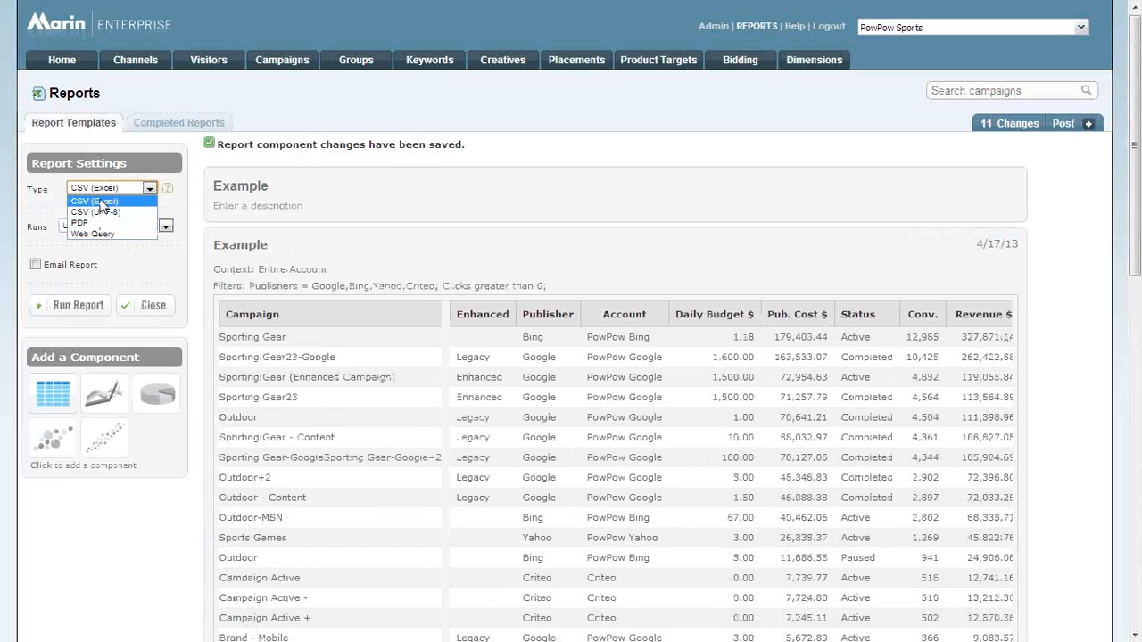
pyautogui.click(117, 225)
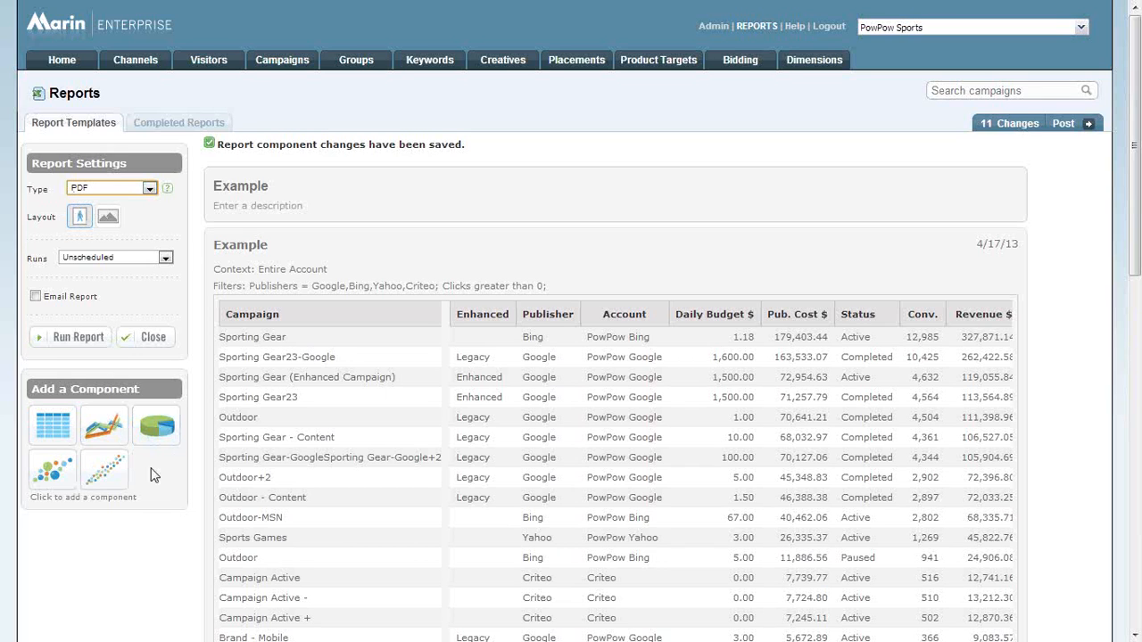
pyautogui.click(127, 193)
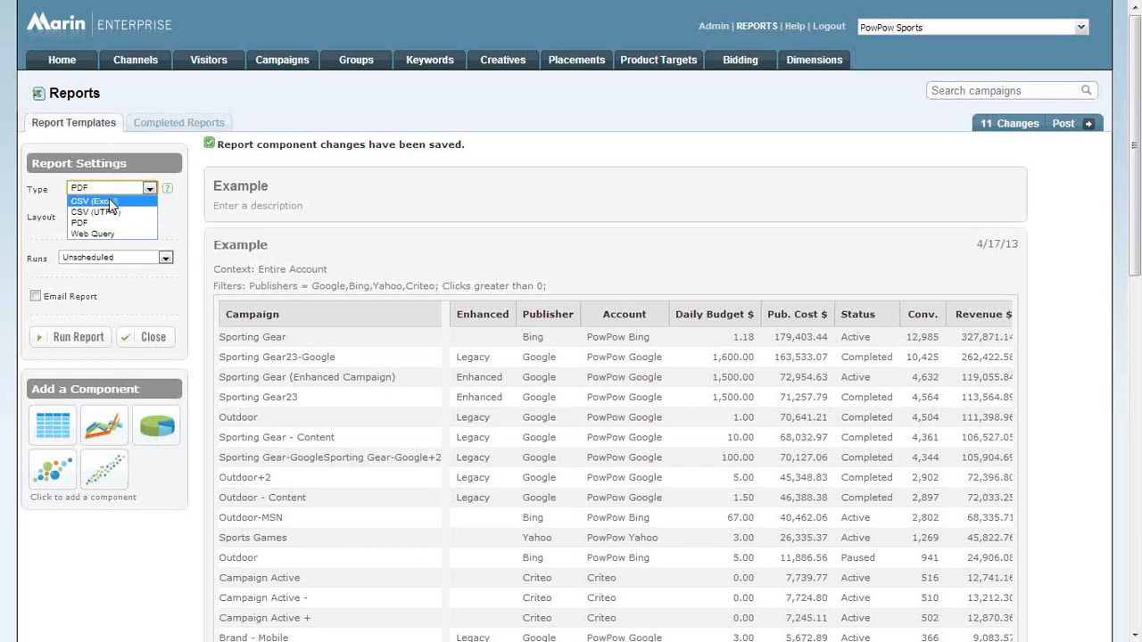
pyautogui.click(105, 201)
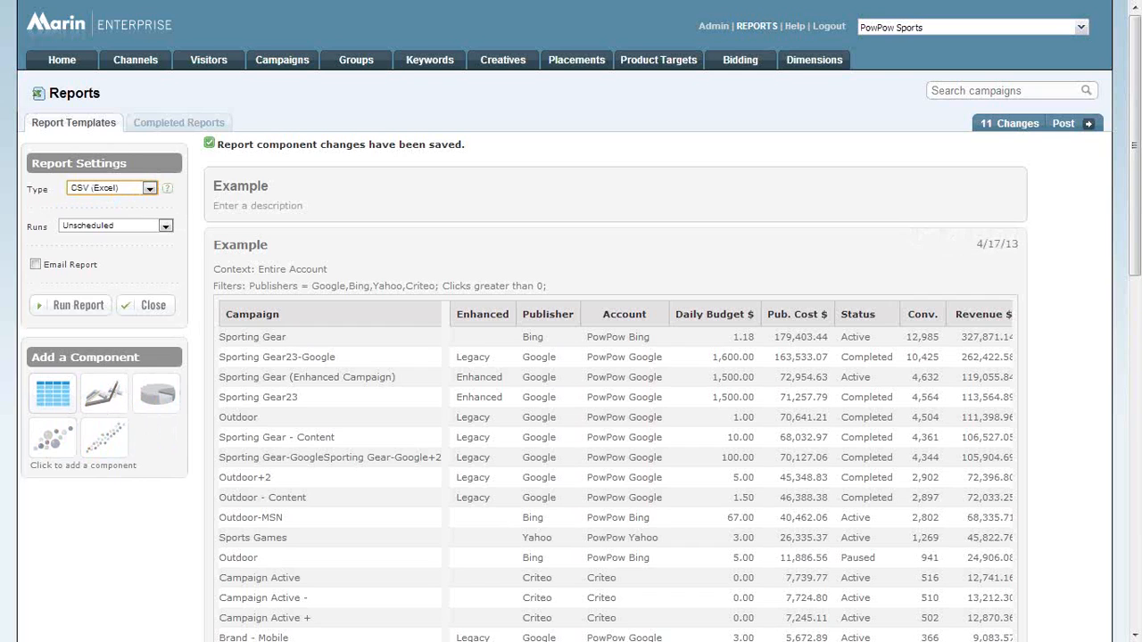
pyautogui.click(107, 189)
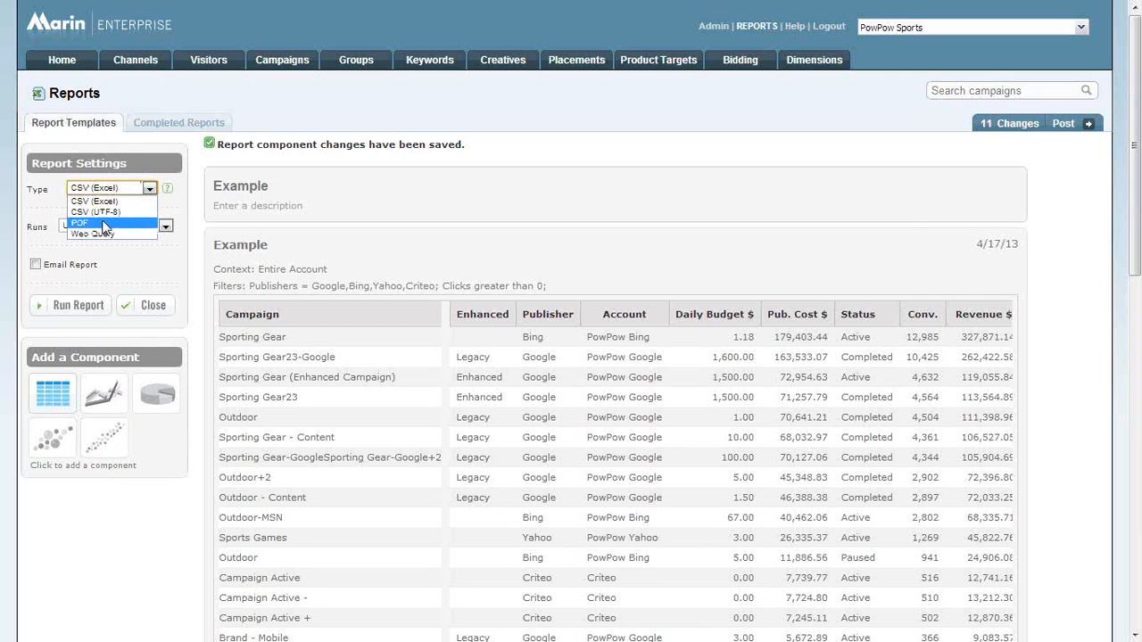
pyautogui.click(104, 223)
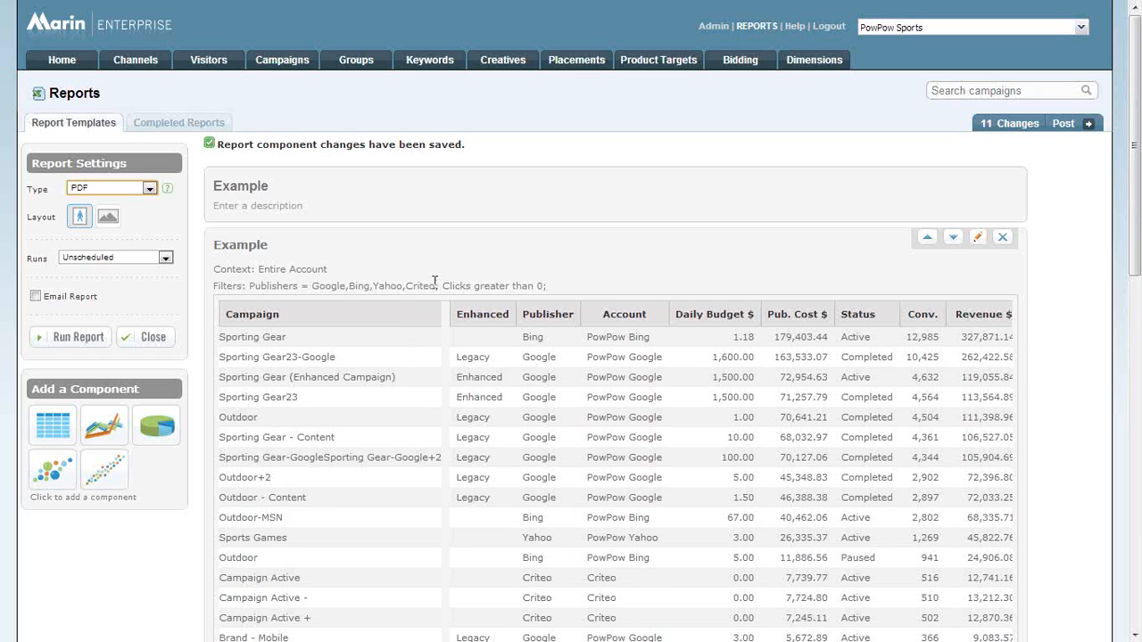
# Try a line chart component below the Bidding Folders table and review its display options, keeping Client Accounts.
pyautogui.scroll(-7, 451, 284)
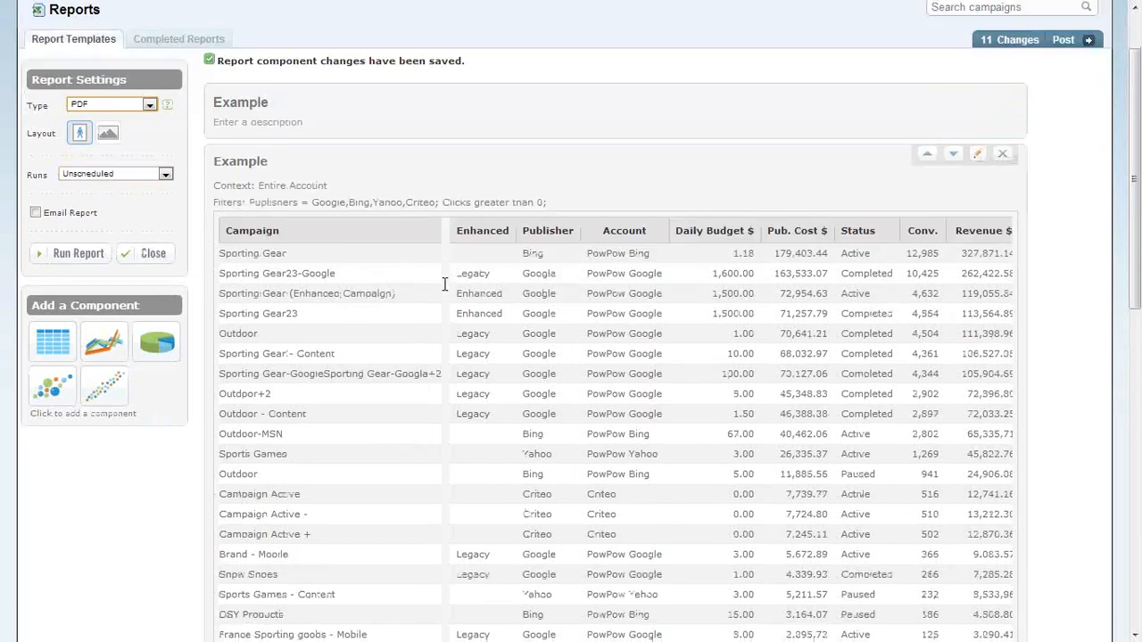
pyautogui.scroll(-2, 451, 281)
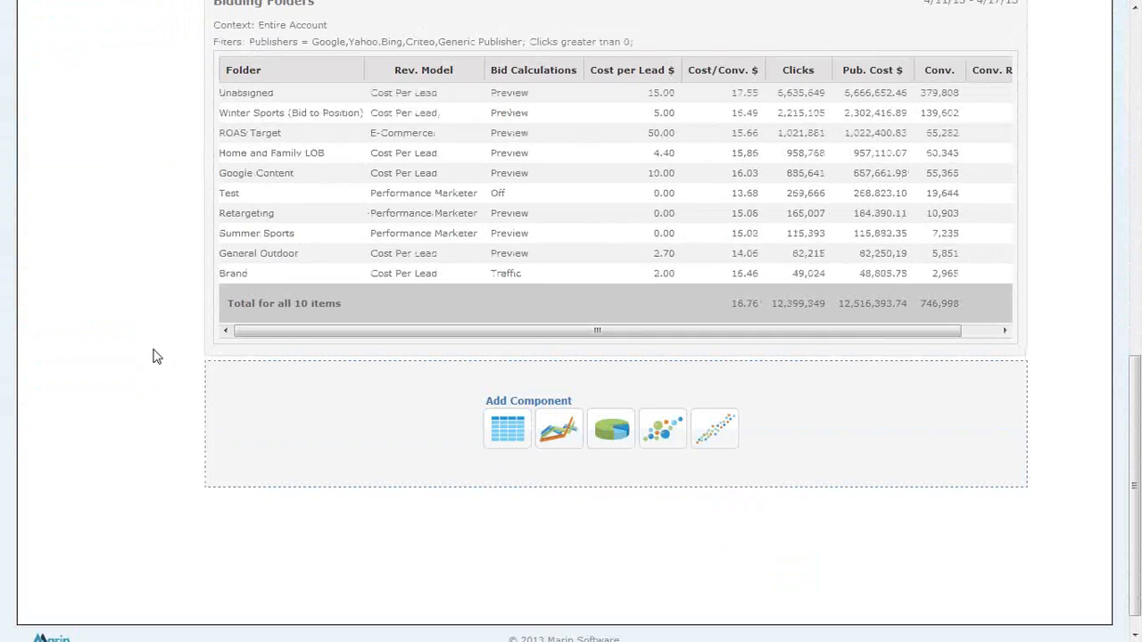
pyautogui.scroll(-2, 153, 357)
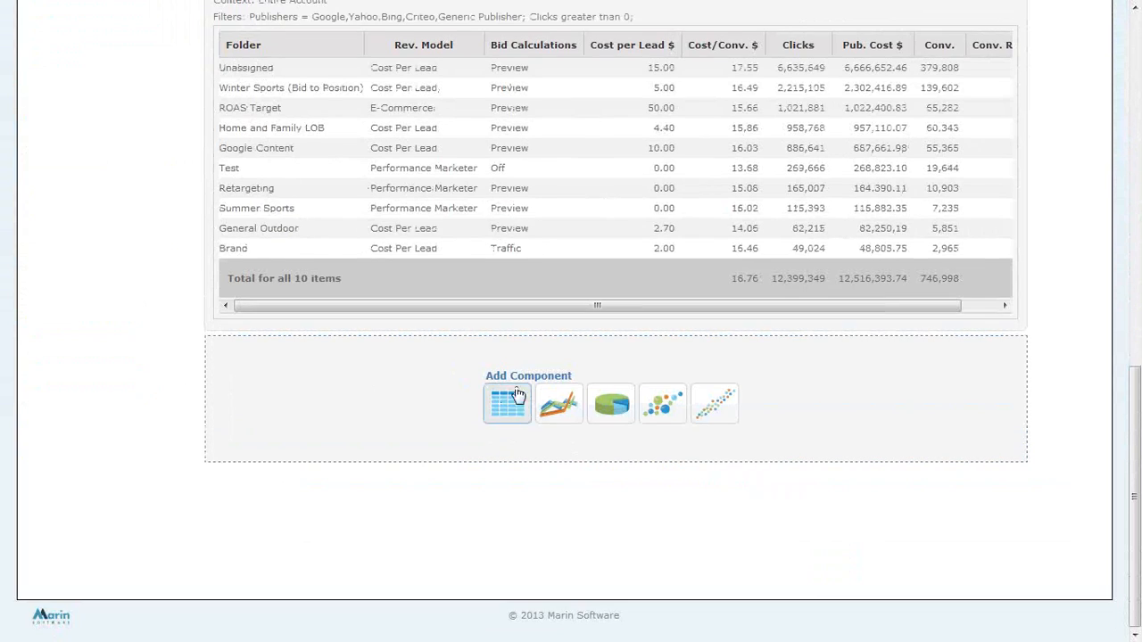
pyautogui.click(564, 426)
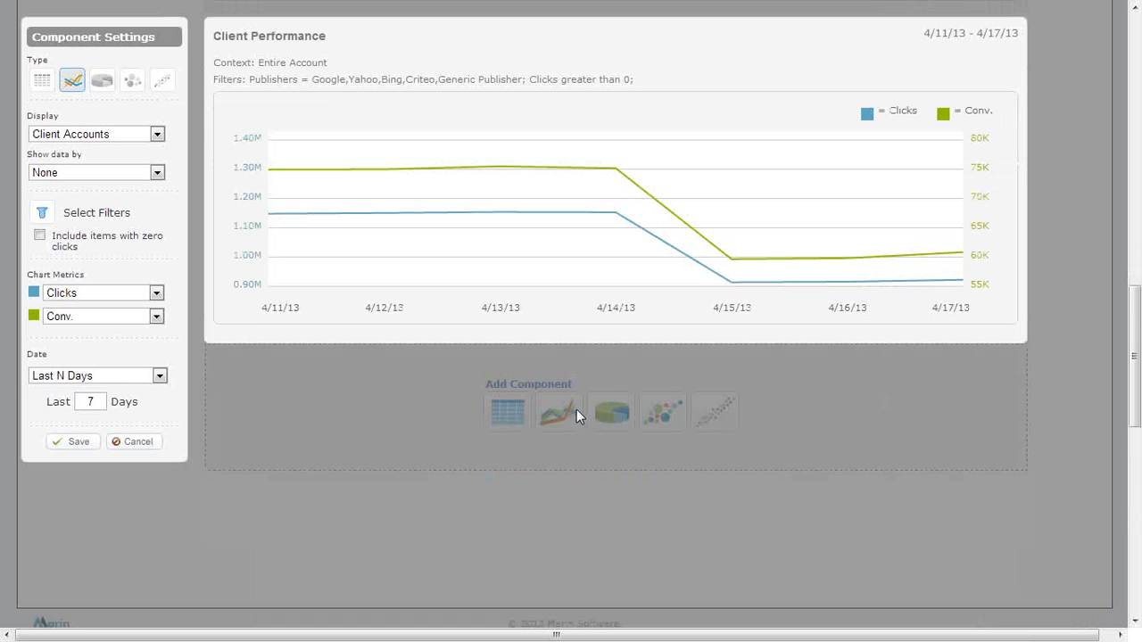
pyautogui.doubleClick(90, 402)
pyautogui.click(80, 137)
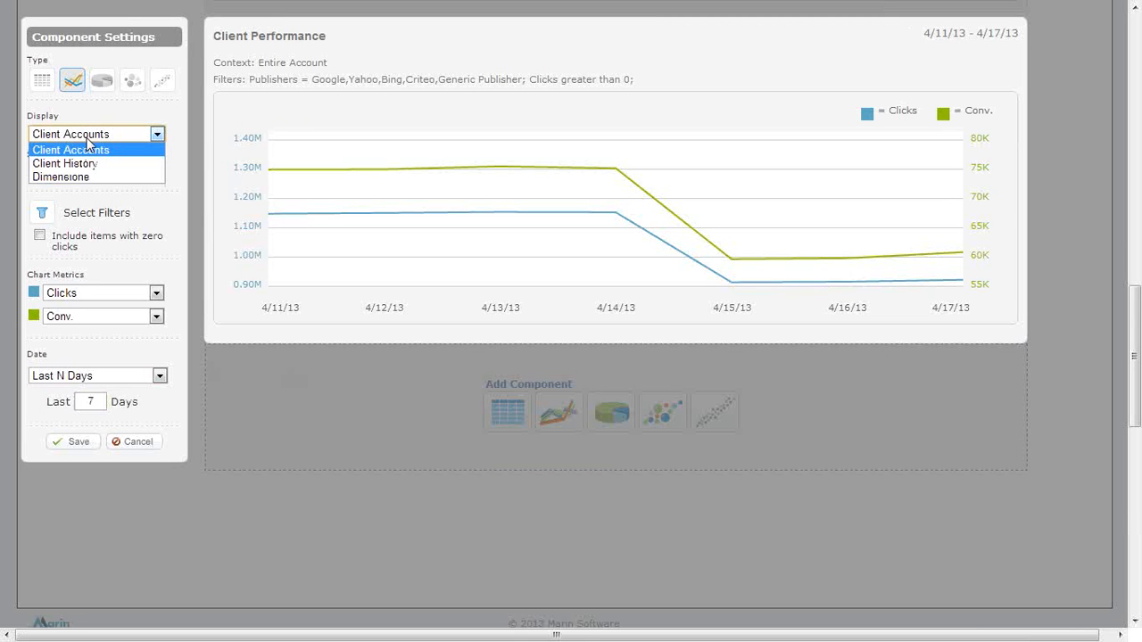
pyautogui.click(87, 143)
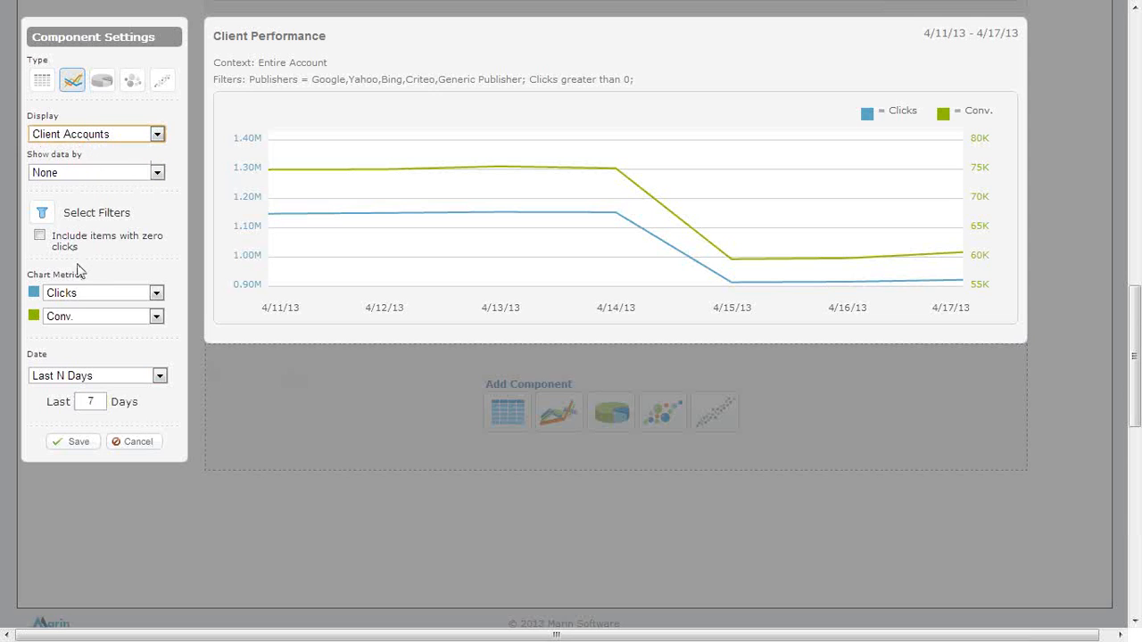
# Review the metric options for the line chart's first series, keeping Clicks, and discard the chart.
pyautogui.click(128, 297)
pyautogui.scroll(-15, 130, 384)
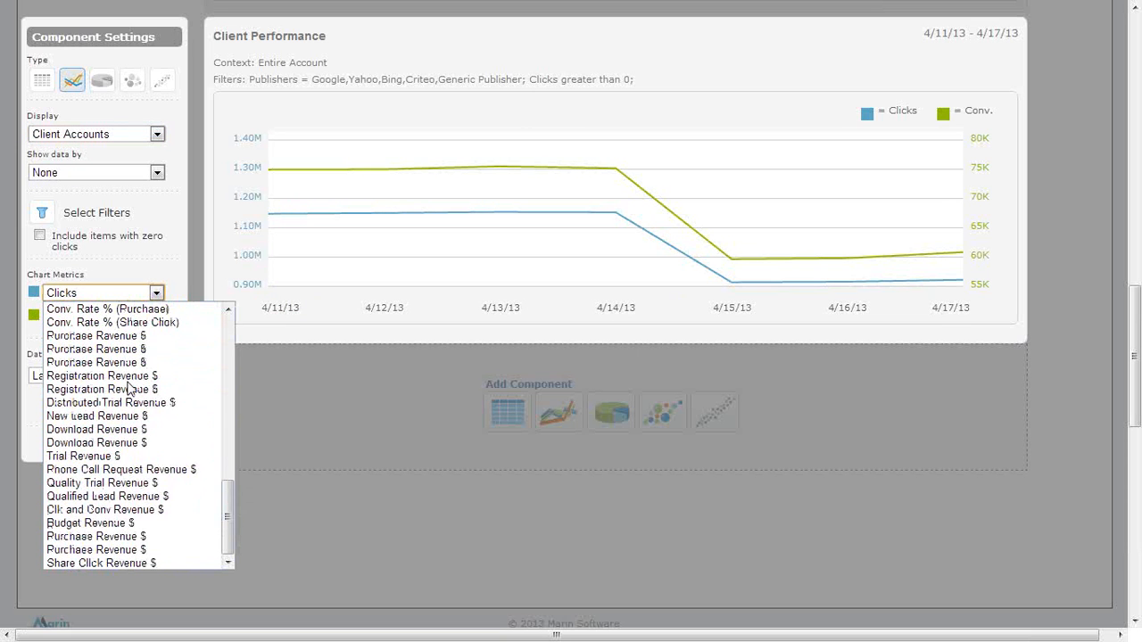
pyautogui.click(140, 261)
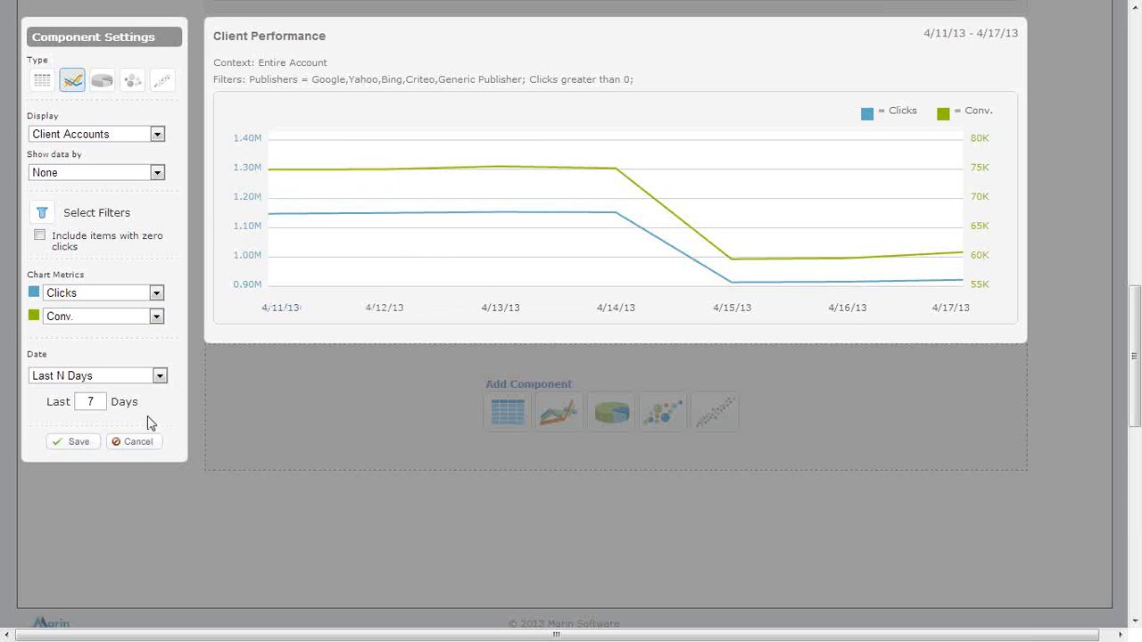
pyautogui.click(145, 444)
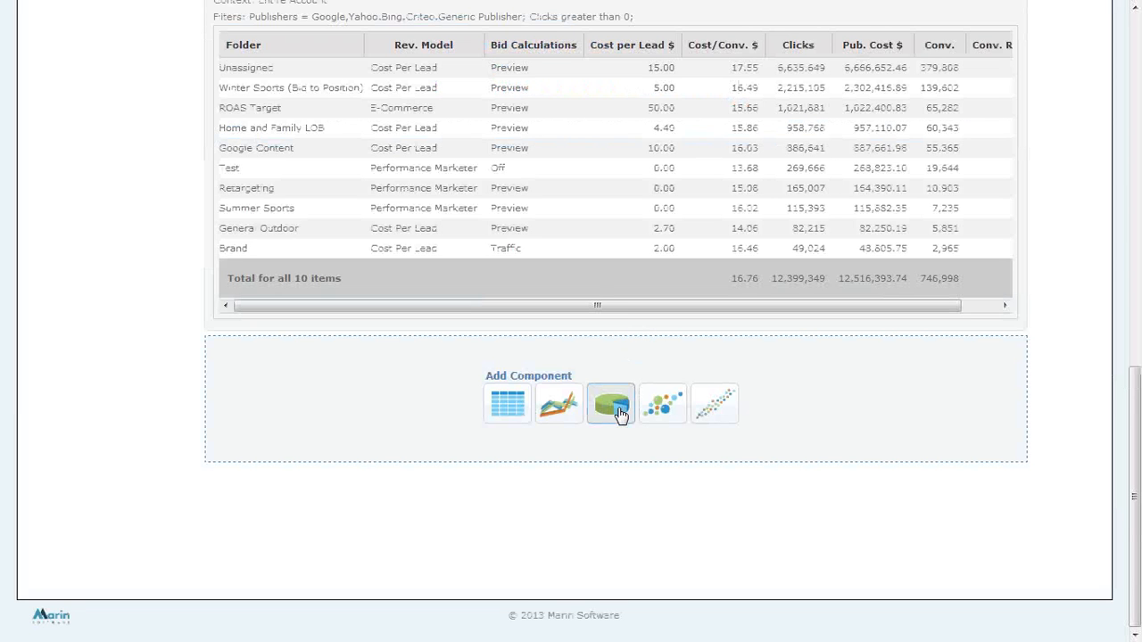
# Try a pie chart component of campaigns, check its chart metric options and discard it.
pyautogui.click(621, 412)
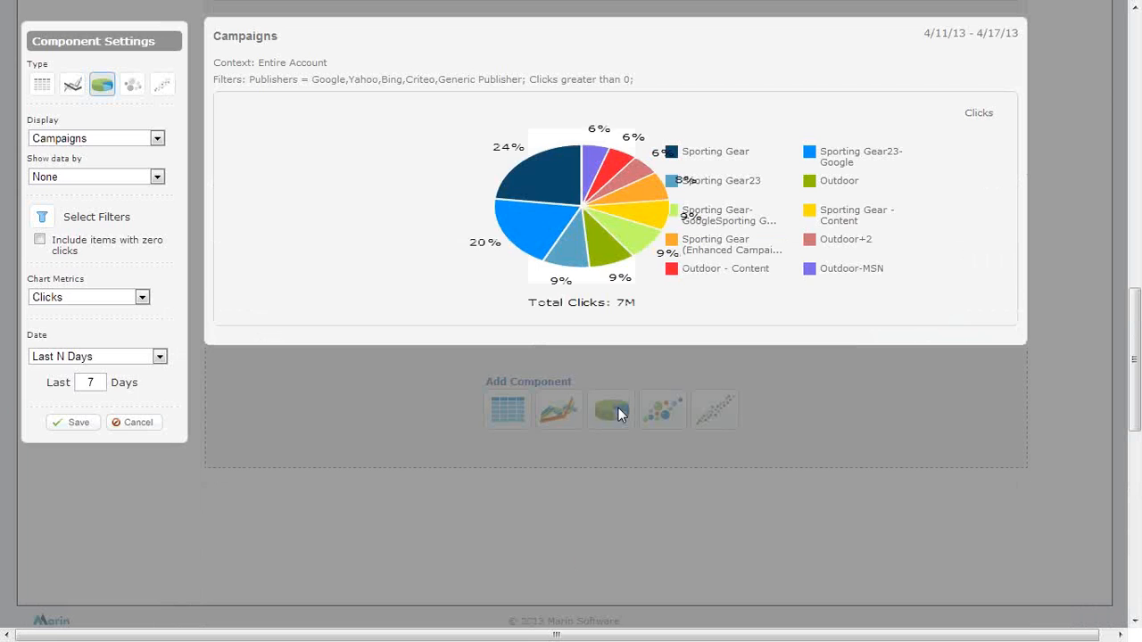
pyautogui.click(134, 300)
pyautogui.click(138, 299)
pyautogui.click(139, 425)
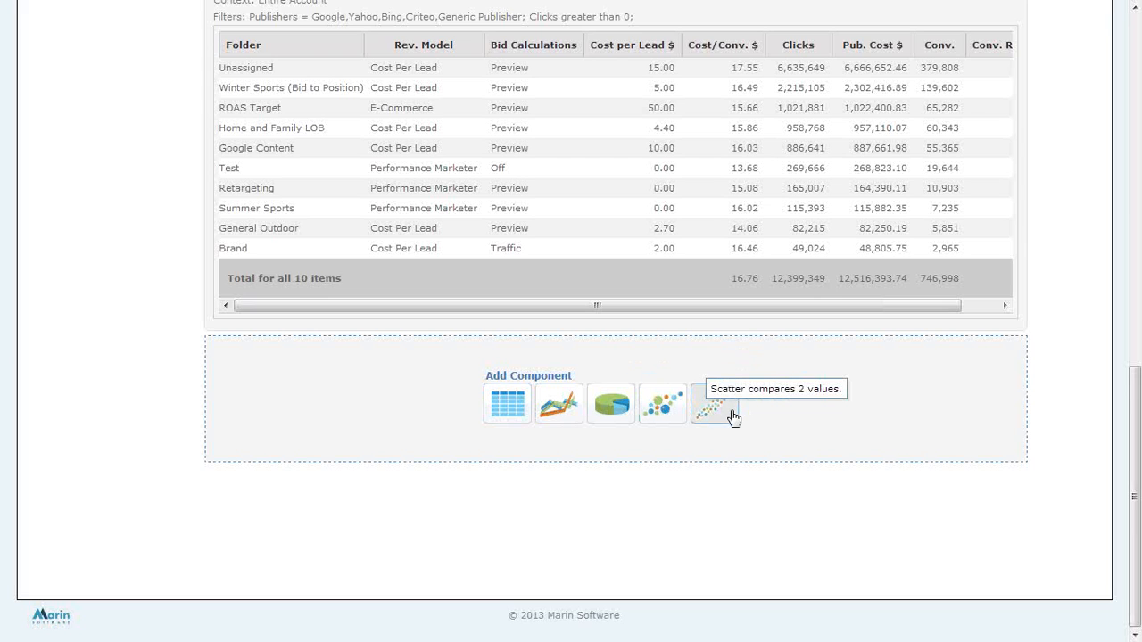
# Try a bubble chart component below the Bidding Folders table, displaying Creatives.
pyautogui.click(671, 409)
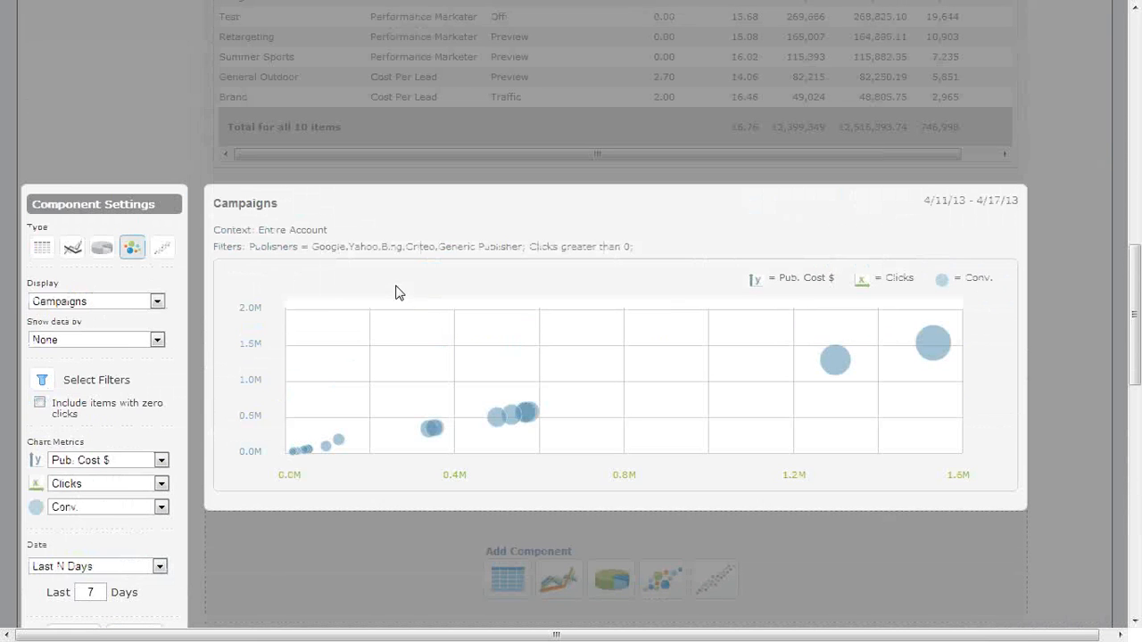
pyautogui.click(142, 220)
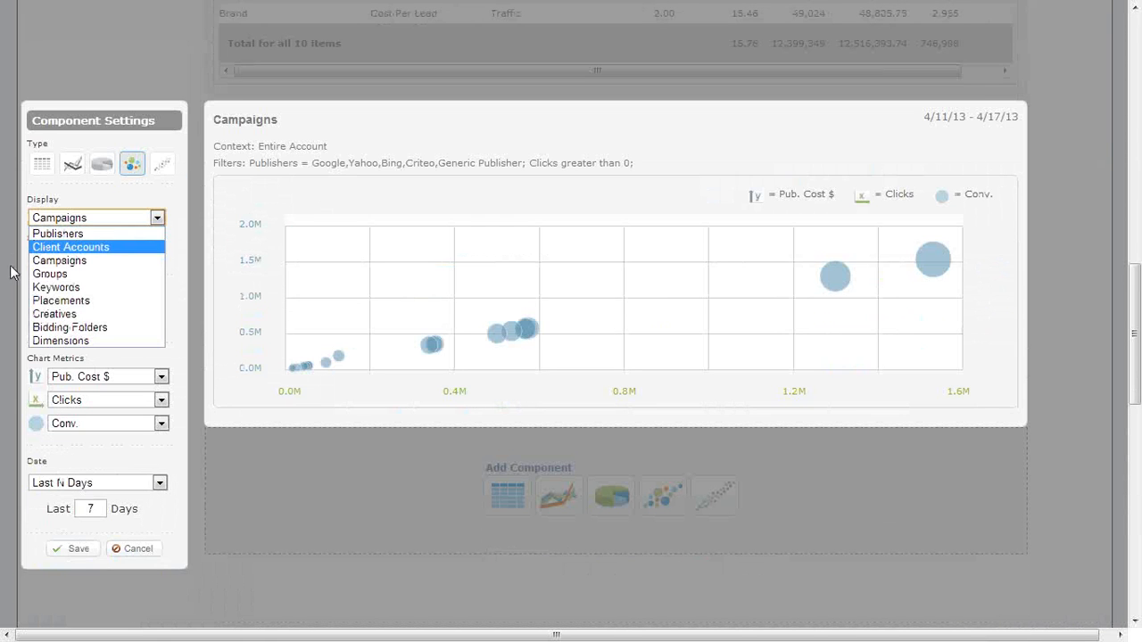
pyautogui.click(57, 314)
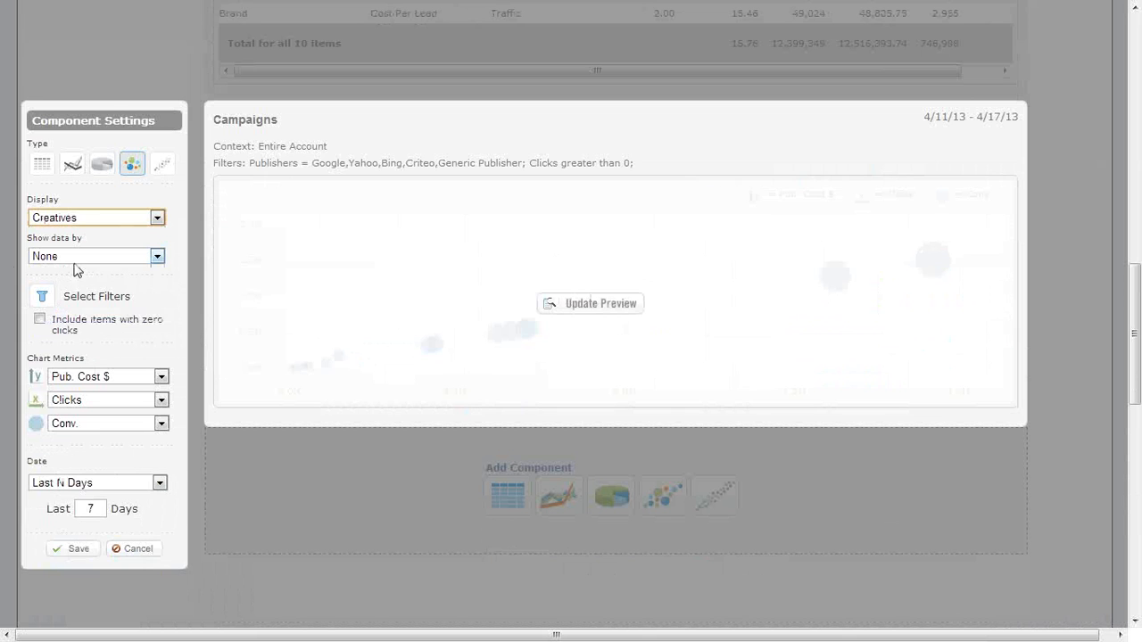
# Preview the bubble chart with CTR % on the y-axis, Conv. Rate % on the x-axis and Clicks as bubble size, and discard it.
pyautogui.click(91, 379)
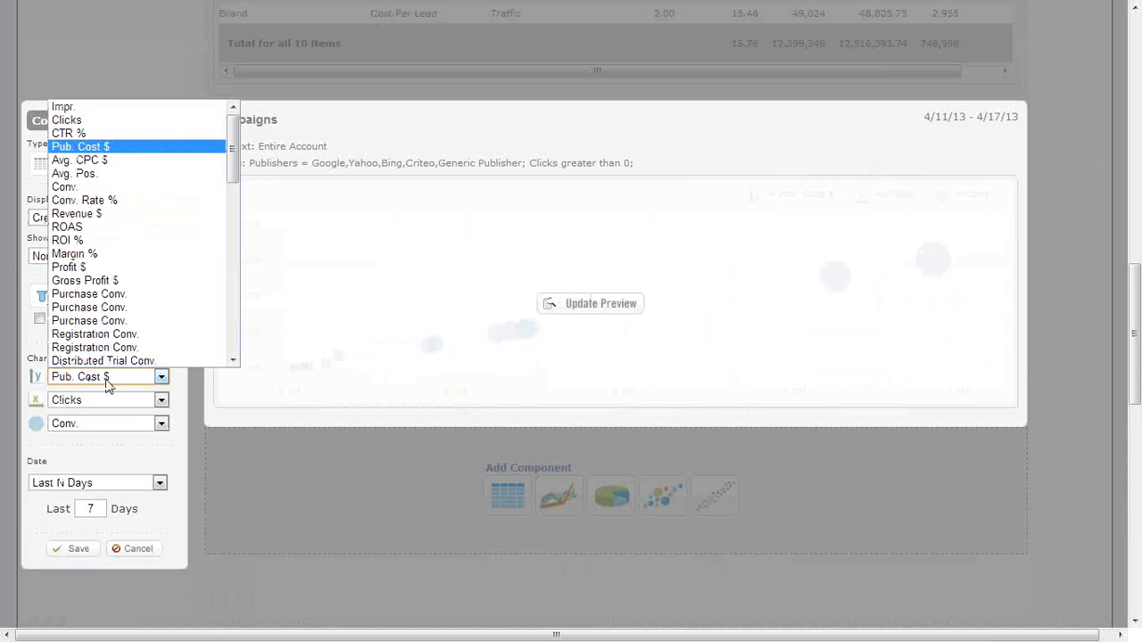
pyautogui.click(116, 201)
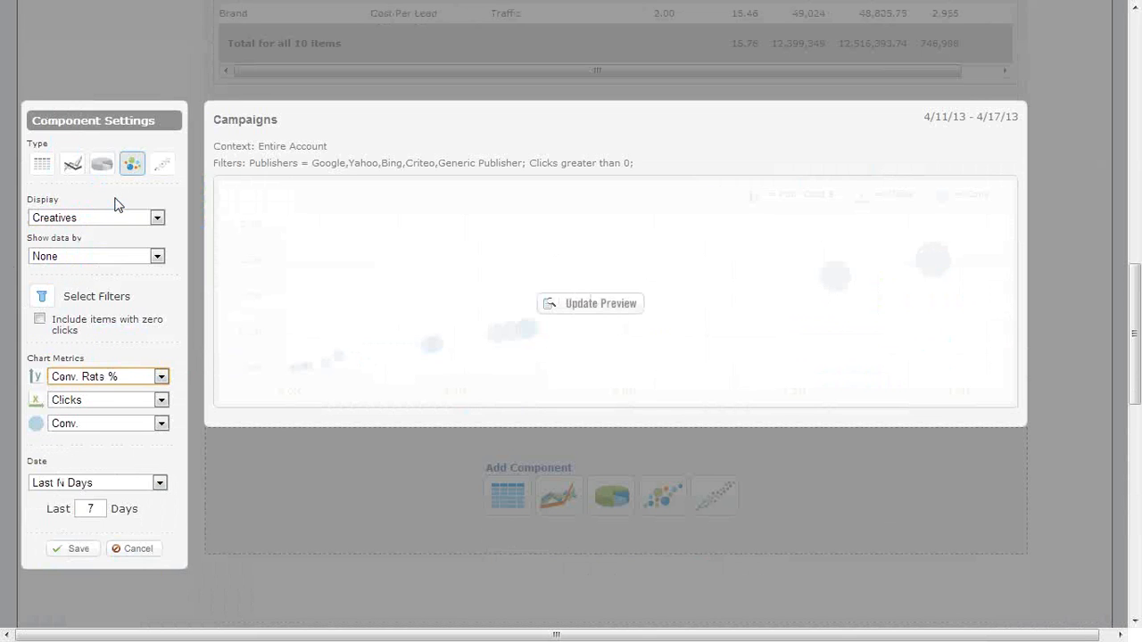
pyautogui.click(94, 379)
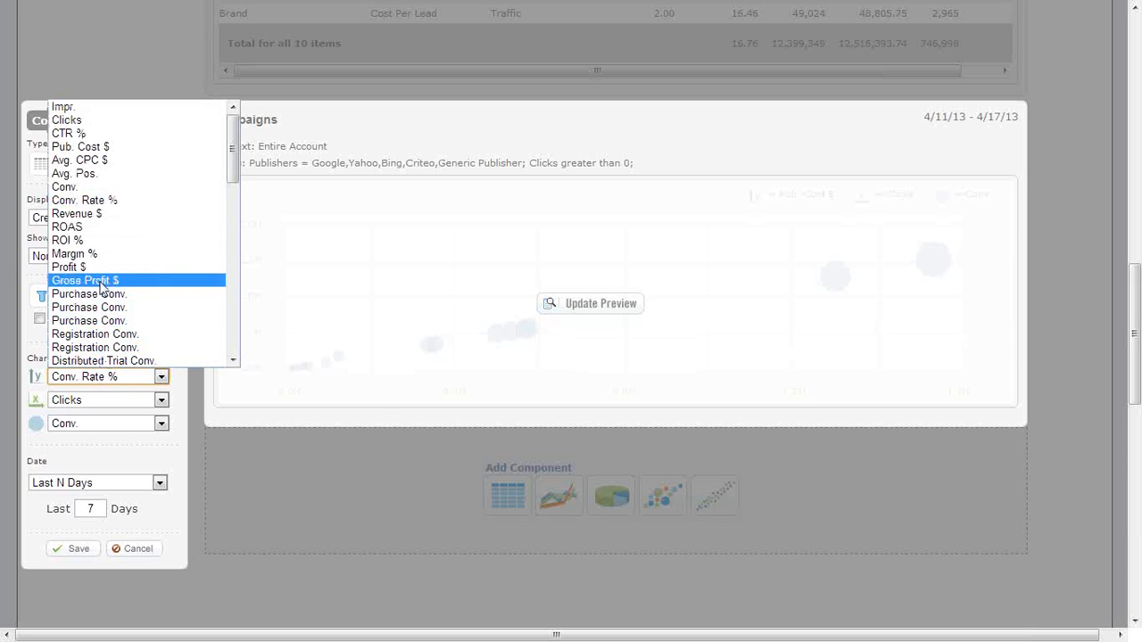
pyautogui.click(124, 134)
pyautogui.click(95, 406)
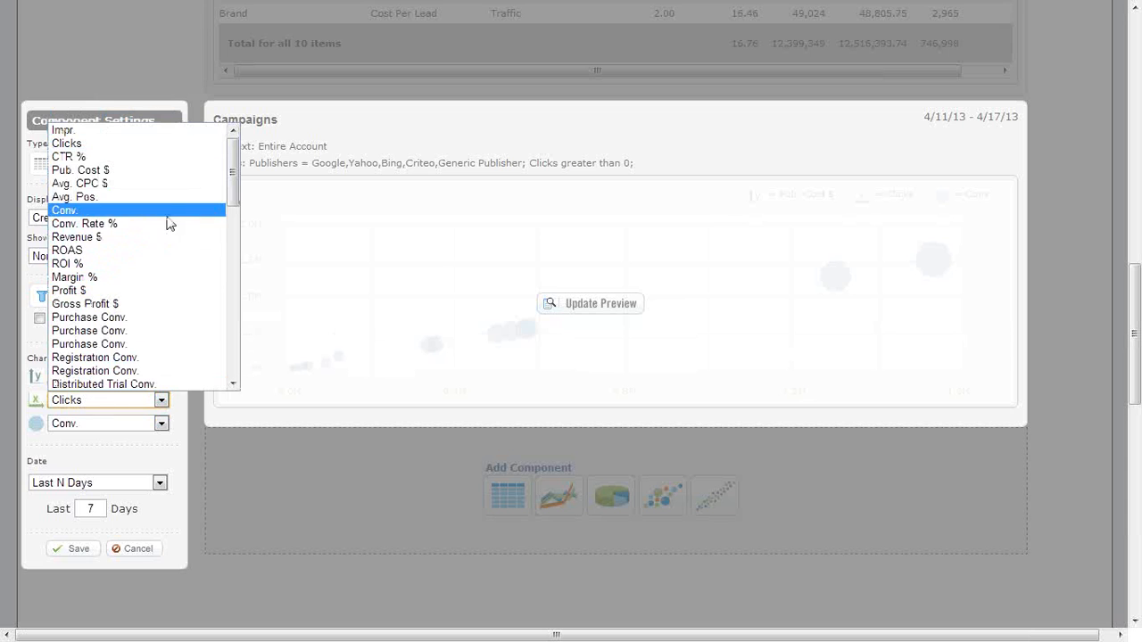
pyautogui.click(159, 225)
pyautogui.click(98, 424)
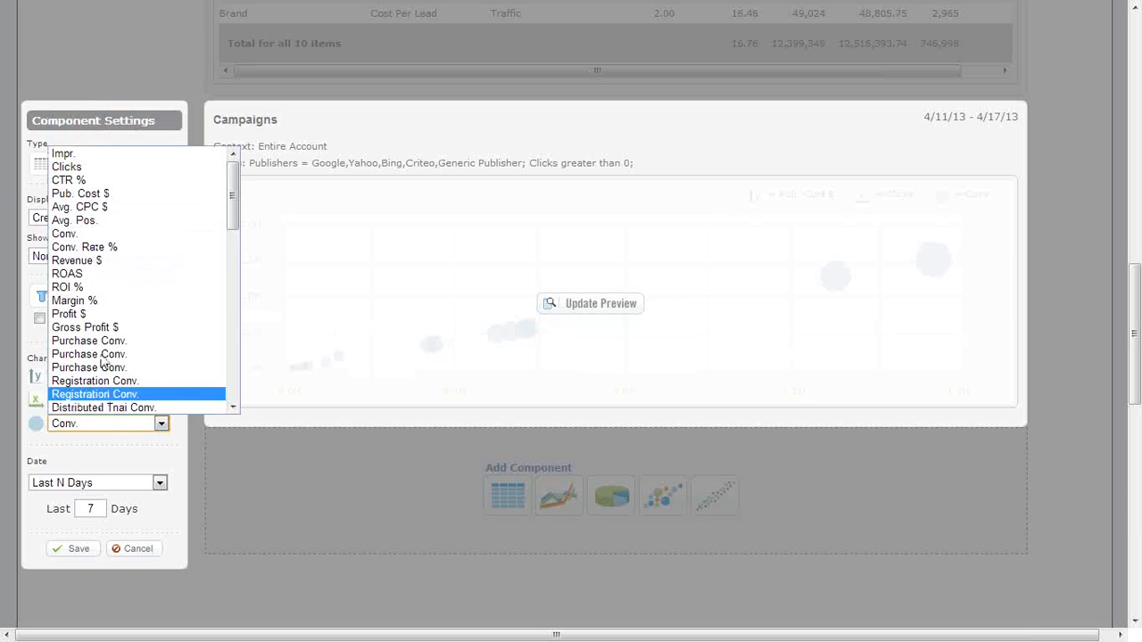
pyautogui.click(106, 166)
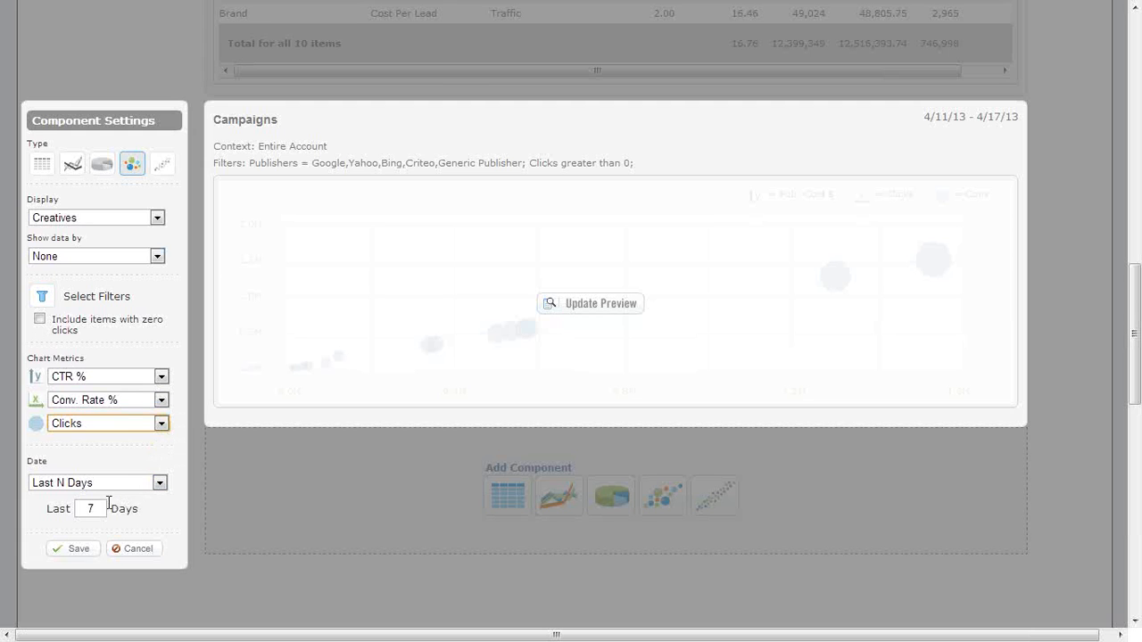
pyautogui.click(555, 307)
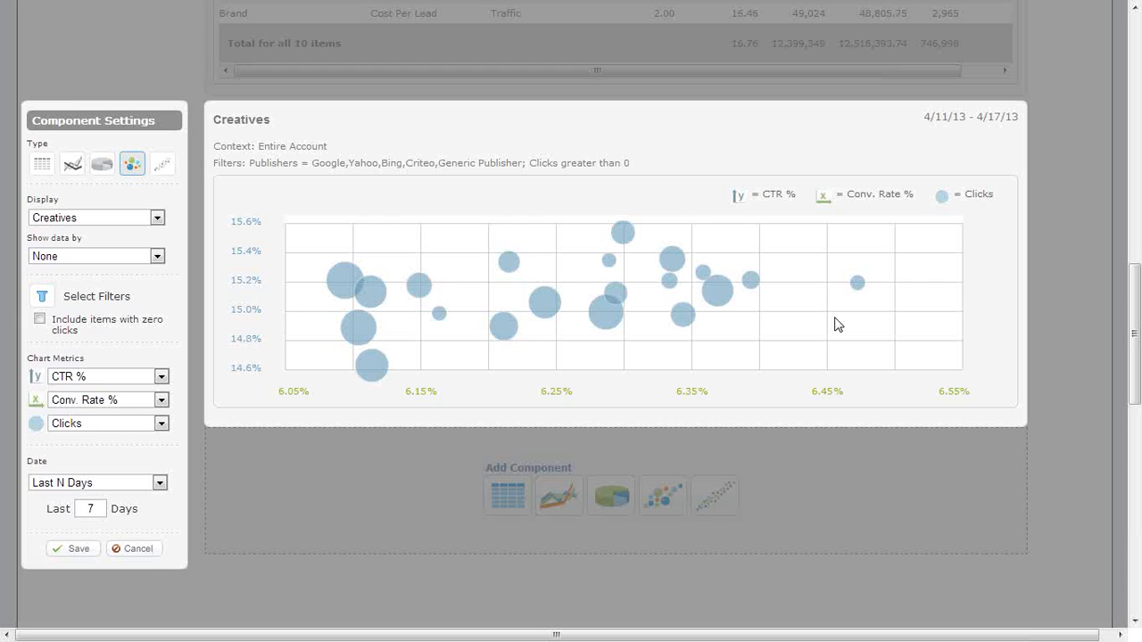
pyautogui.click(141, 551)
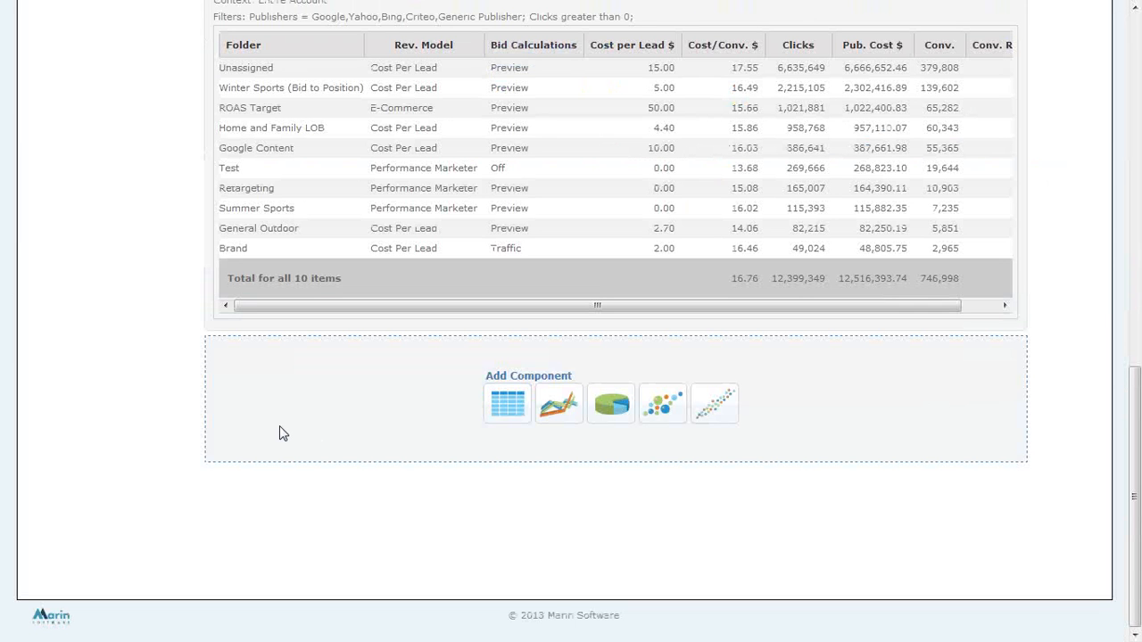
# Set the Example report's type to Web Query.
pyautogui.scroll(7, 165, 439)
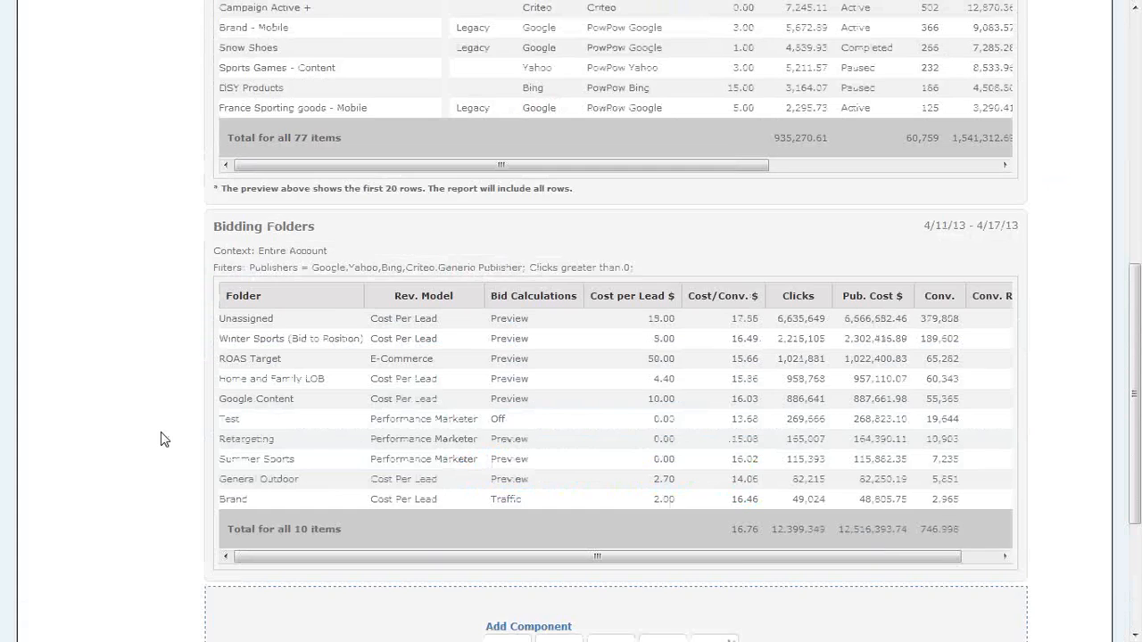
pyautogui.scroll(3, 162, 444)
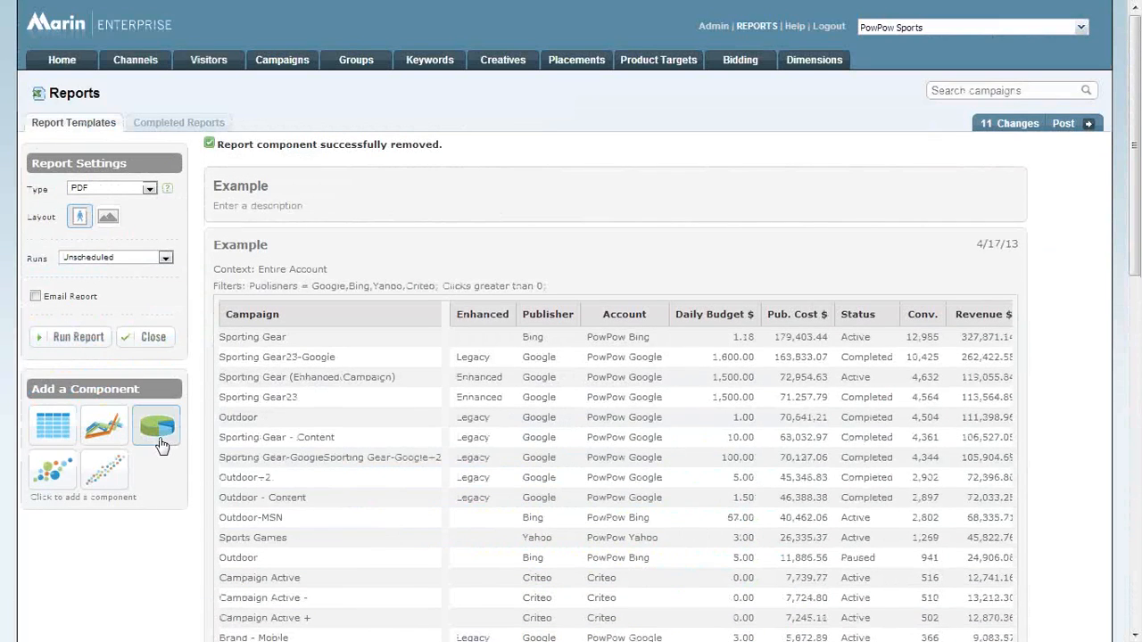
pyautogui.click(134, 191)
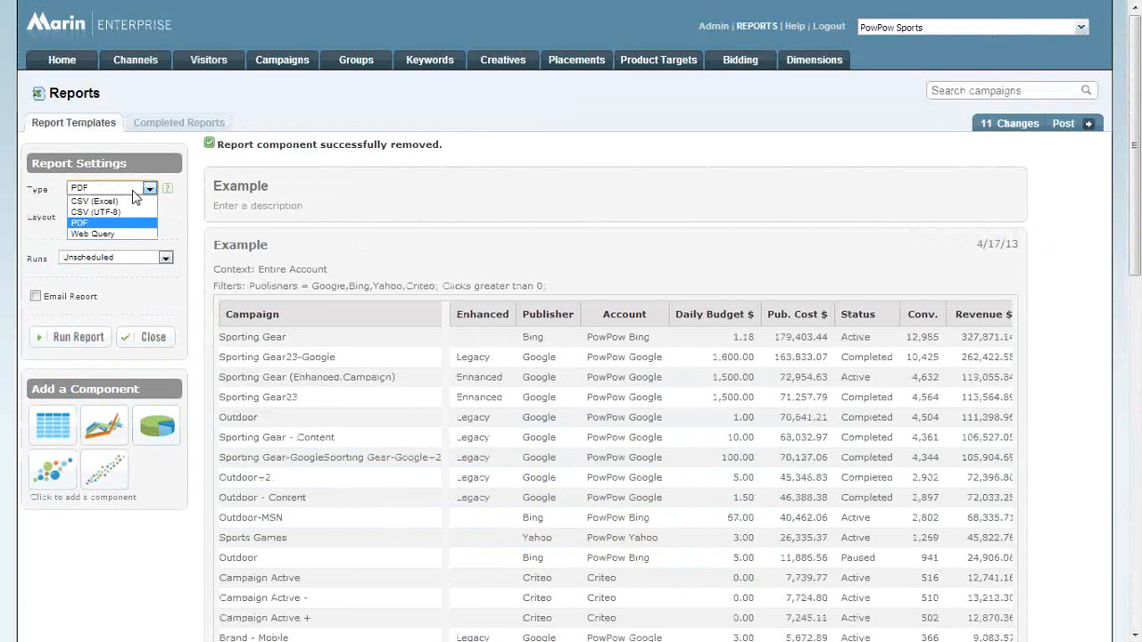
pyautogui.click(106, 235)
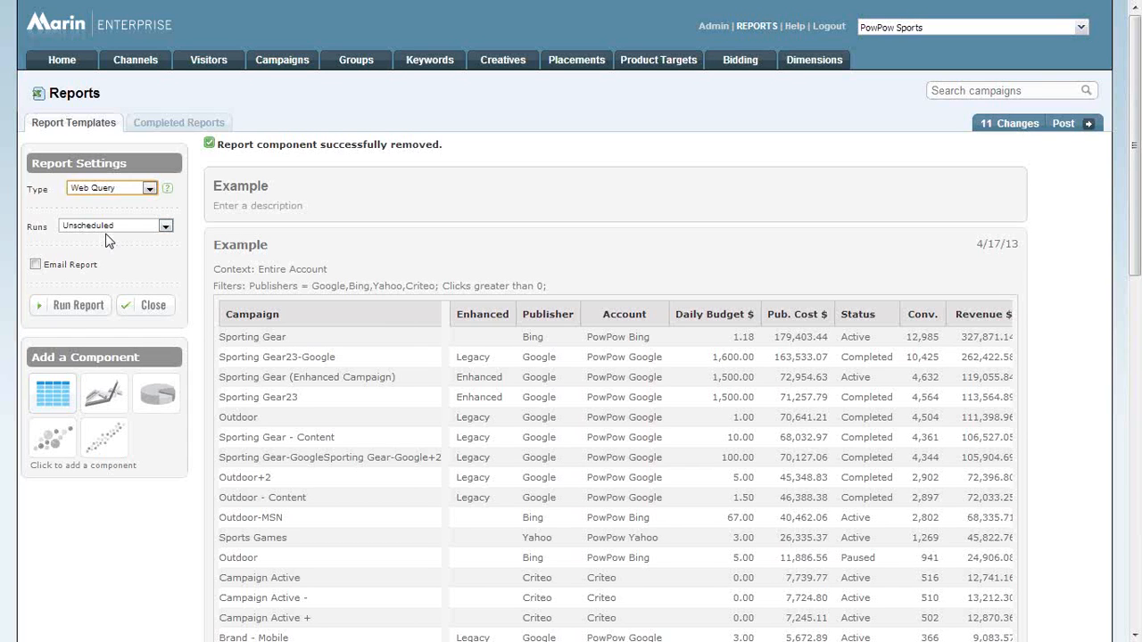
pyautogui.click(117, 191)
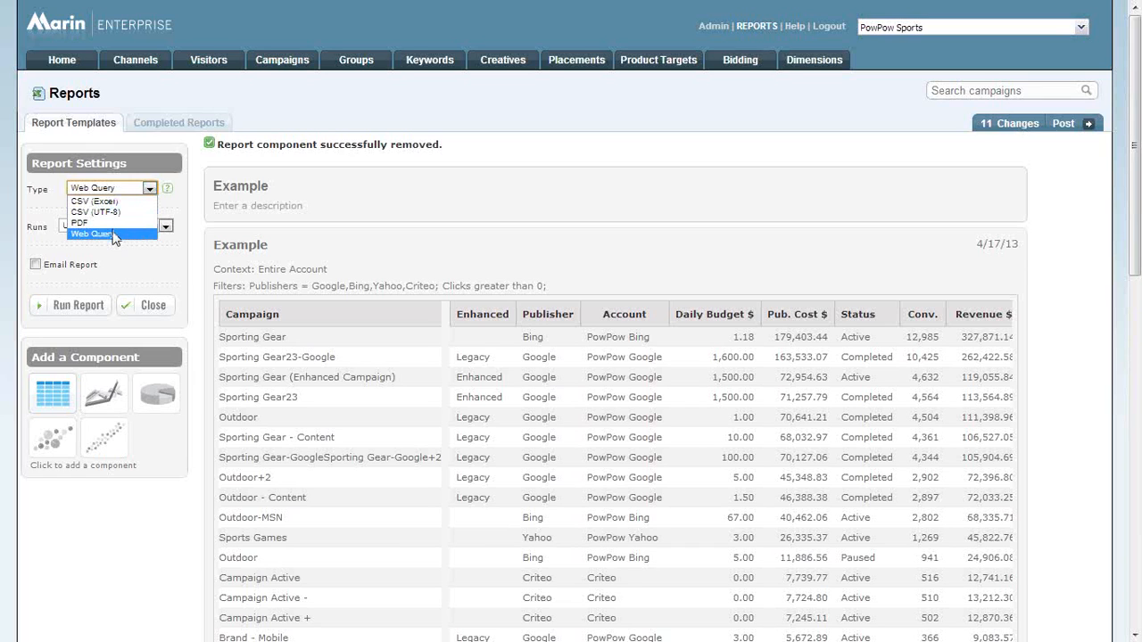
pyautogui.click(113, 234)
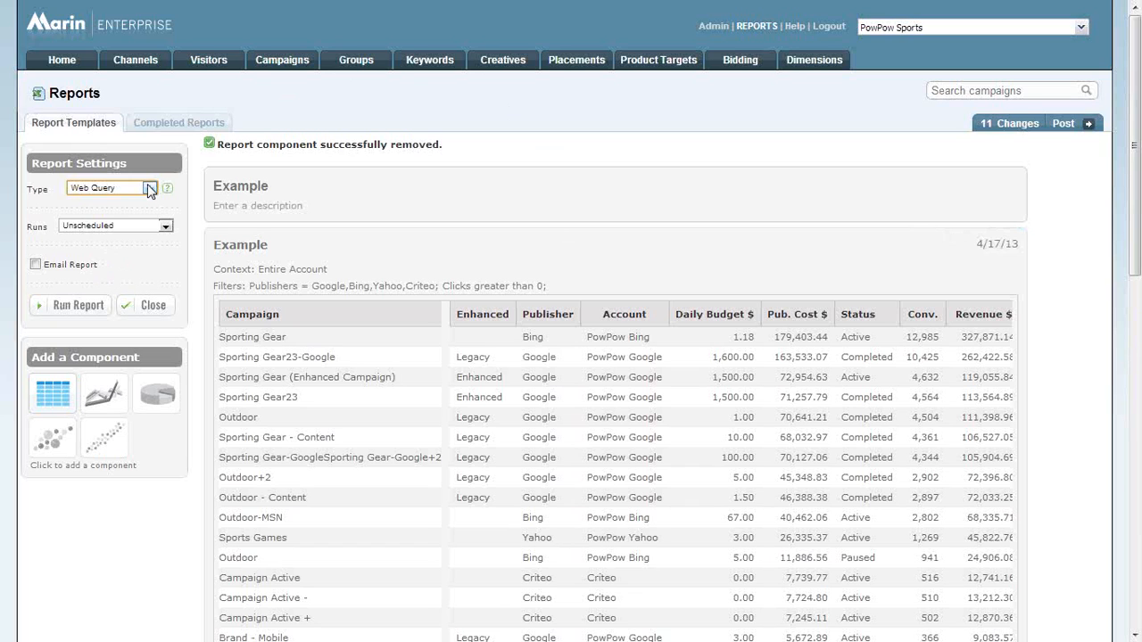
# Look over the Example report's components and run the report.
pyautogui.scroll(-10, 307, 277)
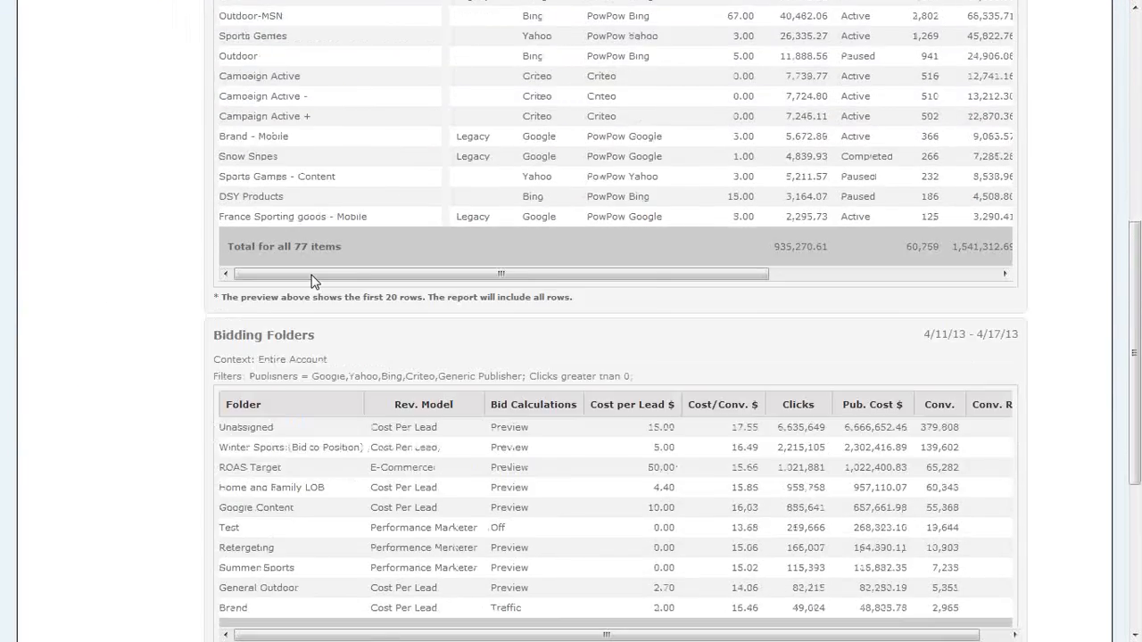
pyautogui.scroll(10, 318, 278)
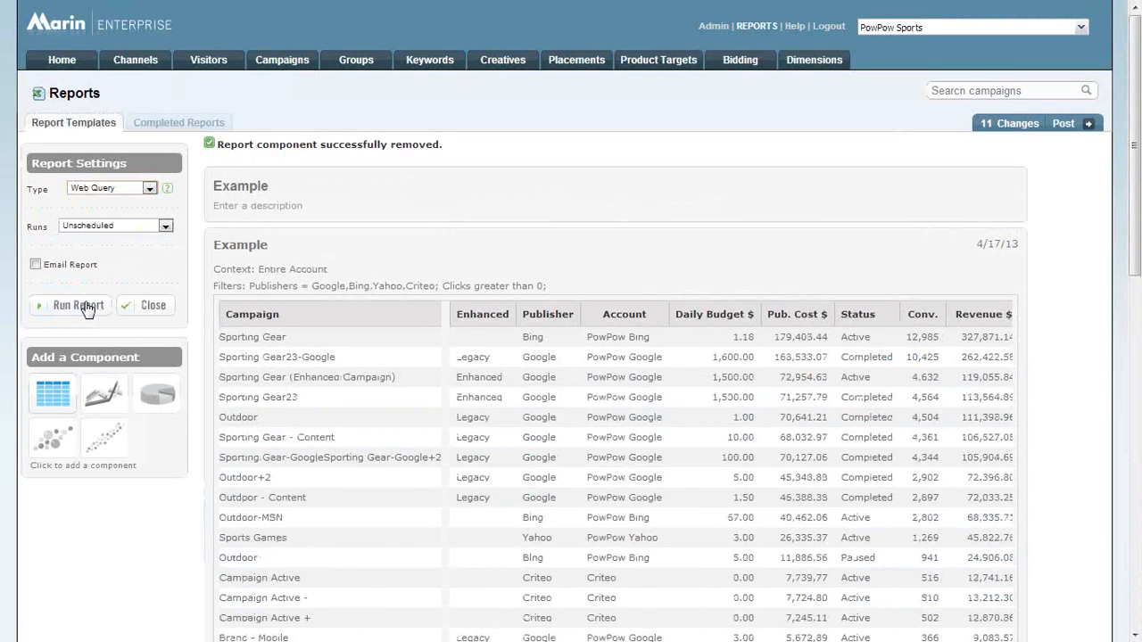
pyautogui.click(86, 308)
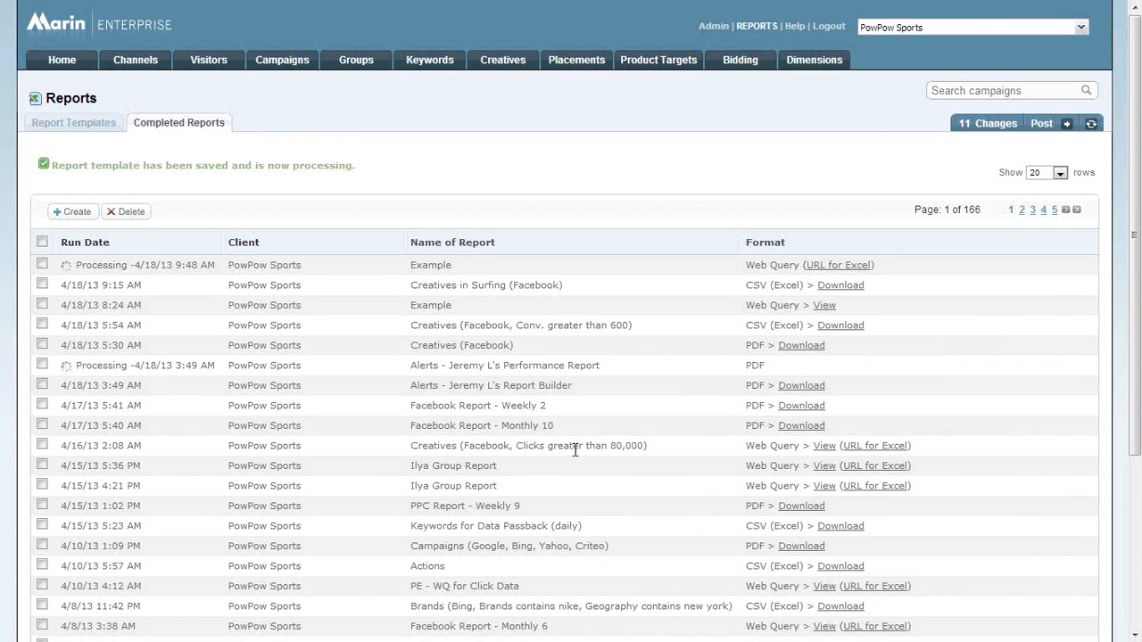
# Examine the completed web query report "Creatives (Facebook, Clicks greater than 80,000)" and return to the completed reports list.
pyautogui.moveTo(744, 445); pyautogui.dragTo(918, 450)
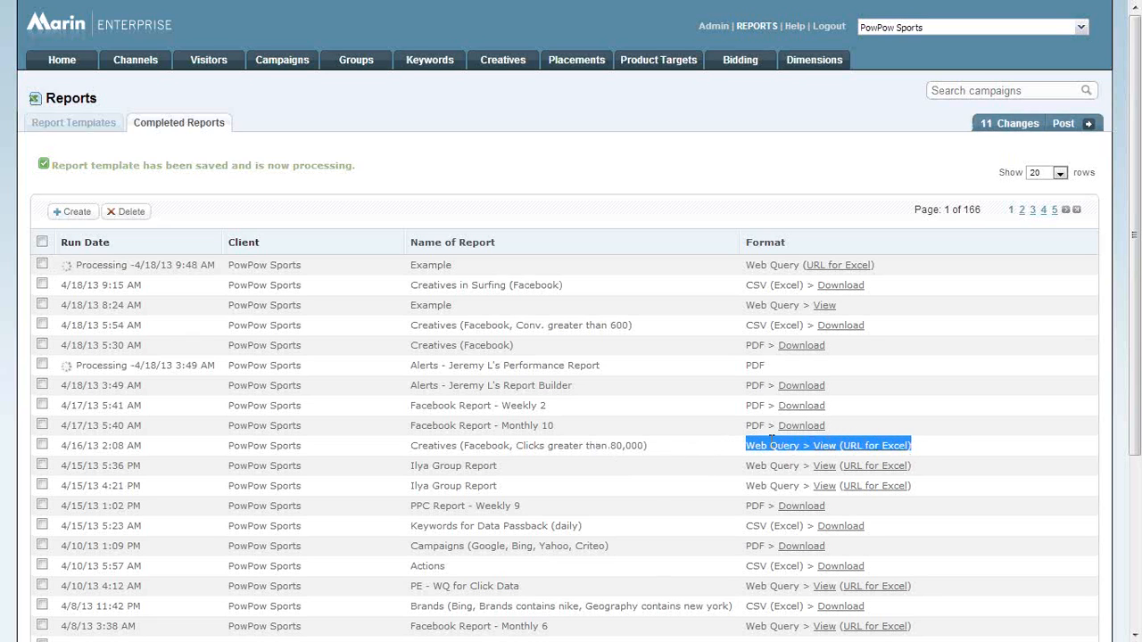
pyautogui.click(951, 447)
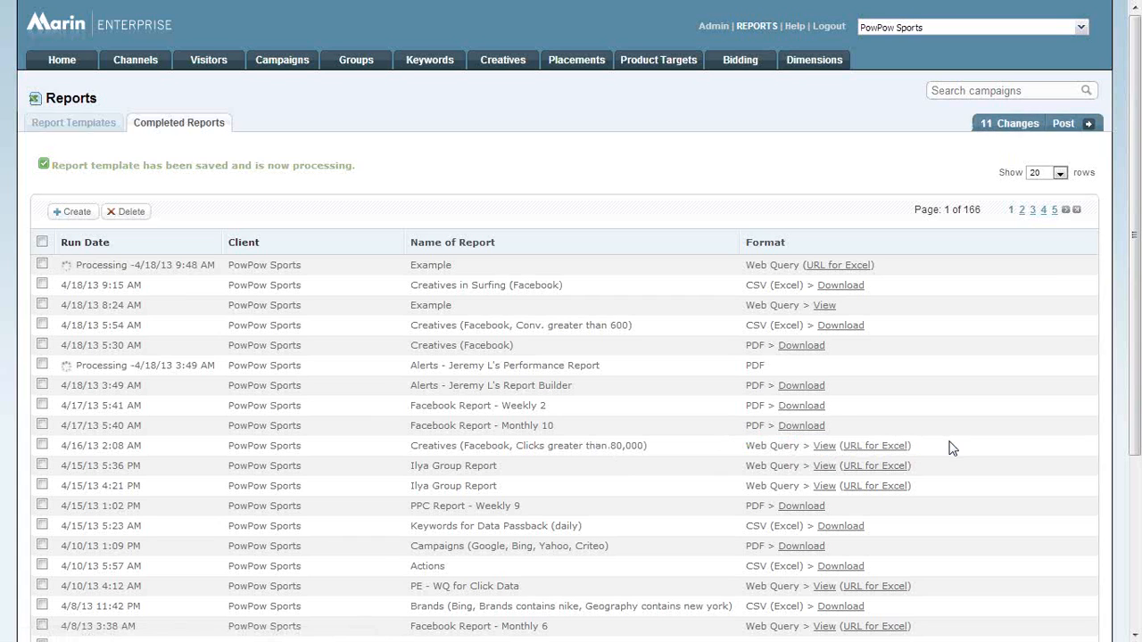
pyautogui.click(824, 446)
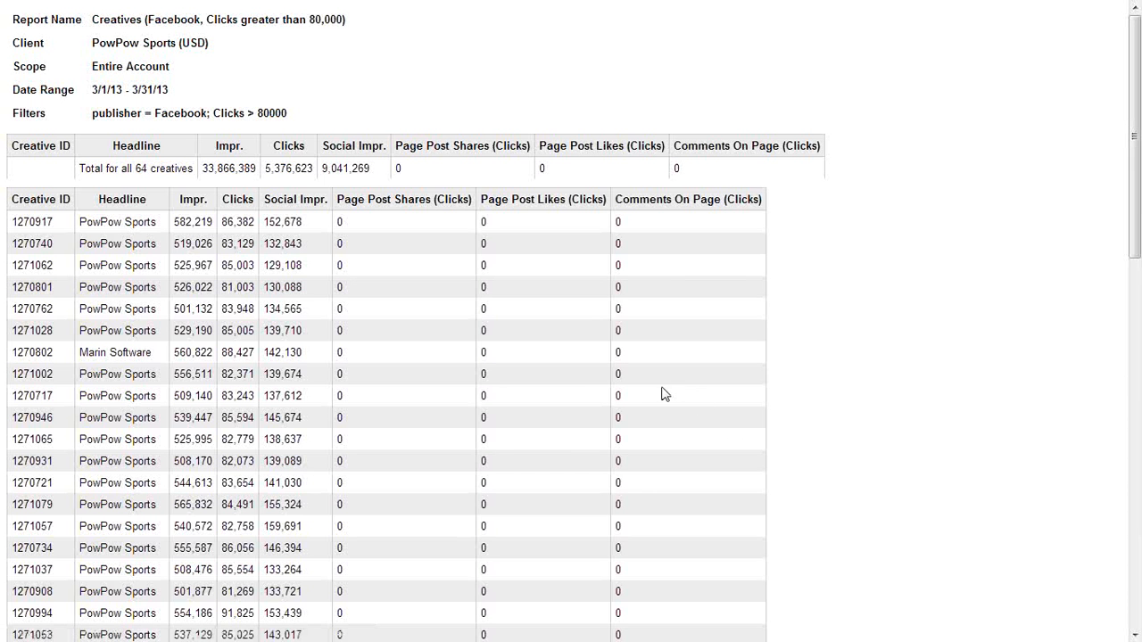
pyautogui.scroll(-10, 647, 386)
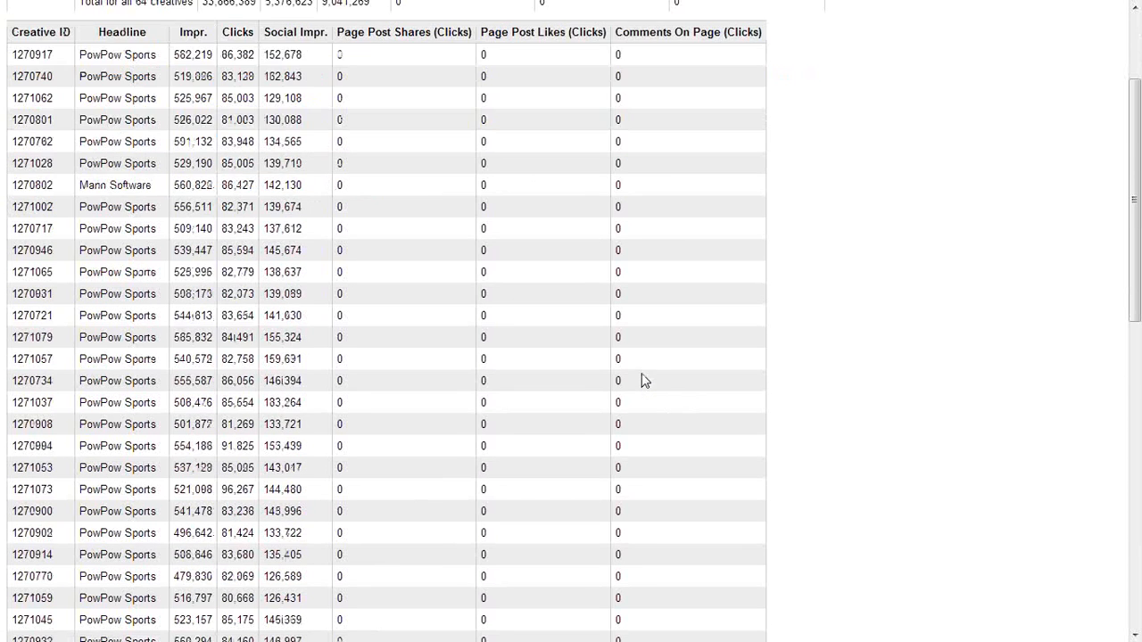
pyautogui.scroll(10, 647, 382)
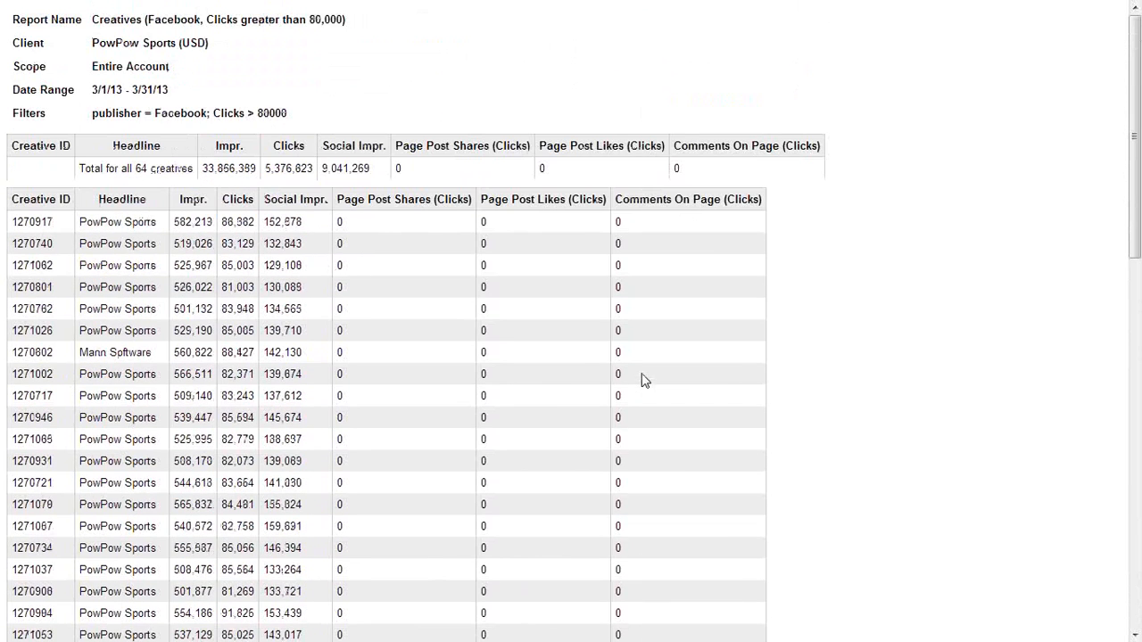
pyautogui.hotkey('alt', 'Left')
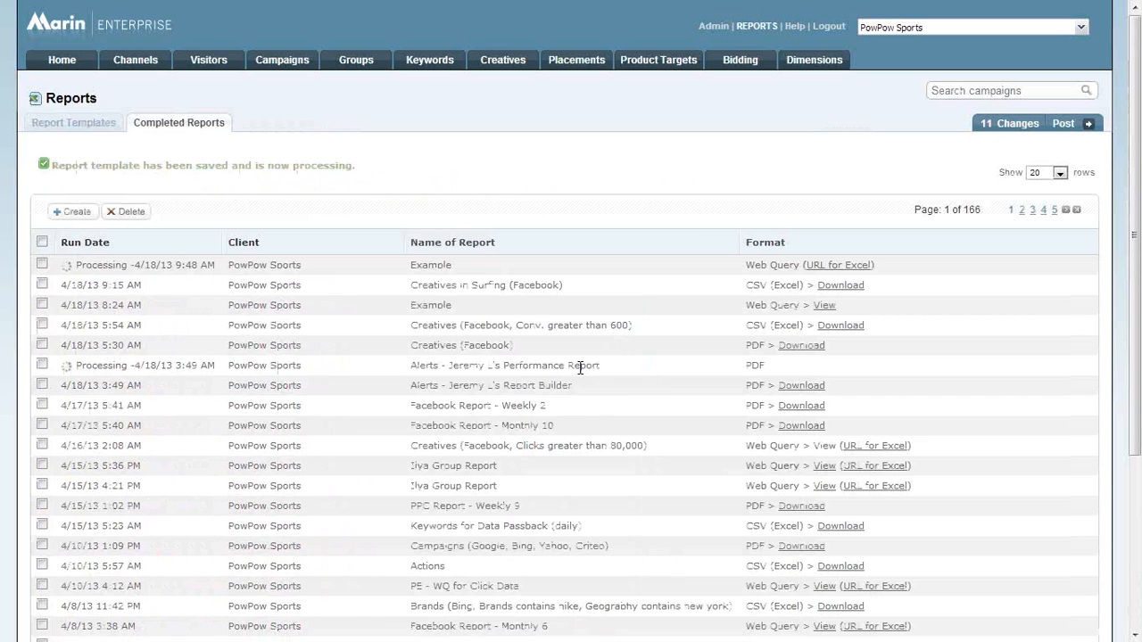
# Copy the link address of the newly run Example report's URL for Excel and switch to Microsoft Excel 2010.
pyautogui.rightClick(819, 267)
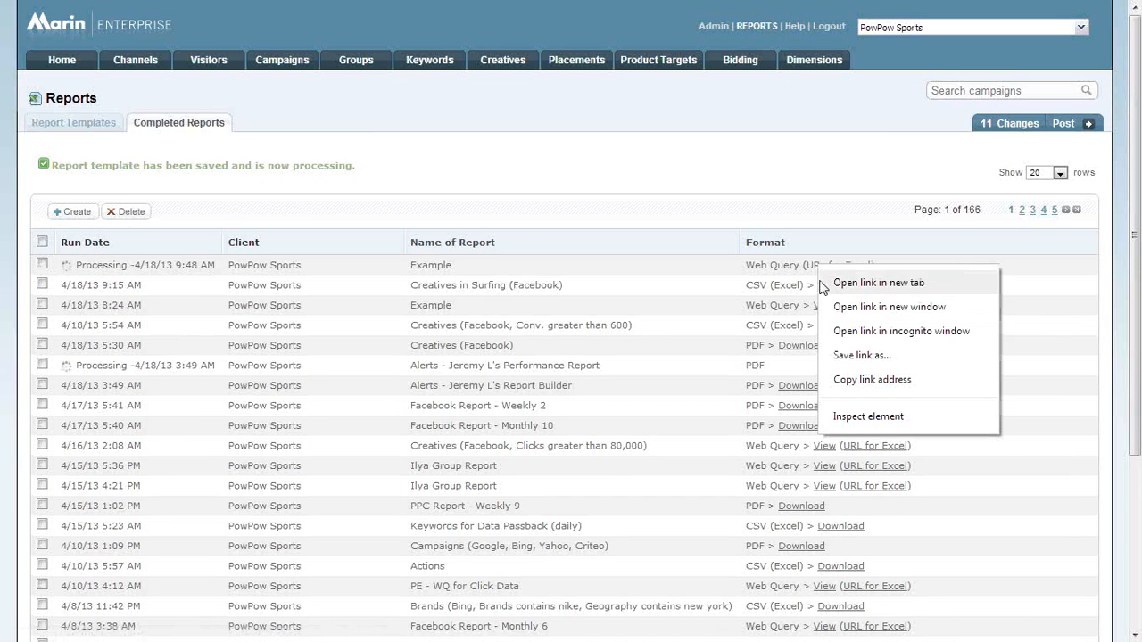
pyautogui.click(860, 381)
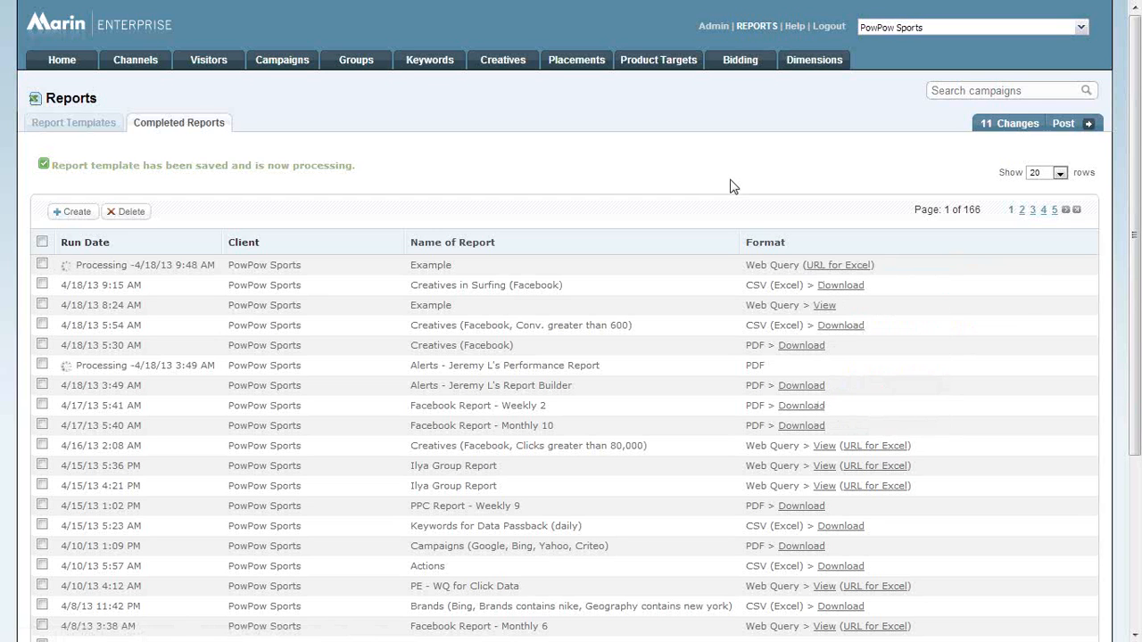
pyautogui.press('super')
pyautogui.write('excel')
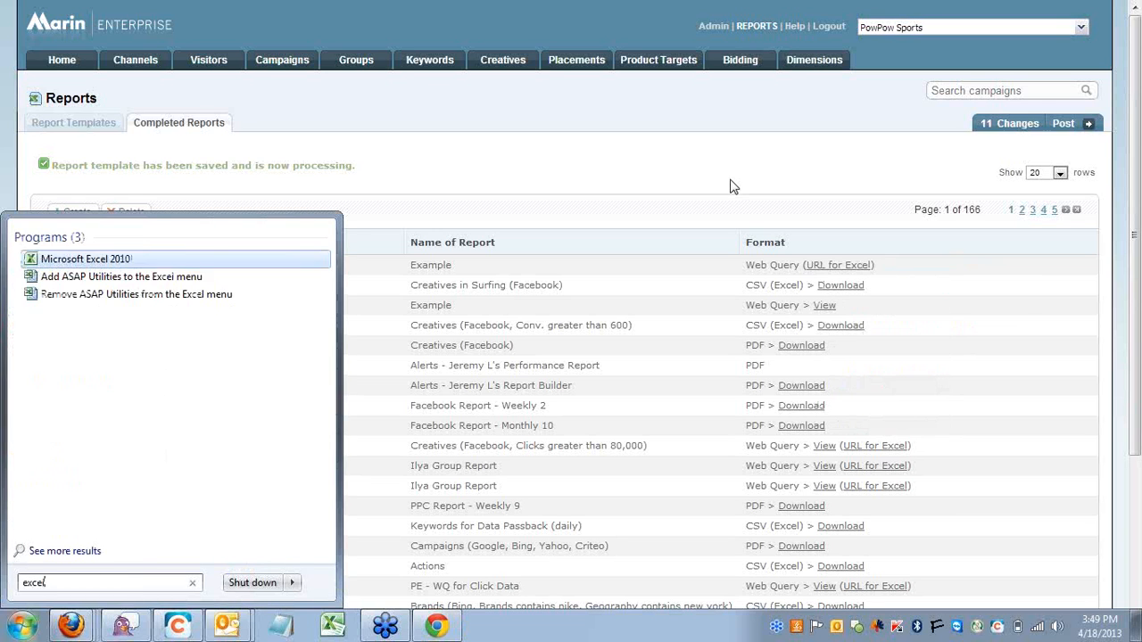
pyautogui.press('Return')
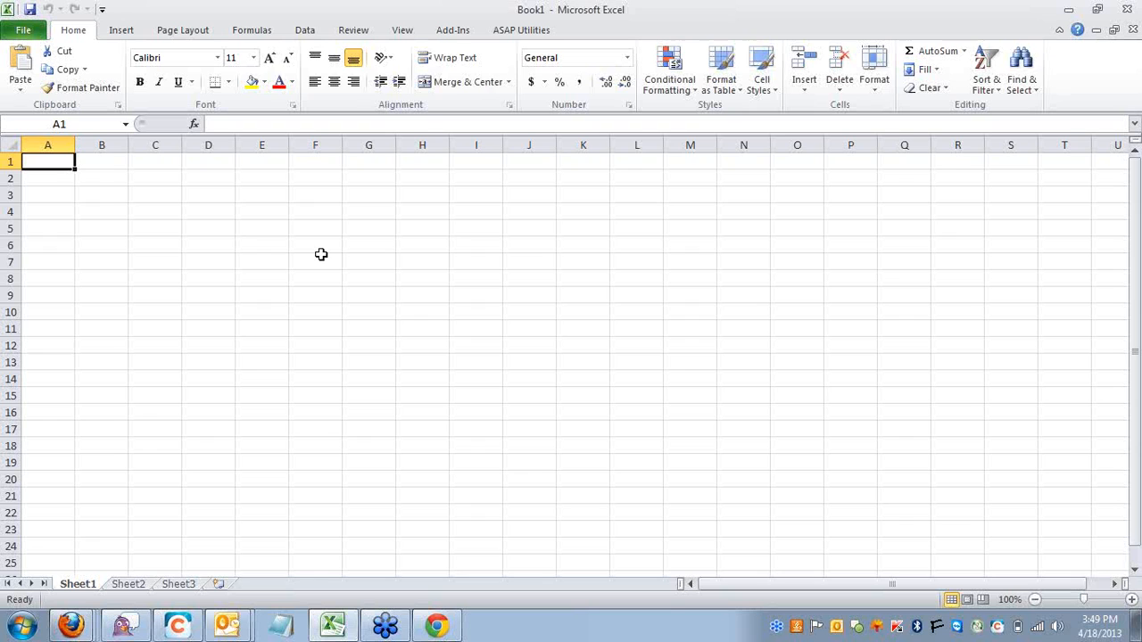
# Start a new web query in the blank workbook and enter the copied Example report URL as its address.
pyautogui.click(312, 39)
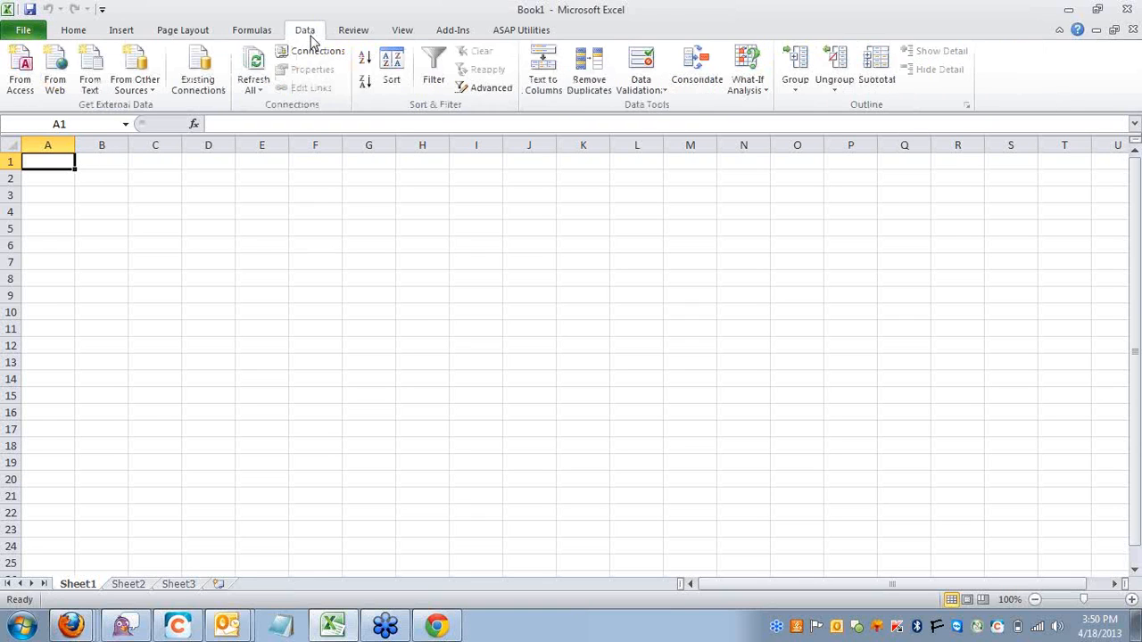
pyautogui.click(59, 60)
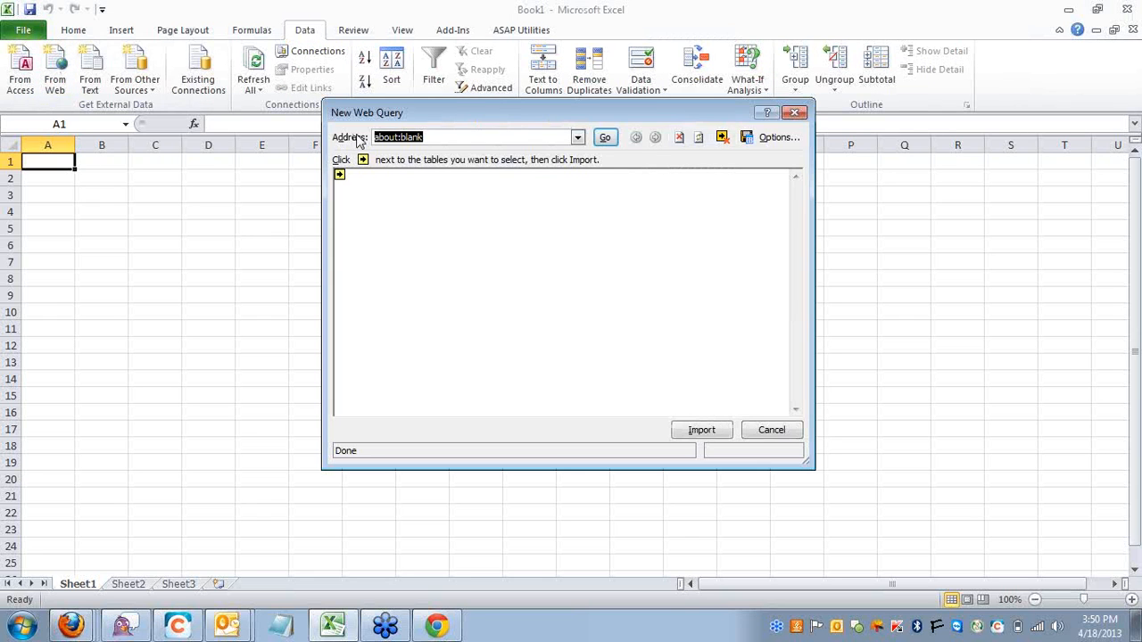
pyautogui.rightClick(439, 137)
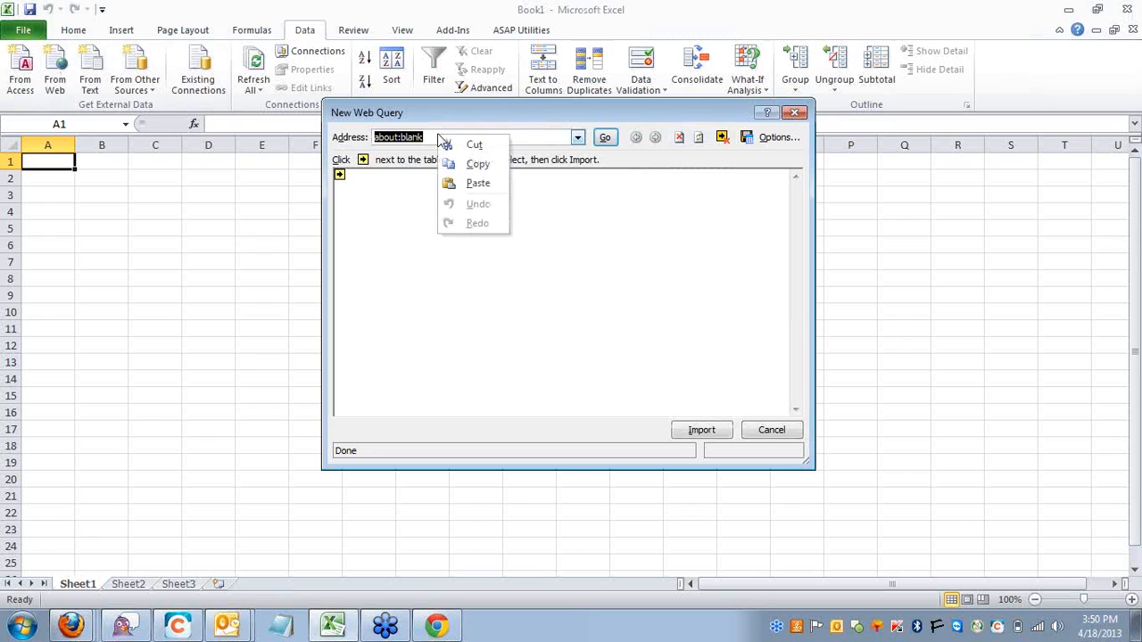
pyautogui.click(470, 184)
pyautogui.press('Home')
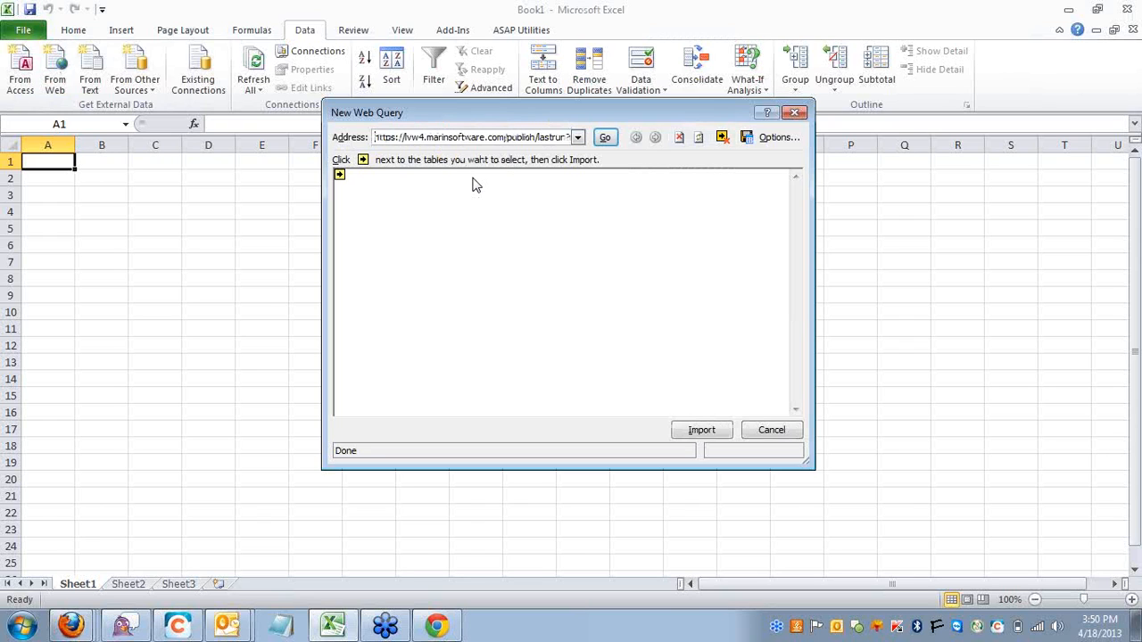
pyautogui.press('End')
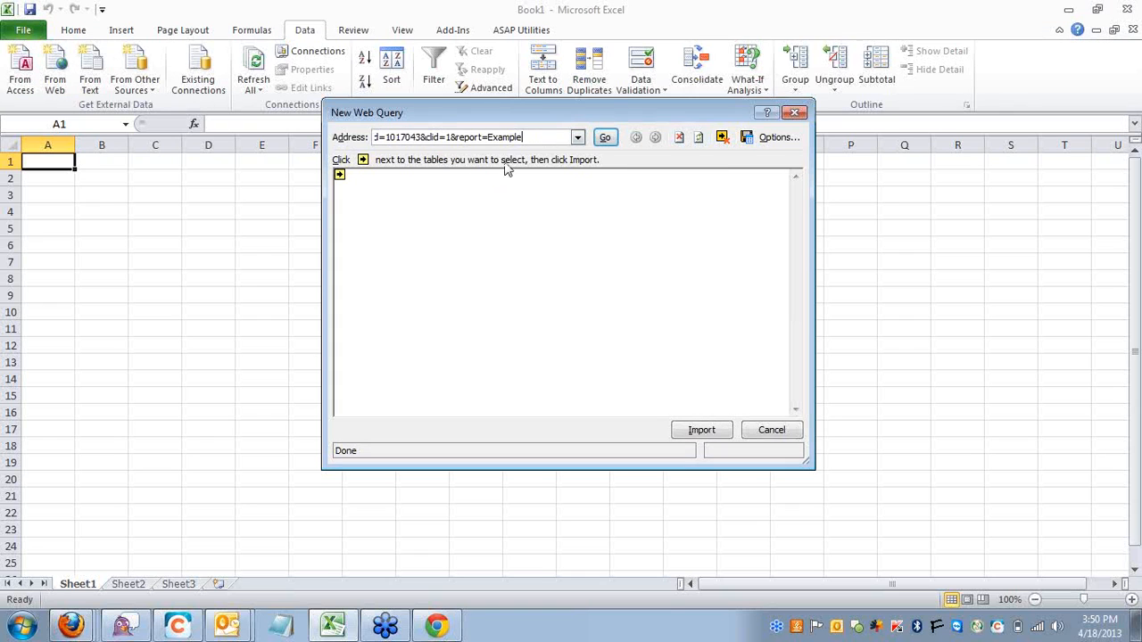
# Load the web query address and try to sign in to the server with the account's e-mail user name and password.
pyautogui.click(605, 138)
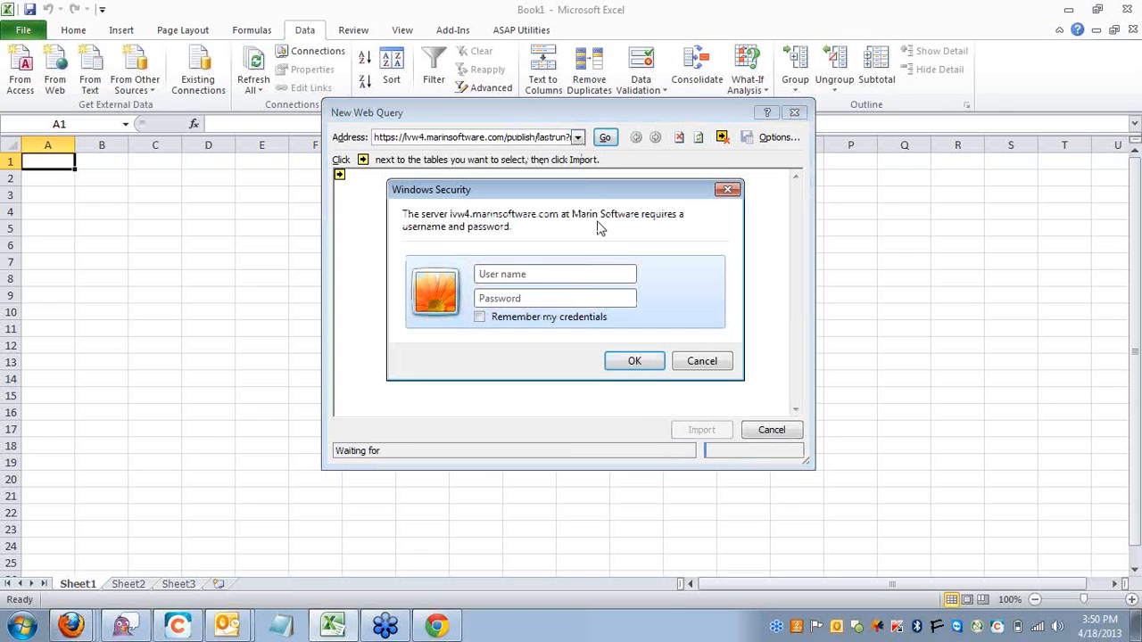
pyautogui.click(609, 274)
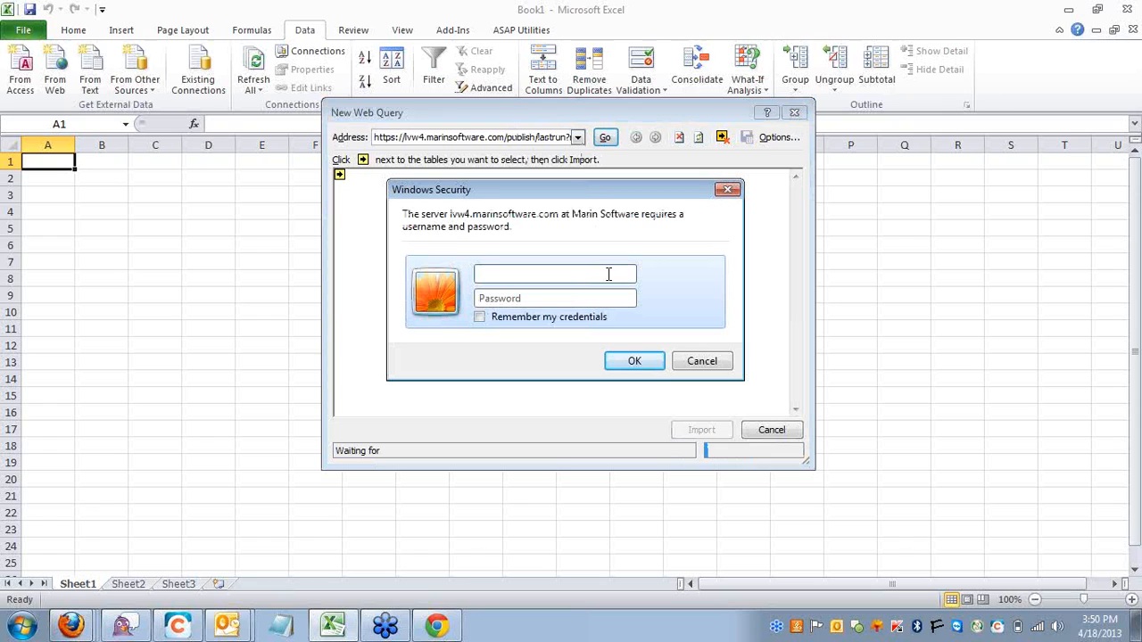
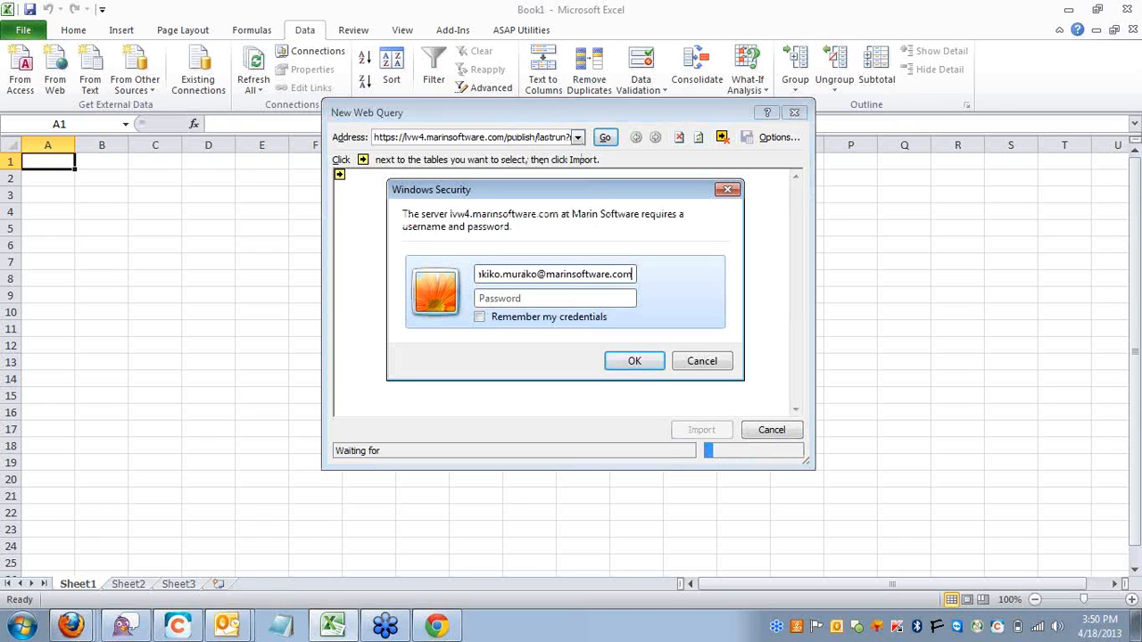
pyautogui.press('Tab')
pyautogui.write('********')
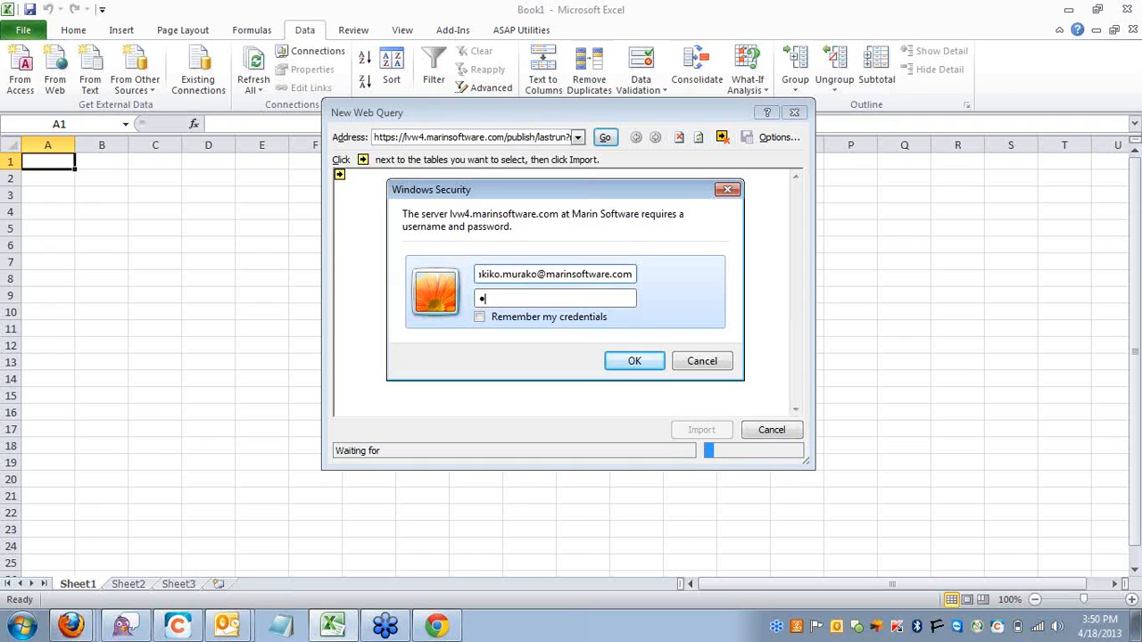
pyautogui.write('**')
pyautogui.click(634, 362)
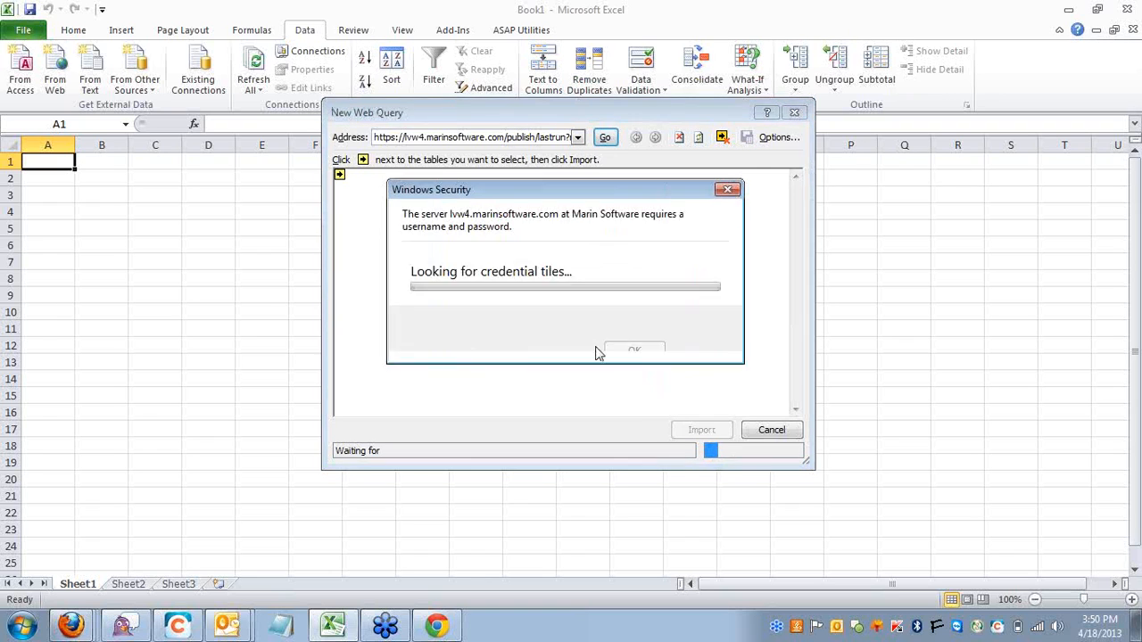
pyautogui.write('**********')
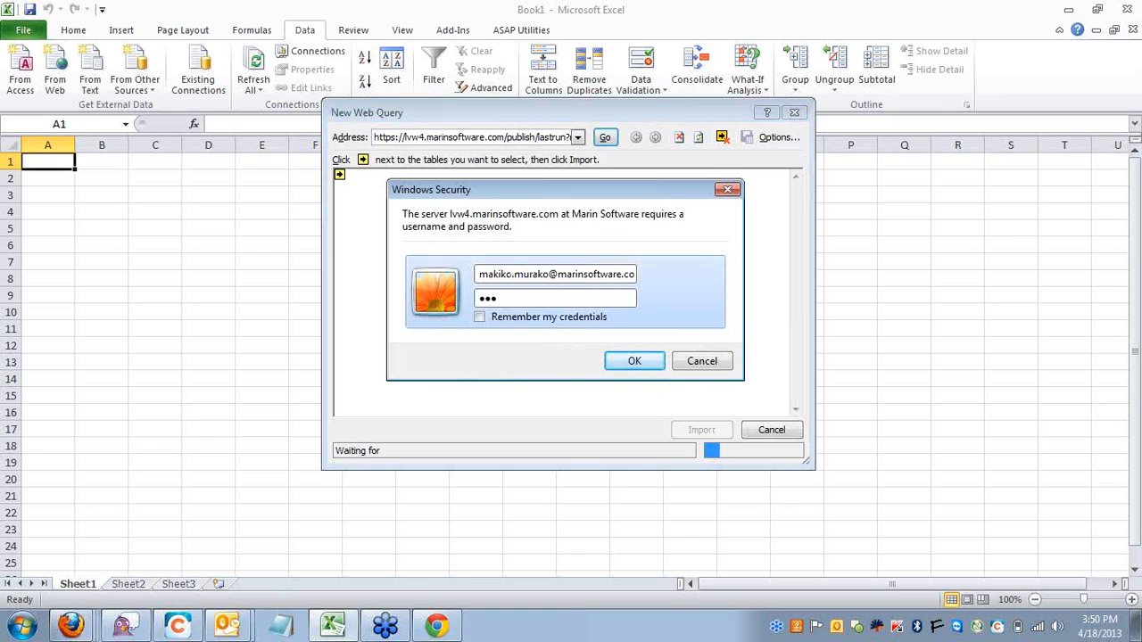
pyautogui.press('Return')
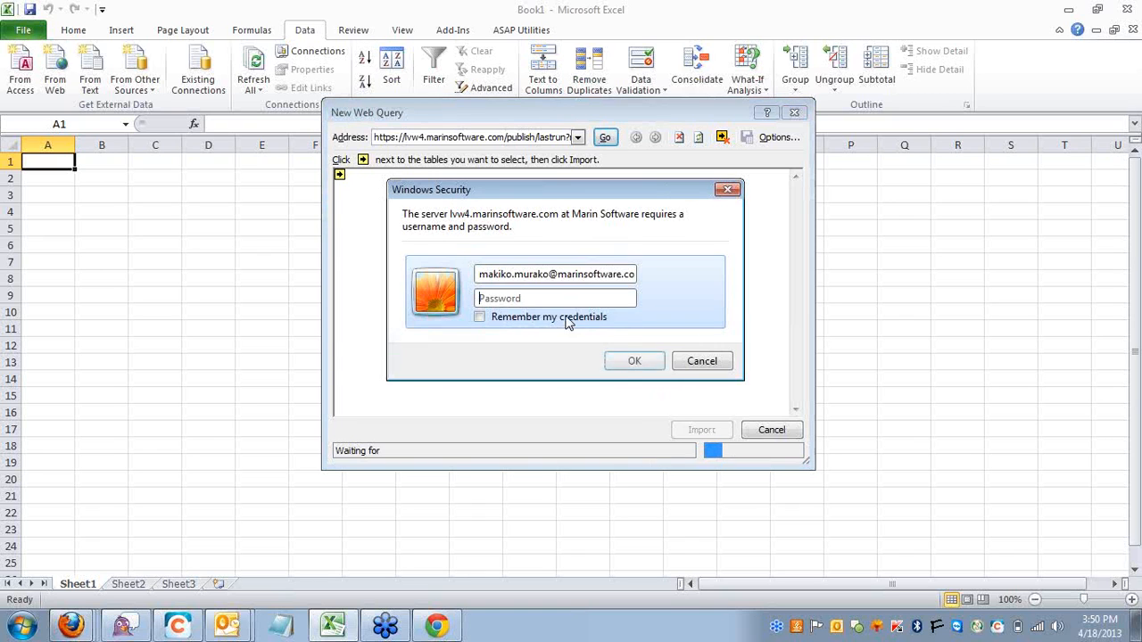
# Correct the spelling of the e-mail user name and sign in again with the account password.
pyautogui.press('Home')
pyautogui.press('Right')
pyautogui.press('Right')
pyautogui.press('Right')
pyautogui.press('Right')
pyautogui.press('Right')
pyautogui.press('Right')
pyautogui.press('Right')
pyautogui.press('Right')
pyautogui.press('Right')
pyautogui.press('Right')
pyautogui.press('Right')
pyautogui.write('o')
pyautogui.press('Right')
pyautogui.press('Right')
pyautogui.press('BackSpace')
pyautogui.write('a')
pyautogui.press('Tab')
pyautogui.write('•••••••••••')
pyautogui.press('Return')
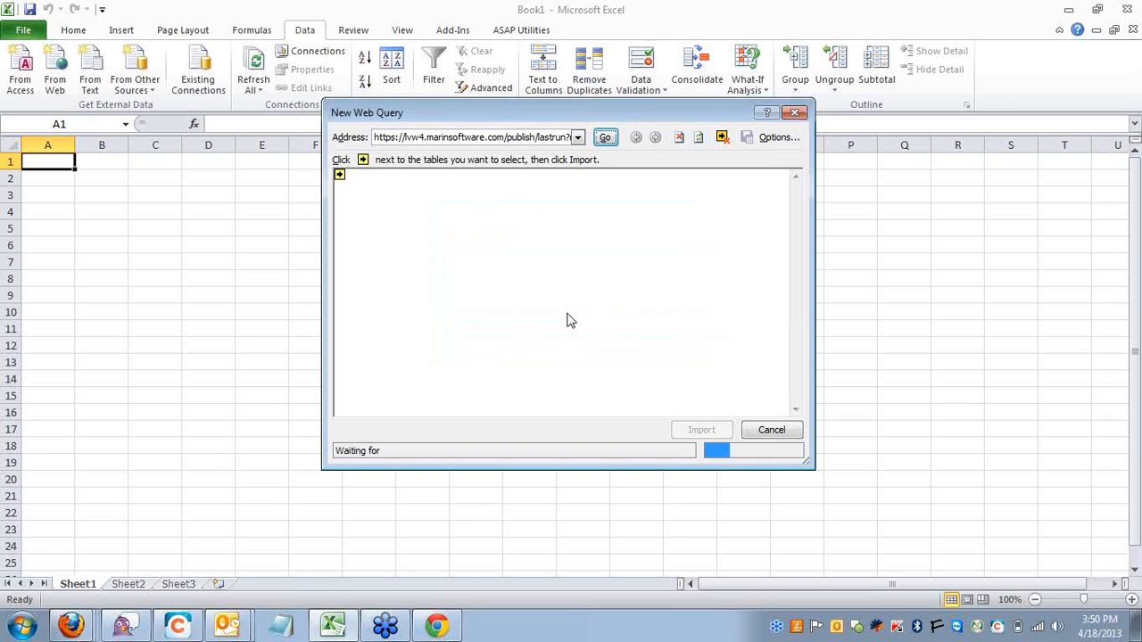
# Reposition and enlarge the New Web Query window and look through the Example report preview.
pyautogui.moveTo(616, 119); pyautogui.dragTo(359, 55)
pyautogui.moveTo(558, 405); pyautogui.dragTo(1059, 507)
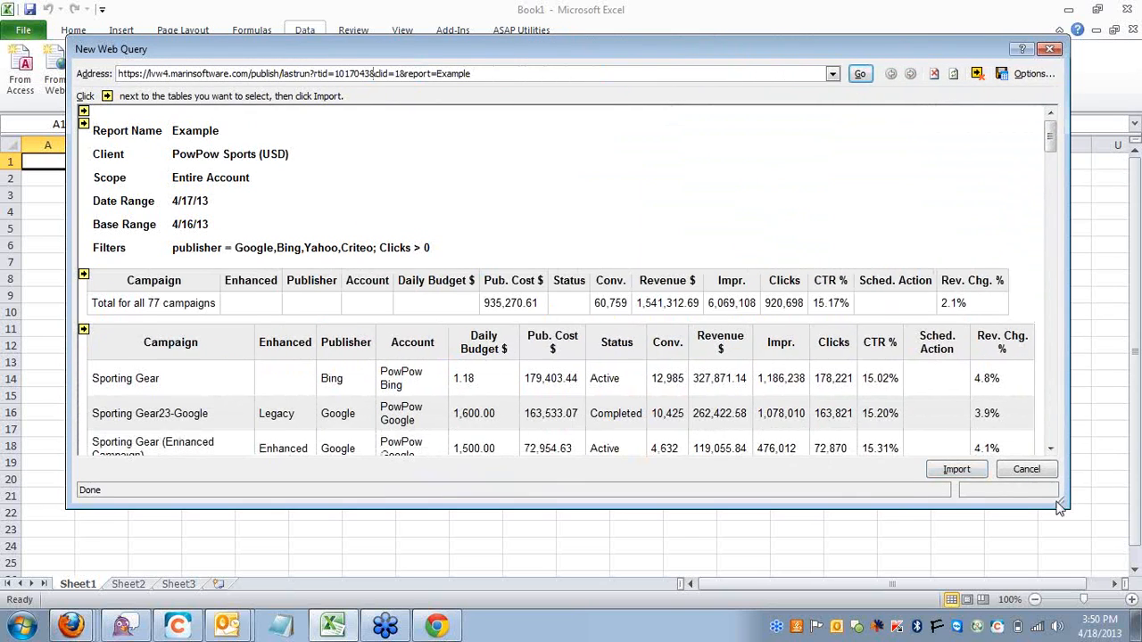
pyautogui.scroll(-5, 700, 411)
pyautogui.scroll(5, 701, 410)
pyautogui.scroll(-2, 182, 218)
pyautogui.scroll(2, 183, 218)
pyautogui.scroll(-2, 211, 251)
pyautogui.scroll(2, 211, 252)
# Mark the report details, totals and campaign tables for import, and select the entire page as well.
pyautogui.click(84, 124)
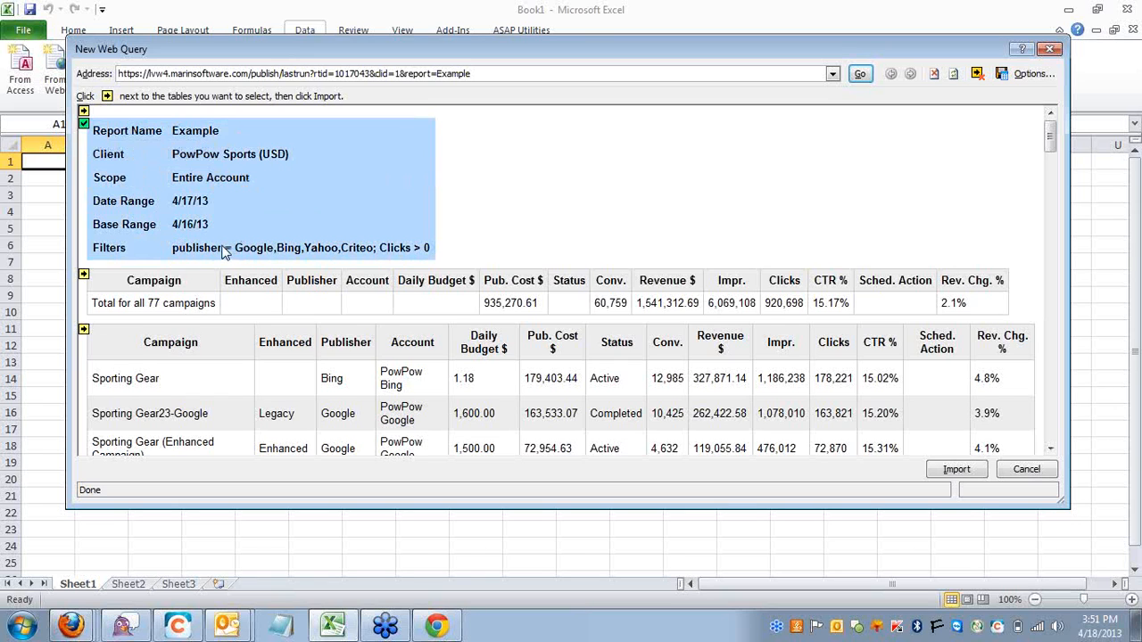
pyautogui.click(83, 275)
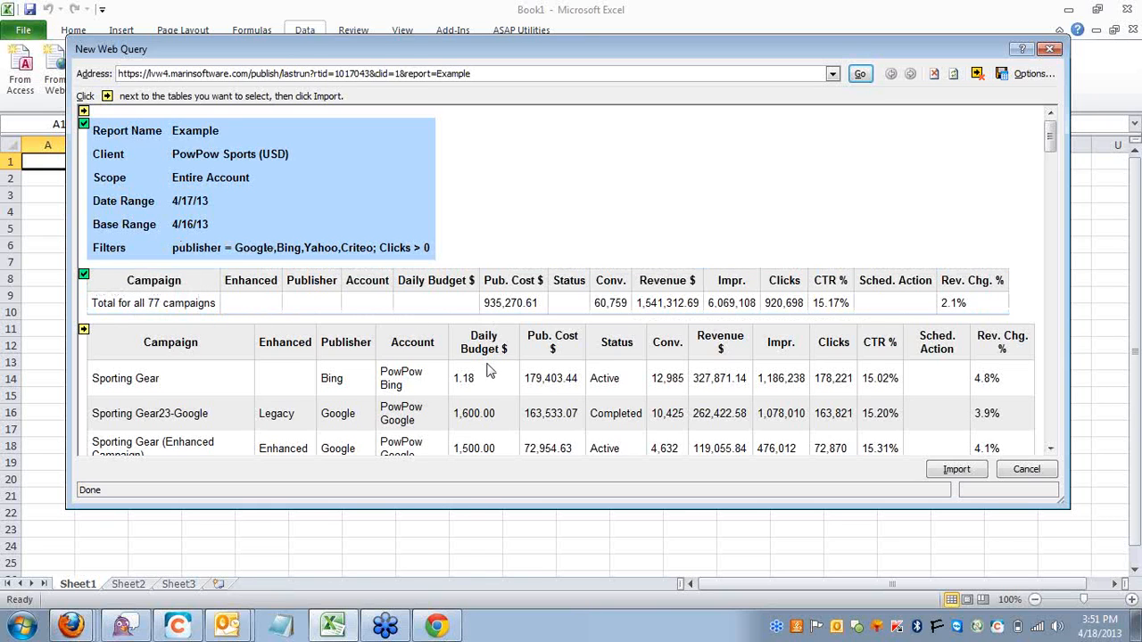
pyautogui.click(84, 329)
pyautogui.scroll(-5, 214, 333)
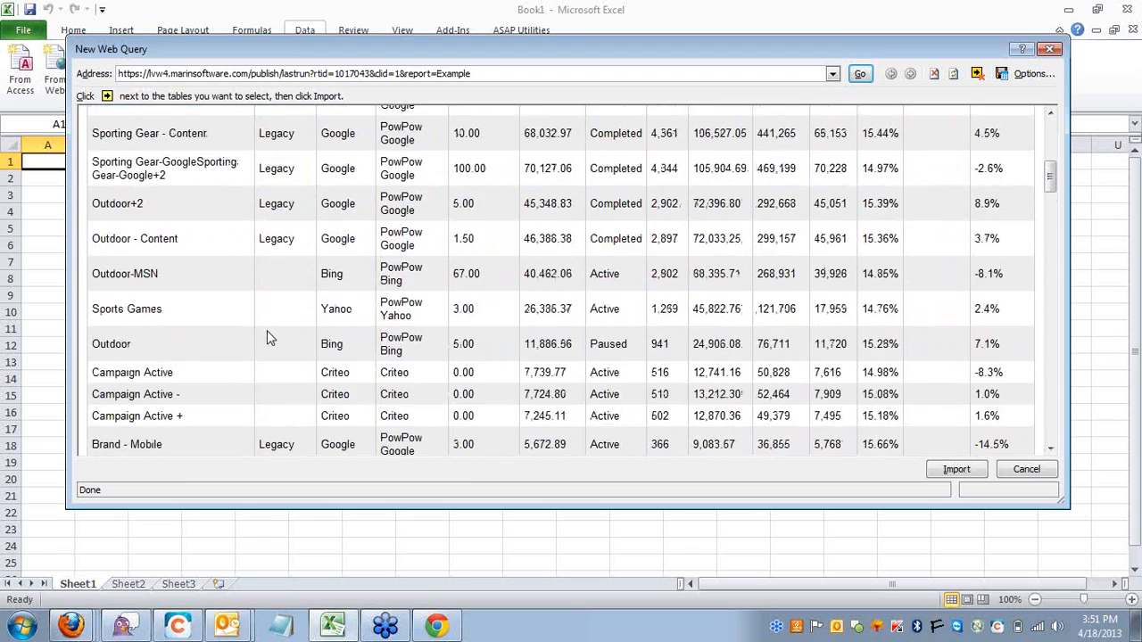
pyautogui.scroll(-3, 271, 339)
pyautogui.scroll(10, 267, 334)
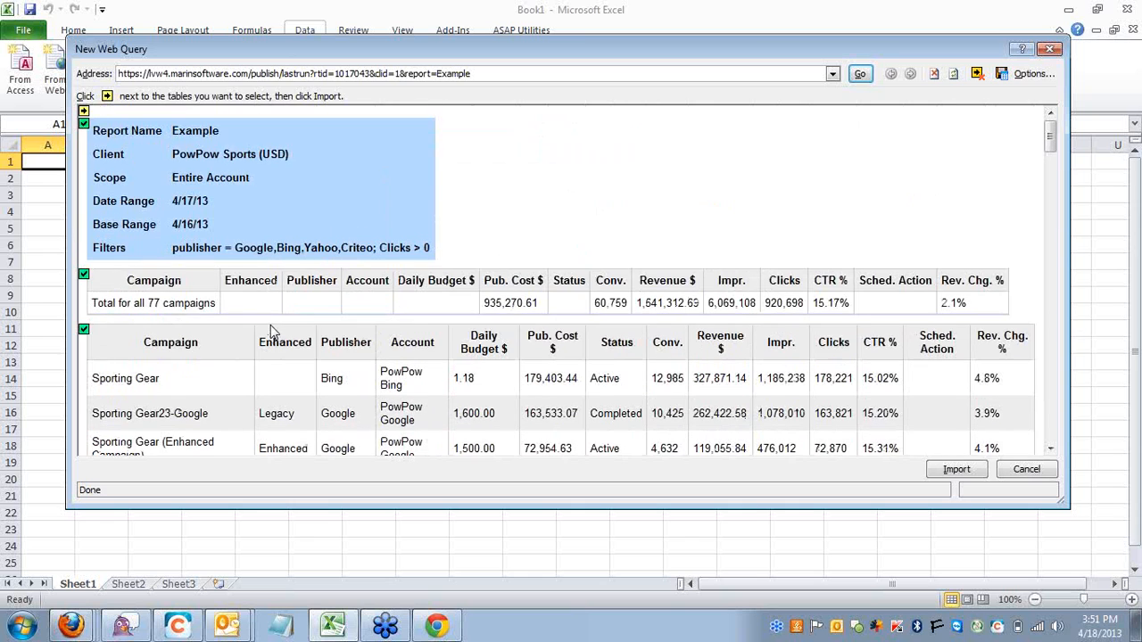
pyautogui.click(83, 113)
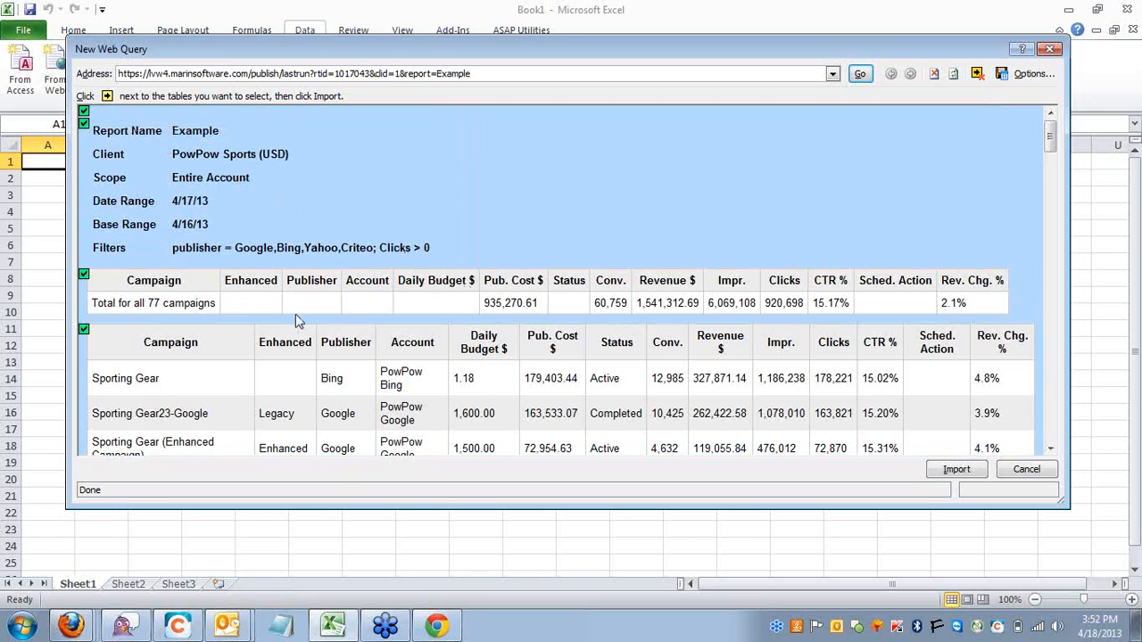
# Import the selected report data into the existing worksheet at cell A1 of Sheet1.
pyautogui.click(956, 470)
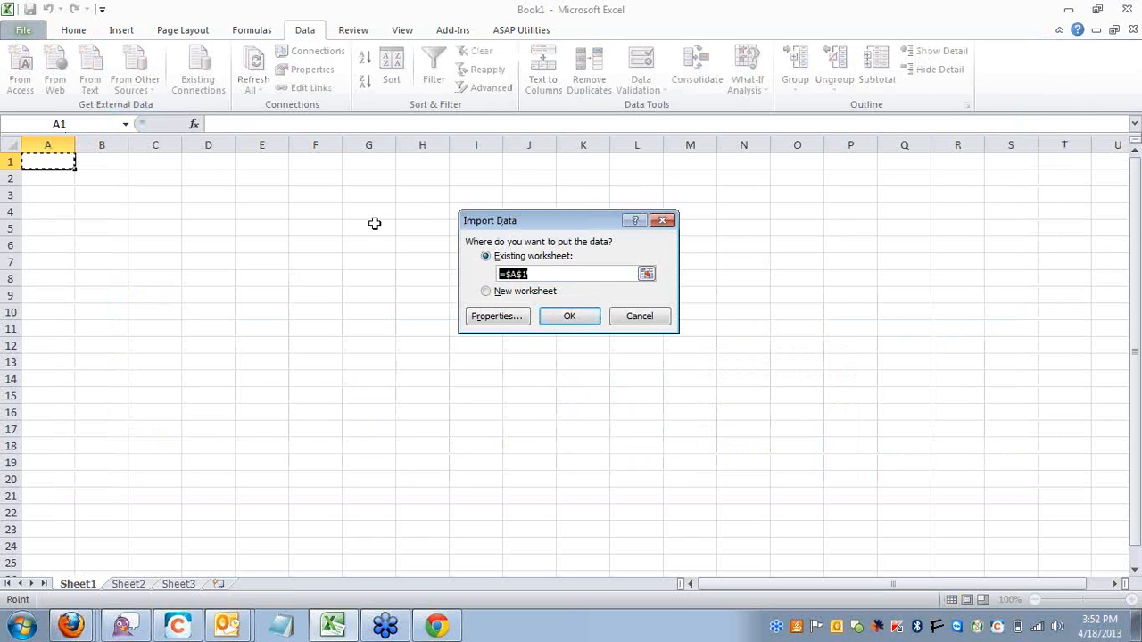
pyautogui.click(48, 162)
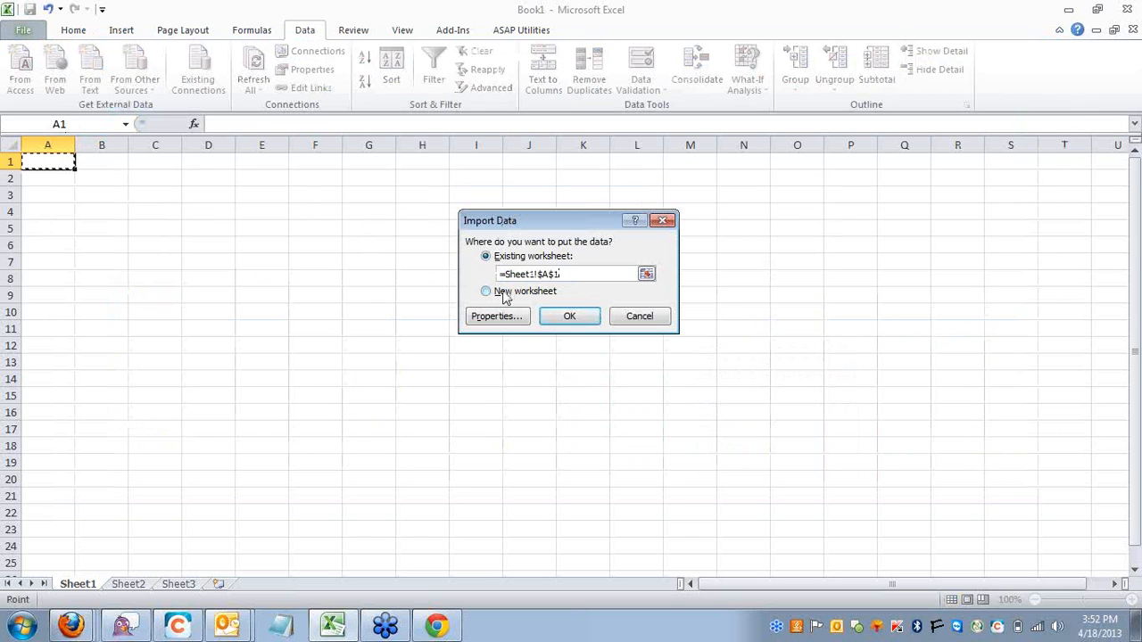
pyautogui.click(562, 318)
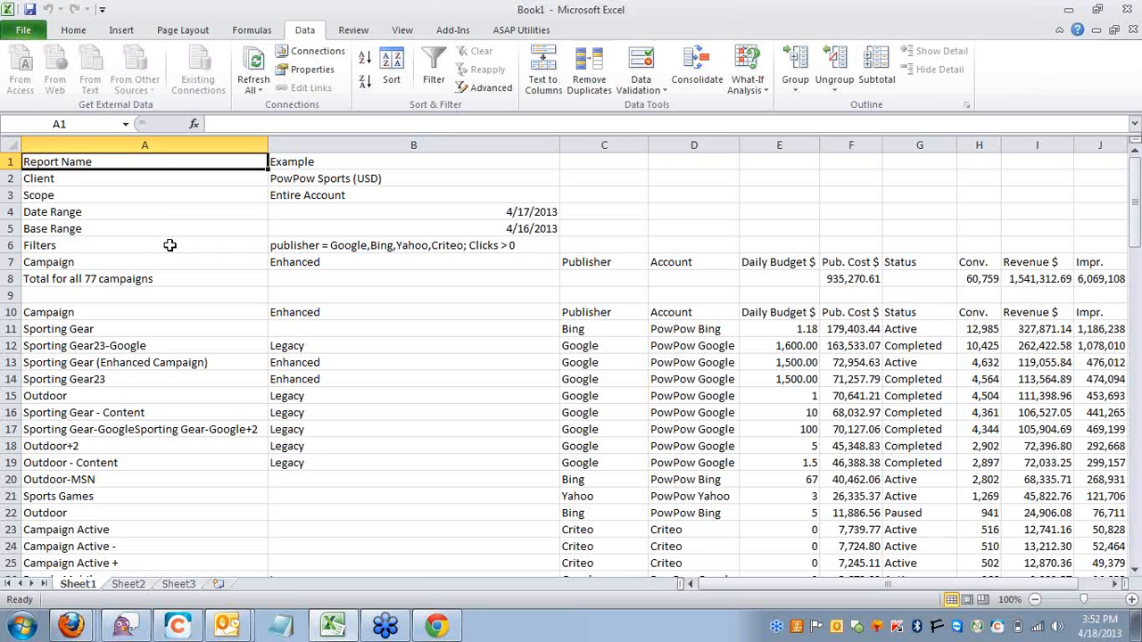
# Look over the imported report details and the totals section in rows 1 to 8.
pyautogui.scroll(-2, 172, 248)
pyautogui.scroll(2, 172, 246)
pyautogui.click(582, 260)
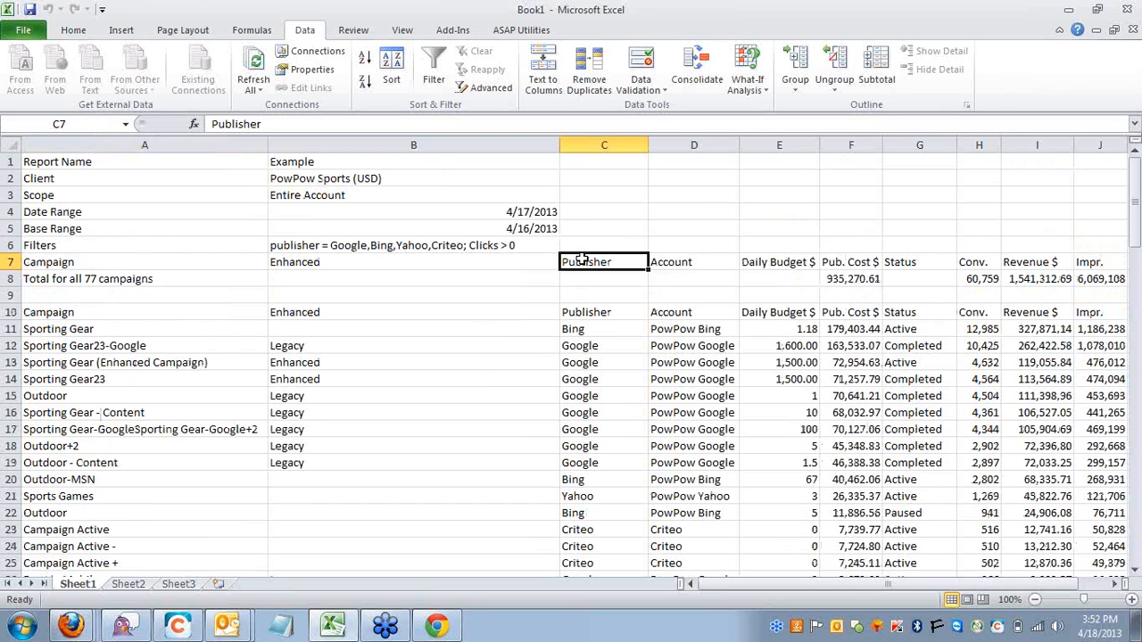
pyautogui.press('Left')
pyautogui.press('Left')
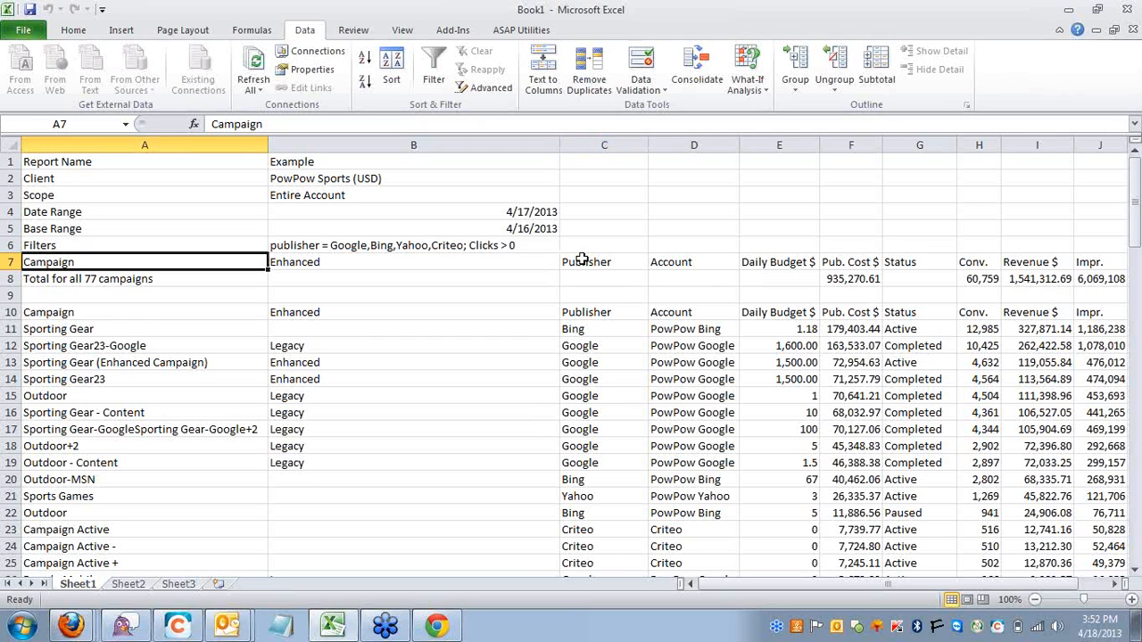
pyautogui.moveTo(239, 278); pyautogui.dragTo(164, 162)
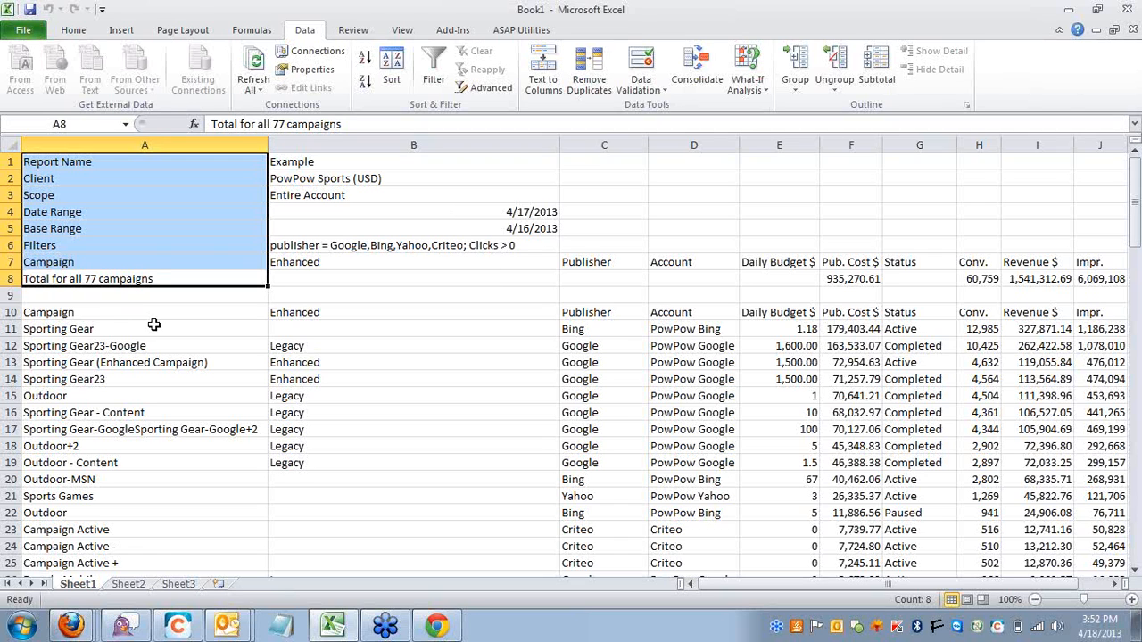
# Examine the campaign table's header row and the extent of its data, starting from cell A10.
pyautogui.hotkey('ctrl', 'Down')
pyautogui.press('Right')
pyautogui.press('Right')
pyautogui.press('Right')
pyautogui.press('Right')
pyautogui.press('Right')
pyautogui.press('Right')
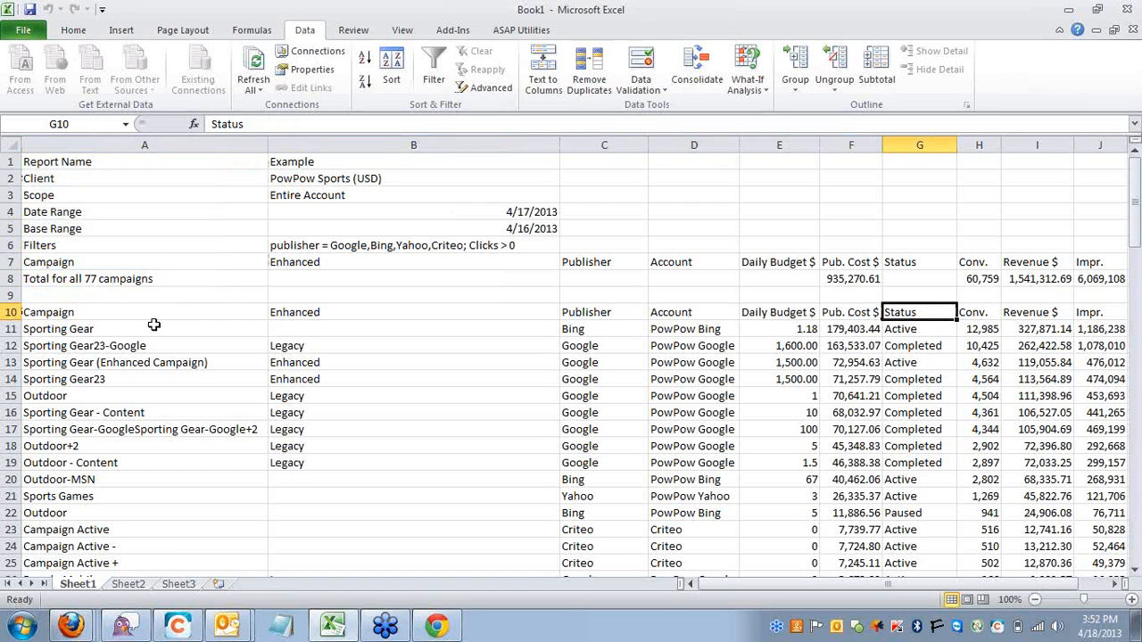
pyautogui.press('Left')
pyautogui.press('Left')
pyautogui.press('Left')
pyautogui.press('Left')
pyautogui.press('Left')
pyautogui.press('Left')
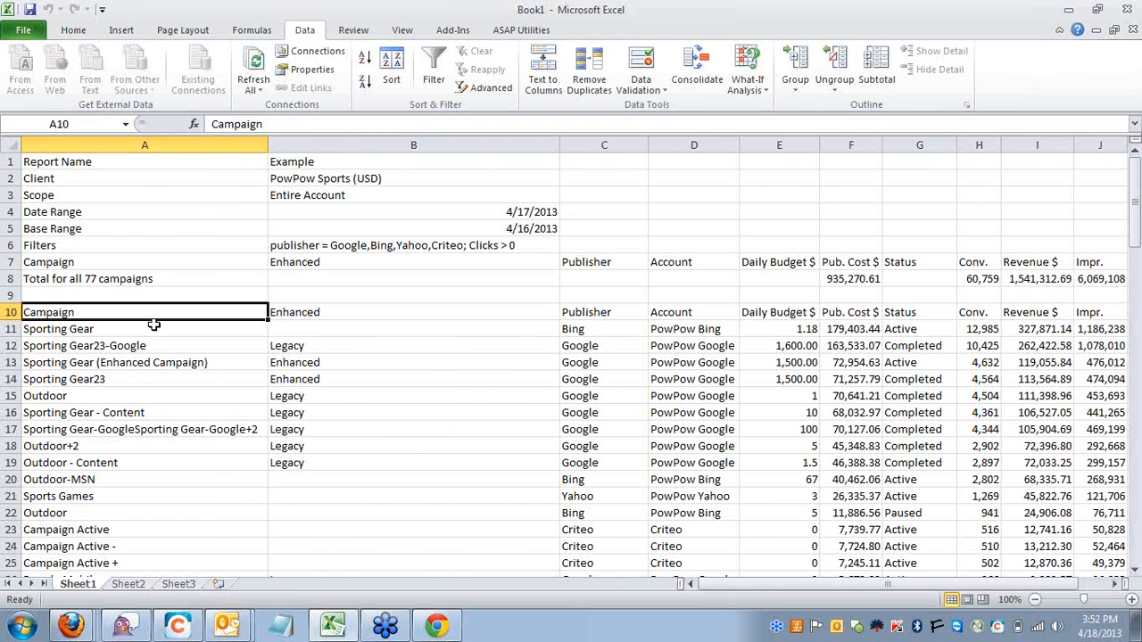
pyautogui.hotkey('ctrl', 'shift', 'Right')
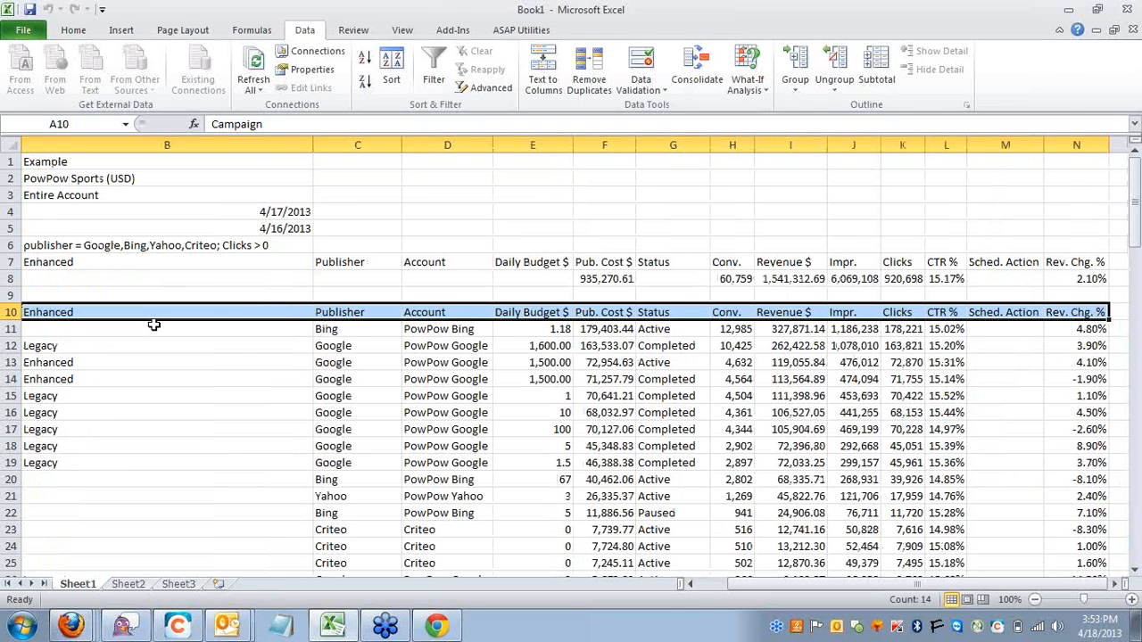
pyautogui.hotkey('ctrl', 'shift', 'Down')
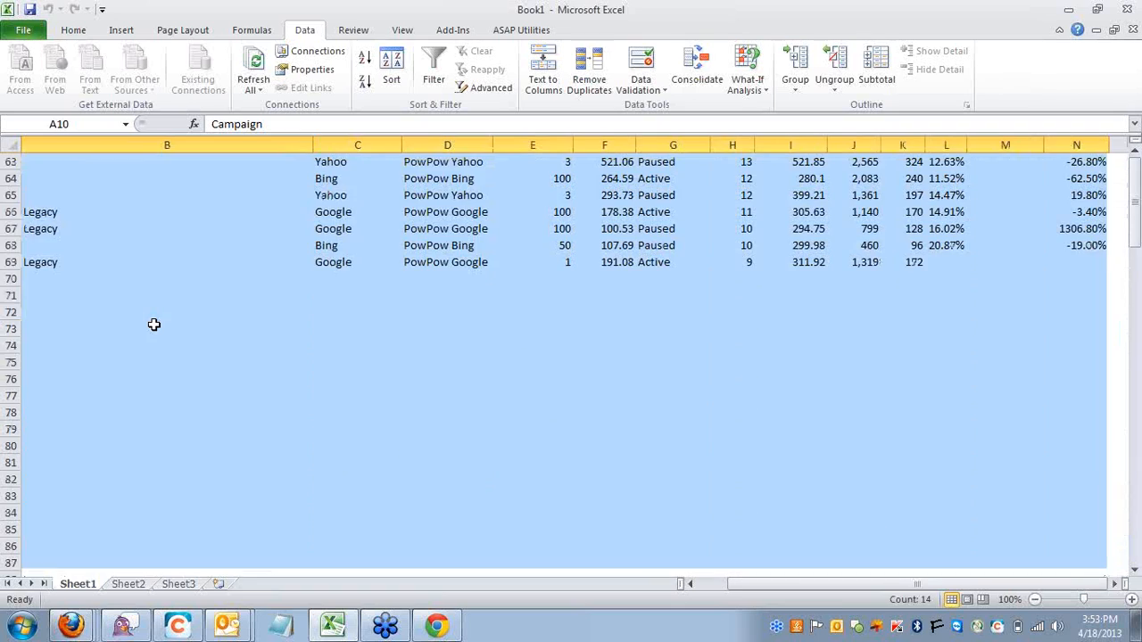
pyautogui.hotkey('ctrl', 'Home')
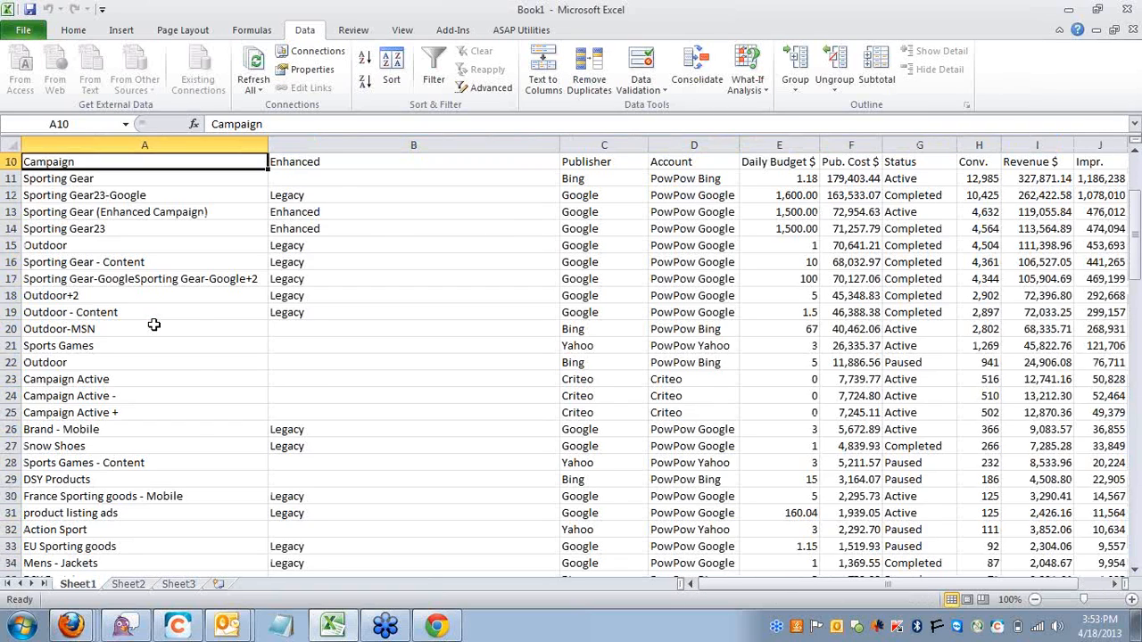
pyautogui.scroll(3, 153, 325)
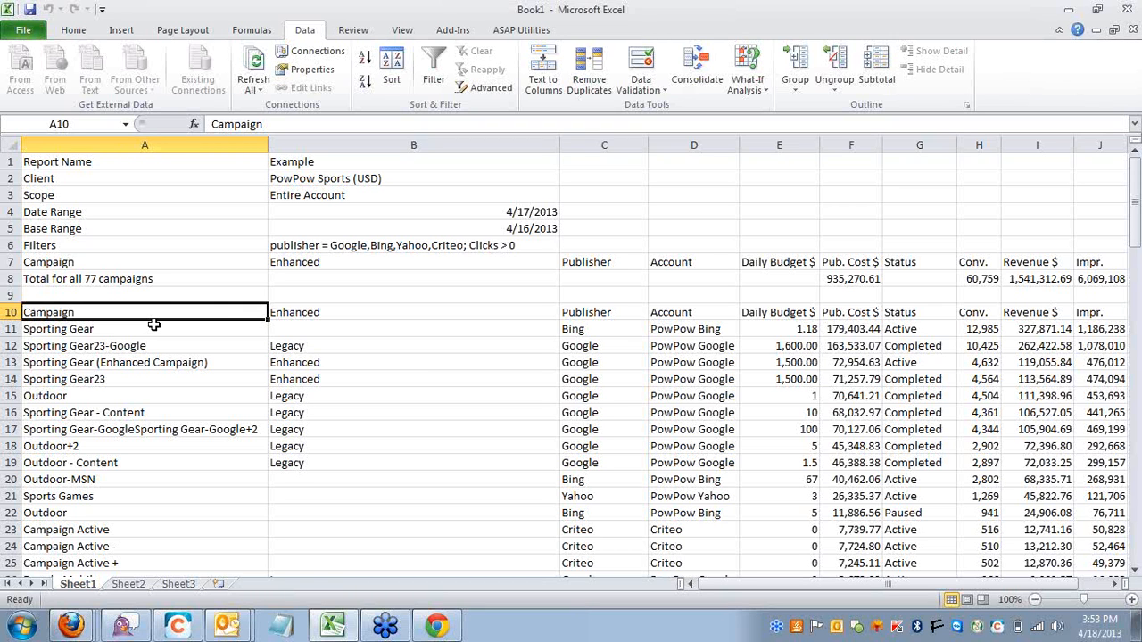
pyautogui.hotkey('ctrl', 'Right')
pyautogui.press('Right')
pyautogui.press('Down')
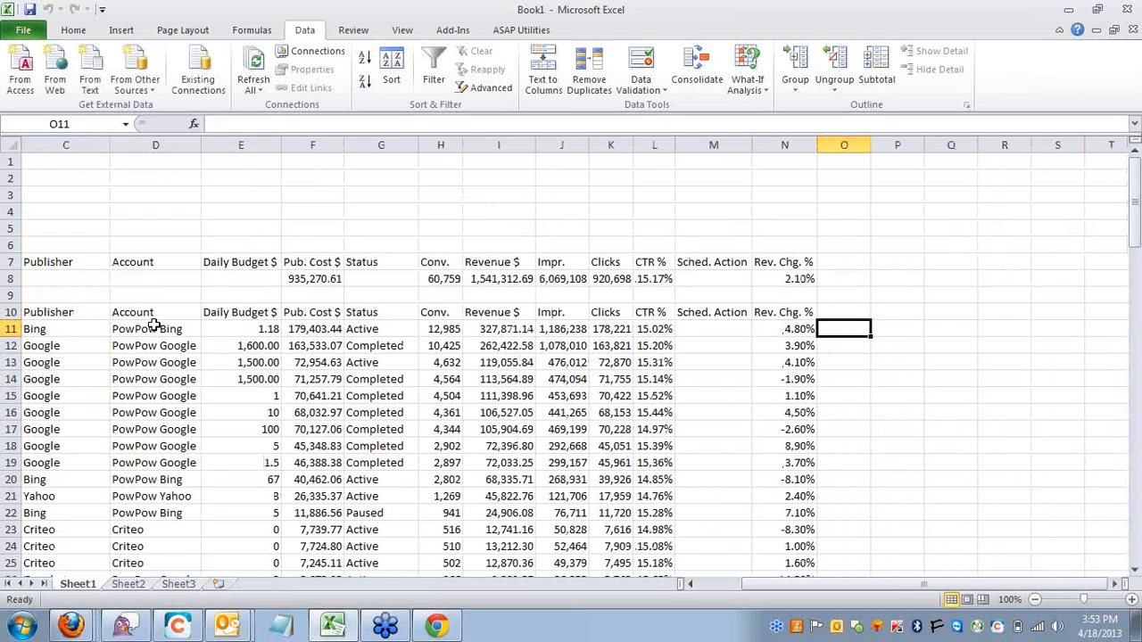
pyautogui.write('=')
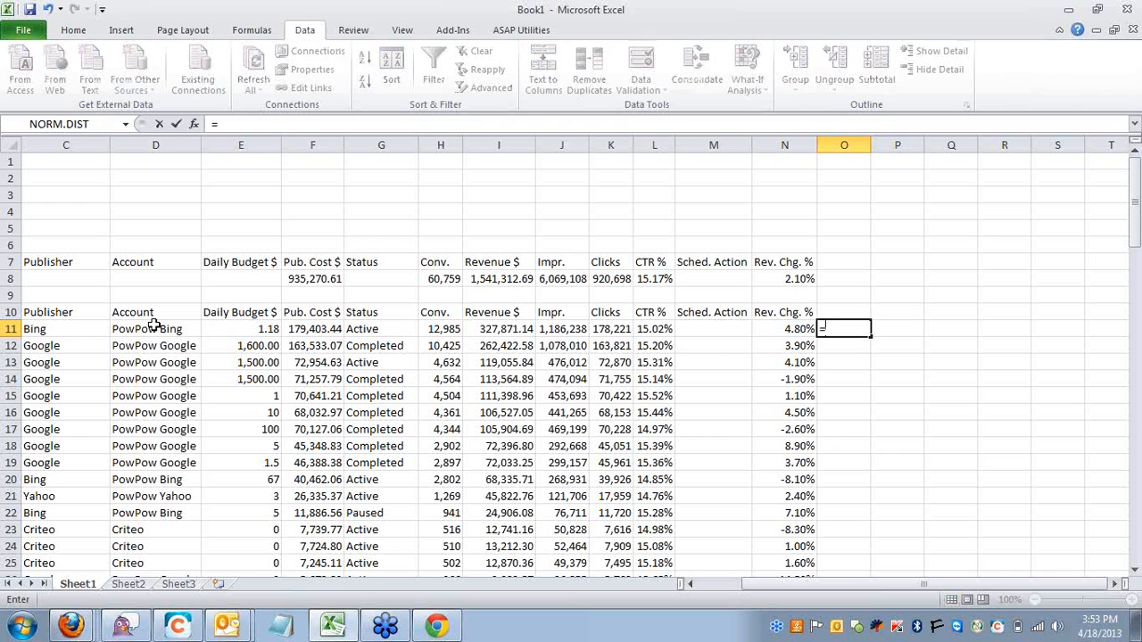
pyautogui.press('Escape')
pyautogui.press('Left')
pyautogui.hotkey('ctrl', 'Left')
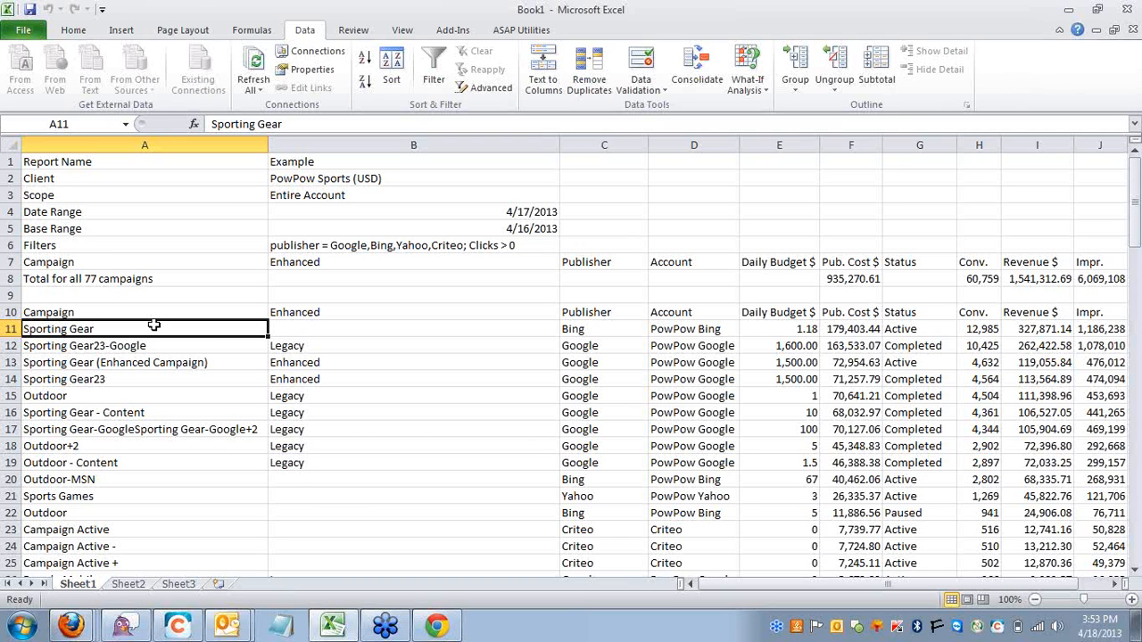
# Return to cell A1 and close the Book1 workbook without saving the changes.
pyautogui.hotkey('ctrl', 'Up')
pyautogui.hotkey('ctrl', 'Up')
pyautogui.hotkey('ctrl', 'Up')
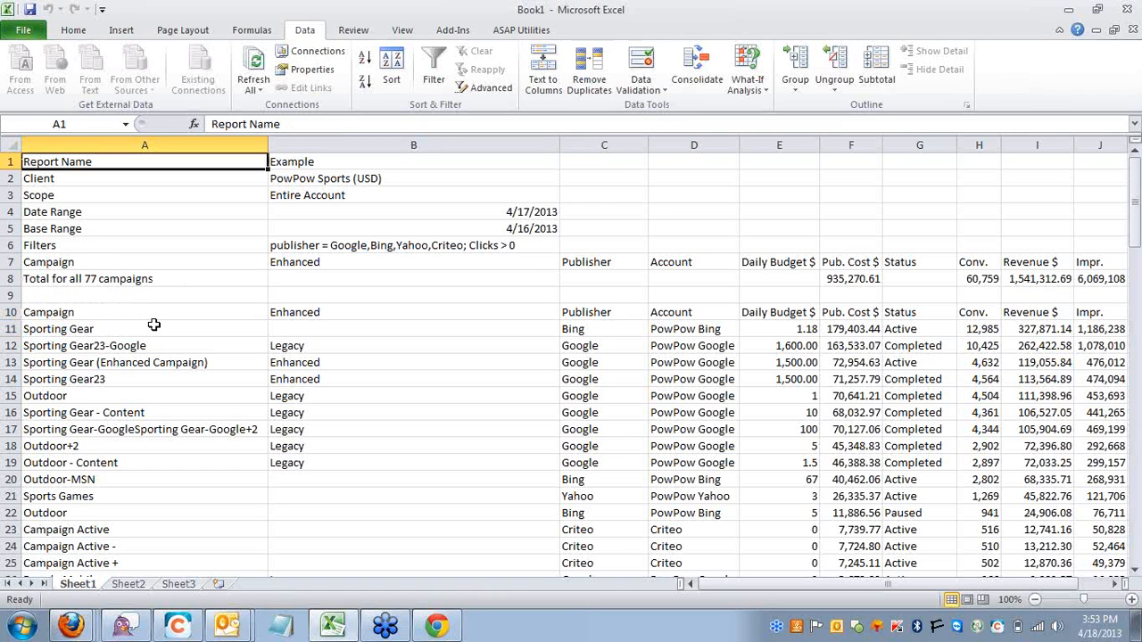
pyautogui.hotkey('ctrl', 'w')
pyautogui.press('Tab')
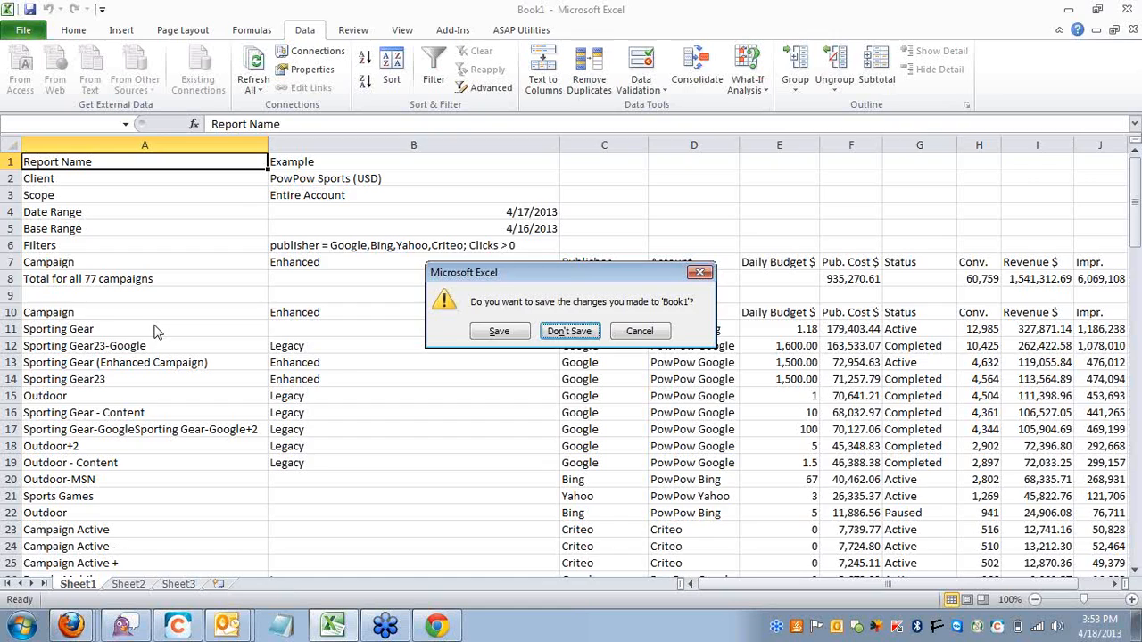
pyautogui.press('Return')
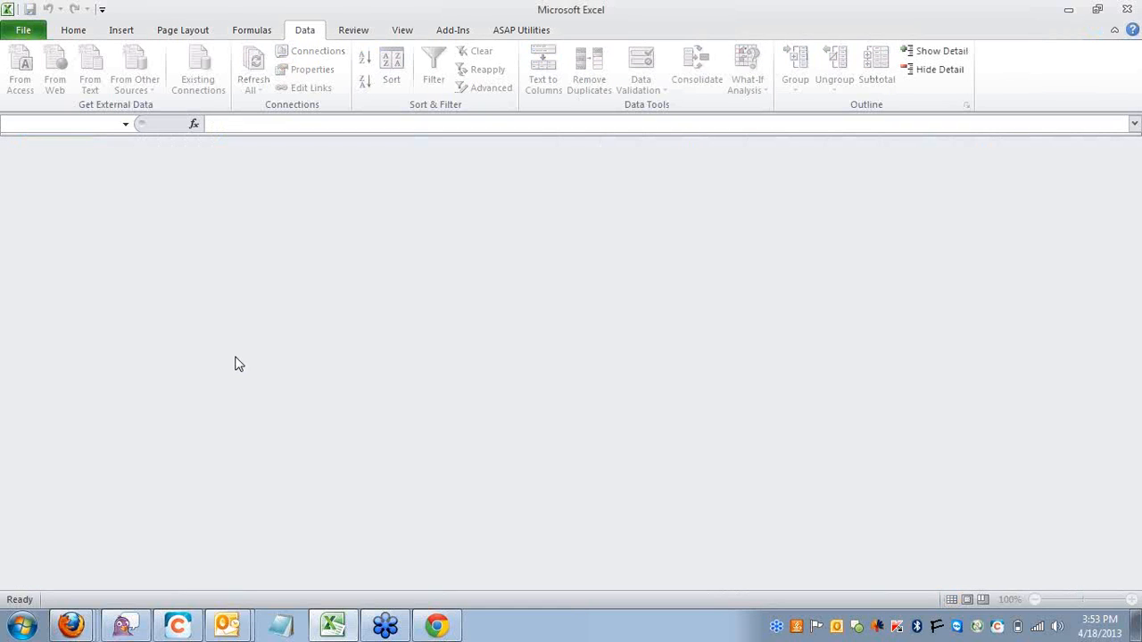
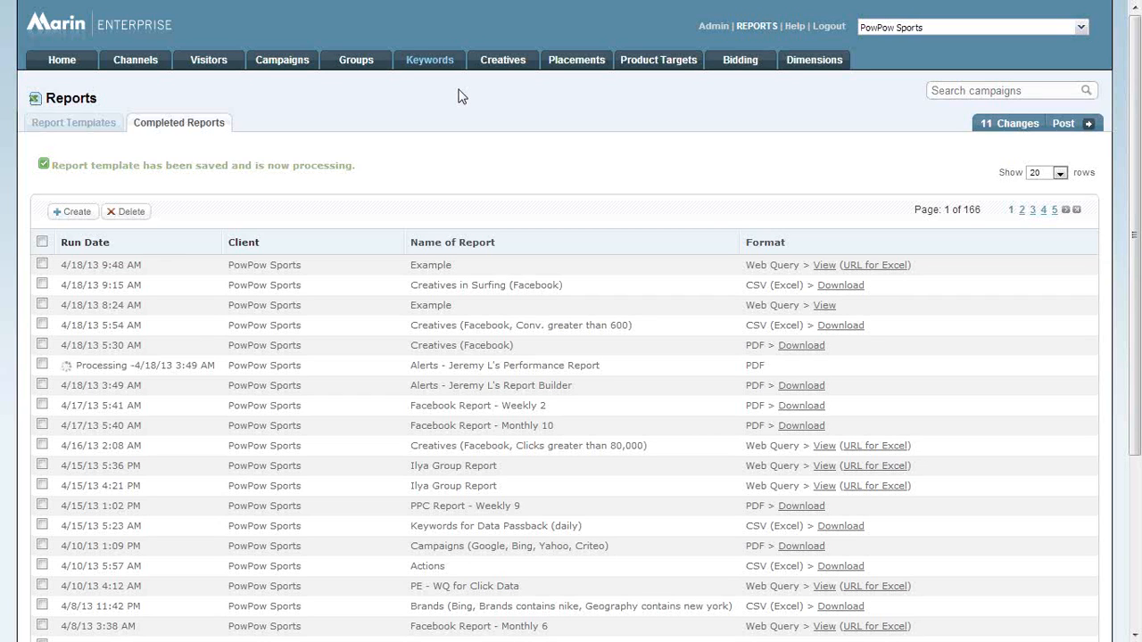
# Open the list of dimensions in the Admin area.
pyautogui.click(141, 71)
pyautogui.click(712, 27)
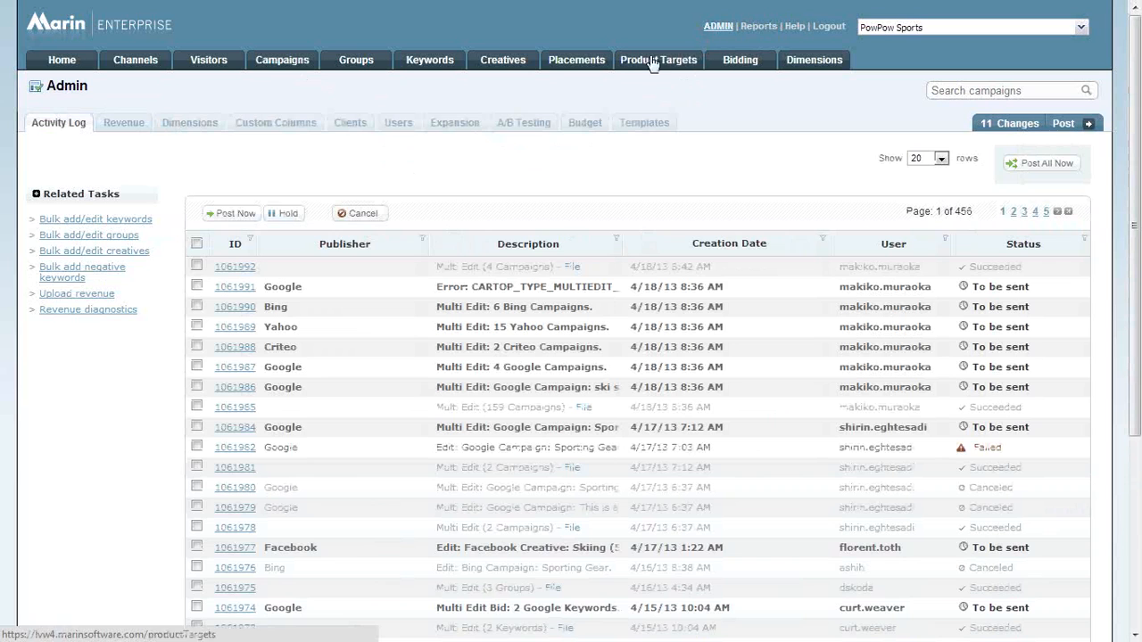
pyautogui.click(192, 125)
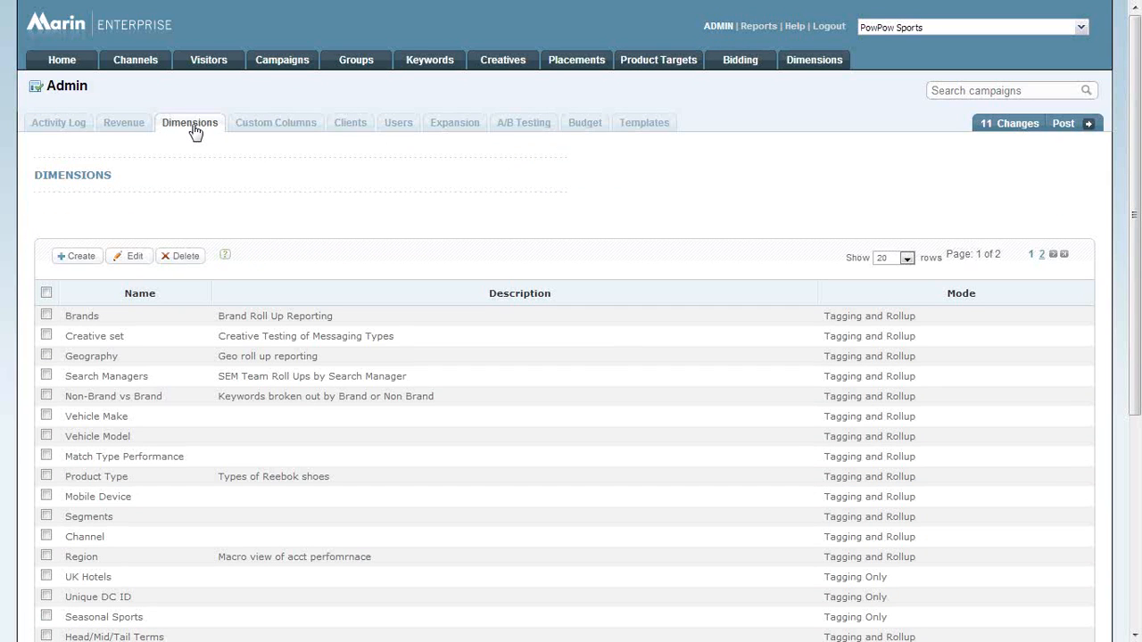
pyautogui.click(85, 258)
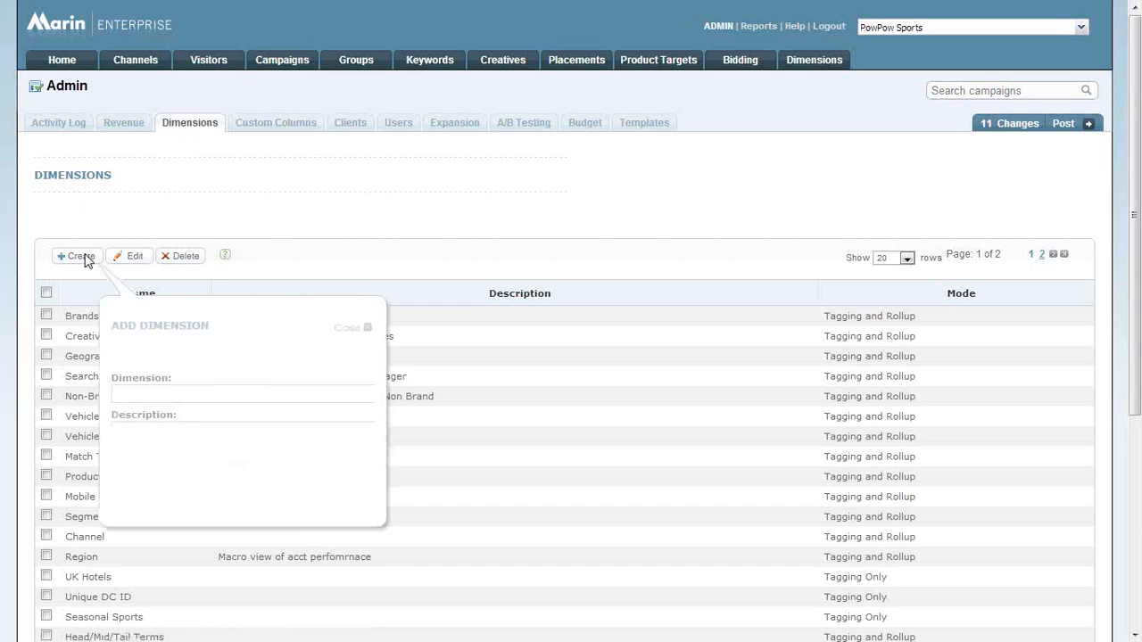
pyautogui.click(245, 393)
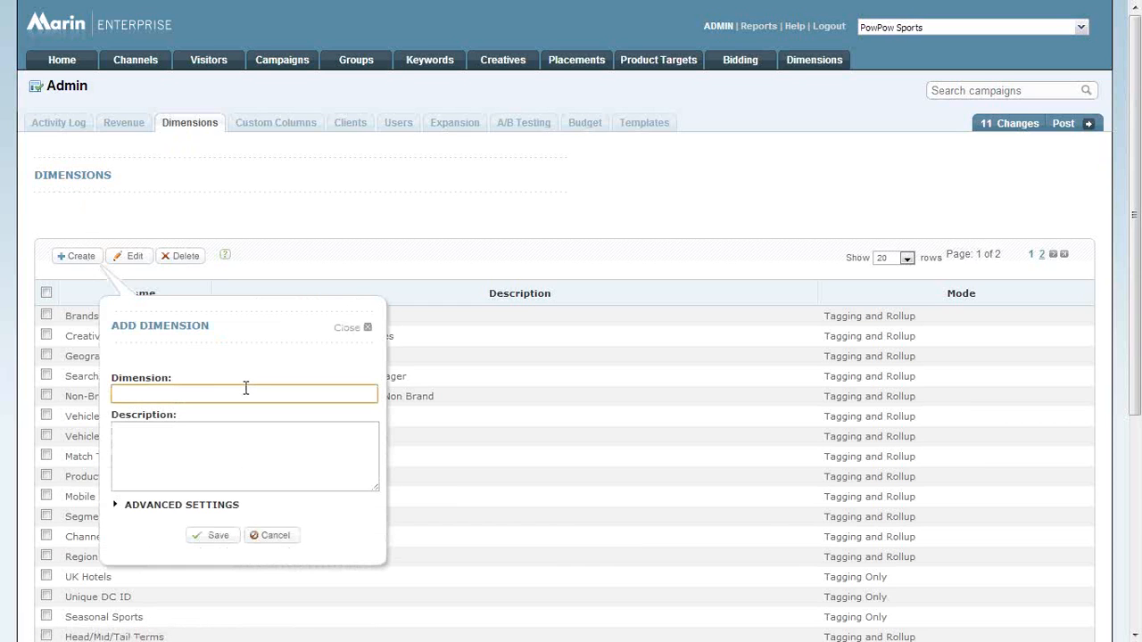
pyautogui.click(370, 248)
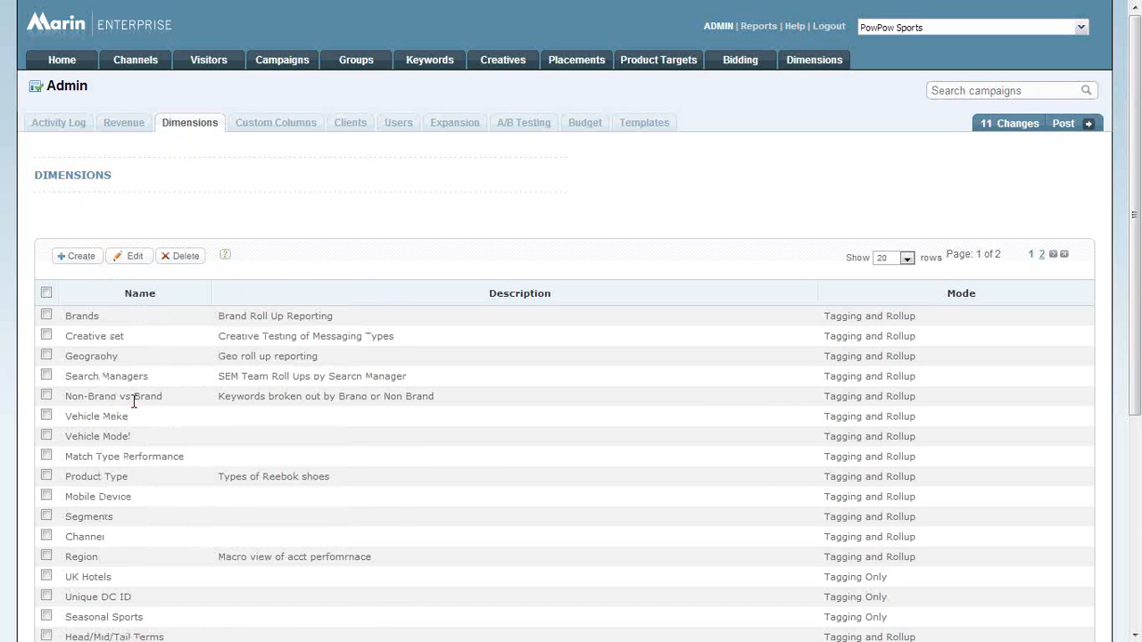
# Start a new dimension, choose the Tagging and Rollup mode in its advanced settings, and cancel without saving.
pyautogui.click(85, 259)
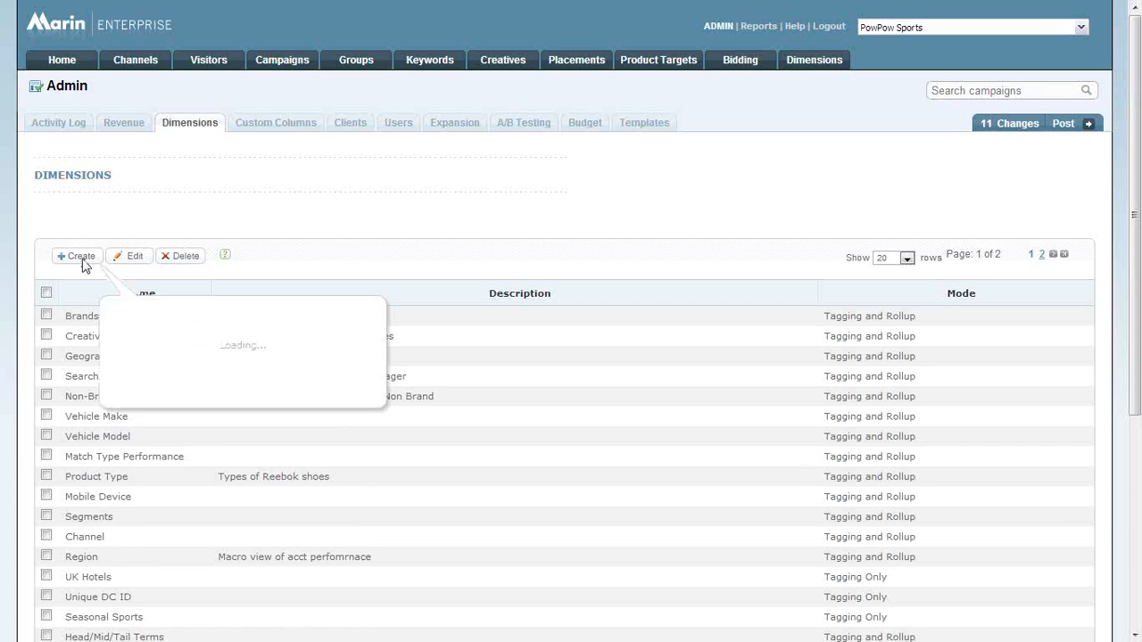
pyautogui.click(165, 458)
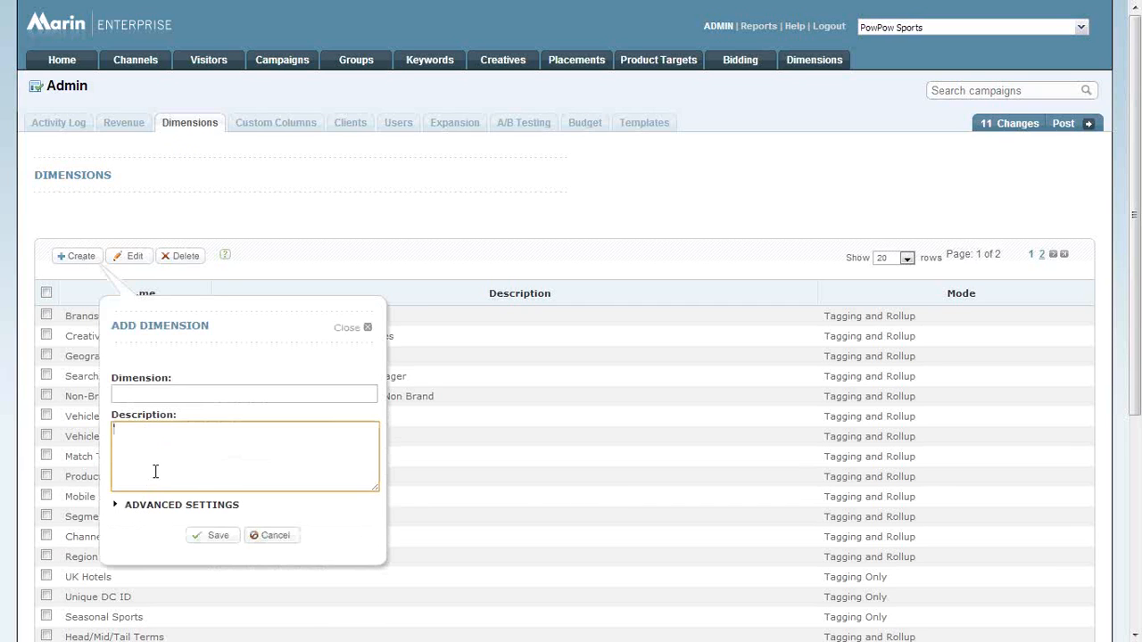
pyautogui.click(146, 508)
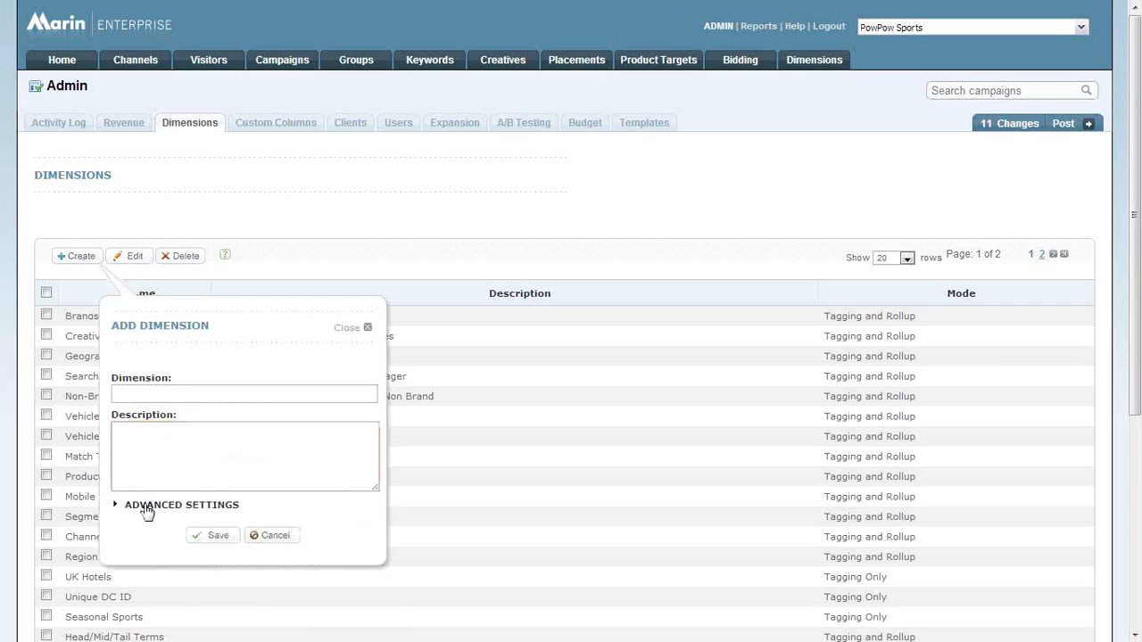
pyautogui.scroll(-2, 259, 434)
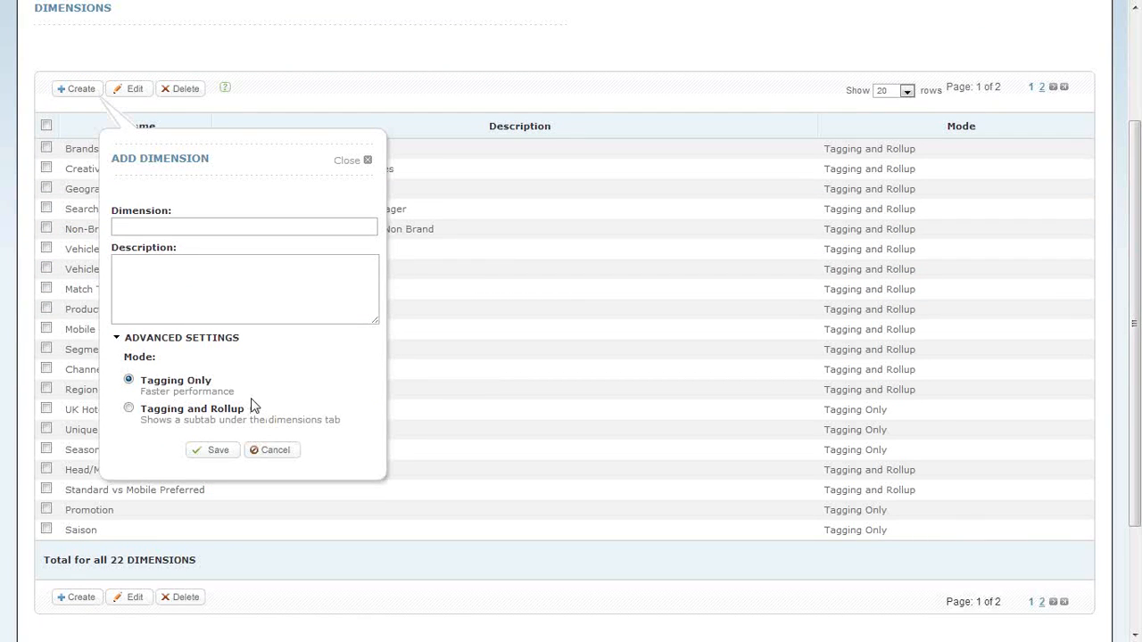
pyautogui.click(130, 408)
pyautogui.click(269, 451)
pyautogui.scroll(3, 613, 300)
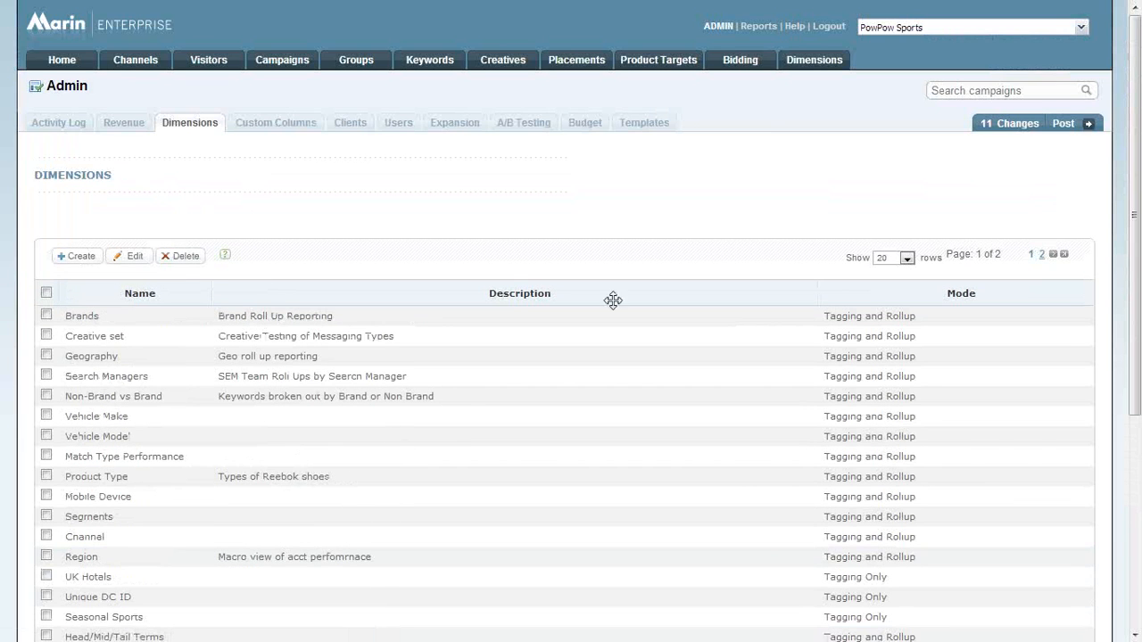
# Add the Non-Brand vs Brand dimension as a column to the campaigns view and save the view.
pyautogui.click(819, 64)
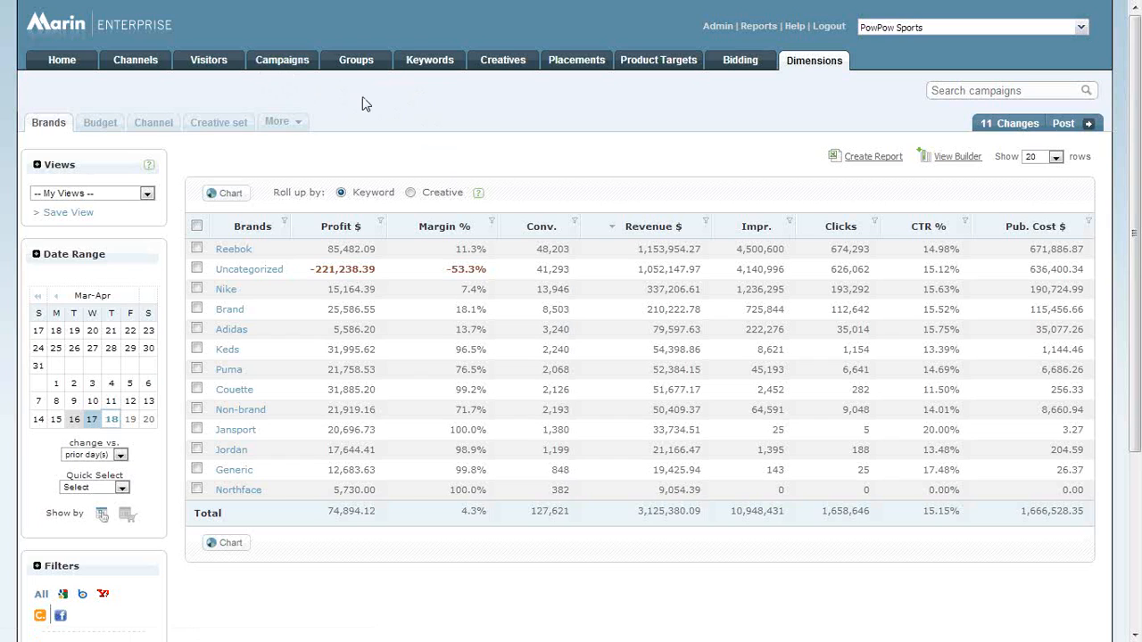
pyautogui.click(303, 65)
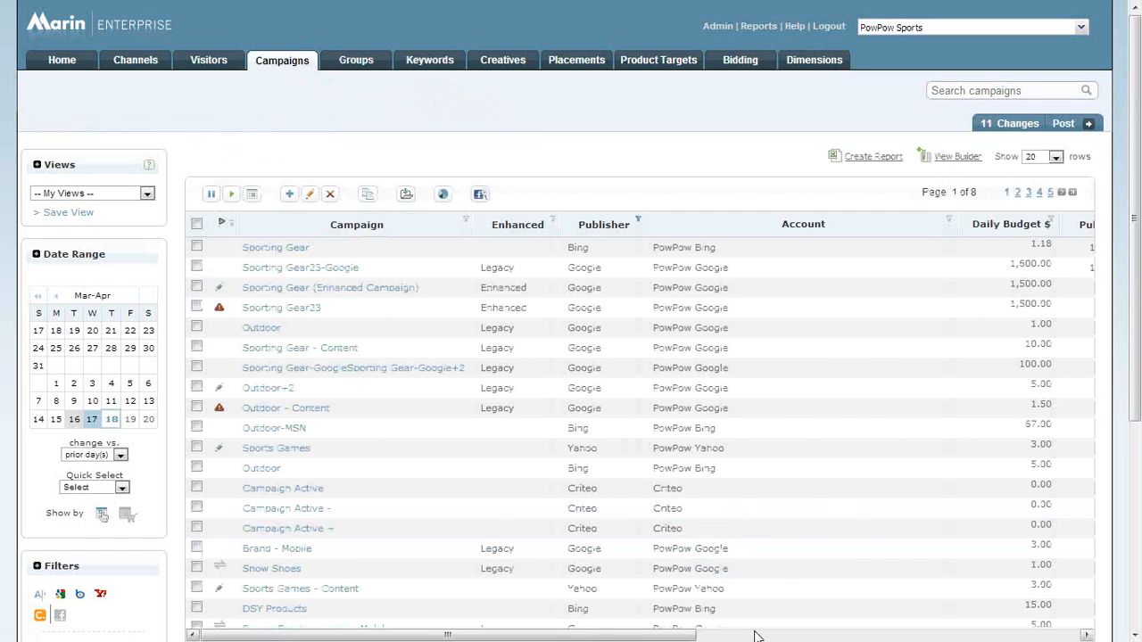
pyautogui.click(960, 159)
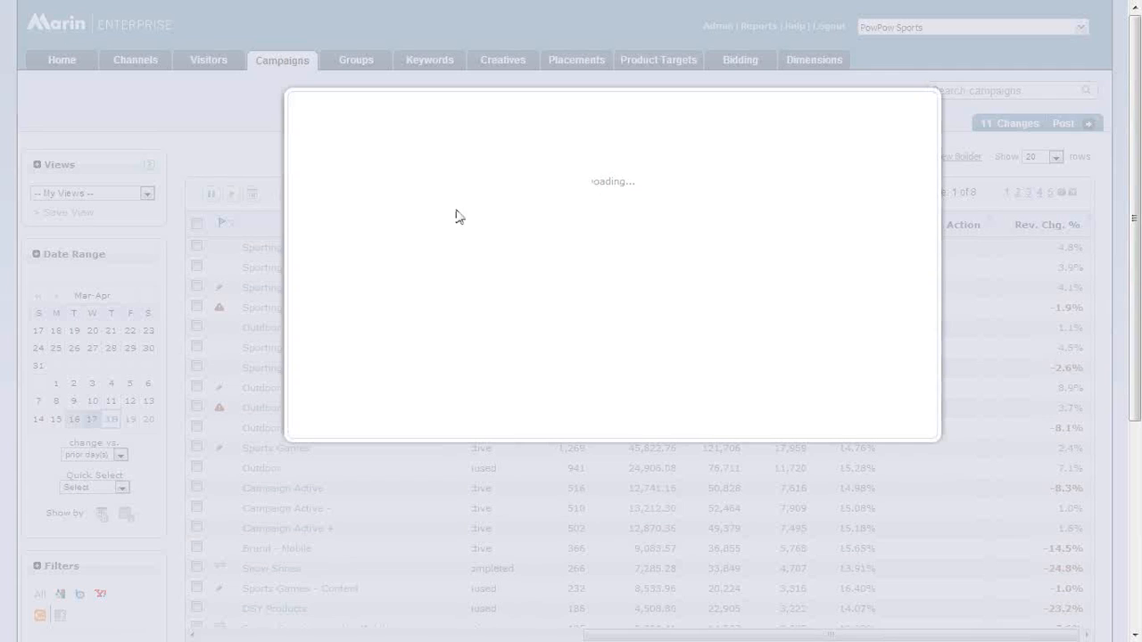
pyautogui.click(357, 218)
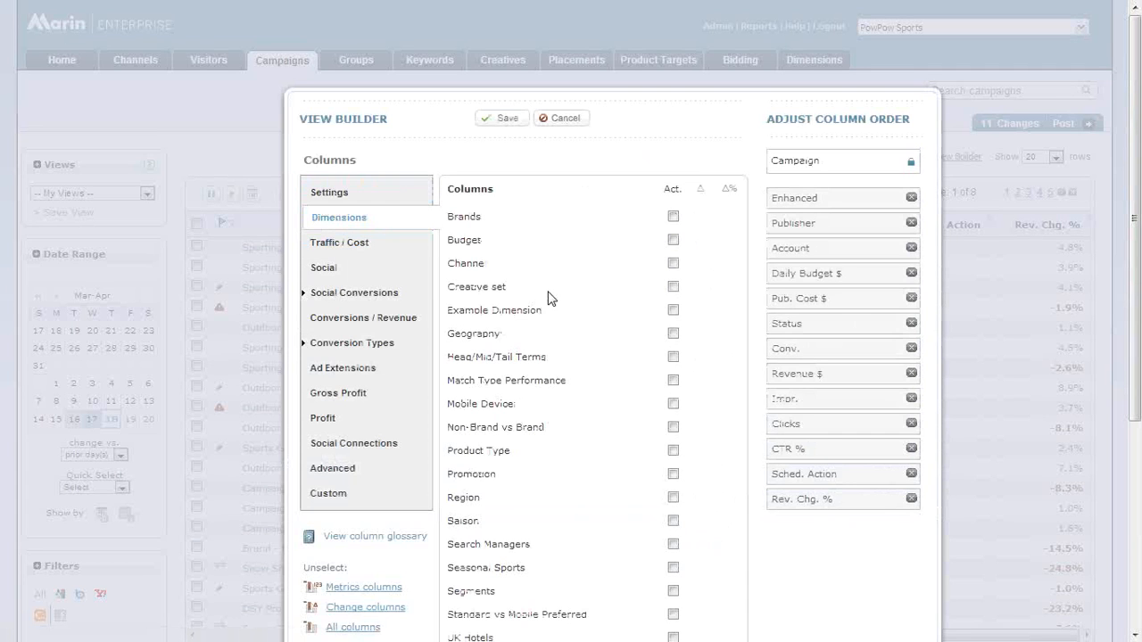
pyautogui.click(674, 427)
pyautogui.click(506, 120)
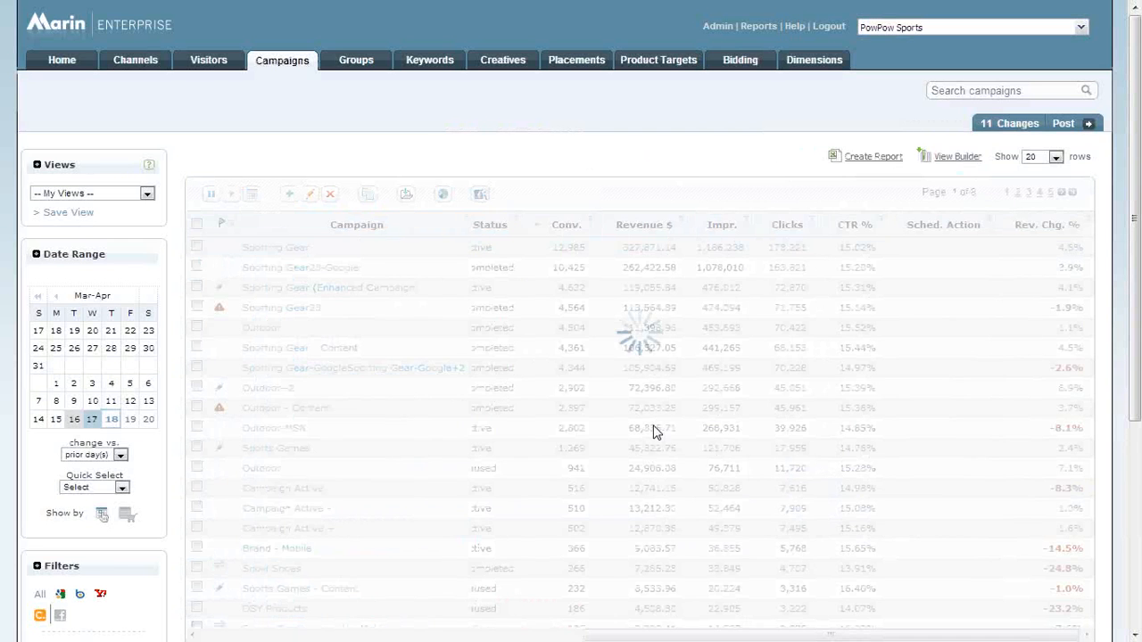
# Examine the Non-Brand vs Brand values of the campaigns, comparing Sporting Gear with Brand - Mobile.
pyautogui.scroll(-1, 655, 428)
pyautogui.scroll(-1, 655, 433)
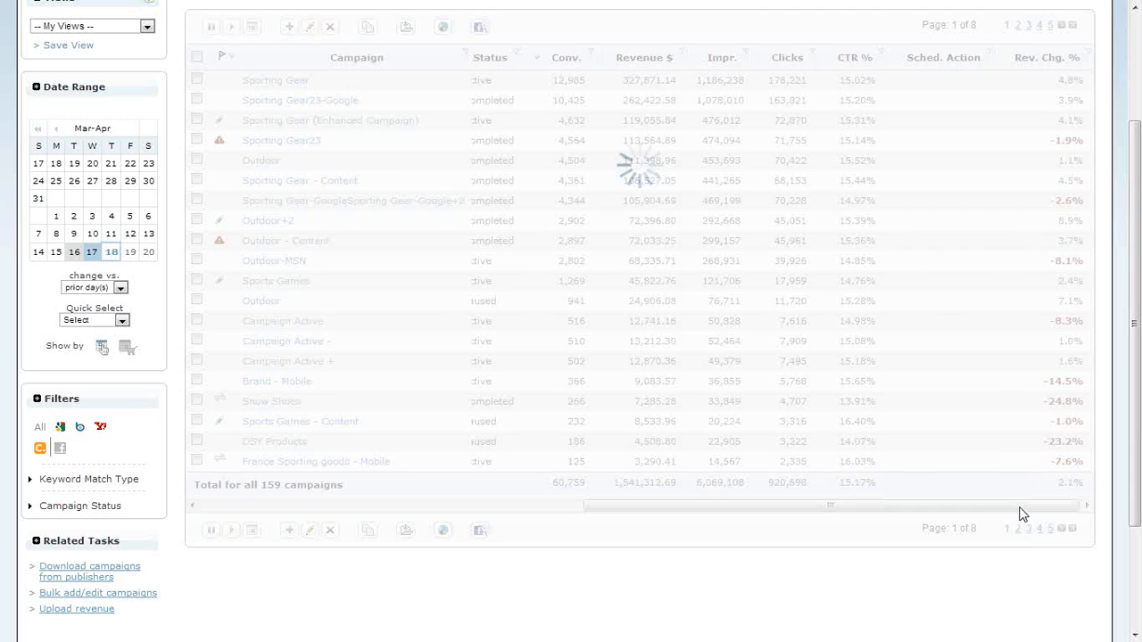
pyautogui.click(1035, 508)
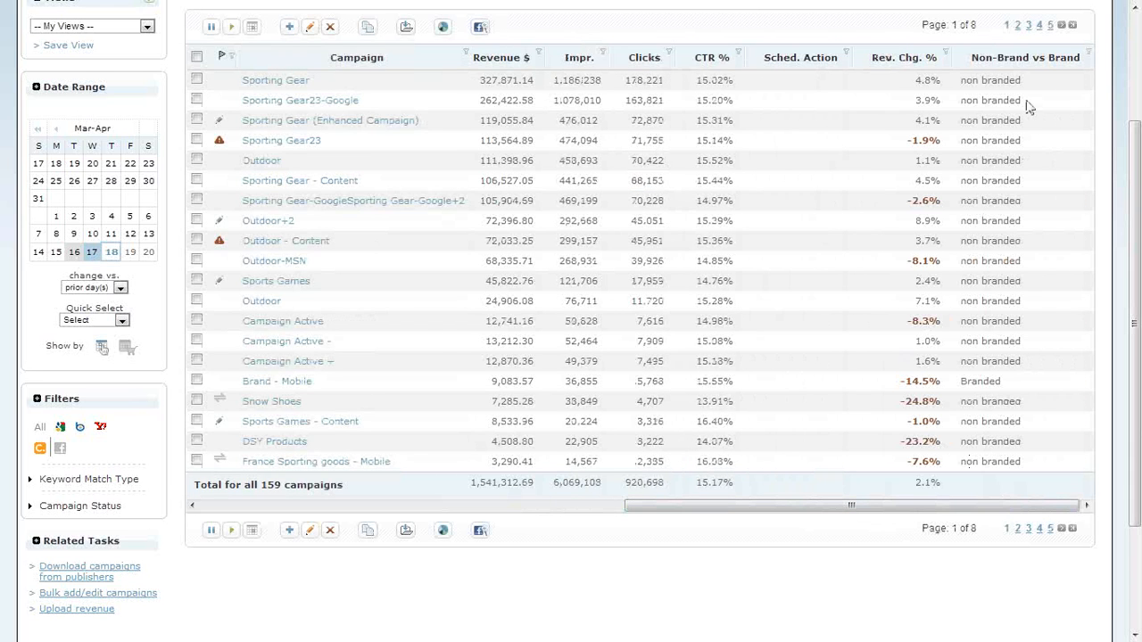
pyautogui.moveTo(1035, 80); pyautogui.dragTo(964, 90)
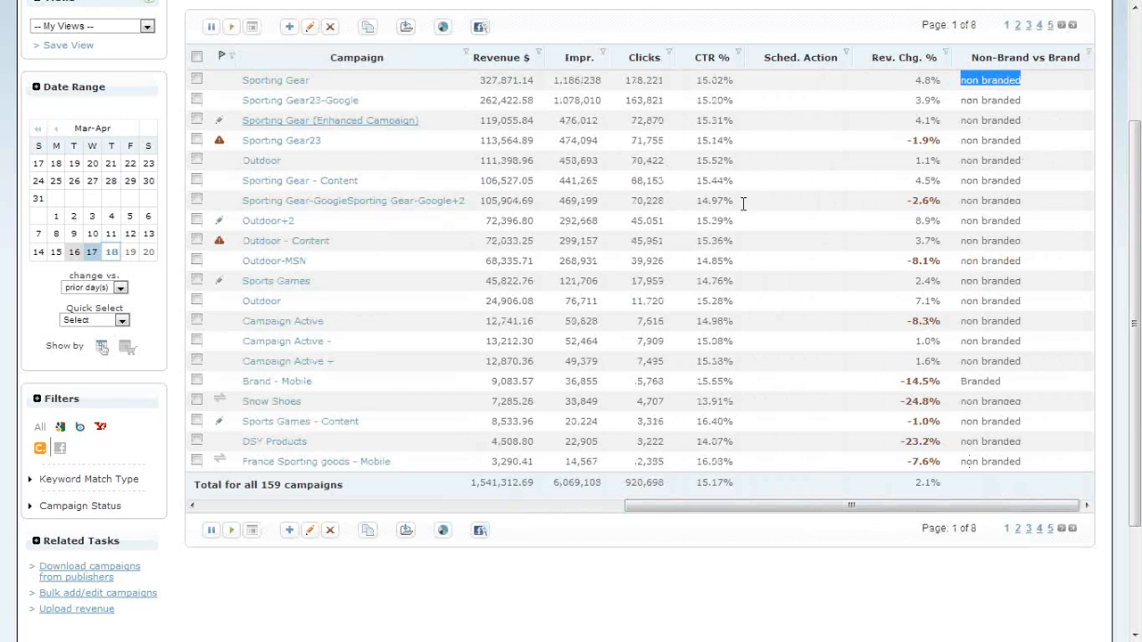
pyautogui.moveTo(387, 386); pyautogui.dragTo(238, 382)
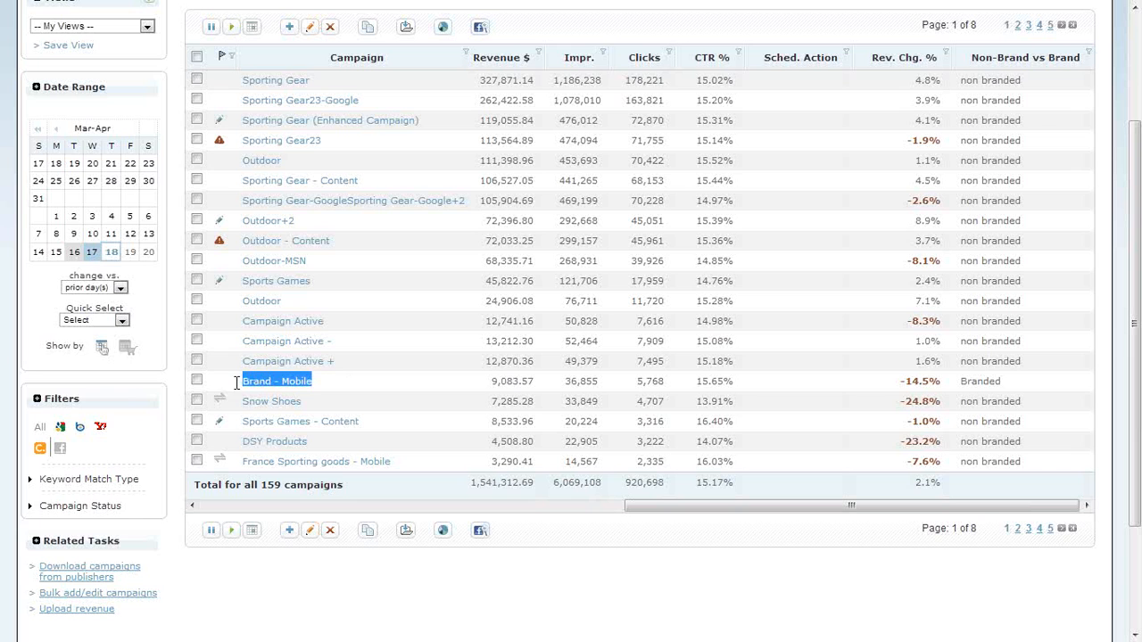
pyautogui.click(1019, 391)
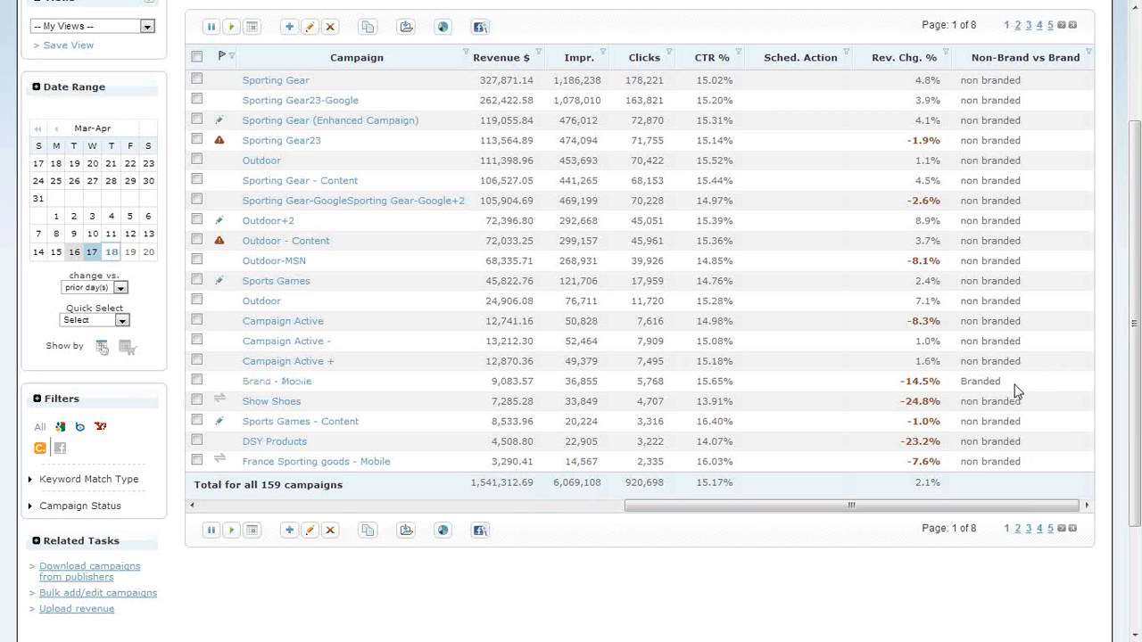
# Open the performance rollup for the Non-Brand vs Brand dimension.
pyautogui.scroll(3, 1035, 402)
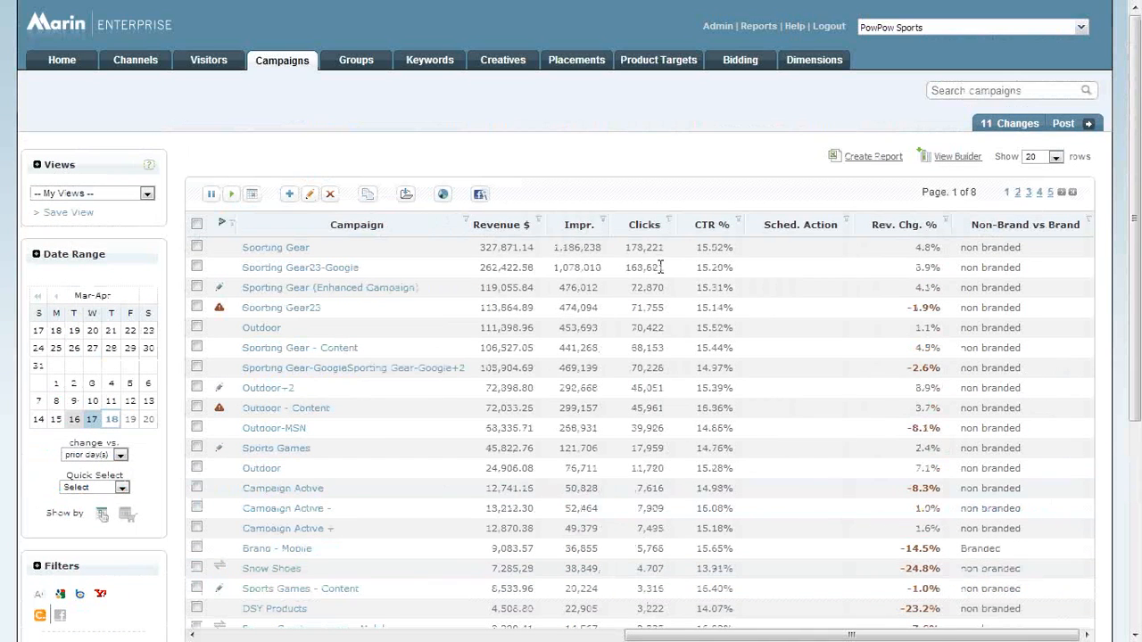
pyautogui.click(803, 64)
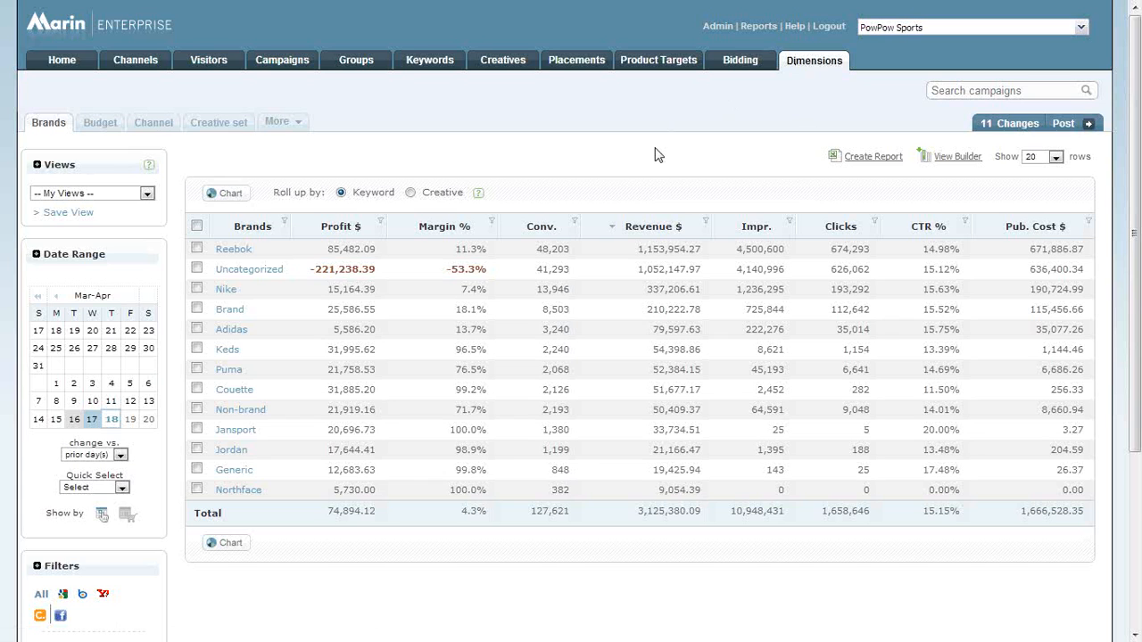
pyautogui.click(278, 121)
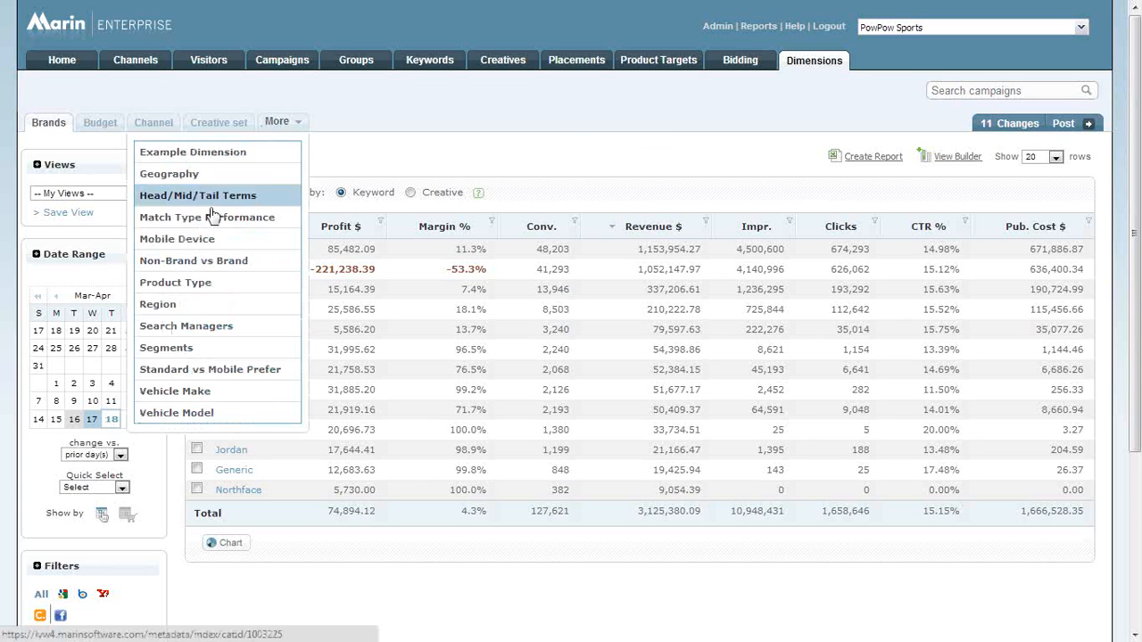
pyautogui.click(206, 264)
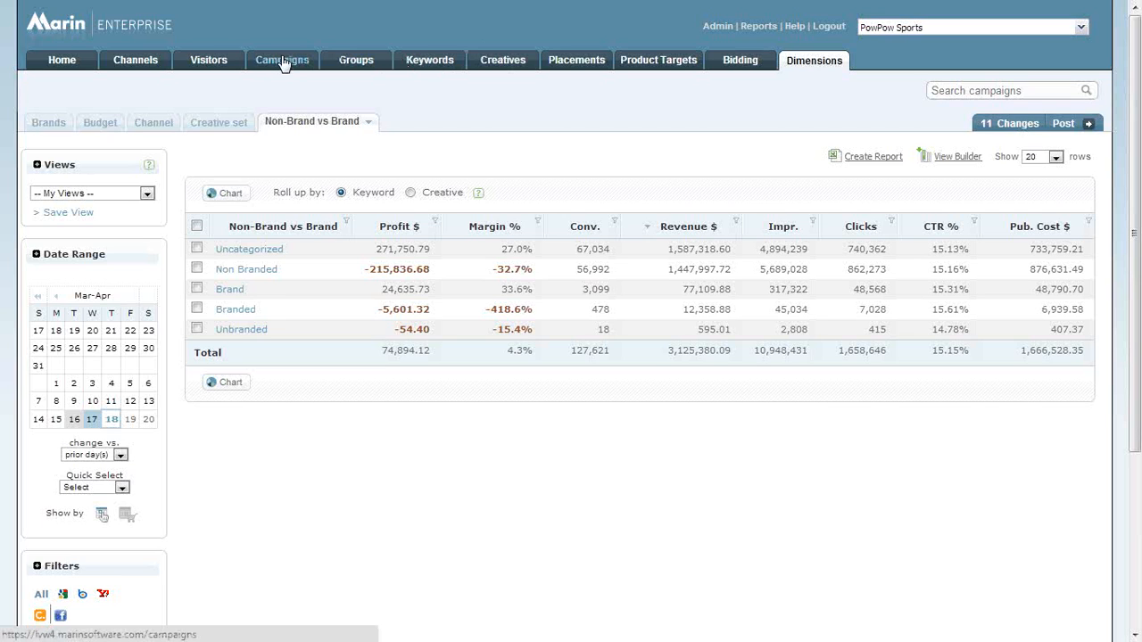
# Select all groups on the current page and open them for multiple editing.
pyautogui.click(356, 61)
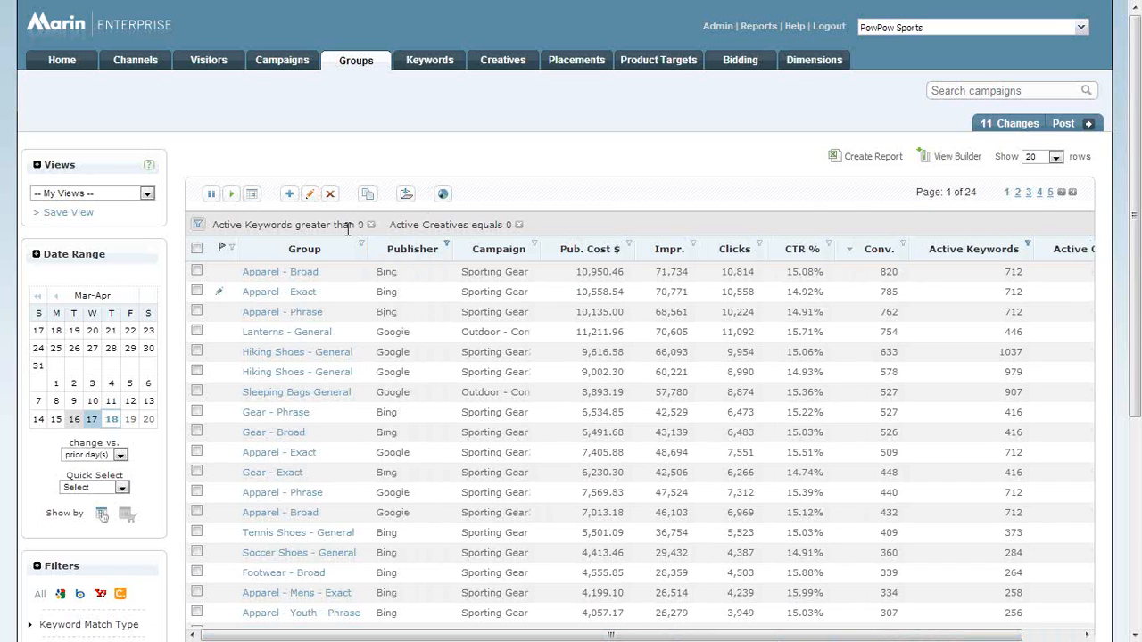
pyautogui.click(197, 248)
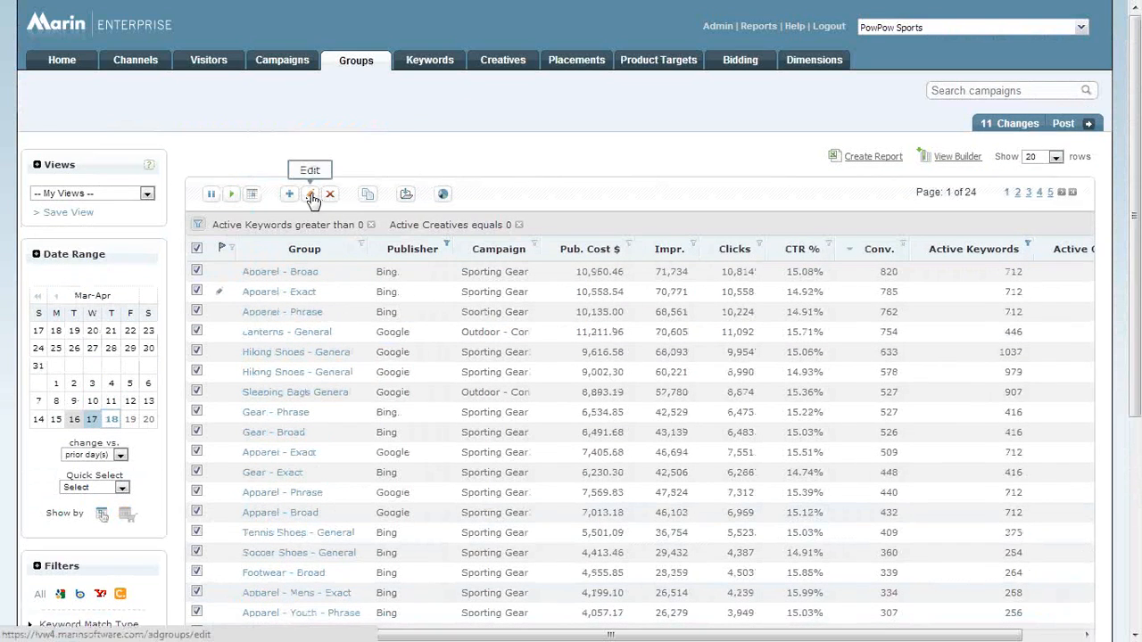
pyautogui.click(310, 196)
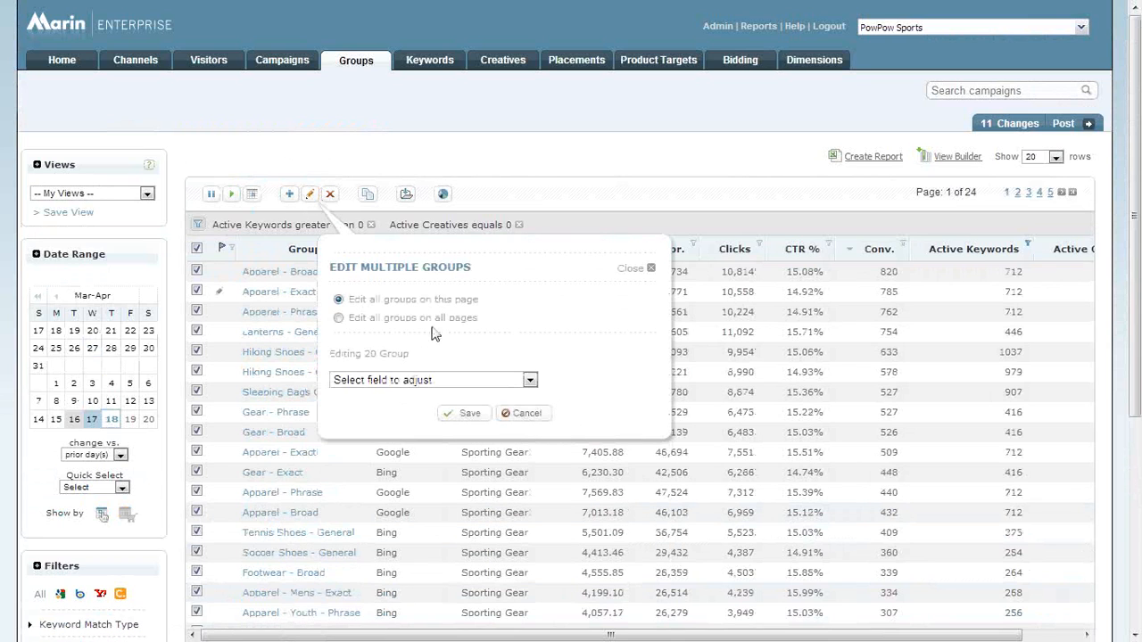
# Choose Non-Brand vs Brand (Dimension) as the field to adjust for the selected groups, and cancel the edit.
pyautogui.click(419, 380)
pyautogui.scroll(-2, 428, 290)
pyautogui.scroll(2, 429, 293)
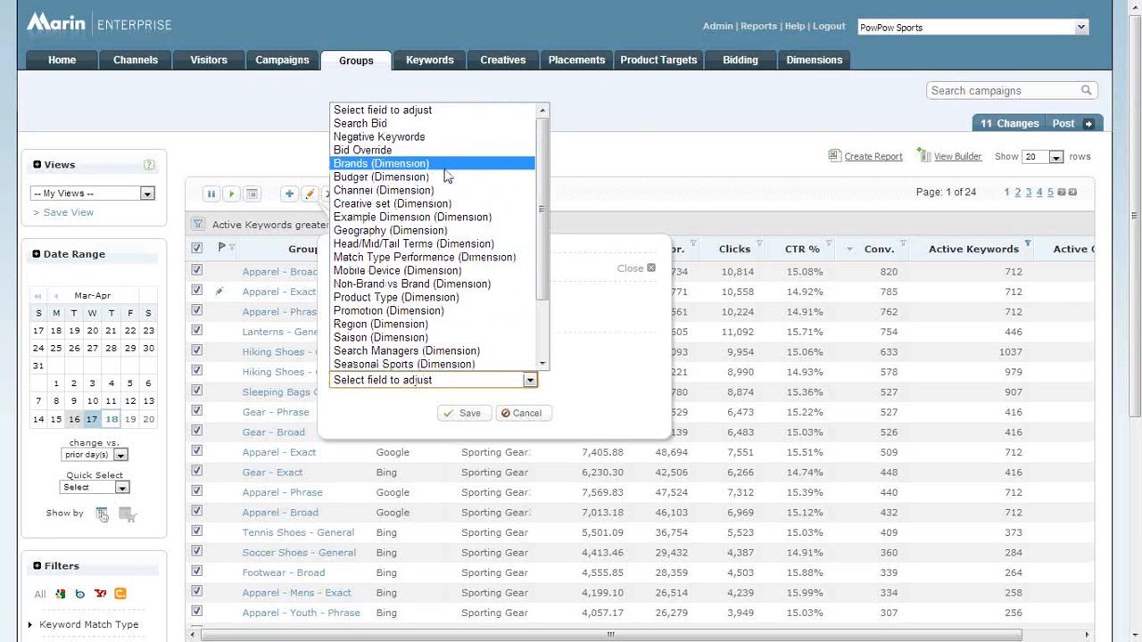
pyautogui.scroll(-2, 451, 188)
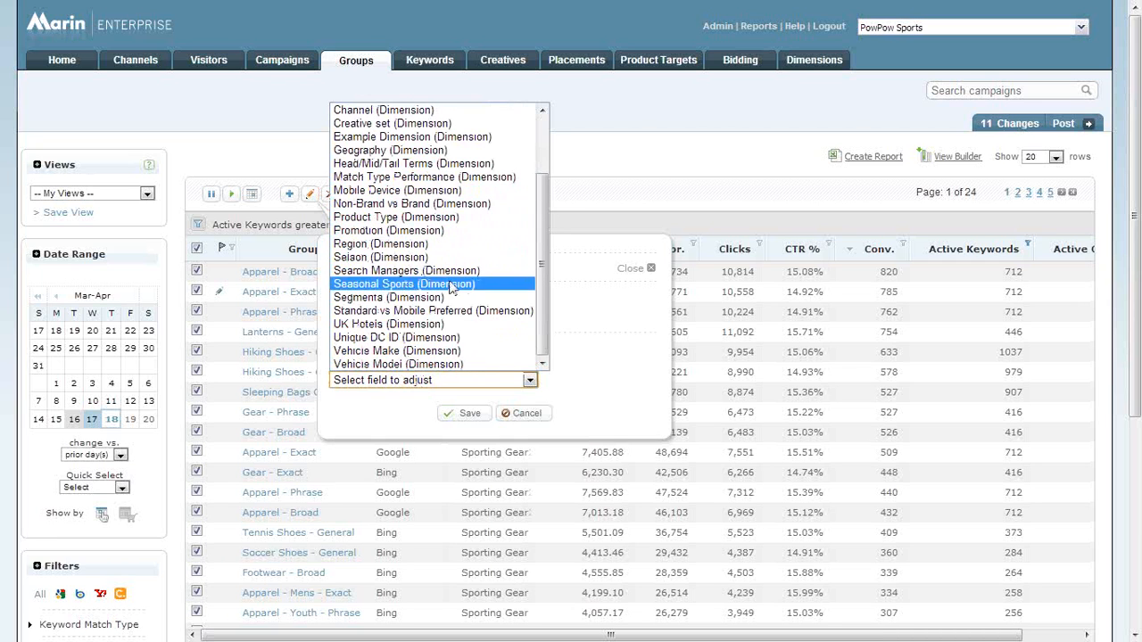
pyautogui.scroll(2, 462, 356)
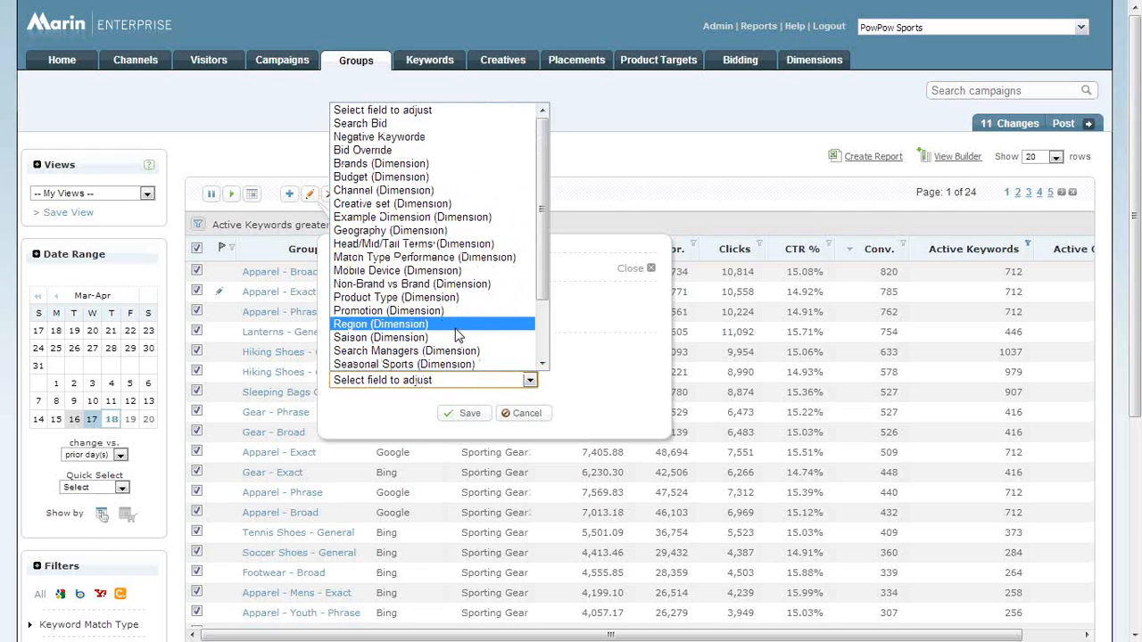
pyautogui.click(416, 284)
pyautogui.click(388, 423)
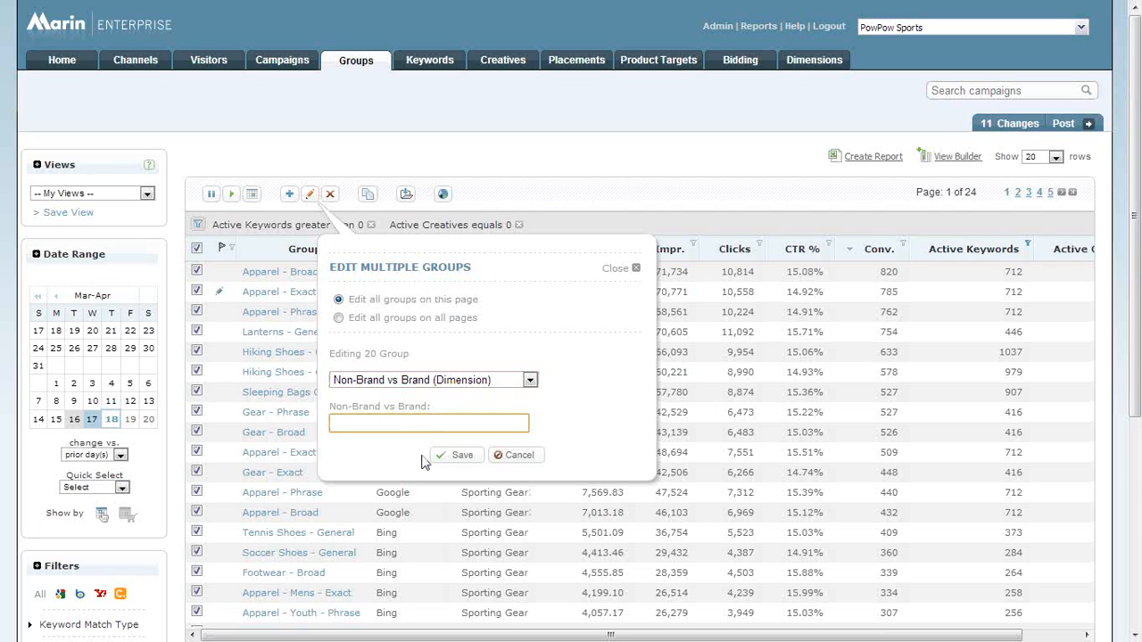
pyautogui.click(516, 456)
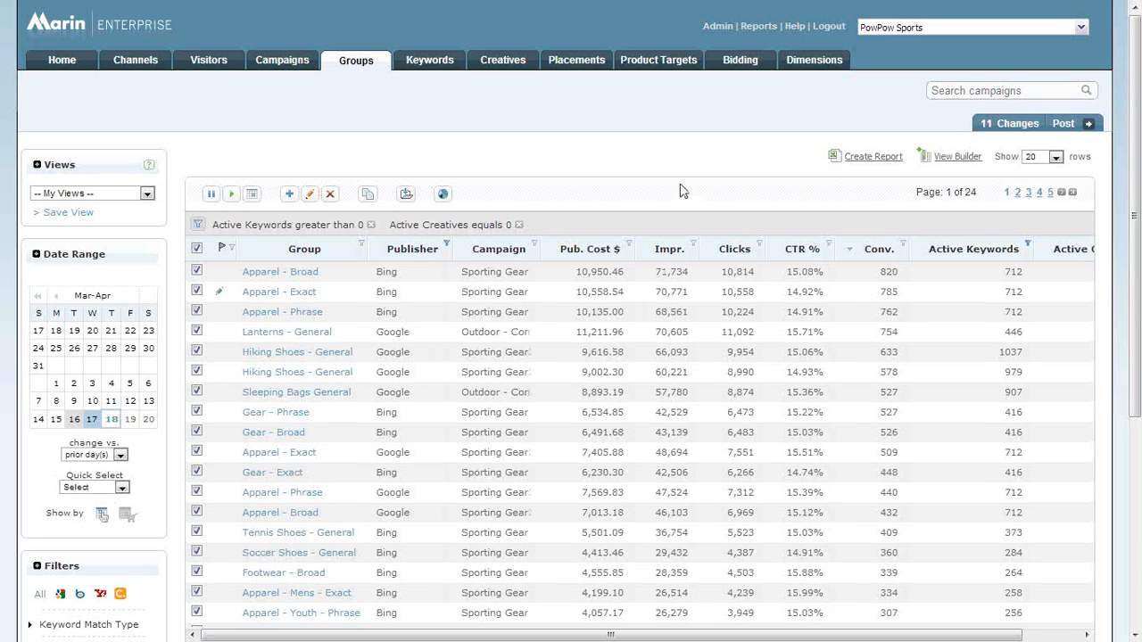
# Open the bulk add/edit page for groups and select the header row in the paste area.
pyautogui.scroll(-3, 612, 187)
pyautogui.scroll(-1, 580, 191)
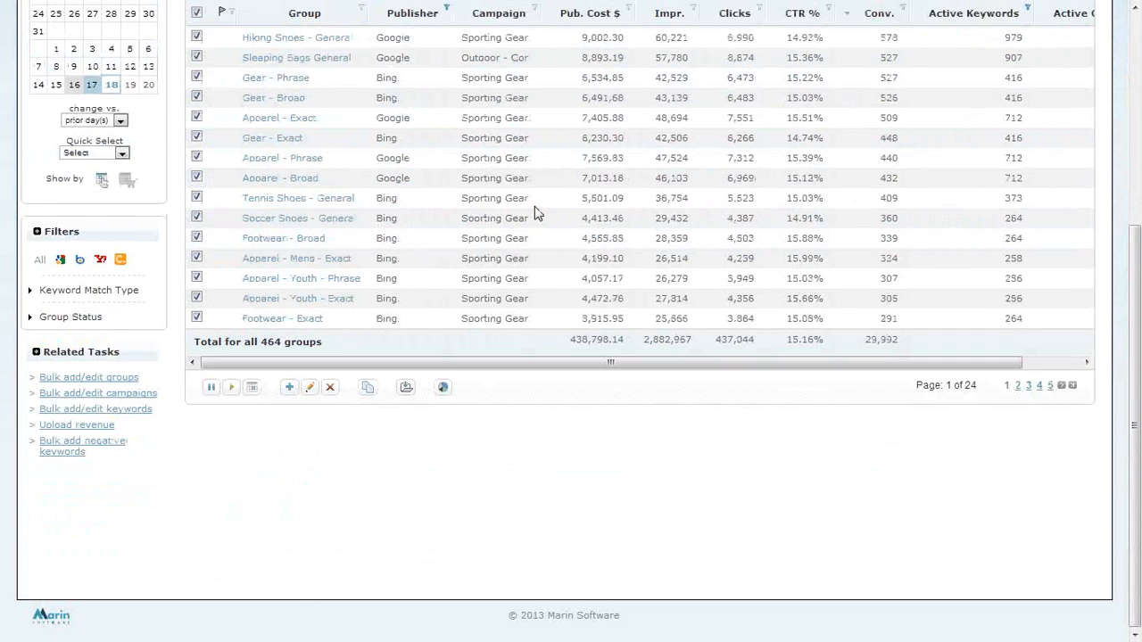
pyautogui.click(125, 380)
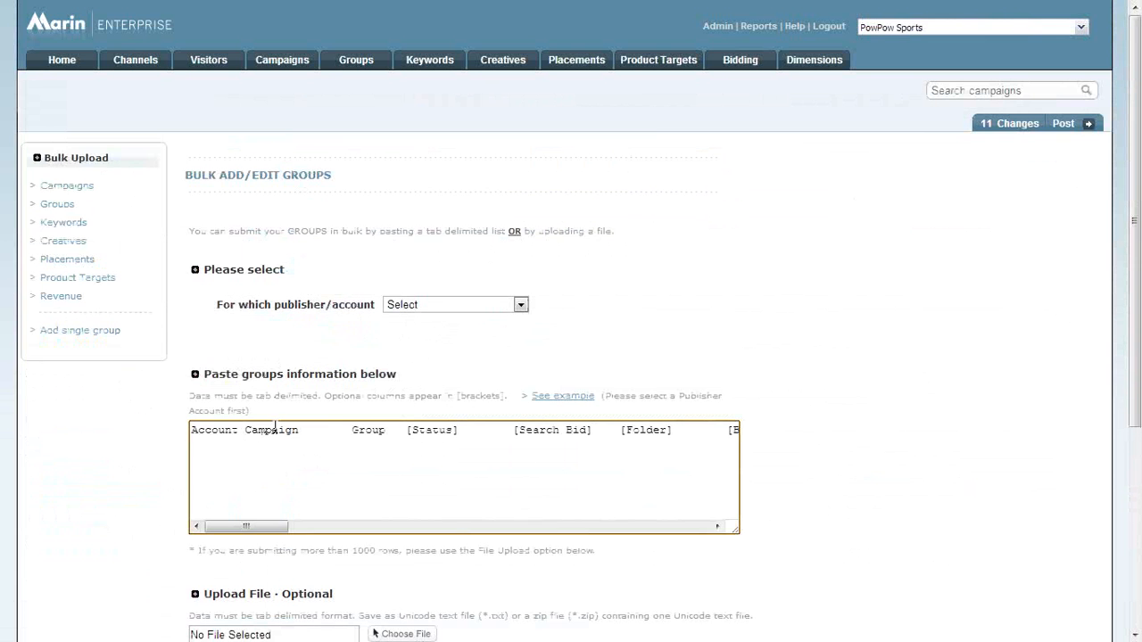
pyautogui.doubleClick(330, 426)
pyautogui.tripleClick(330, 423)
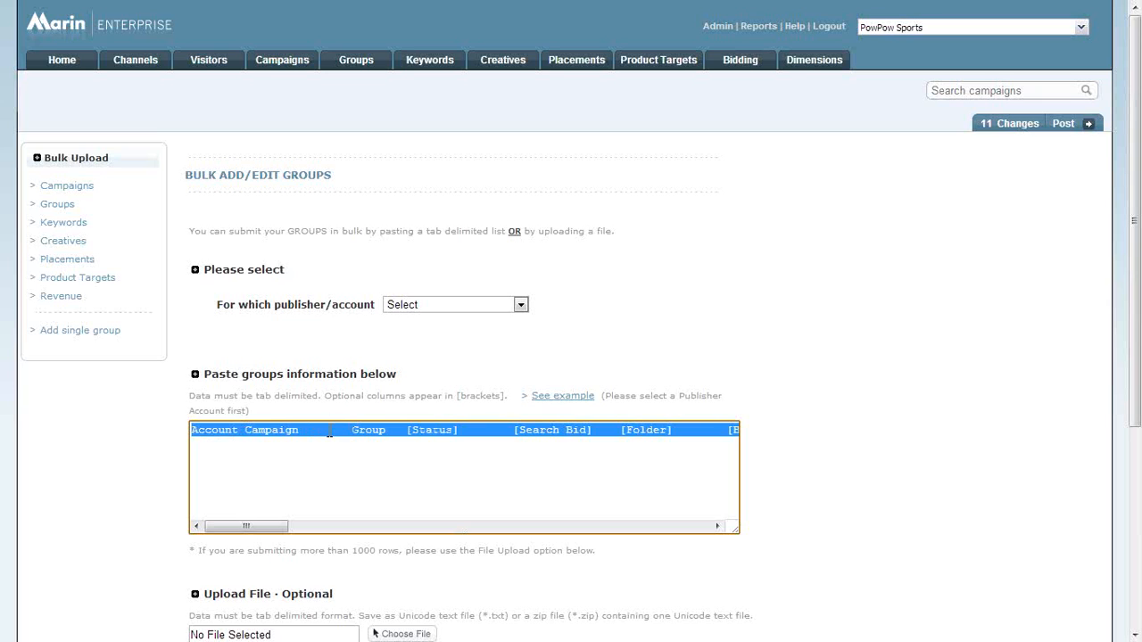
# Find the Non-Brand vs Brand column in the header row of the groups paste area and highlight it.
pyautogui.moveTo(253, 527); pyautogui.dragTo(480, 528)
pyautogui.click(385, 476)
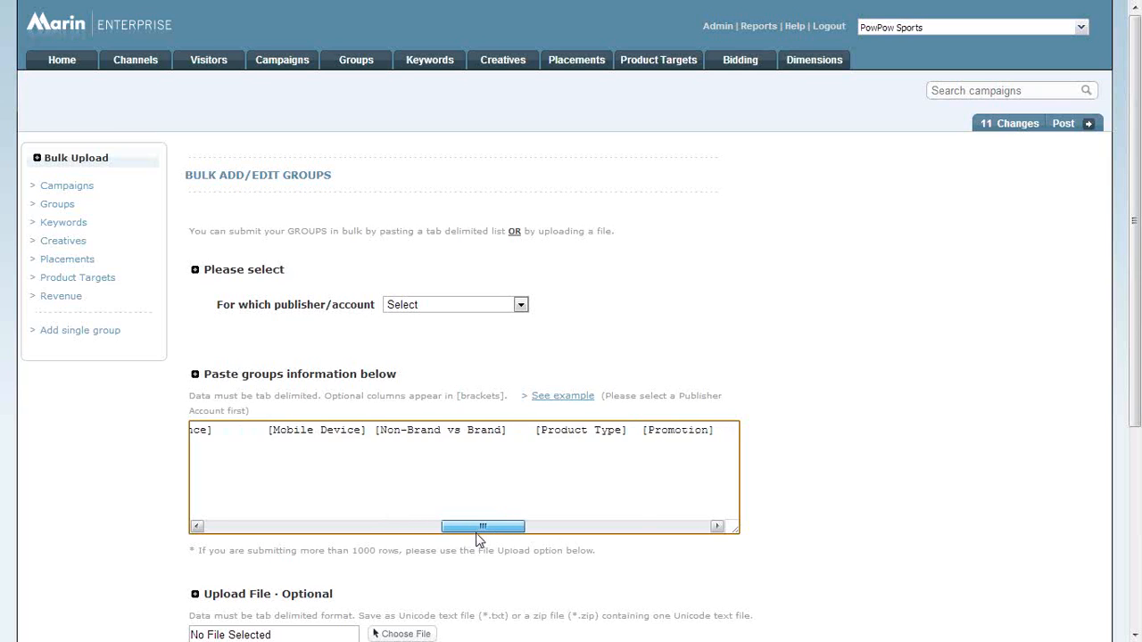
pyautogui.moveTo(502, 432); pyautogui.dragTo(382, 433)
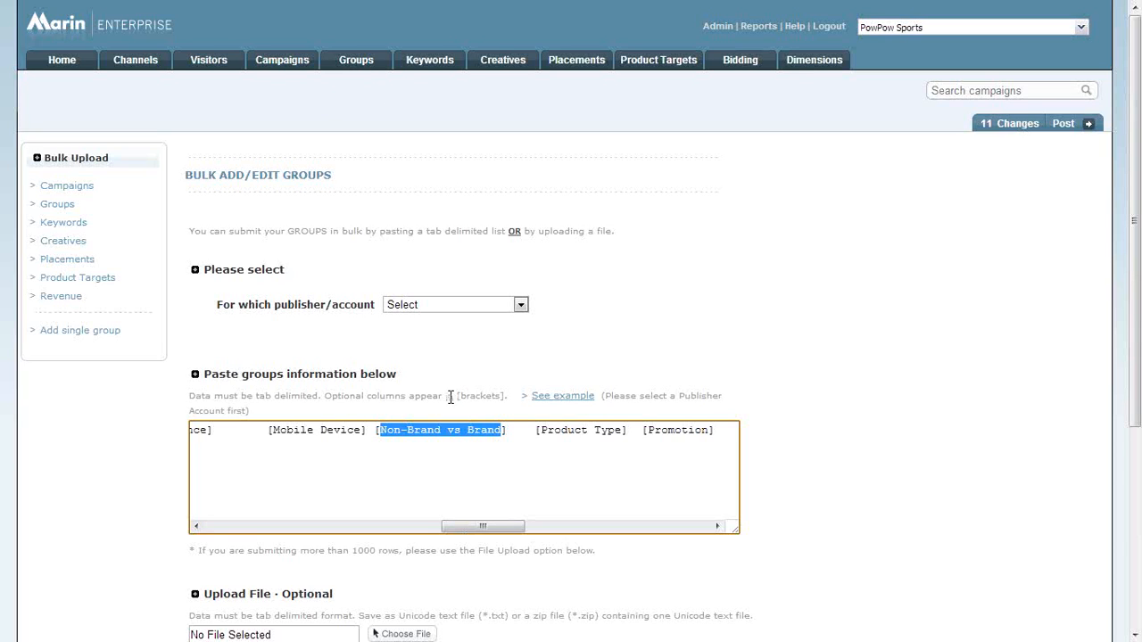
pyautogui.click(458, 448)
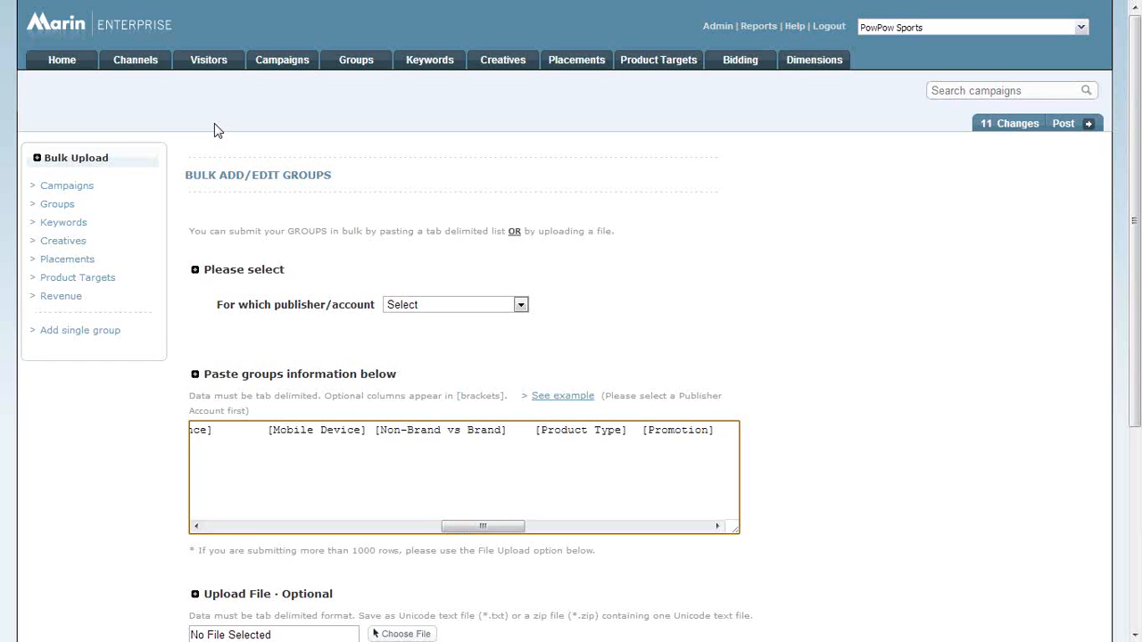
# Open multiple editing for all groups on the current page, choose Non-Brand vs Brand (Dimension) as the field to adjust, and cancel.
pyautogui.click(359, 70)
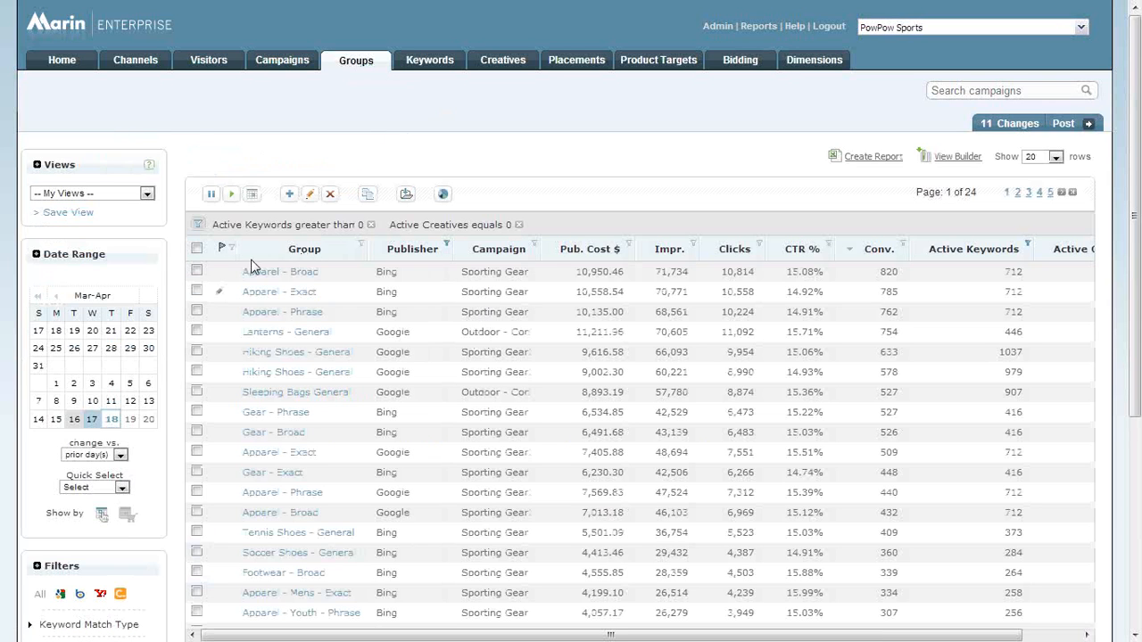
pyautogui.click(196, 248)
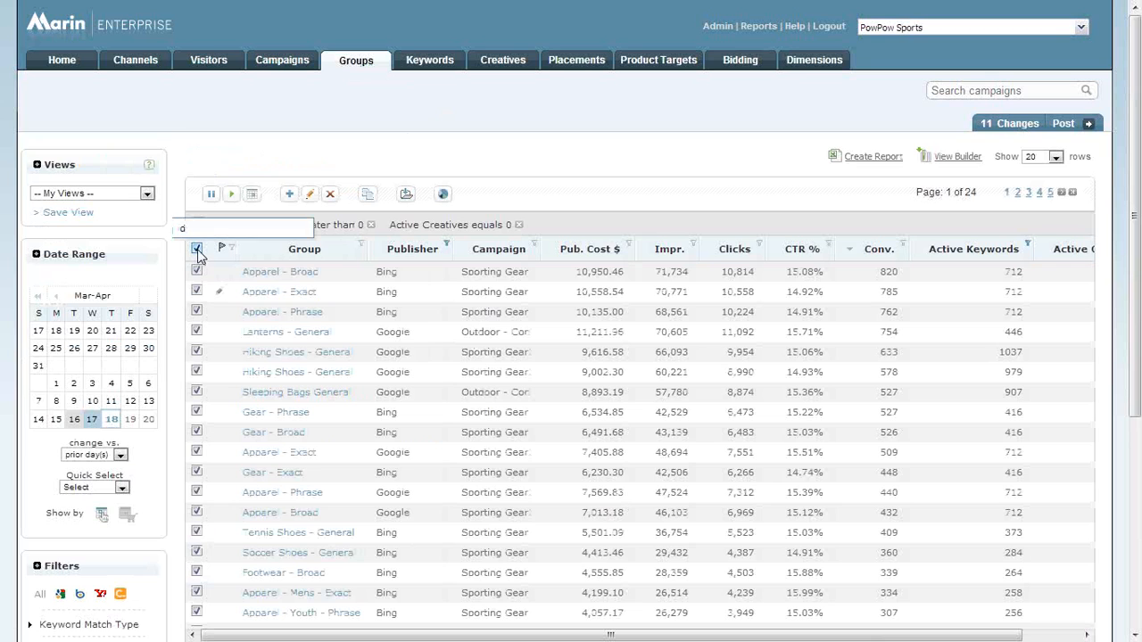
pyautogui.click(311, 197)
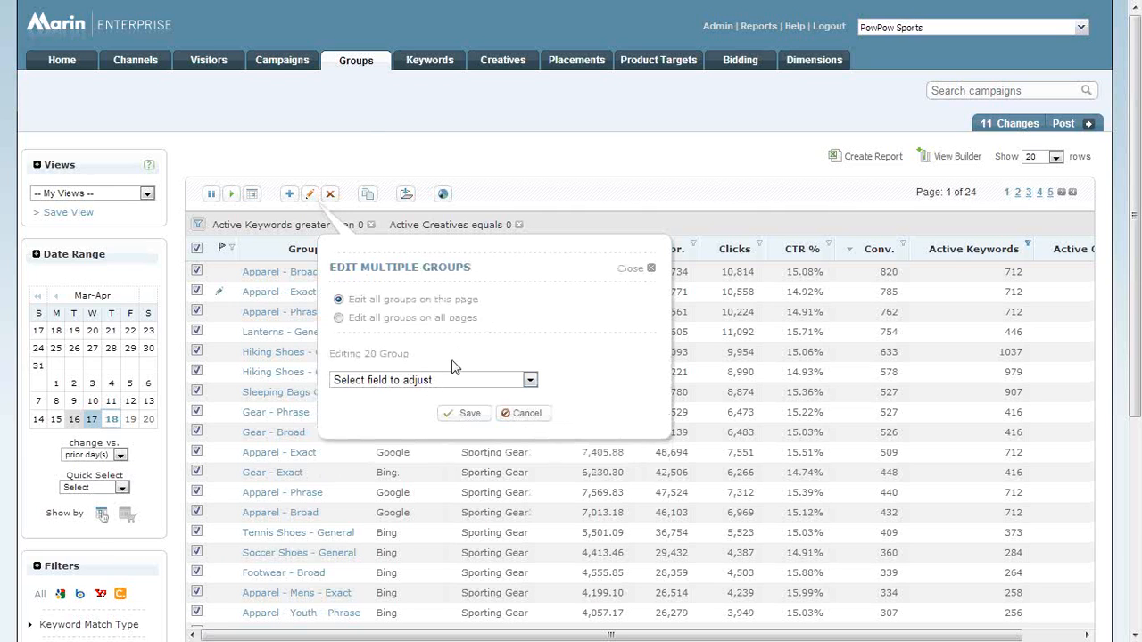
pyautogui.click(446, 384)
pyautogui.click(411, 284)
pyautogui.click(440, 422)
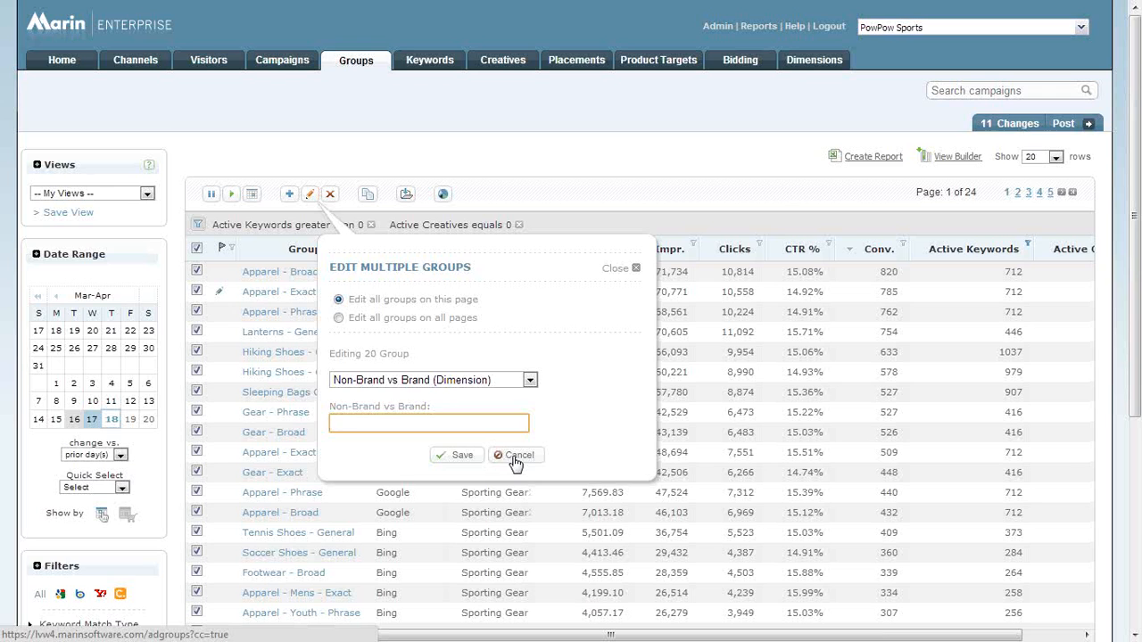
pyautogui.click(516, 456)
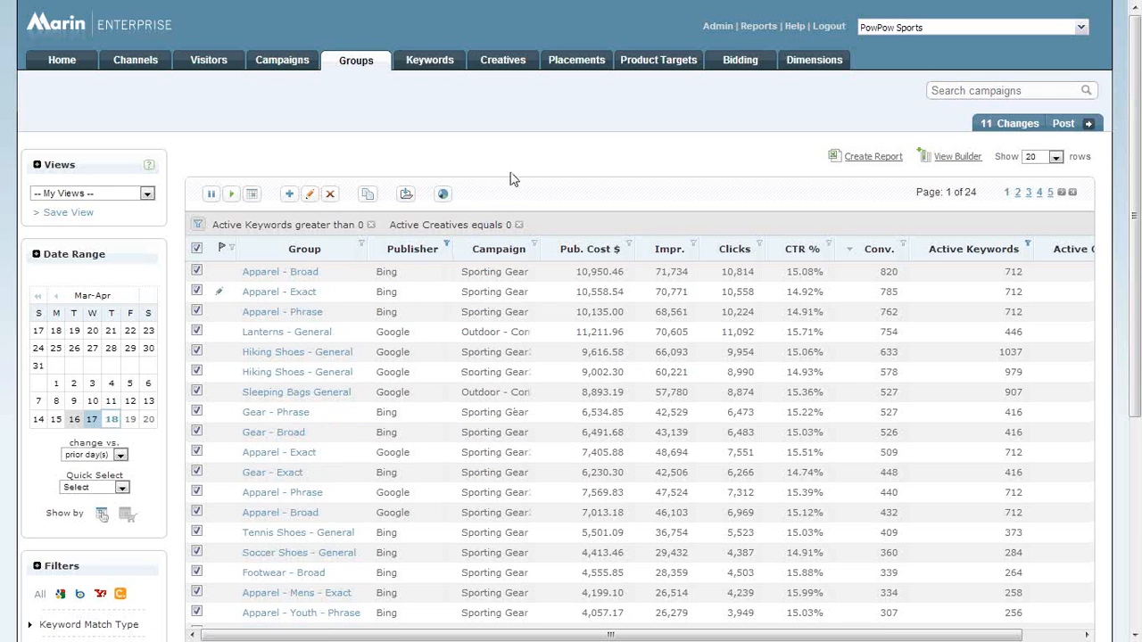
# Open the bulk add/edit page for groups and highlight Non-Brand vs Brand in the paste area's header row.
pyautogui.scroll(-4, 248, 282)
pyautogui.click(109, 377)
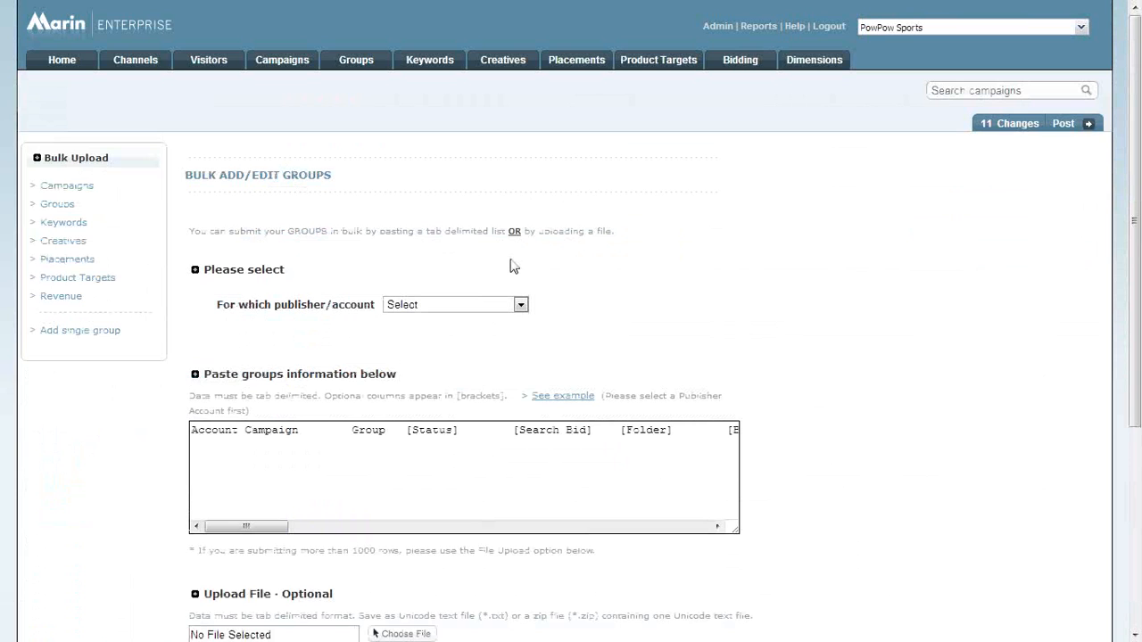
pyautogui.moveTo(248, 526); pyautogui.dragTo(480, 527)
pyautogui.moveTo(508, 431); pyautogui.dragTo(387, 434)
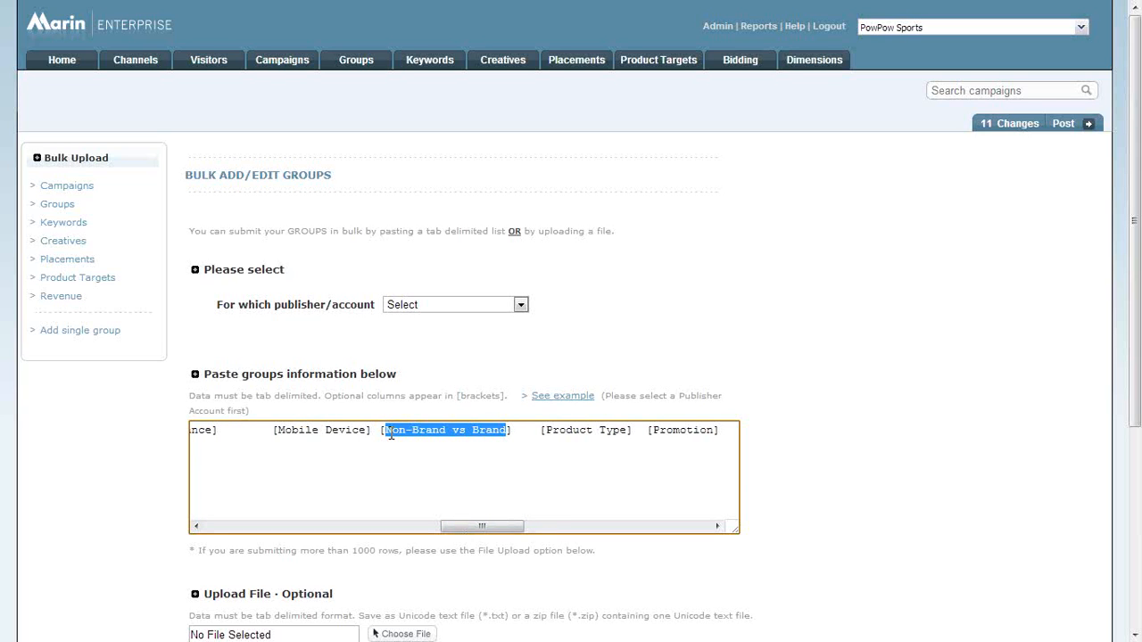
# Review the other dimension columns in the header row of the groups paste area.
pyautogui.moveTo(486, 527); pyautogui.dragTo(696, 526)
pyautogui.moveTo(732, 430); pyautogui.dragTo(361, 439)
pyautogui.moveTo(665, 526); pyautogui.dragTo(373, 523)
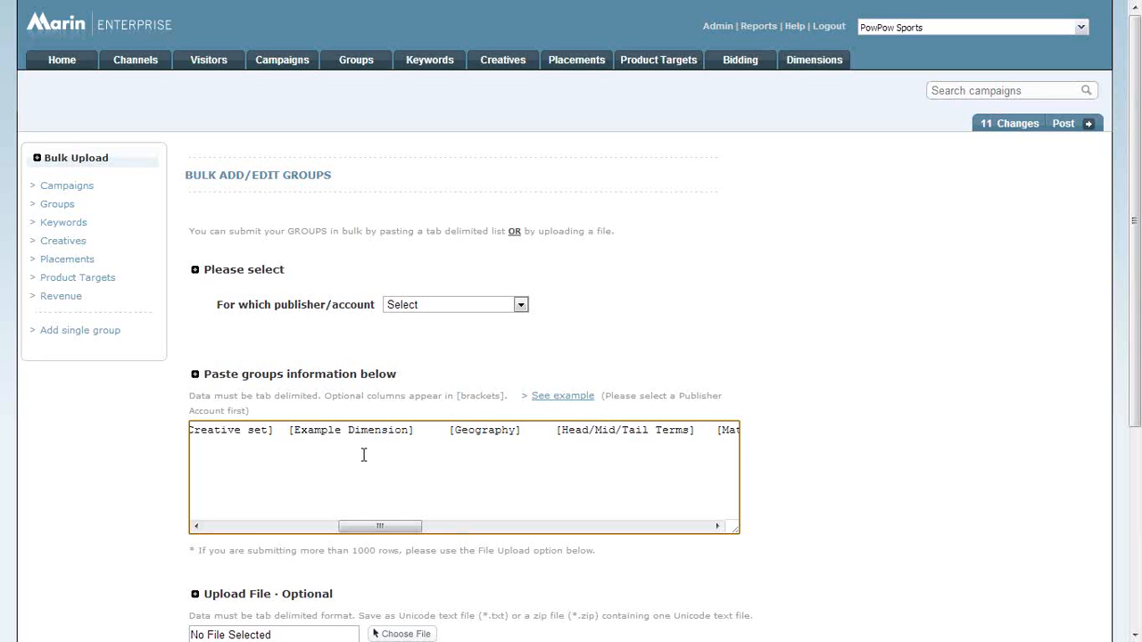
# Open the settings of the keyword "tablet pc" from the published keywords list.
pyautogui.click(430, 62)
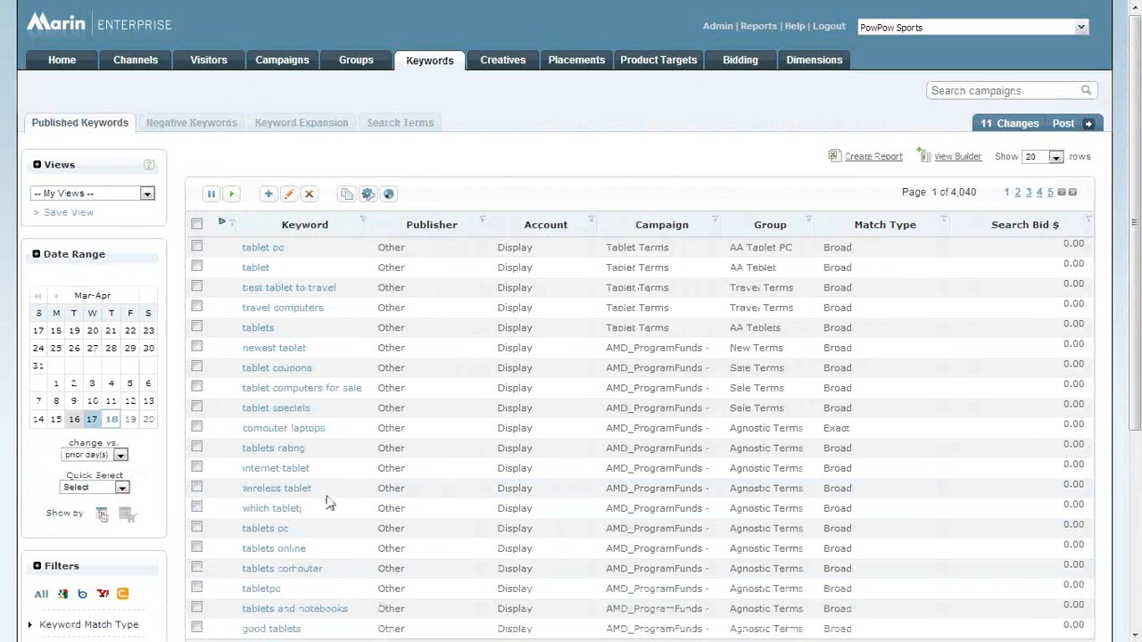
pyautogui.scroll(-2, 401, 402)
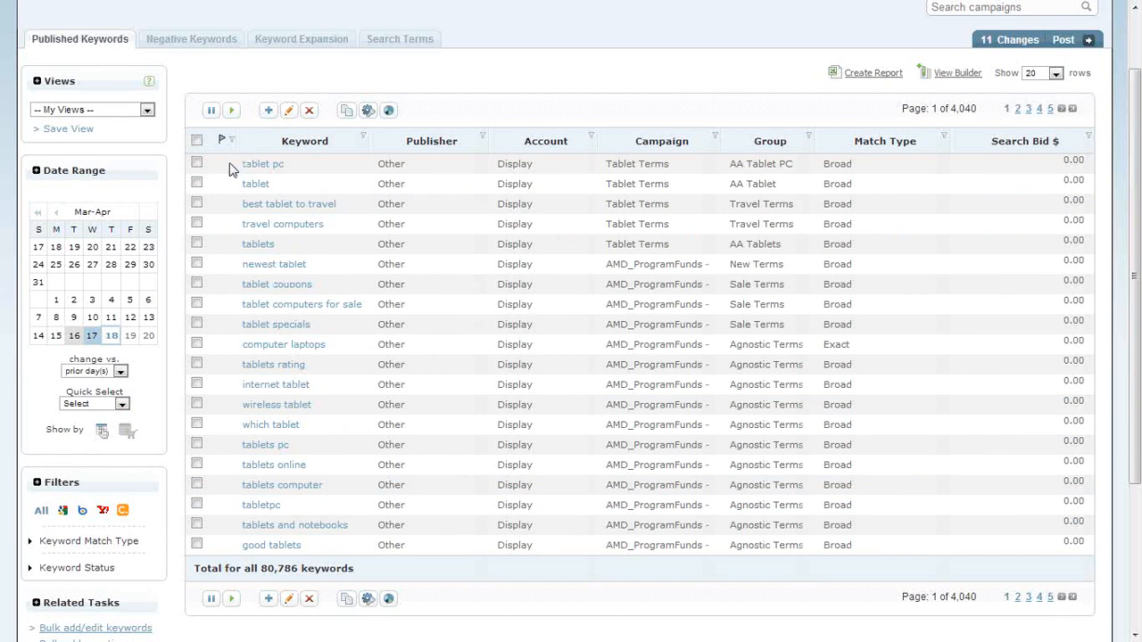
pyautogui.click(262, 170)
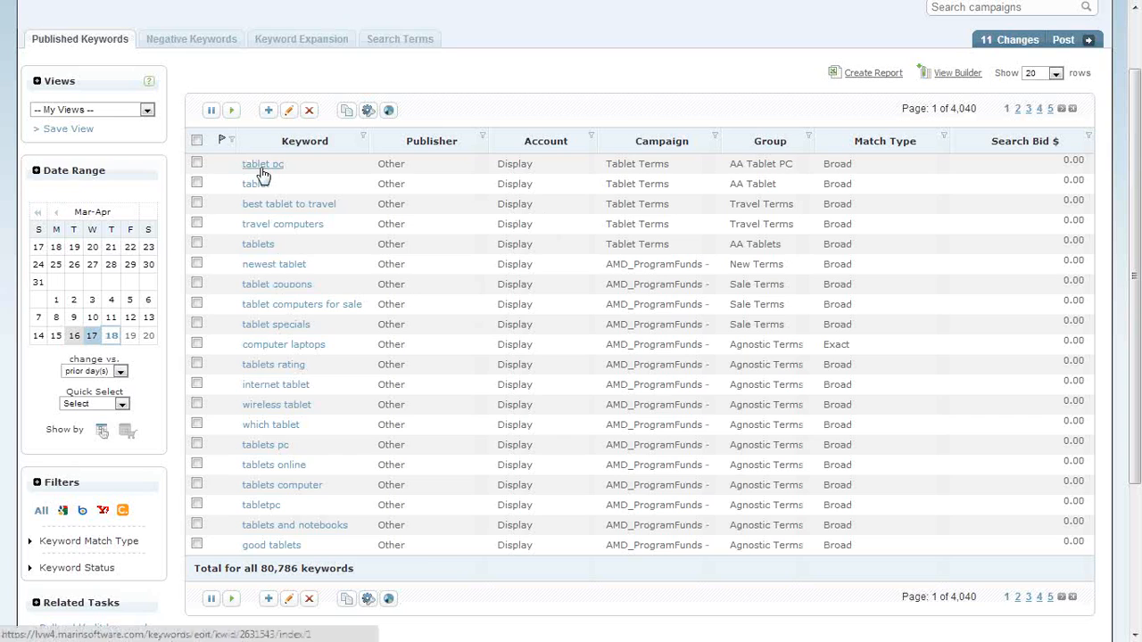
pyautogui.click(262, 166)
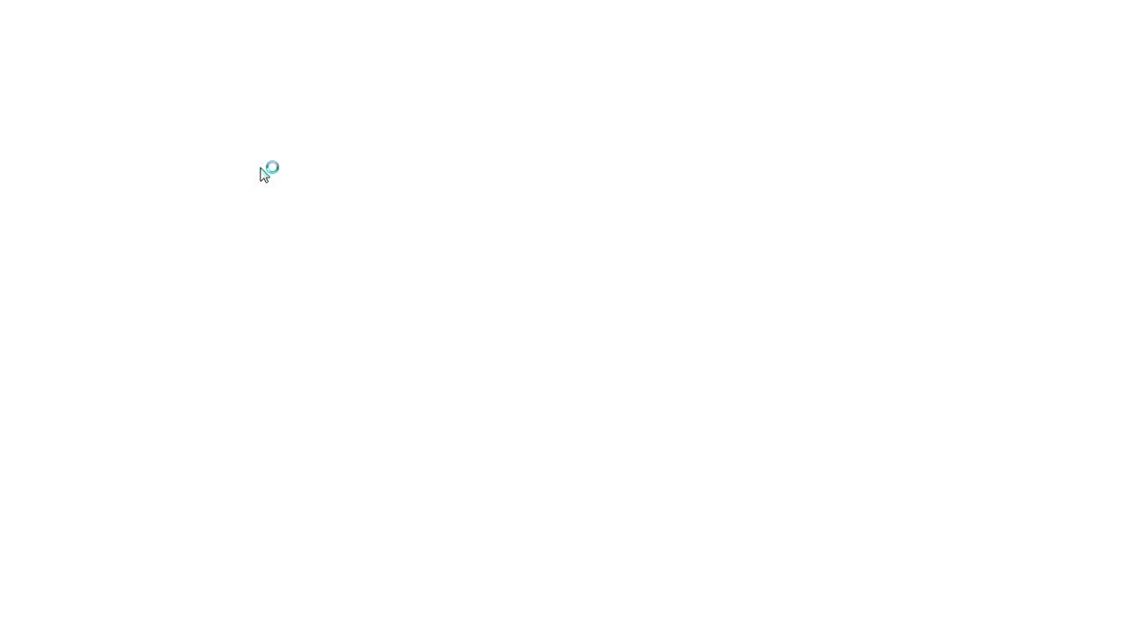
# Examine the Dimensions section of the keyword's settings, including its client account, campaign, group and keyword columns.
pyautogui.scroll(-3, 224, 311)
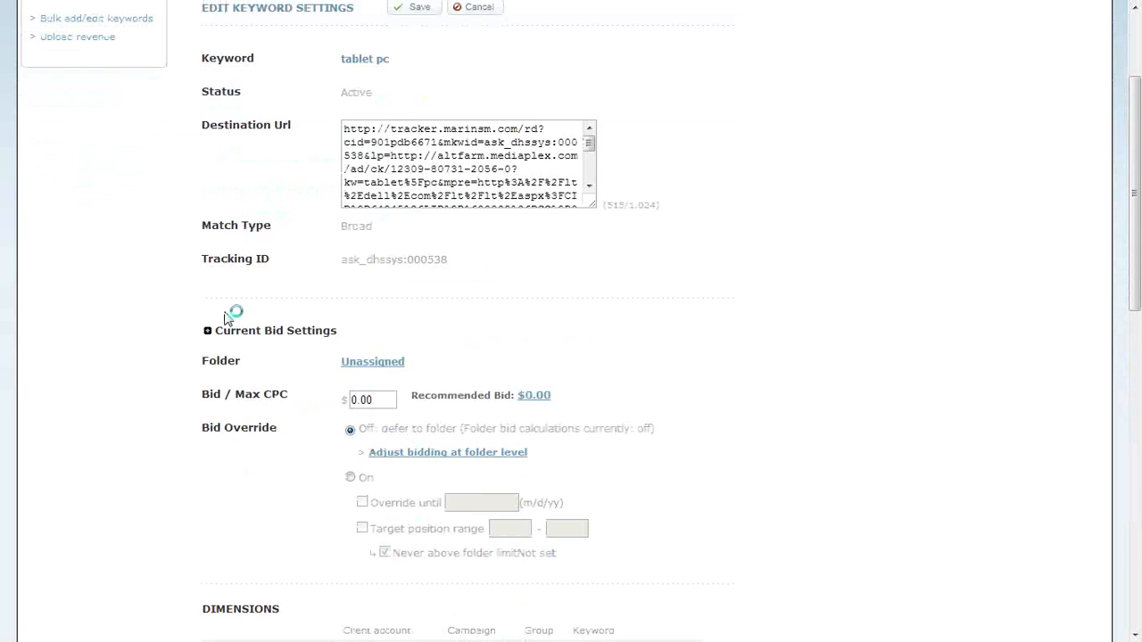
pyautogui.scroll(3, 224, 320)
pyautogui.scroll(-12, 227, 319)
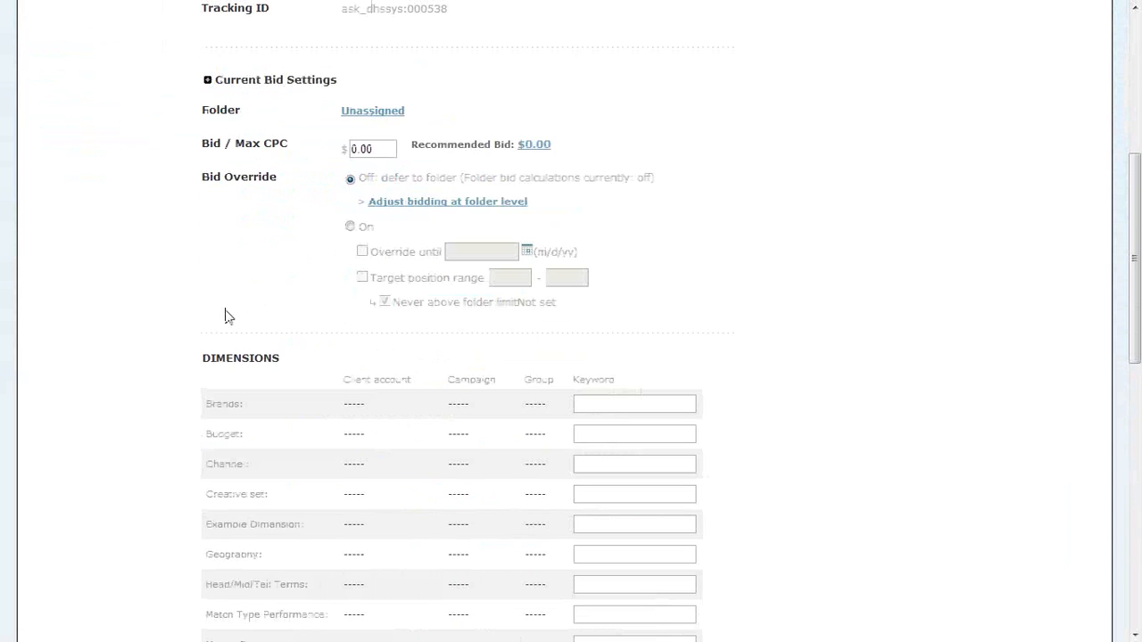
pyautogui.doubleClick(214, 107)
pyautogui.scroll(-3, 299, 183)
pyautogui.scroll(-3, 300, 187)
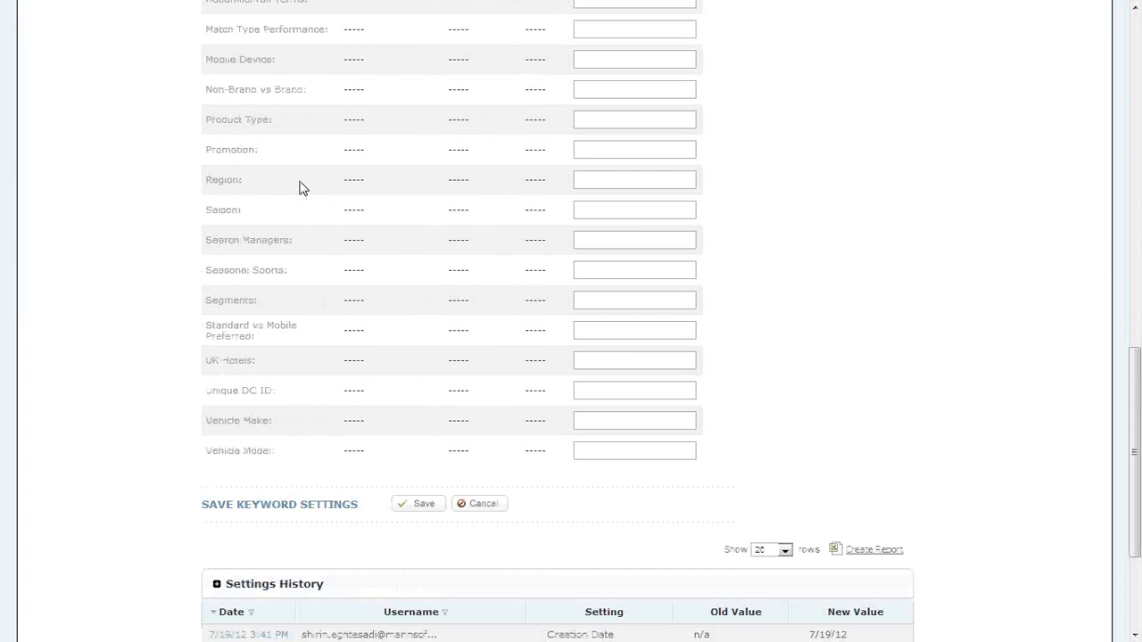
pyautogui.scroll(6, 300, 188)
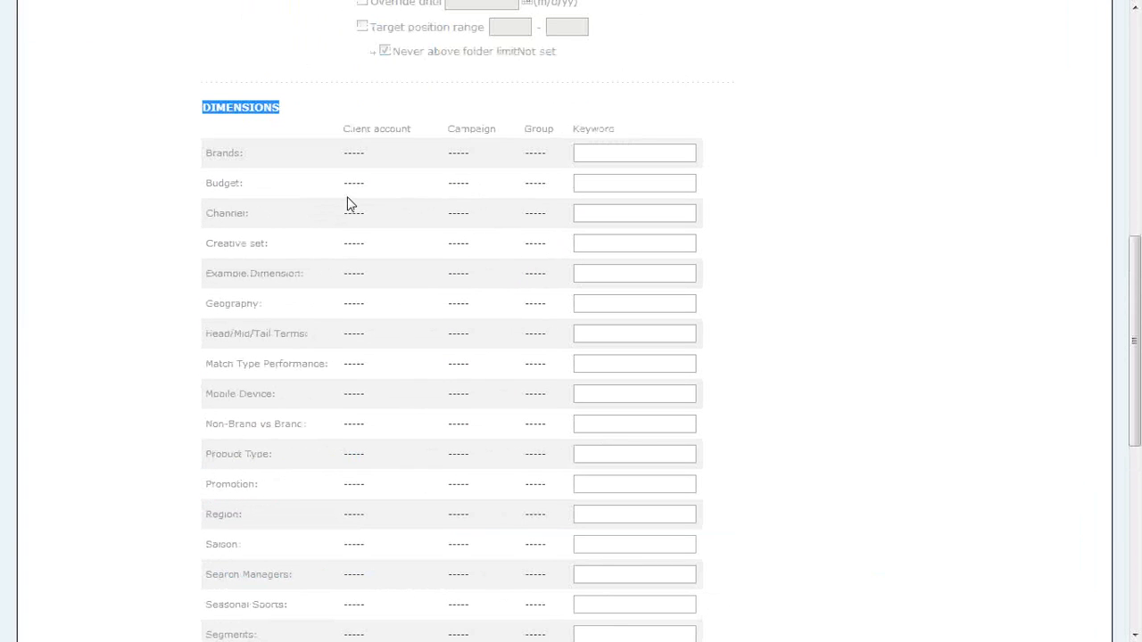
pyautogui.moveTo(342, 152); pyautogui.dragTo(548, 146)
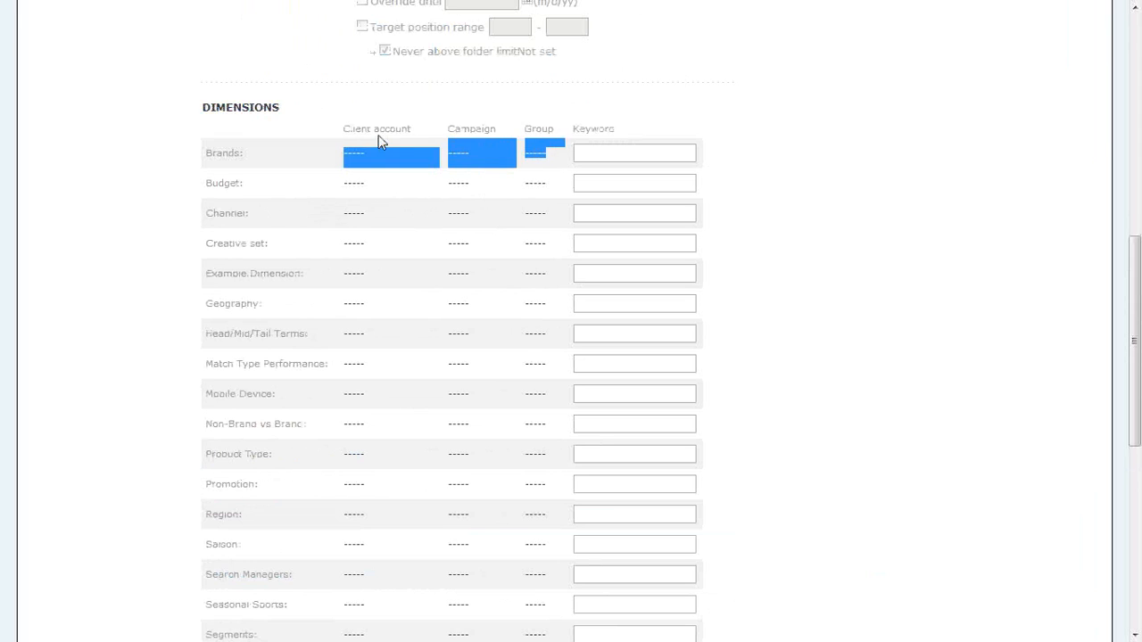
pyautogui.tripleClick(383, 129)
pyautogui.click(591, 151)
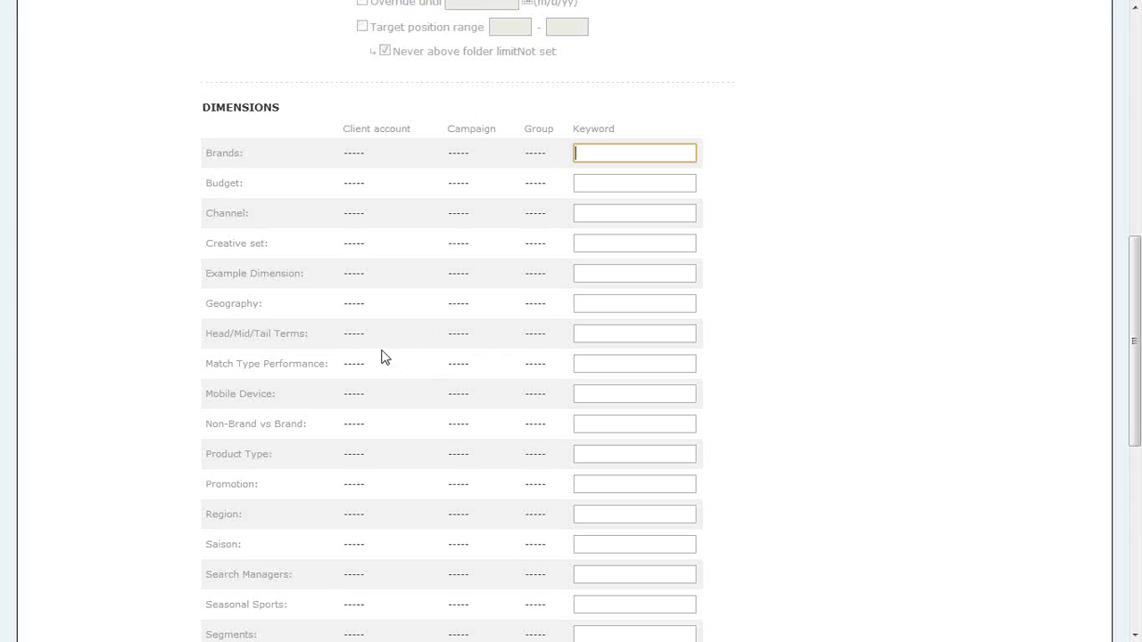
# Check the Non-Brand vs Brand row at the client account, campaign, group and keyword levels.
pyautogui.moveTo(352, 423); pyautogui.dragTo(352, 423)
pyautogui.tripleClick(352, 420)
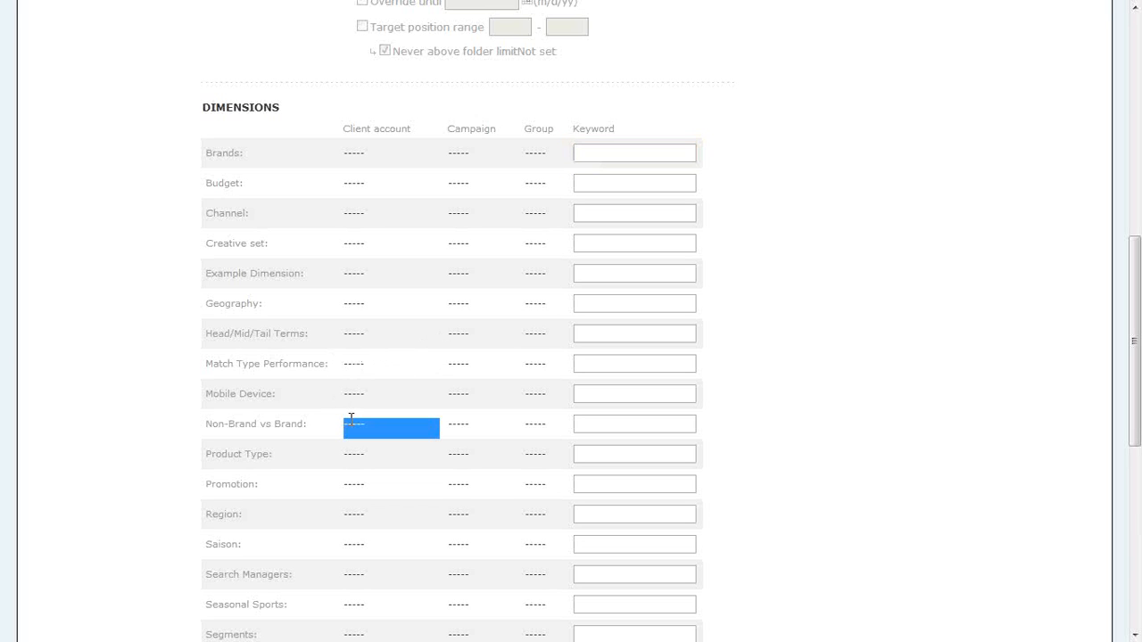
pyautogui.click(451, 425)
pyautogui.tripleClick(452, 423)
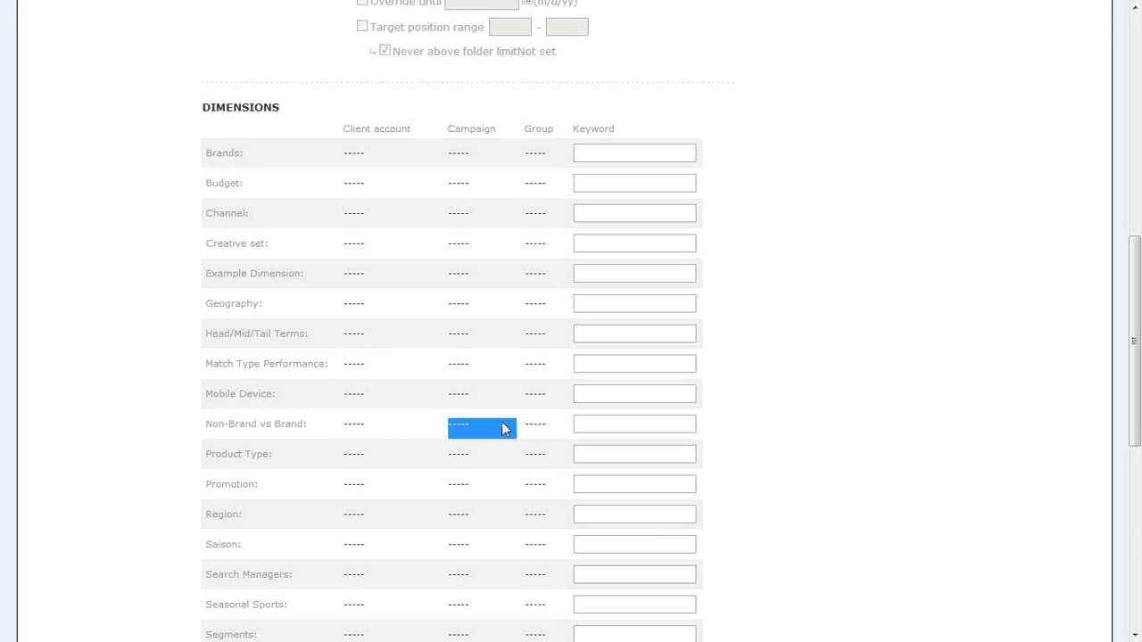
pyautogui.tripleClick(543, 423)
pyautogui.click(596, 421)
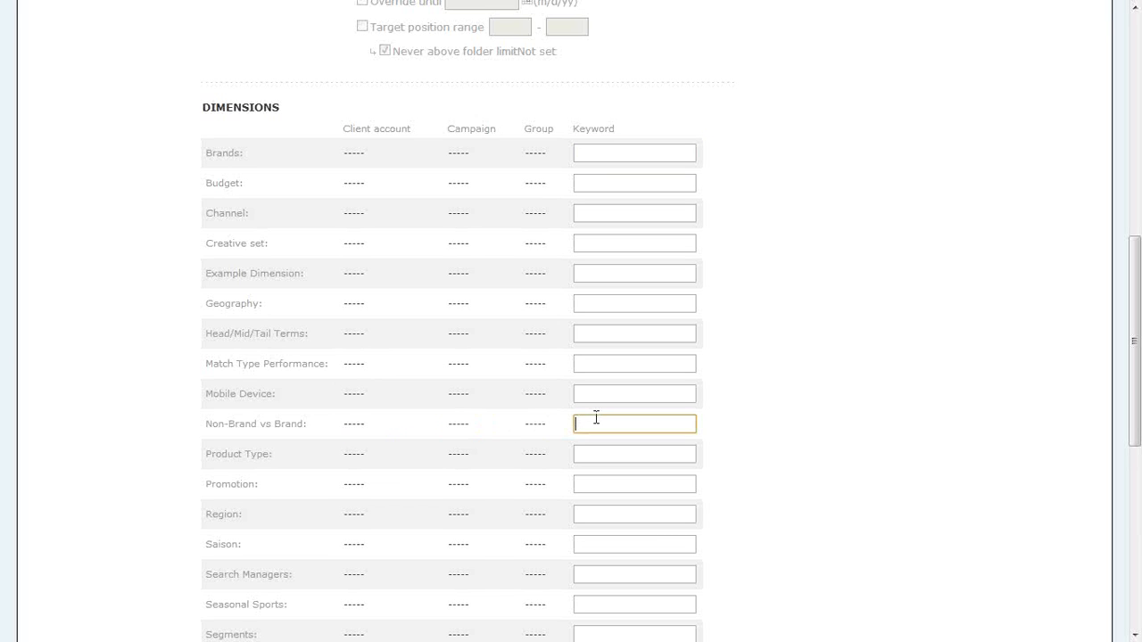
pyautogui.tripleClick(536, 423)
# Highlight the whole Dimensions table in the keyword's settings, clear the highlight and return to the start of the page.
pyautogui.moveTo(195, 111); pyautogui.dragTo(756, 342)
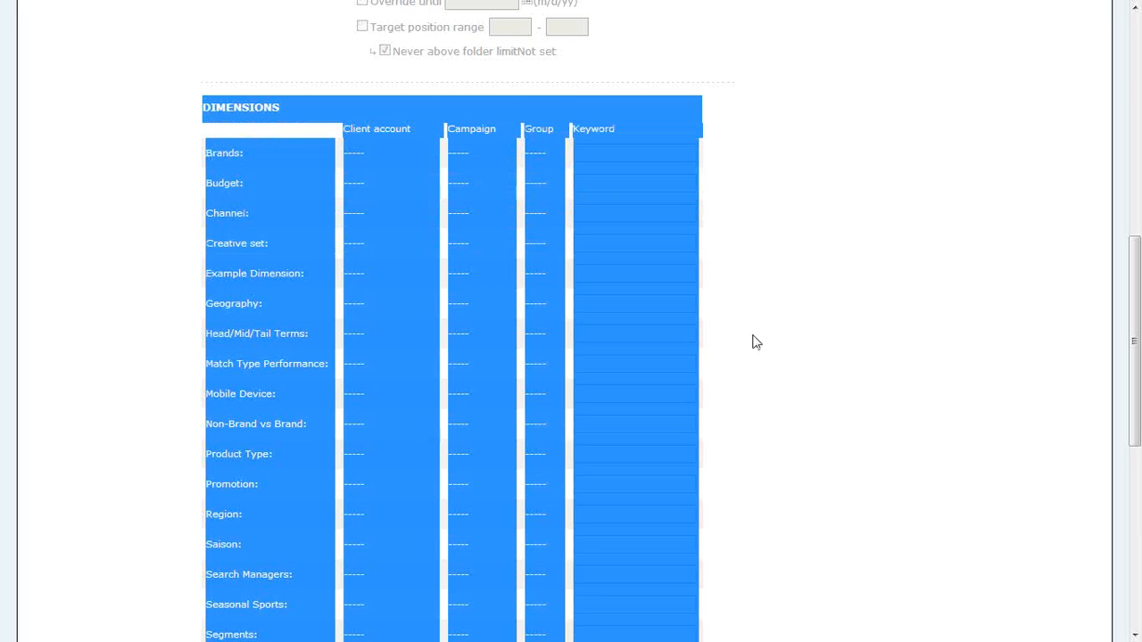
pyautogui.click(237, 276)
pyautogui.scroll(2, 294, 285)
pyautogui.scroll(6, 303, 282)
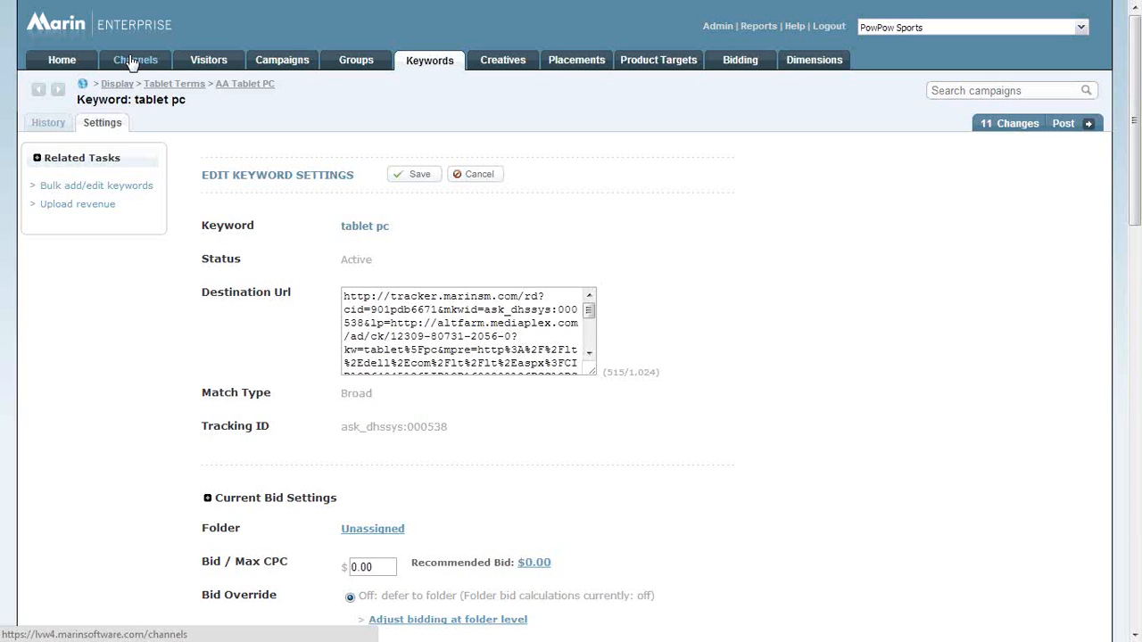
# Open the dimensions performance report for Brands.
pyautogui.click(812, 71)
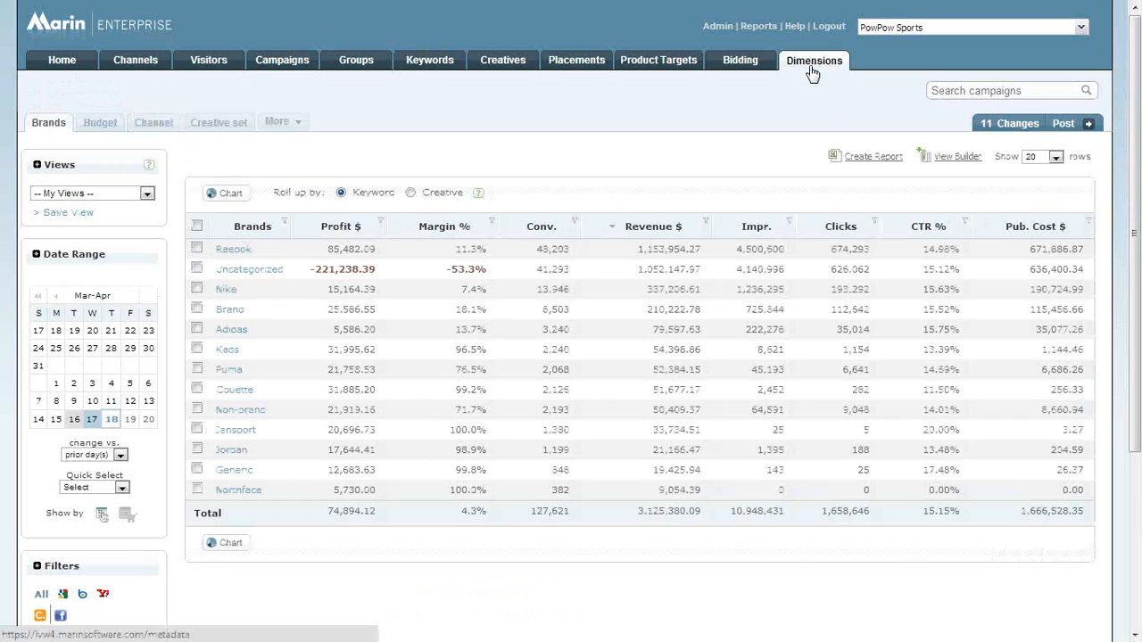
pyautogui.moveTo(280, 497); pyautogui.dragTo(263, 319)
pyautogui.click(263, 319)
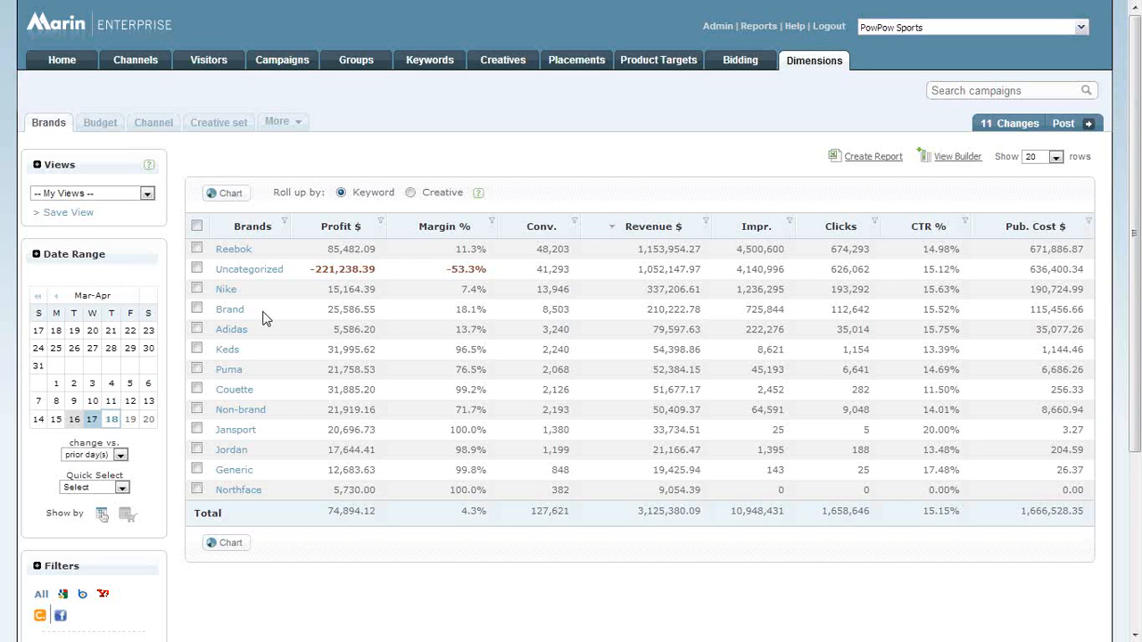
# Chart the Brands performance as a pie chart by Clicks, inspect it and close the chart.
pyautogui.click(235, 197)
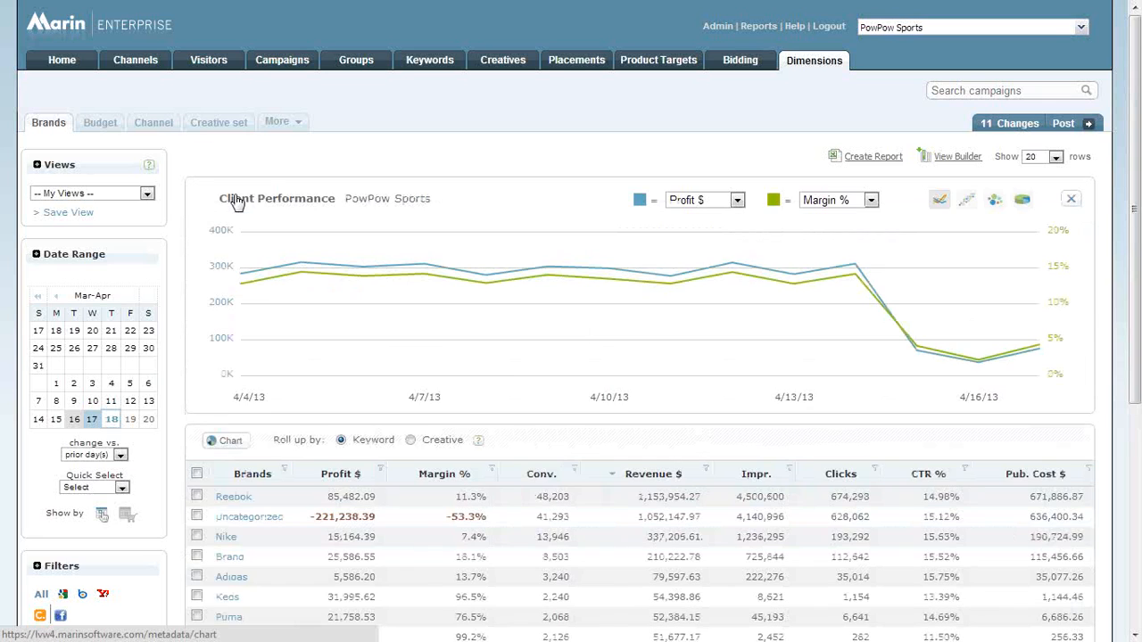
pyautogui.click(1030, 207)
pyautogui.click(870, 202)
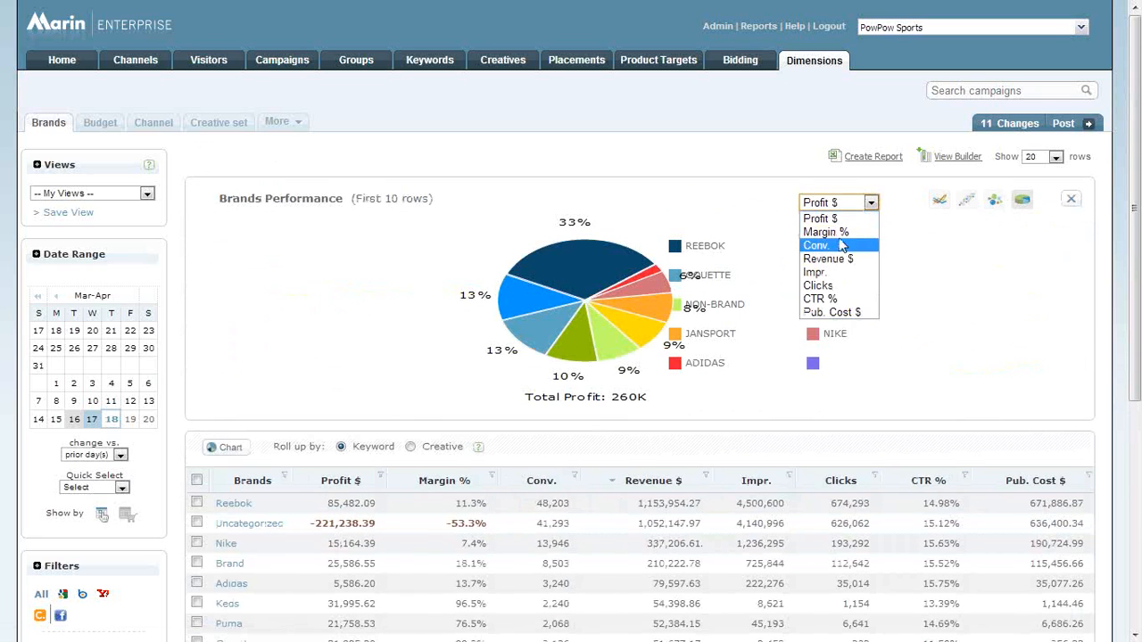
pyautogui.click(840, 285)
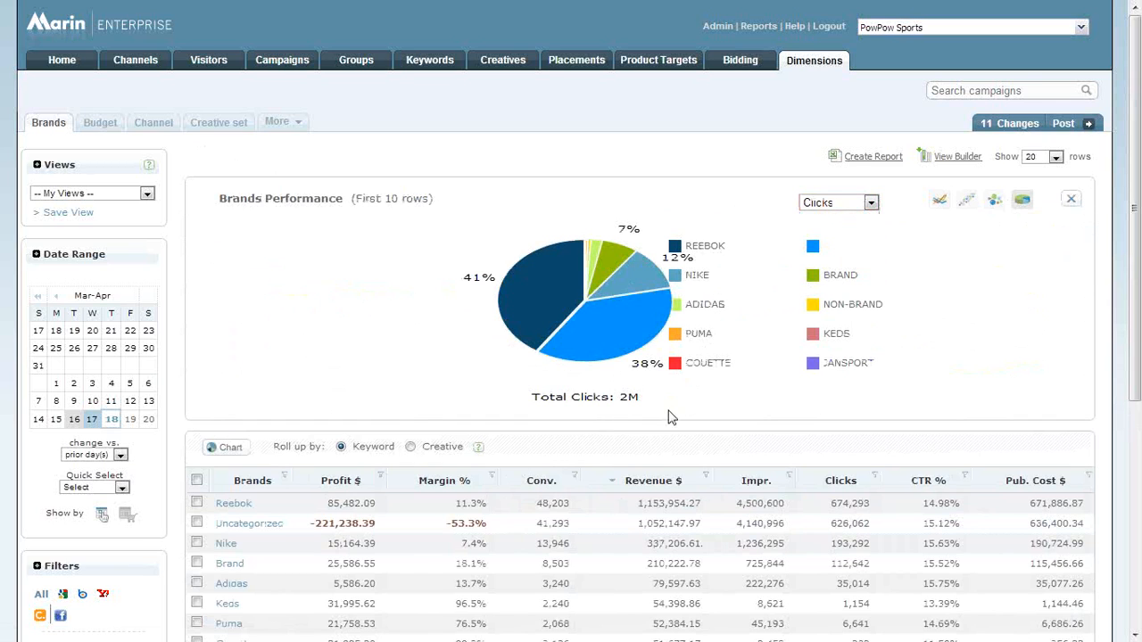
pyautogui.moveTo(623, 341)
pyautogui.click(1071, 201)
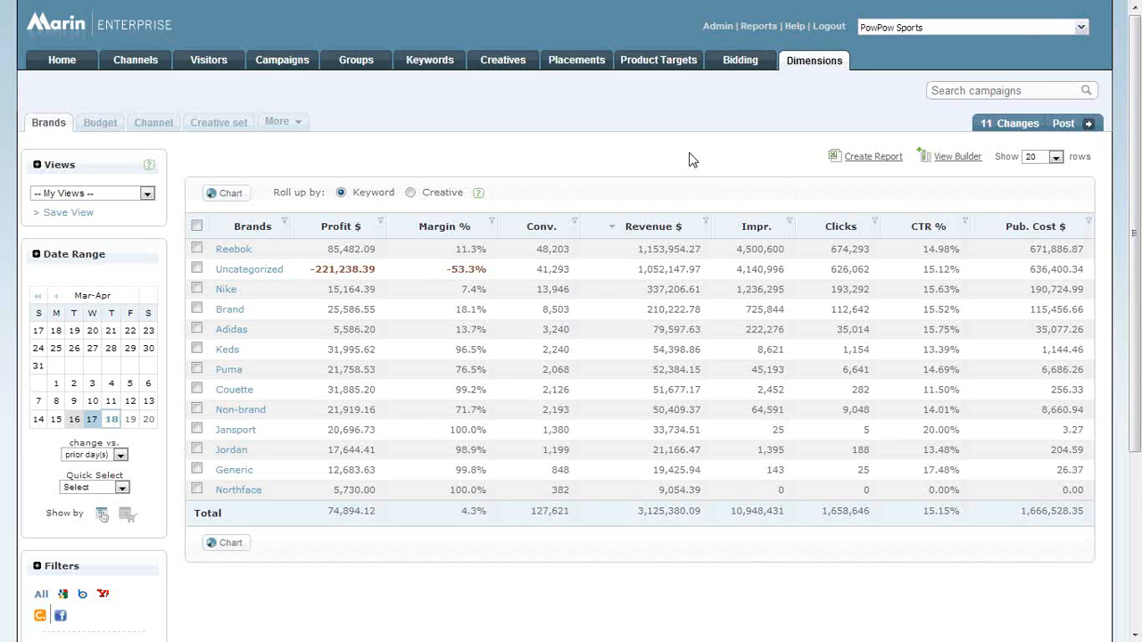
# Open the campaigns list and select the Outdoor, Sporting Gear - Content and Sporting Gear-GoogleSporting Gear-Google+2 campaigns.
pyautogui.click(263, 63)
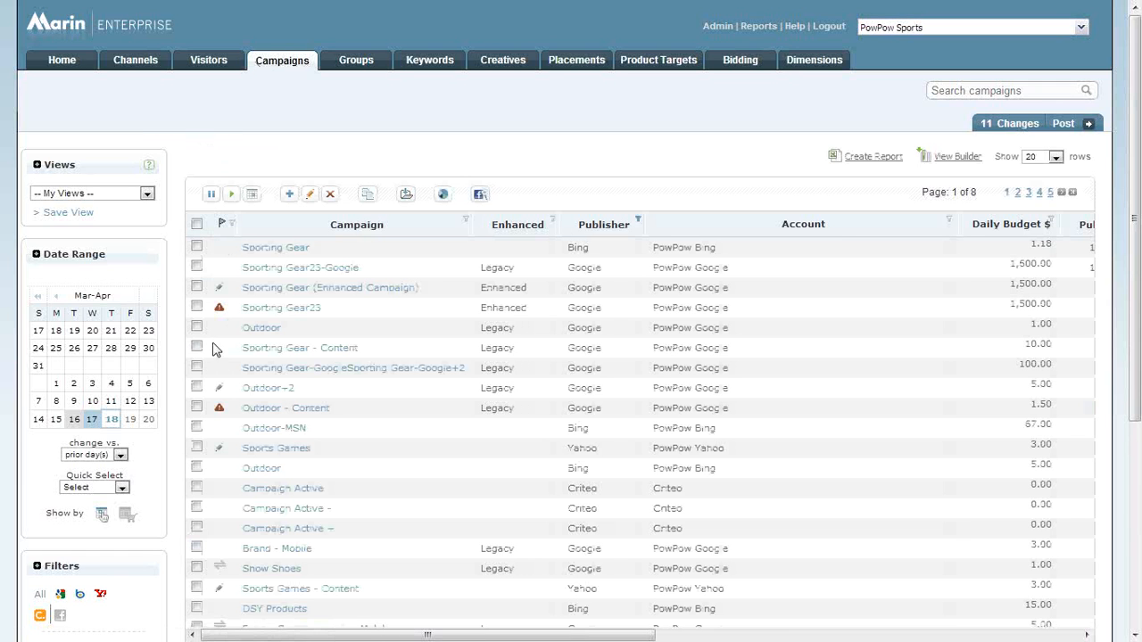
pyautogui.click(197, 327)
pyautogui.click(197, 347)
pyautogui.click(197, 367)
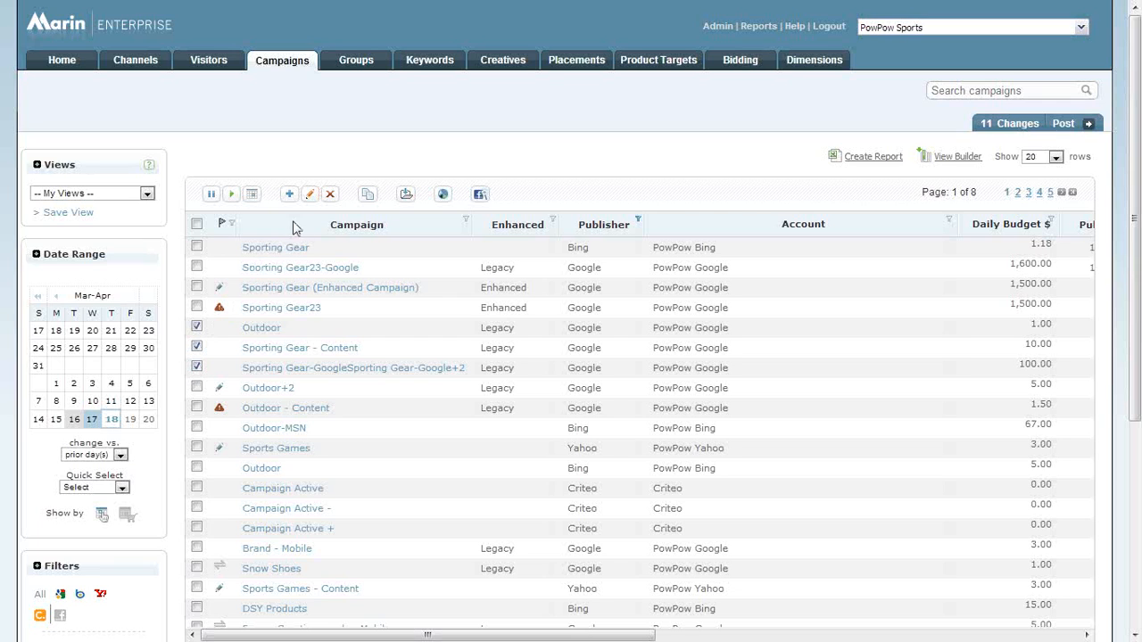
# Examine which dimensions can be adjusted in the bulk edit of the selected campaigns, and cancel without choosing a field.
pyautogui.click(310, 195)
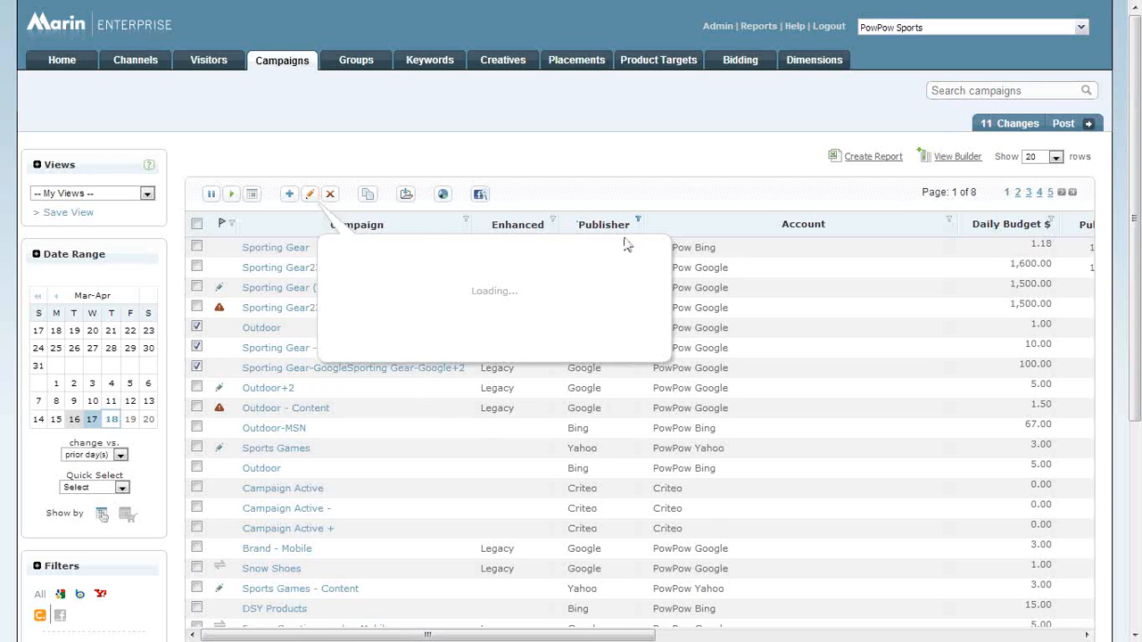
pyautogui.scroll(-2, 477, 408)
pyautogui.click(451, 248)
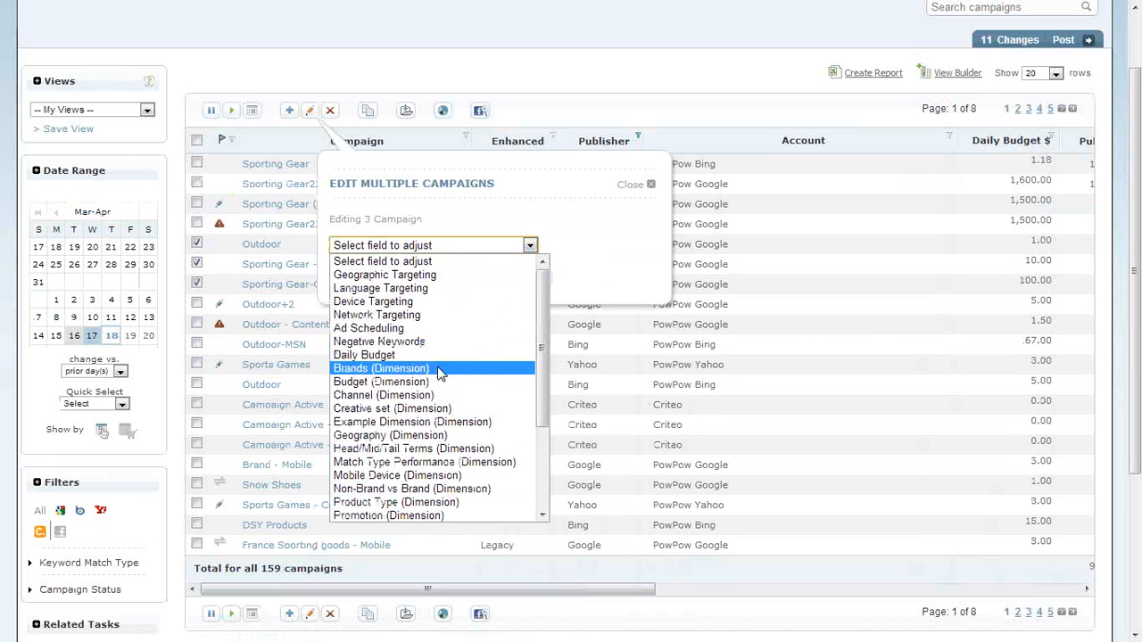
pyautogui.scroll(-3, 441, 375)
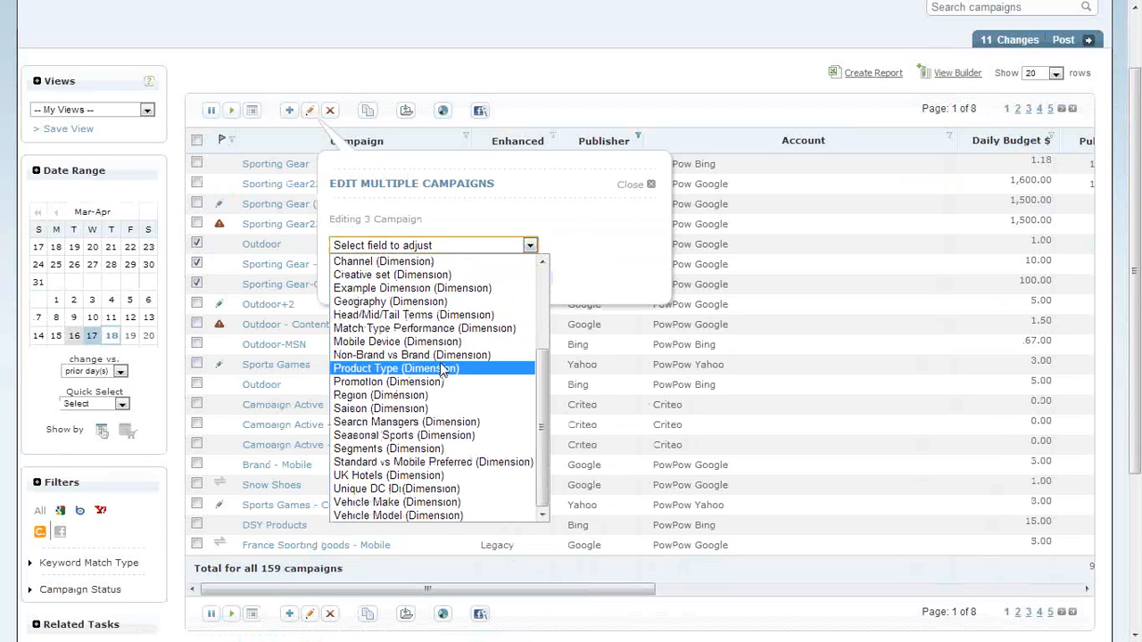
pyautogui.click(601, 249)
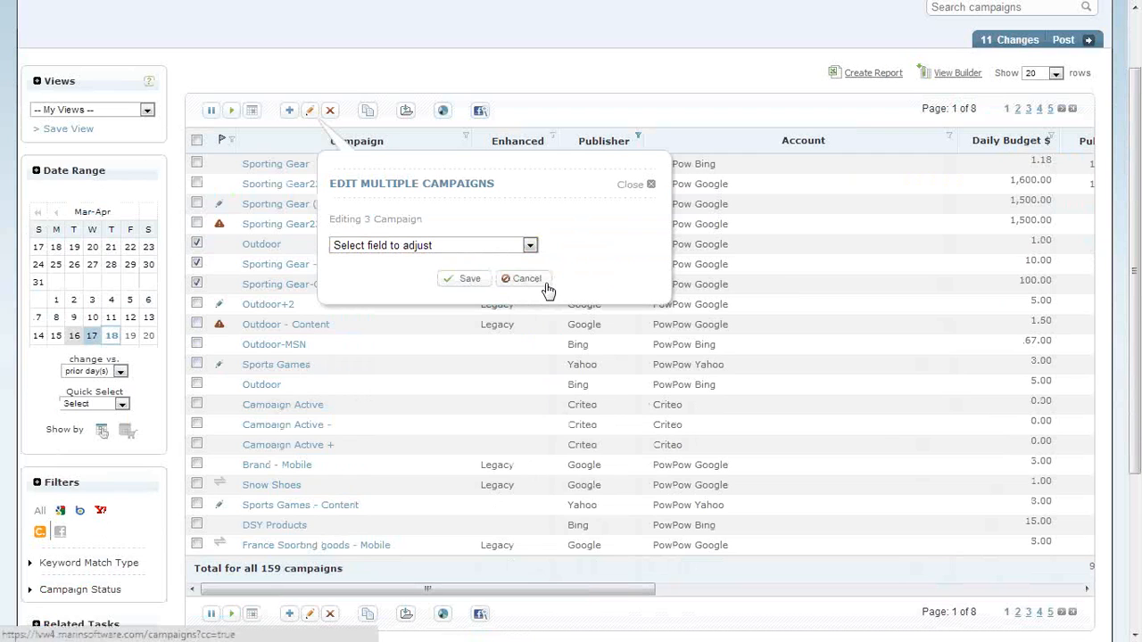
pyautogui.click(526, 280)
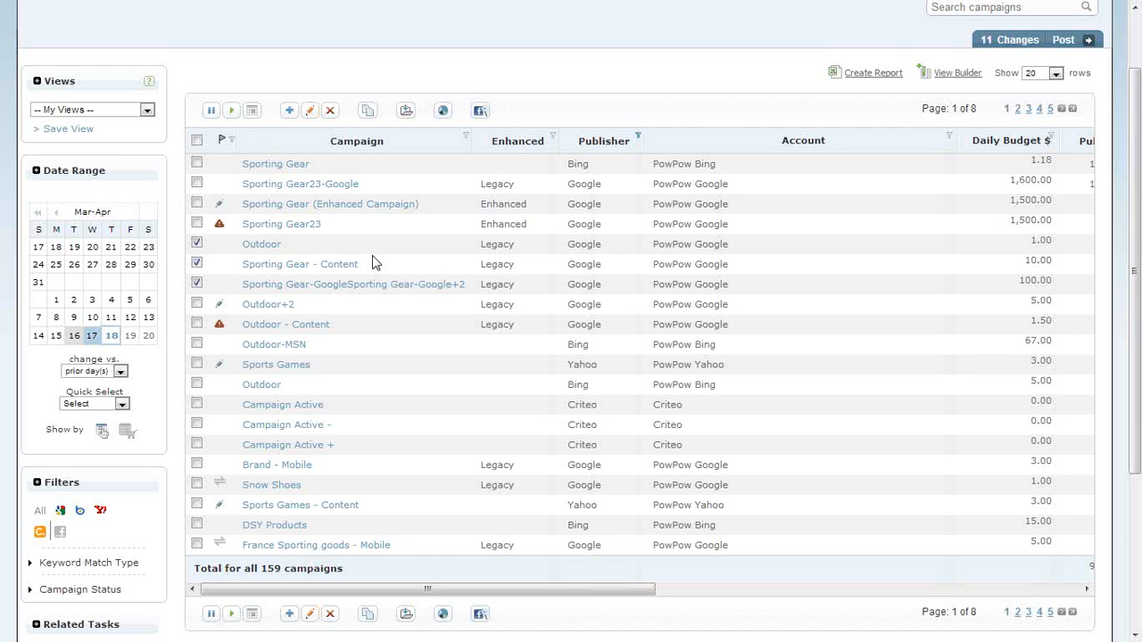
pyautogui.scroll(2, 419, 287)
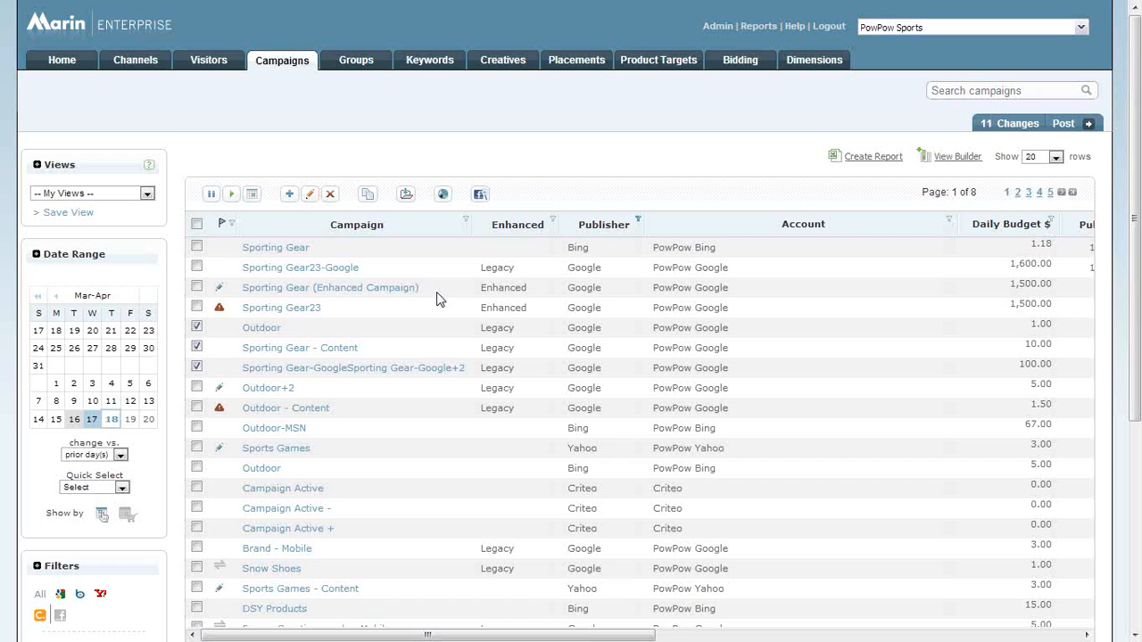
# View the creatives list and the creative A/B test settings, look through the test metrics and expand the advanced settings.
pyautogui.click(508, 65)
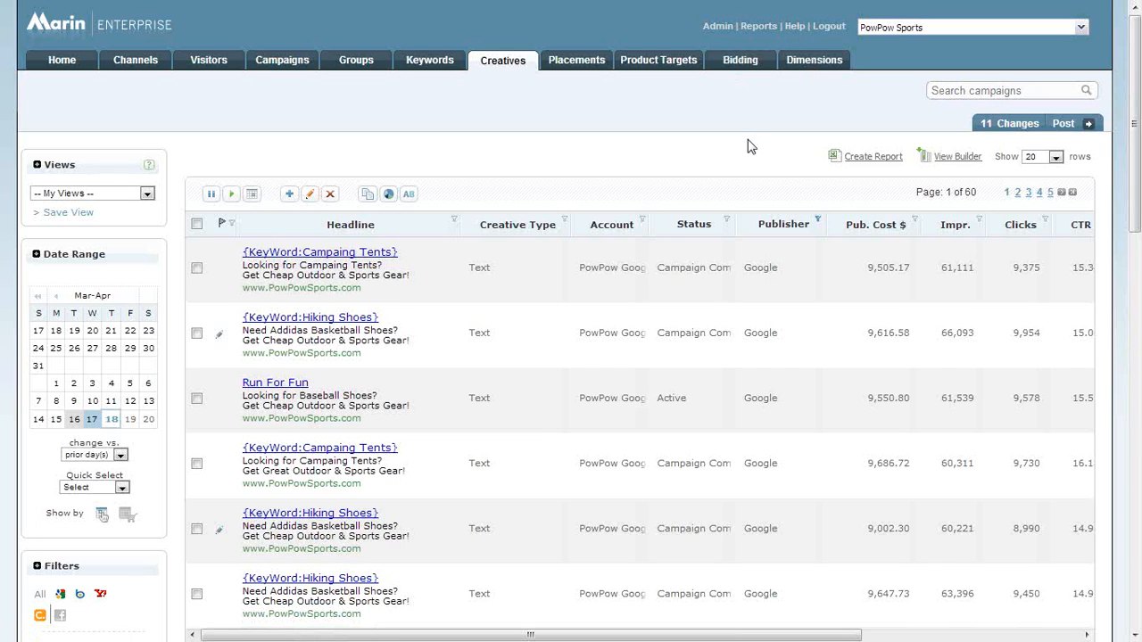
pyautogui.click(719, 26)
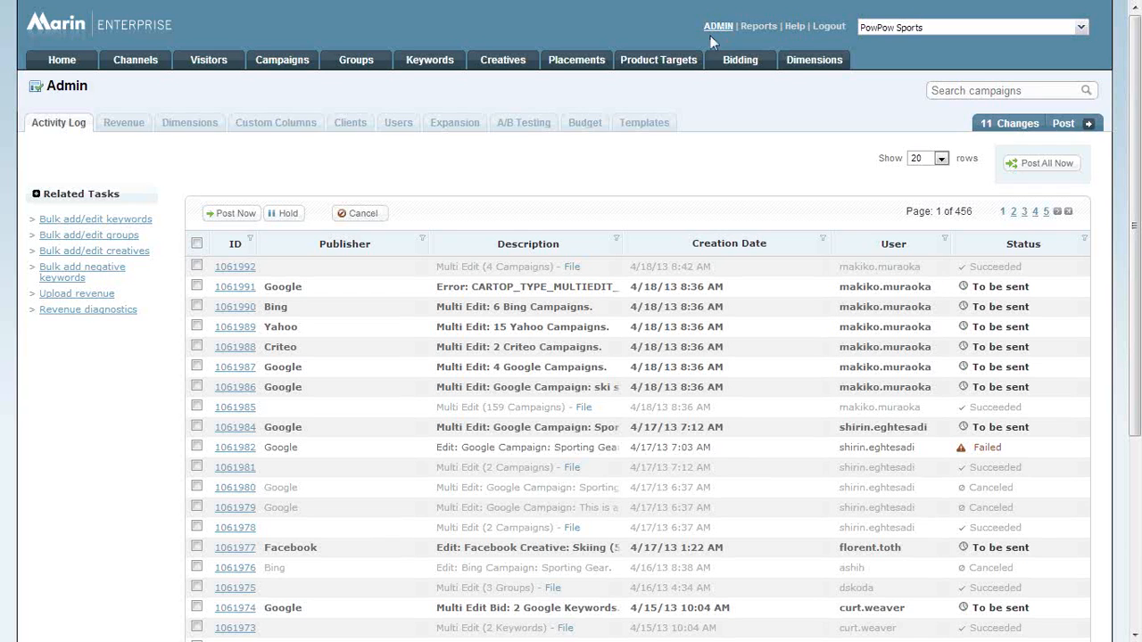
pyautogui.click(535, 127)
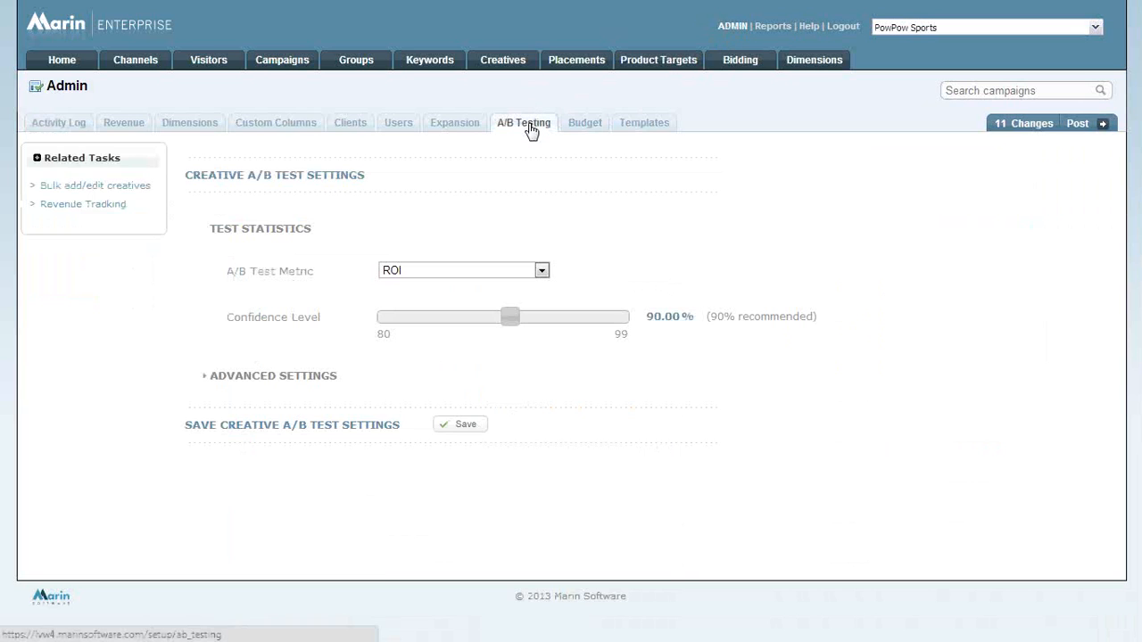
pyautogui.click(493, 276)
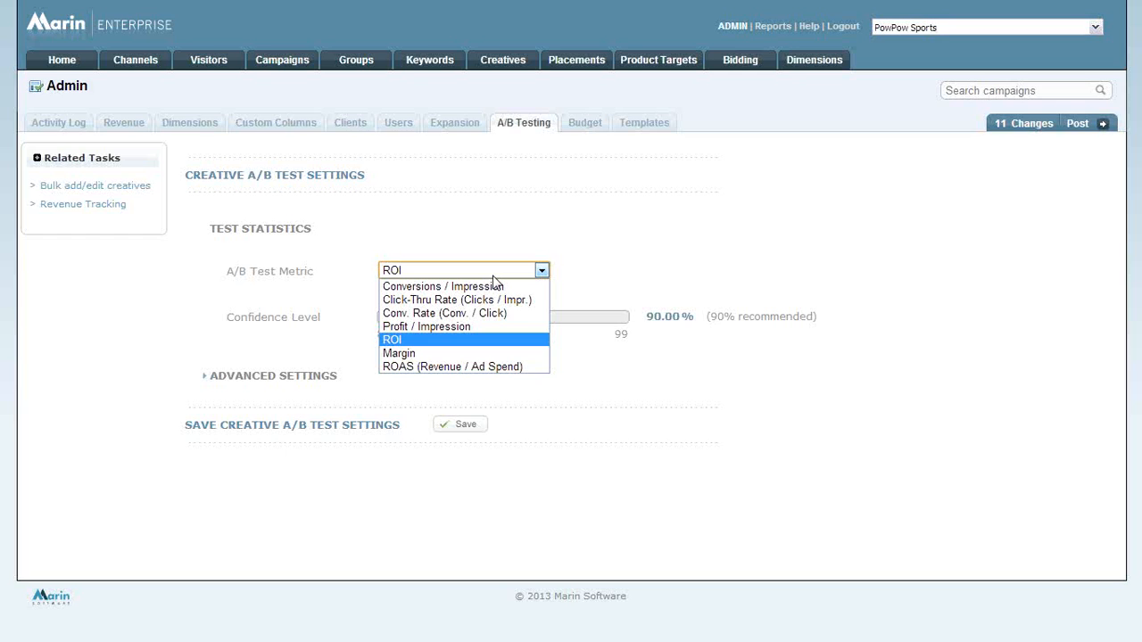
pyautogui.click(500, 218)
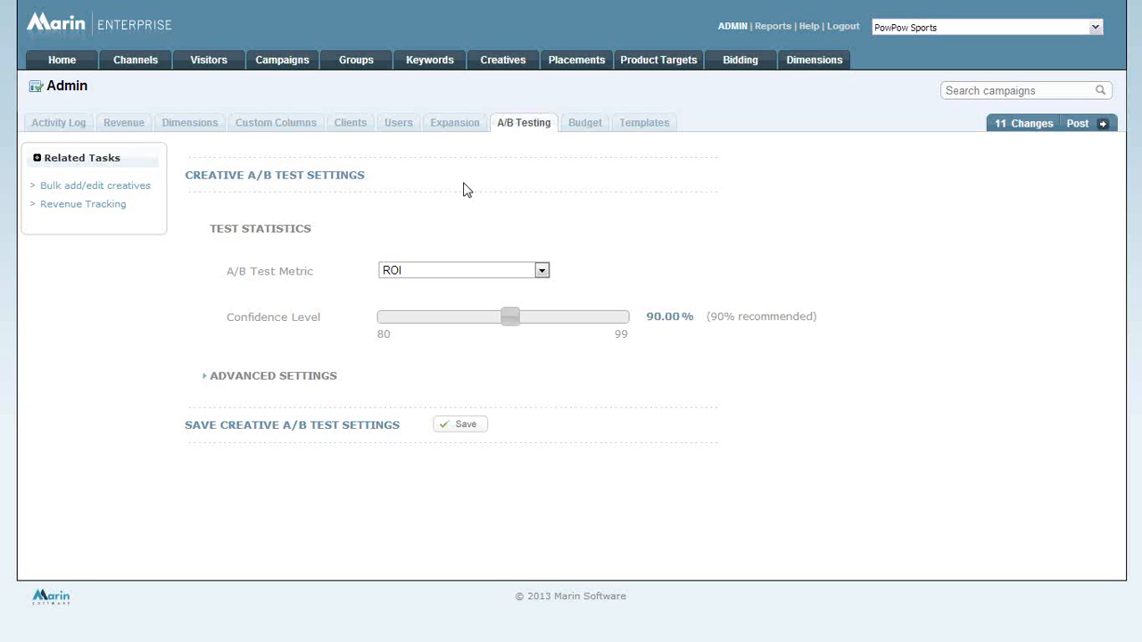
pyautogui.click(293, 378)
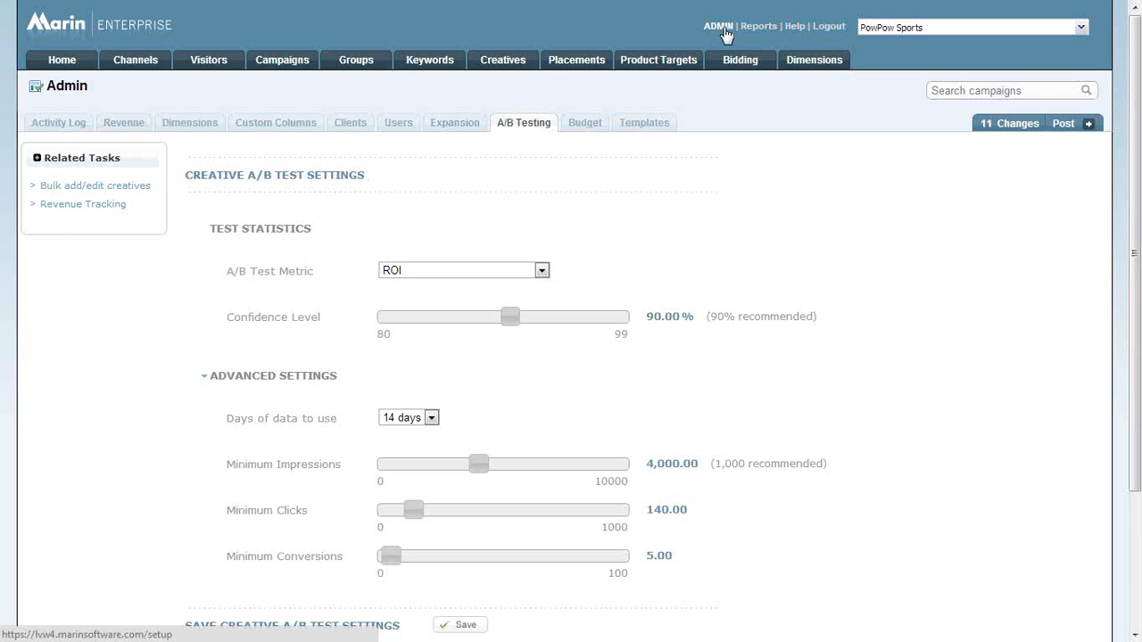
# Open the URL Builder page in the revenue settings and go to its parameter and text insertion reference tables.
pyautogui.click(128, 126)
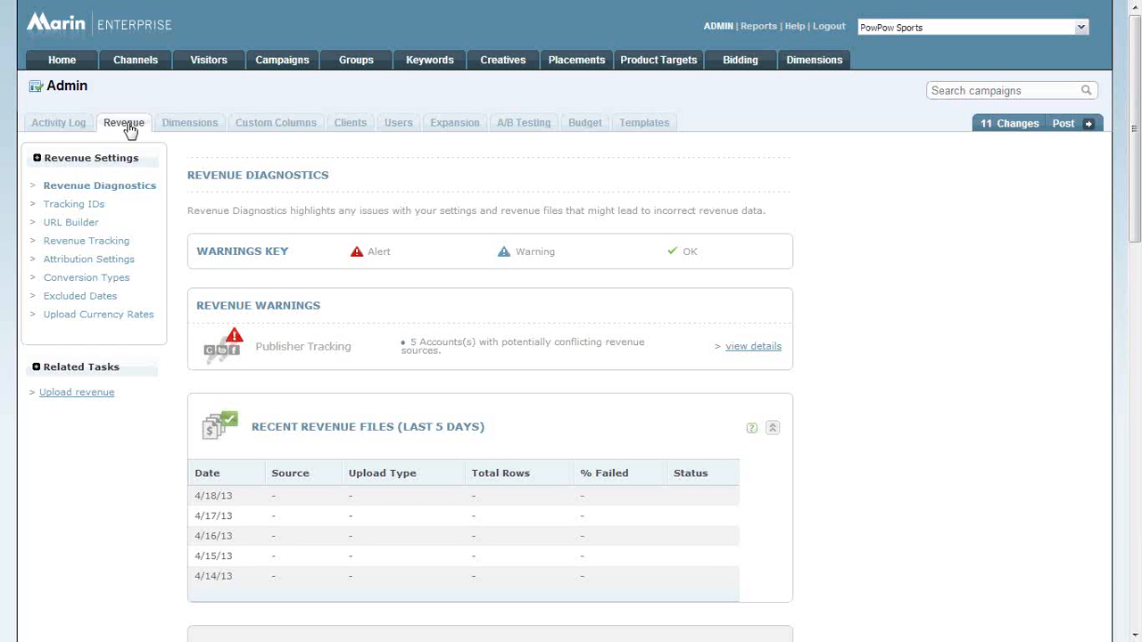
pyautogui.click(74, 224)
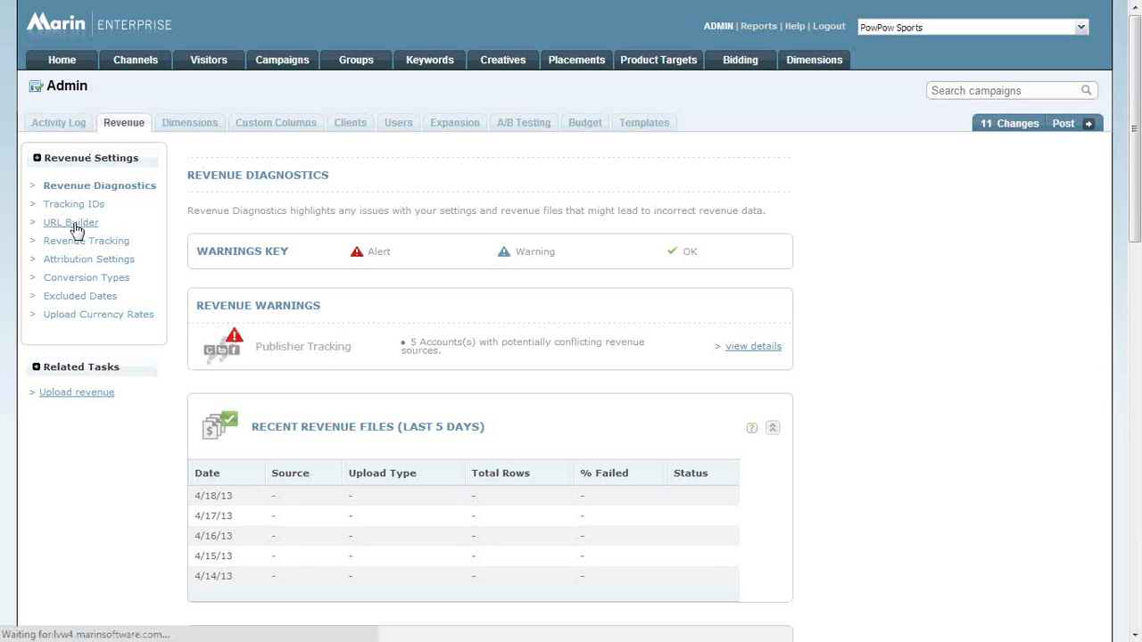
pyautogui.scroll(-3, 116, 283)
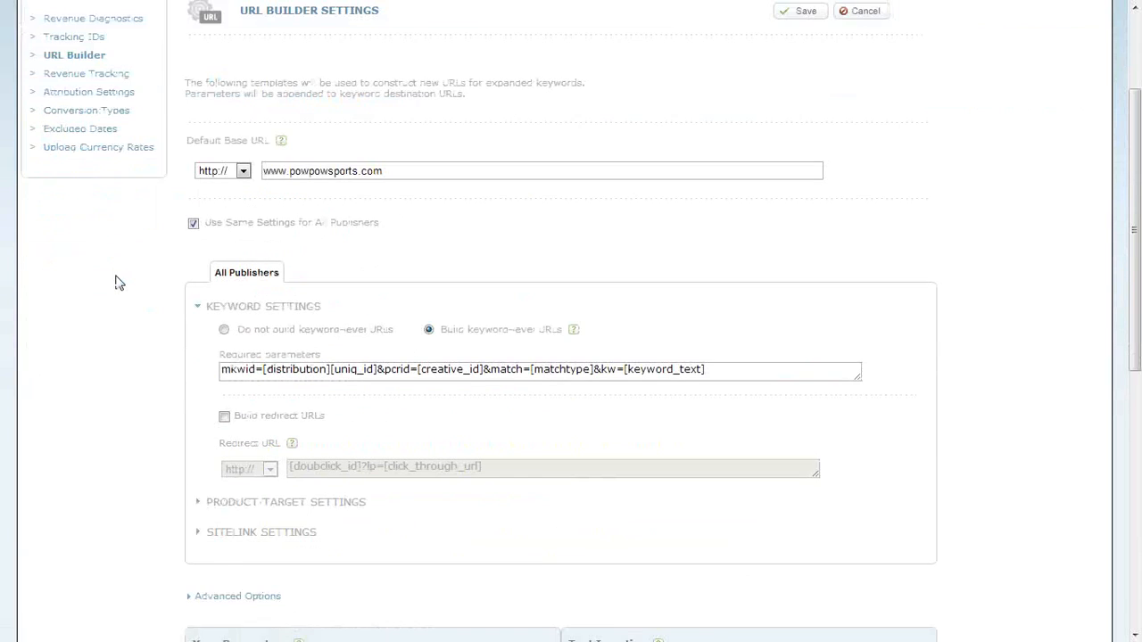
pyautogui.scroll(-5, 116, 283)
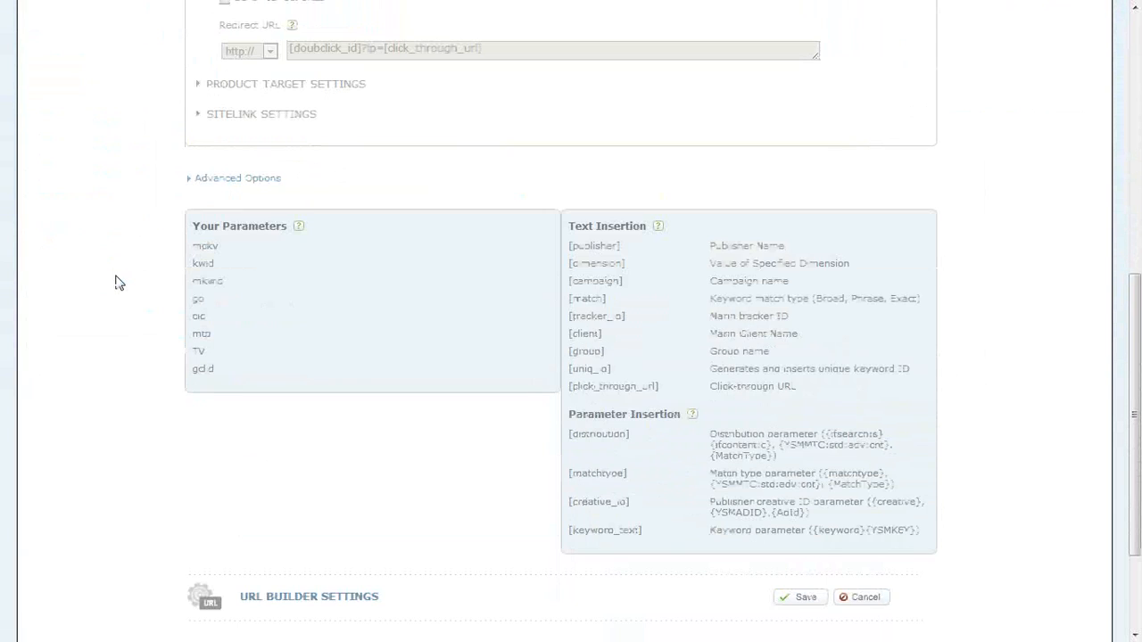
# Highlight the reference tables and the [publisher], [keyword_text] and [creative_id] entries, clear the highlight and return to the start of the page.
pyautogui.moveTo(928, 539); pyautogui.dragTo(191, 222)
pyautogui.click(186, 228)
pyautogui.doubleClick(607, 245)
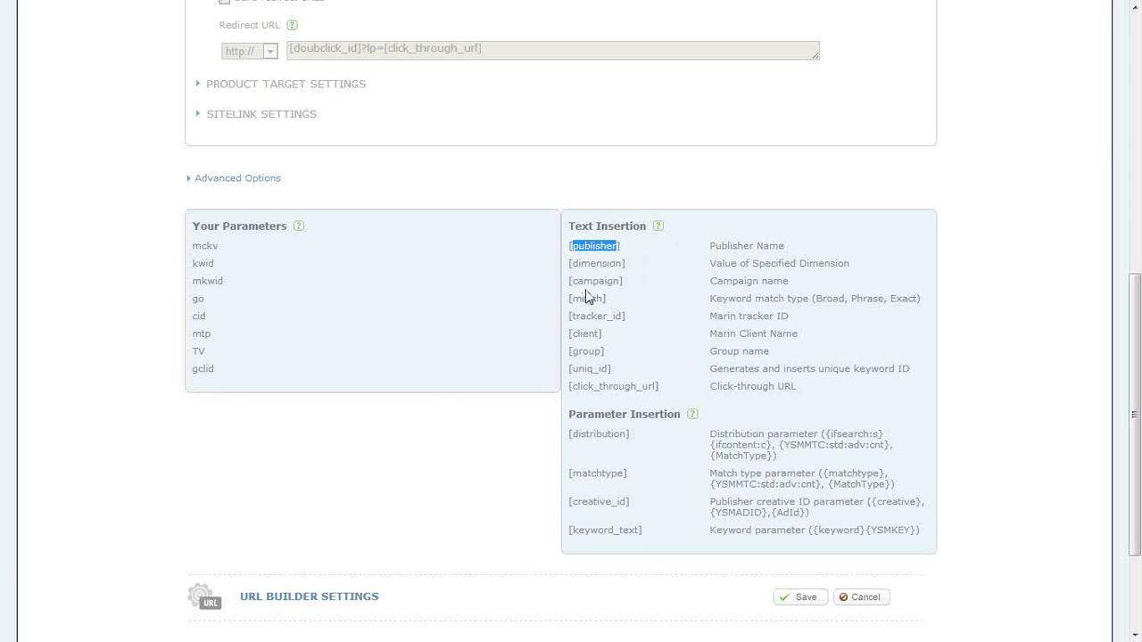
pyautogui.moveTo(643, 530); pyautogui.dragTo(568, 530)
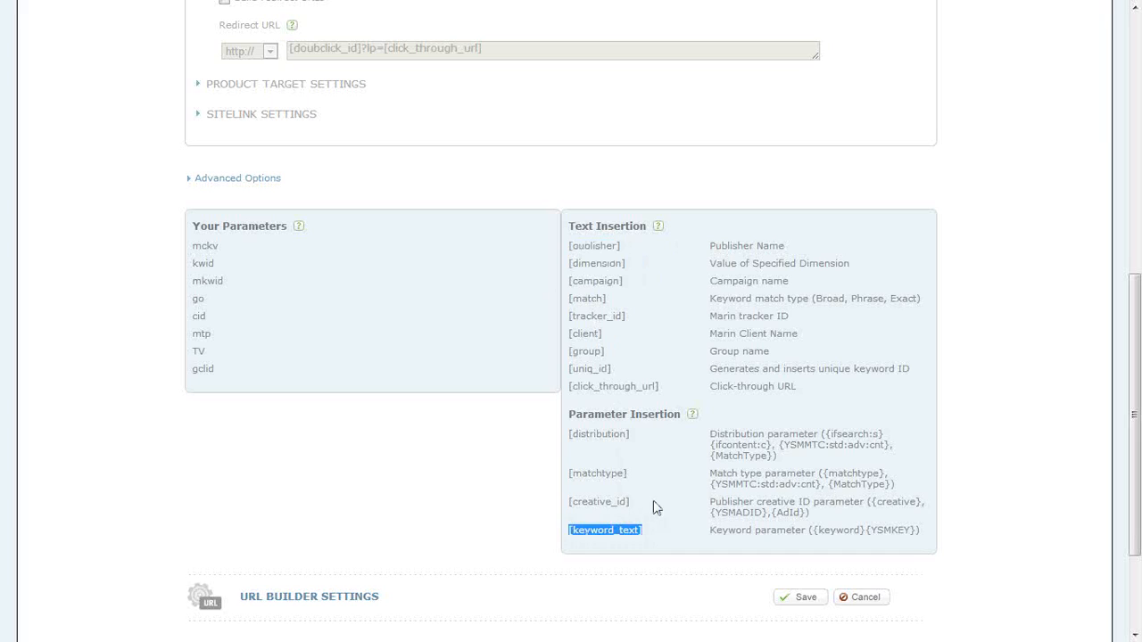
pyautogui.moveTo(632, 502); pyautogui.dragTo(569, 503)
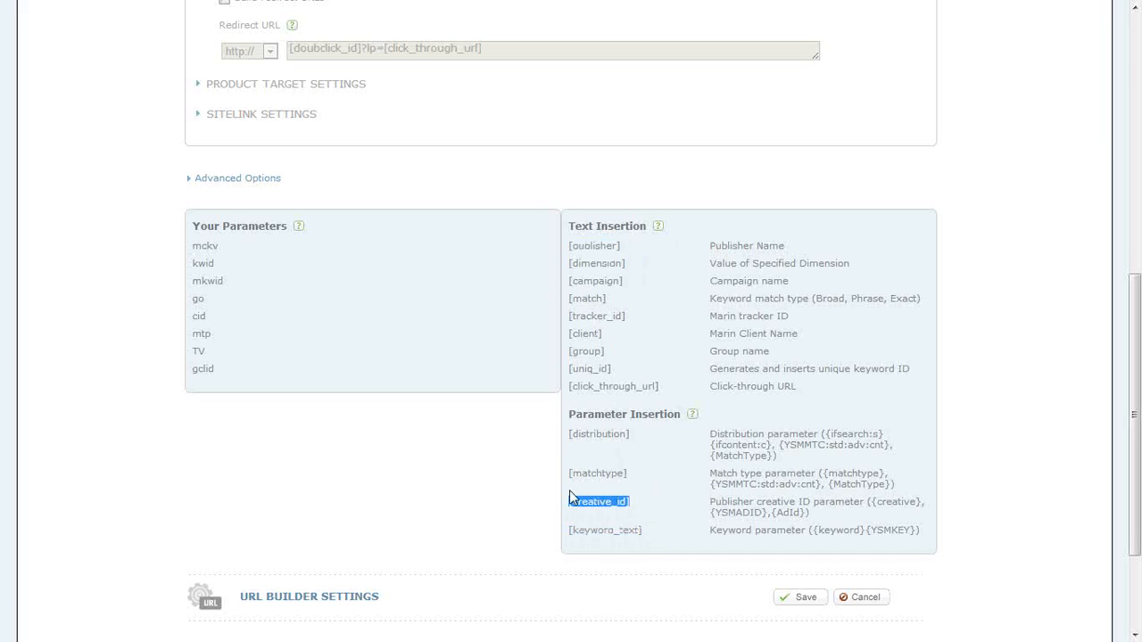
pyautogui.click(594, 367)
pyautogui.moveTo(928, 533); pyautogui.dragTo(572, 226)
pyautogui.click(572, 225)
pyautogui.scroll(7, 605, 317)
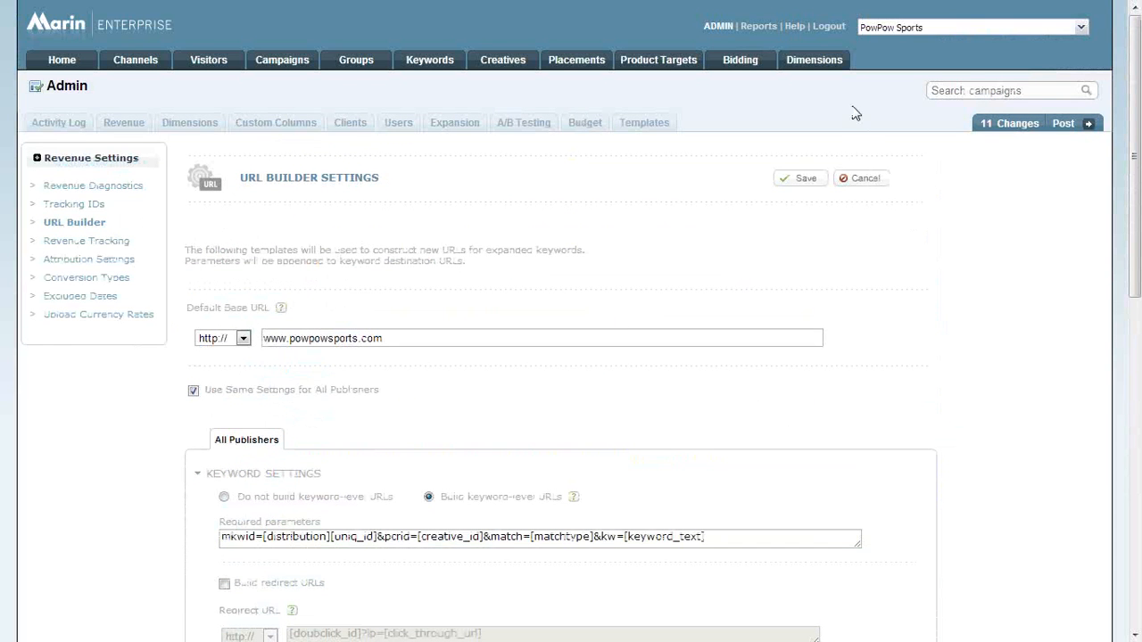
# Check the Brands dimension's name in the dimensions report and append &b=[Brands] to the keyword required parameters in URL Builder.
pyautogui.click(829, 62)
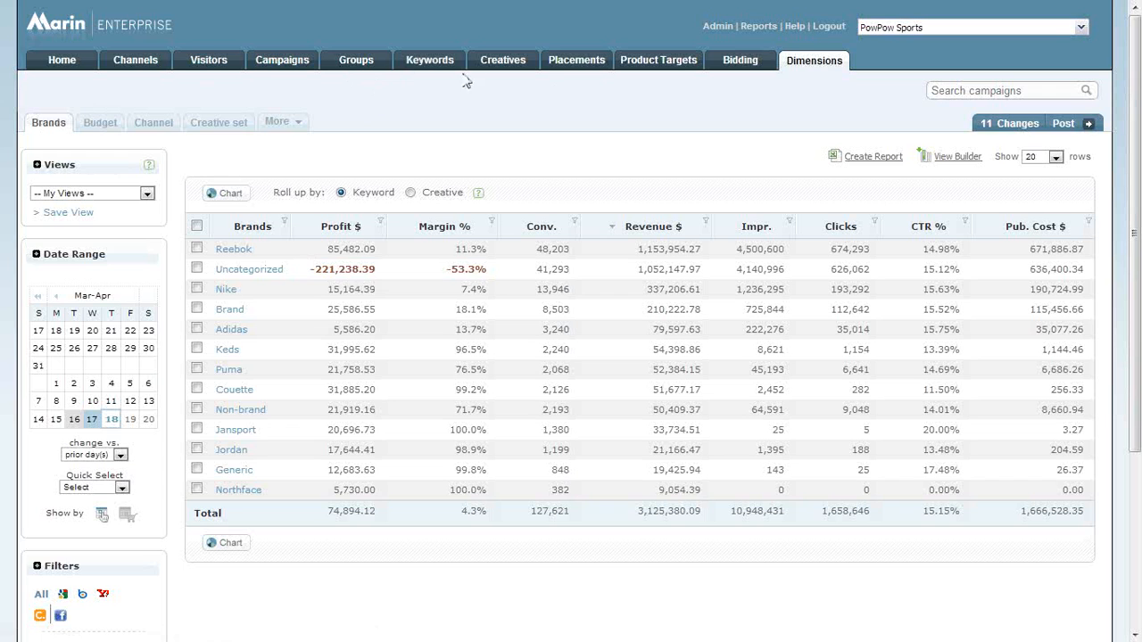
pyautogui.click(717, 28)
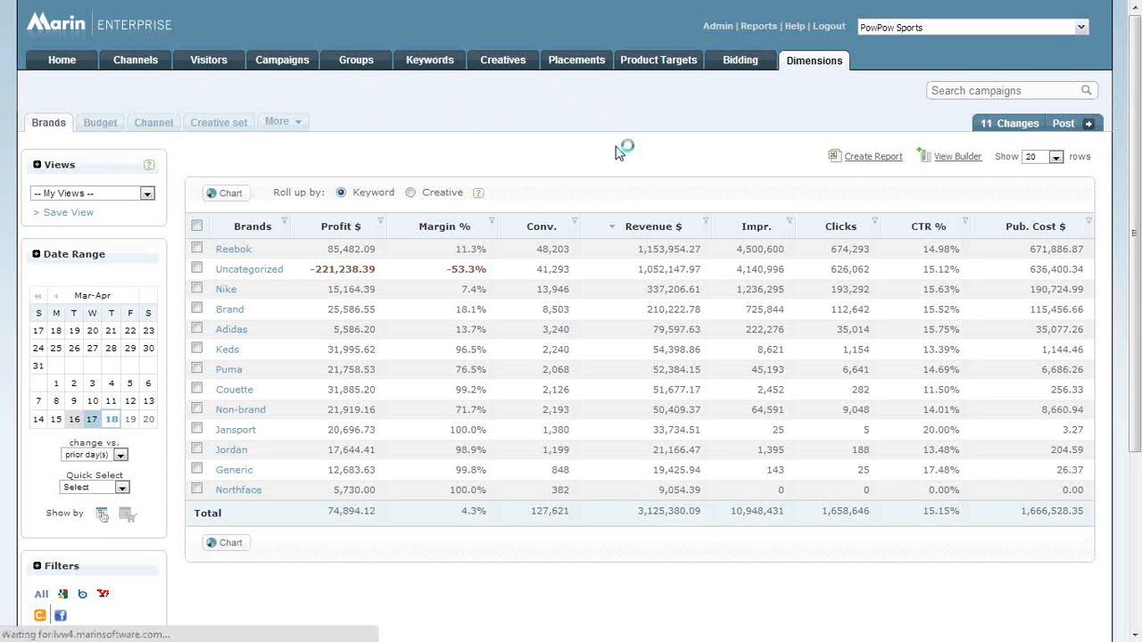
pyautogui.click(730, 541)
pyautogui.write('&bra')
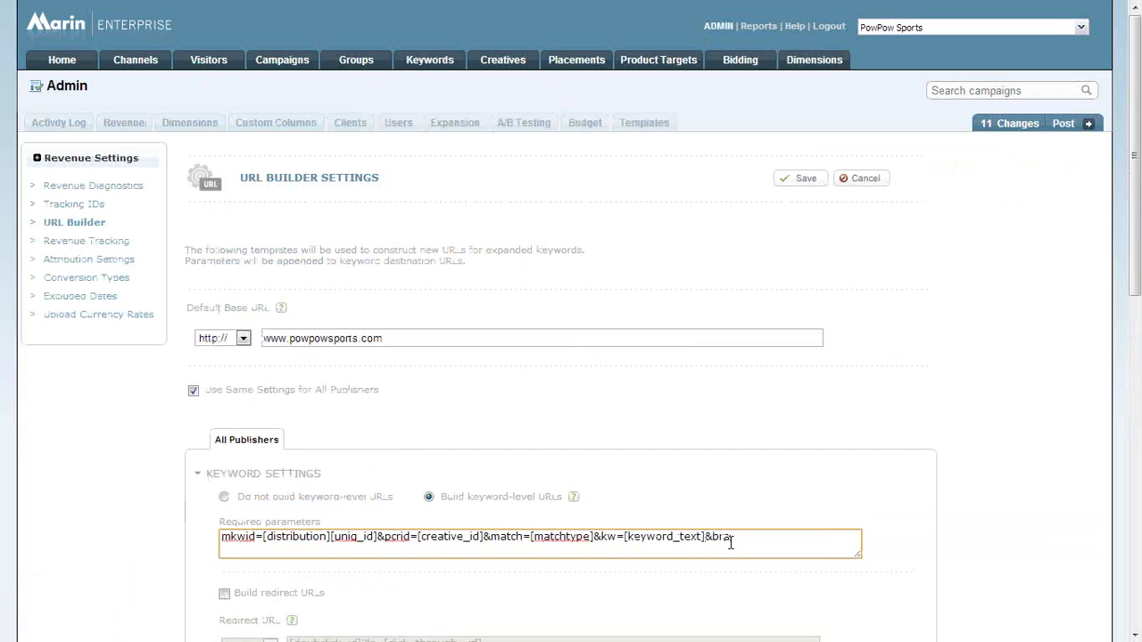
pyautogui.press('BackSpace')
pyautogui.press('BackSpace')
pyautogui.write('=')
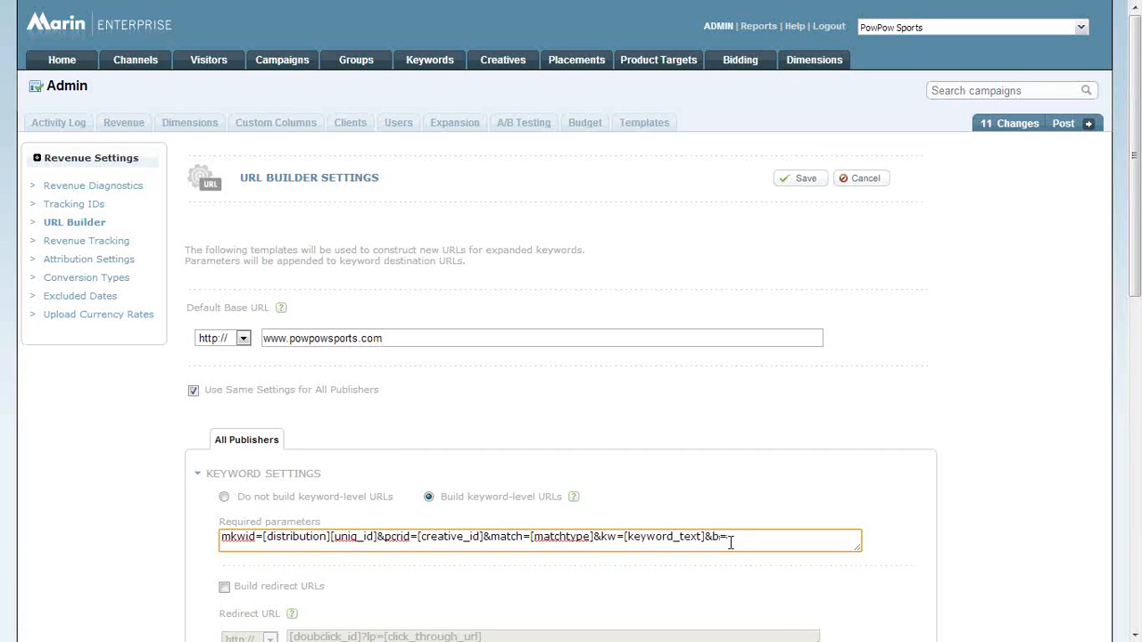
pyautogui.write('[Brands]')
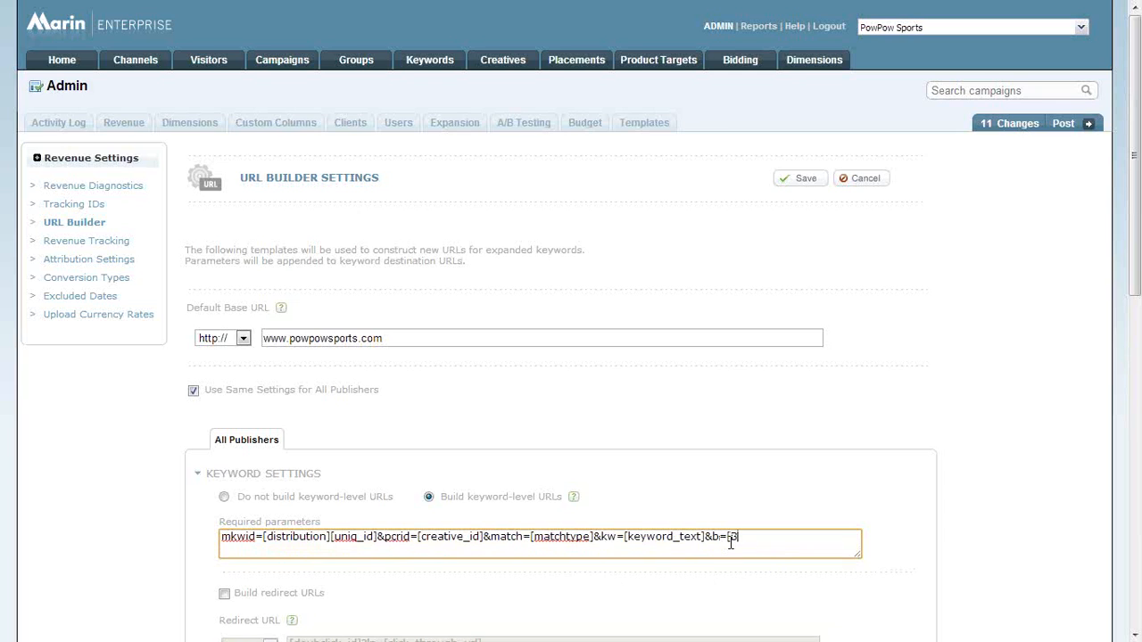
# Highlight Brands within the added URL parameter and examine the URL Builder settings further down the page.
pyautogui.doubleClick(747, 538)
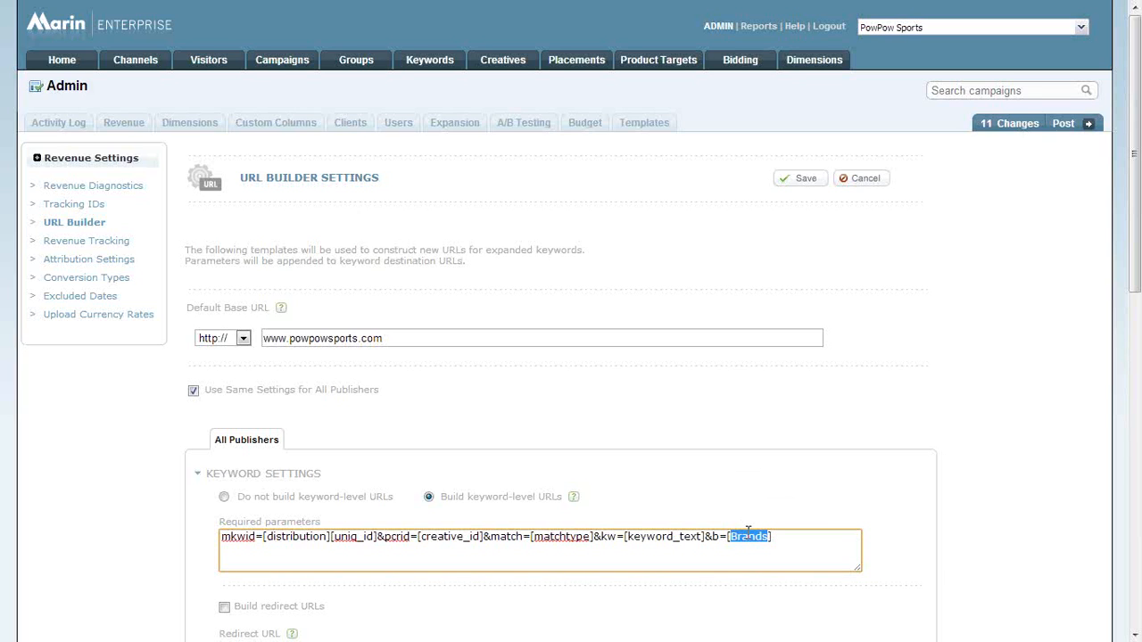
pyautogui.scroll(-7, 747, 533)
pyautogui.moveTo(805, 554); pyautogui.dragTo(697, 411)
pyautogui.click(653, 345)
pyautogui.scroll(6, 653, 344)
# Highlight the whole [Brands] placeholder in the keyword required parameters, clear the highlight and bring up the taskbar.
pyautogui.click(748, 453)
pyautogui.doubleClick(750, 453)
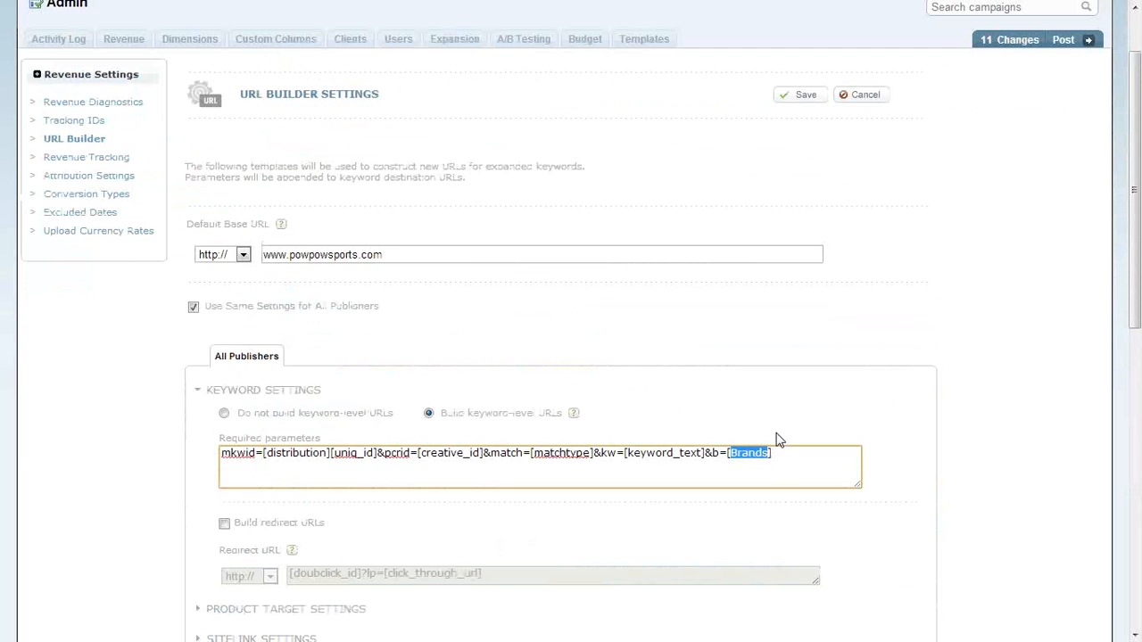
pyautogui.moveTo(772, 453); pyautogui.dragTo(729, 460)
pyautogui.scroll(2, 722, 361)
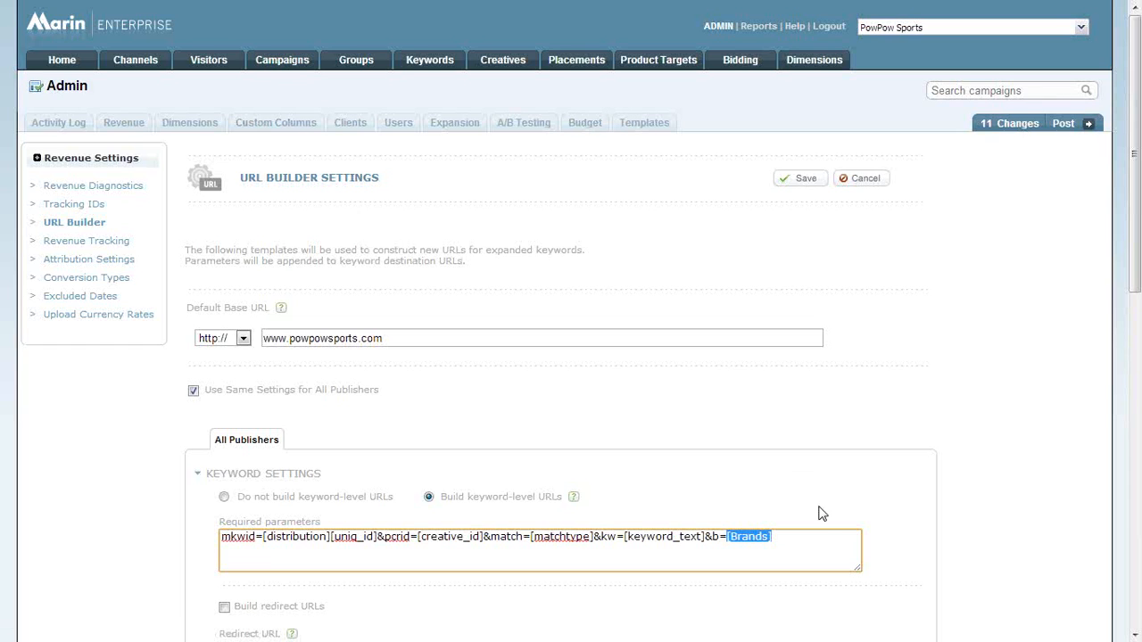
pyautogui.click(805, 545)
pyautogui.press('super')
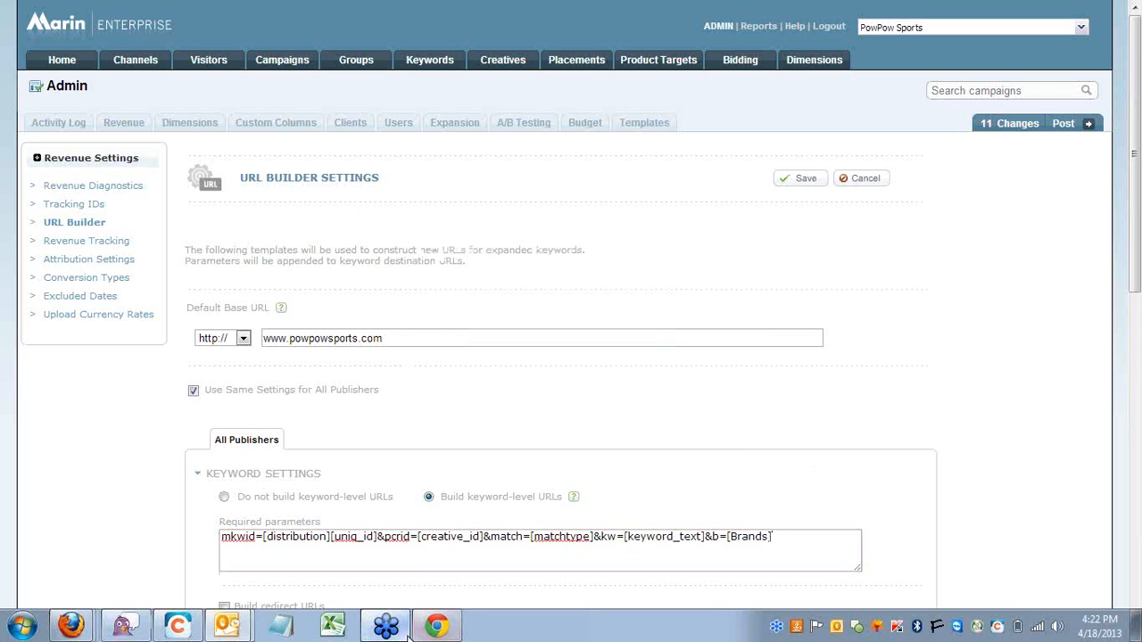